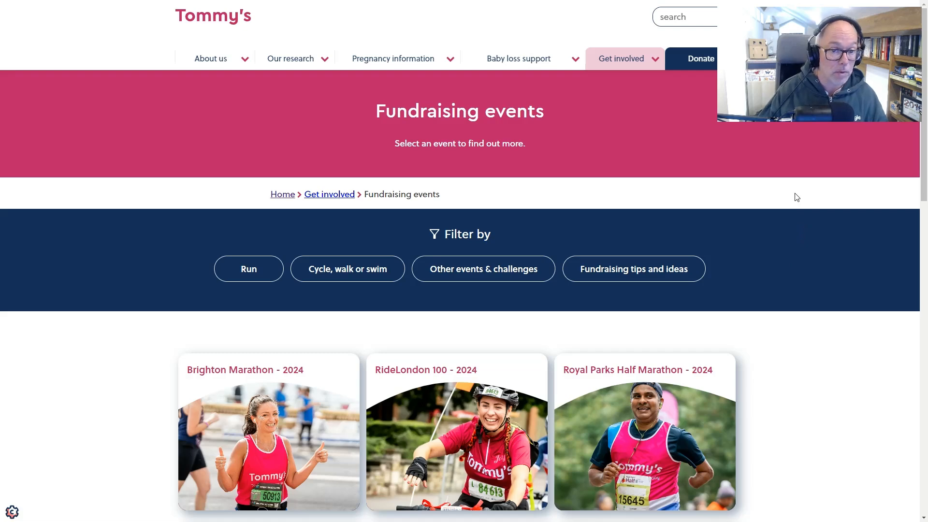
- Browse the fundraising and running event listings and set the event filter back to All
scroll(797, 197, "down", 5)
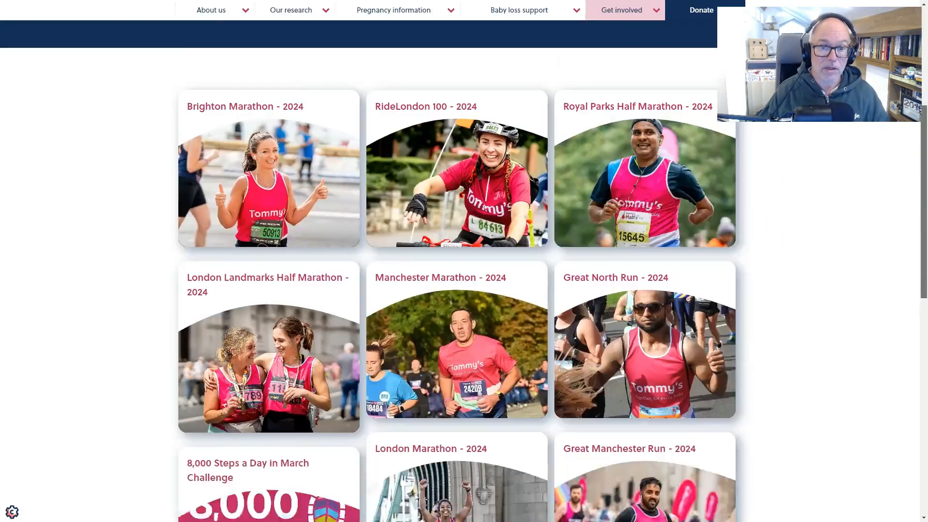
scroll(796, 197, "up", 1)
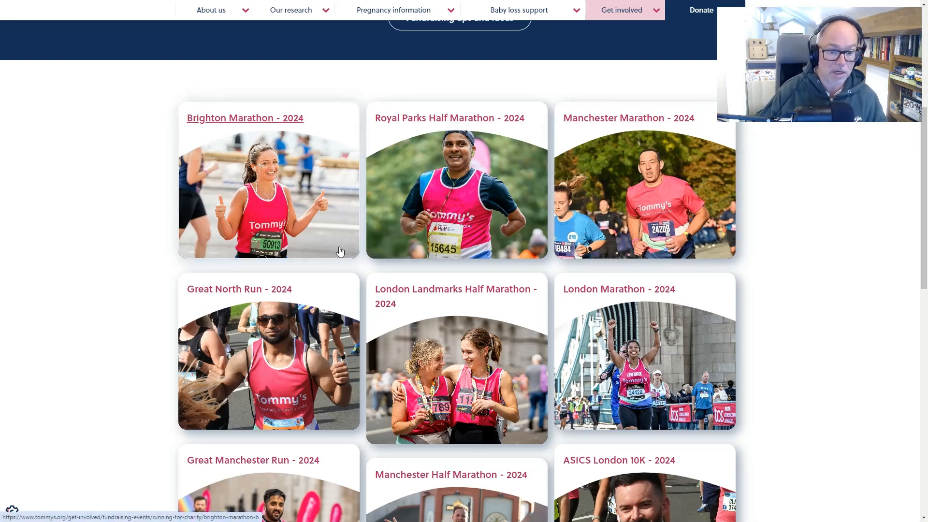
scroll(445, 321, "down", 10)
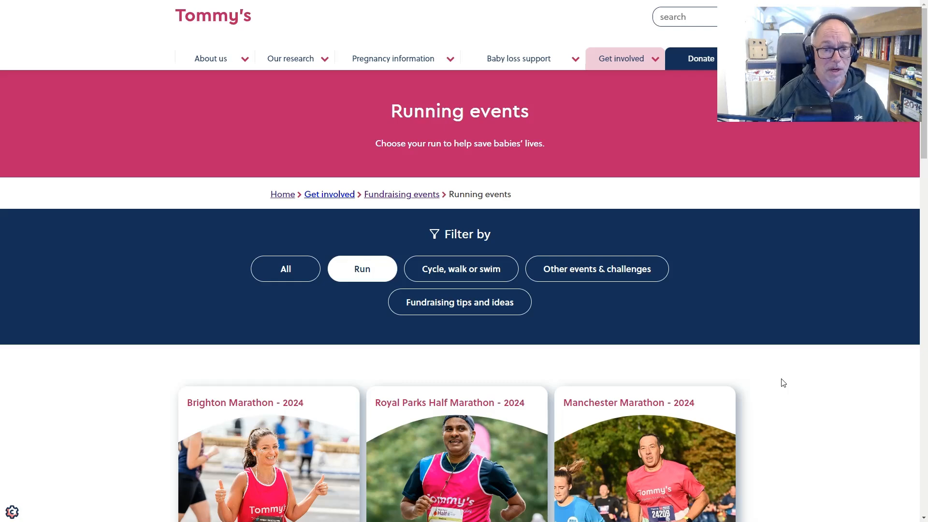
scroll(783, 383, "down", 4)
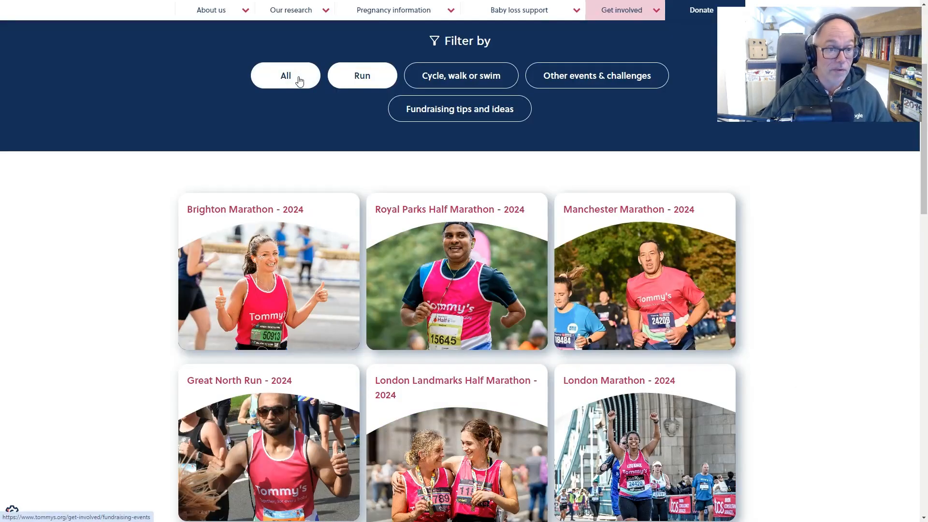
left_click(300, 81)
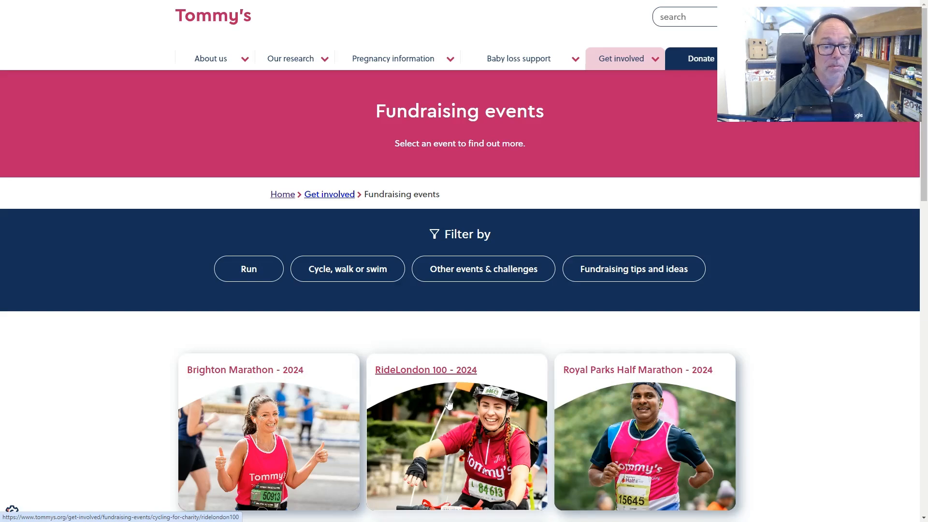
- Filter the fundraising events by Run and look through the running event cards
scroll(449, 404, "down", 4)
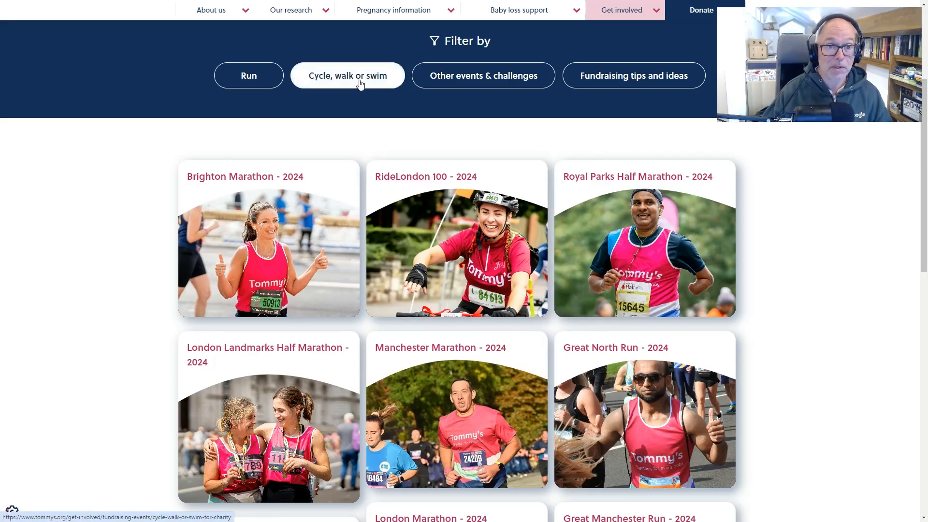
left_click(242, 77)
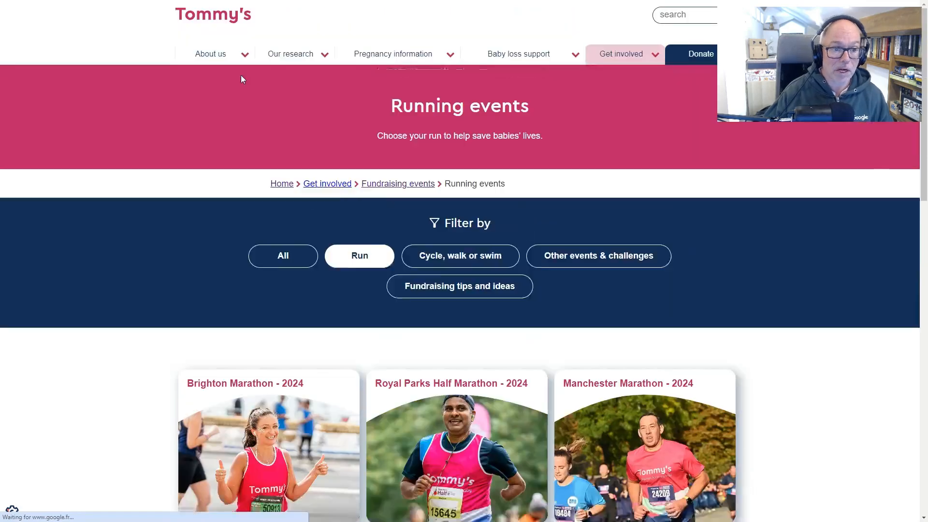
scroll(665, 294, "down", 4)
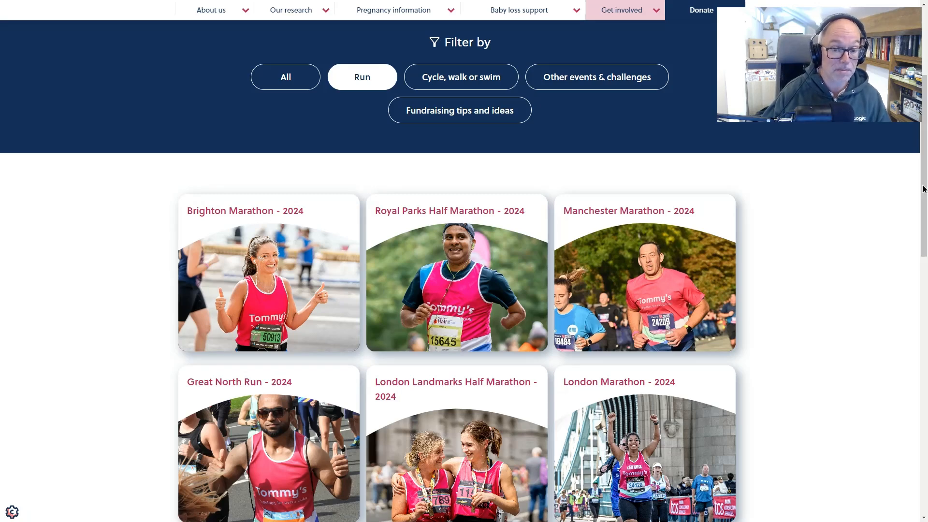
scroll(763, 274, "up", 4)
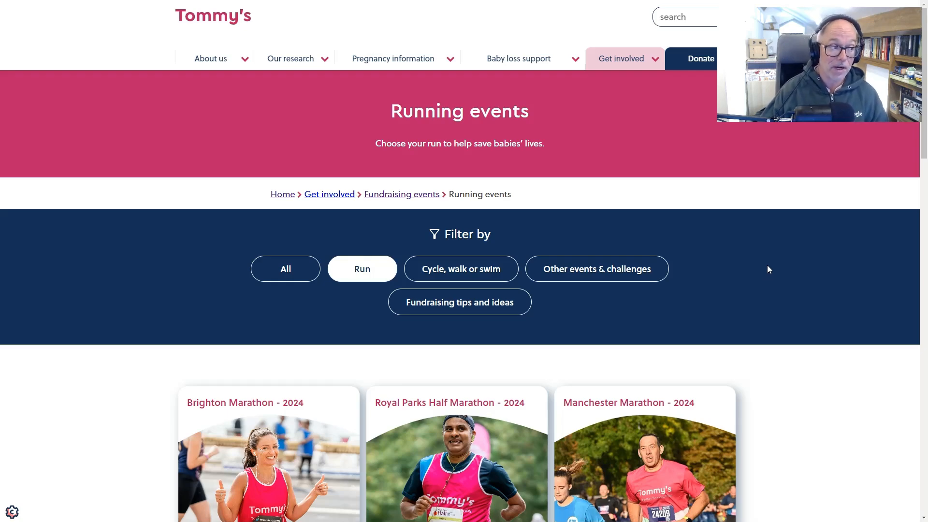
scroll(768, 267, "down", 4)
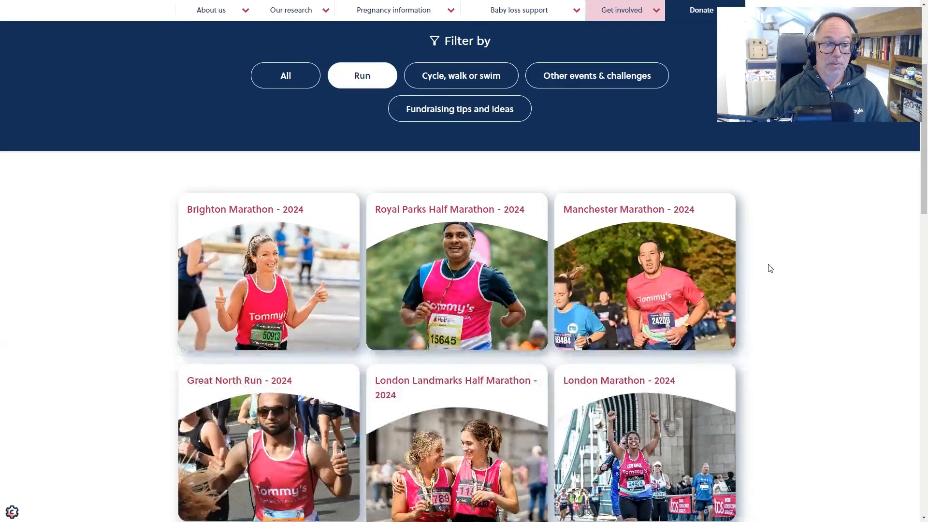
- Open the Brighton Marathon - 2024 event and check the registration fee in its details box
left_click(297, 276)
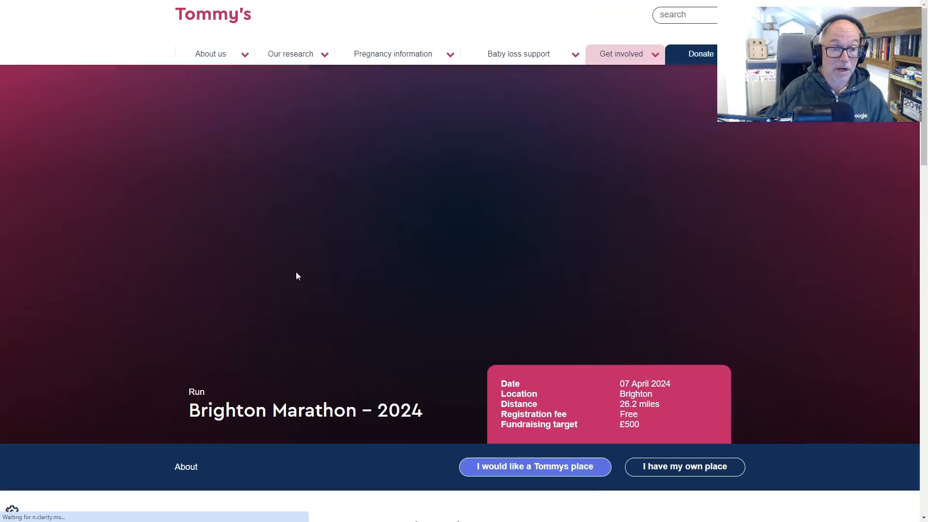
scroll(297, 276, "down", 5)
scroll(297, 276, "up", 4)
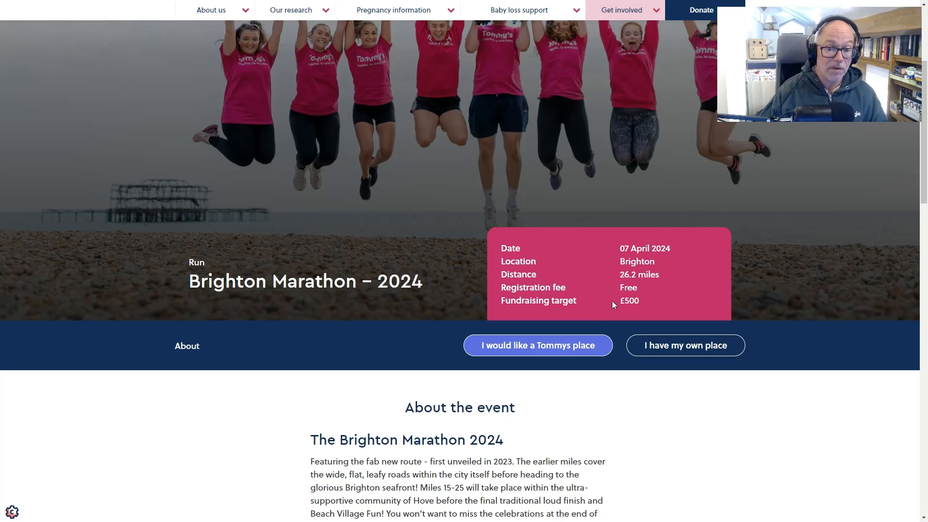
left_click_drag(663, 296, 619, 287)
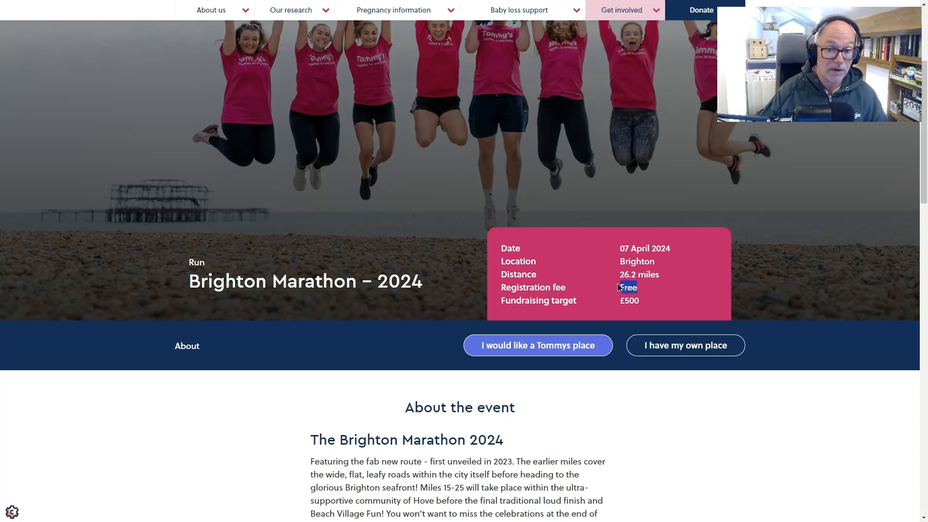
left_click(599, 296)
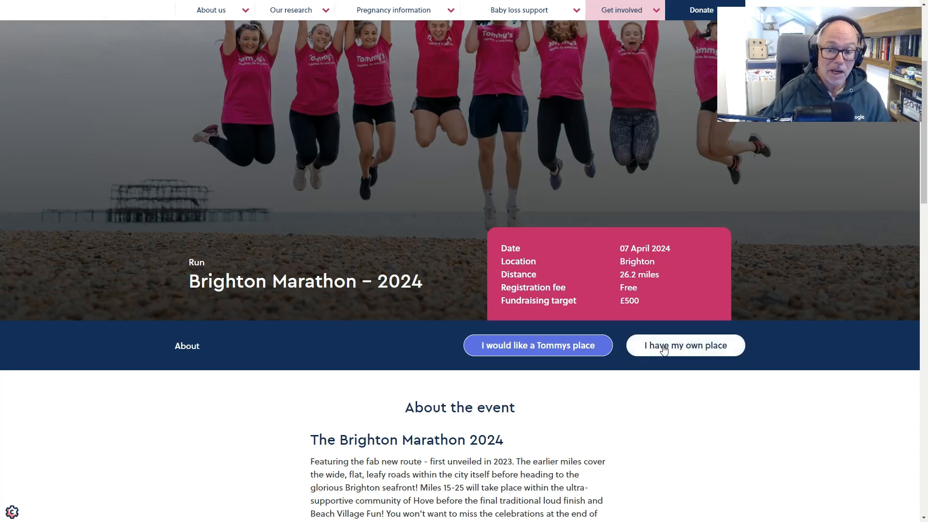
- View the sign-up form for runners who have their own Brighton Marathon place and return to the running events list
left_click(694, 351)
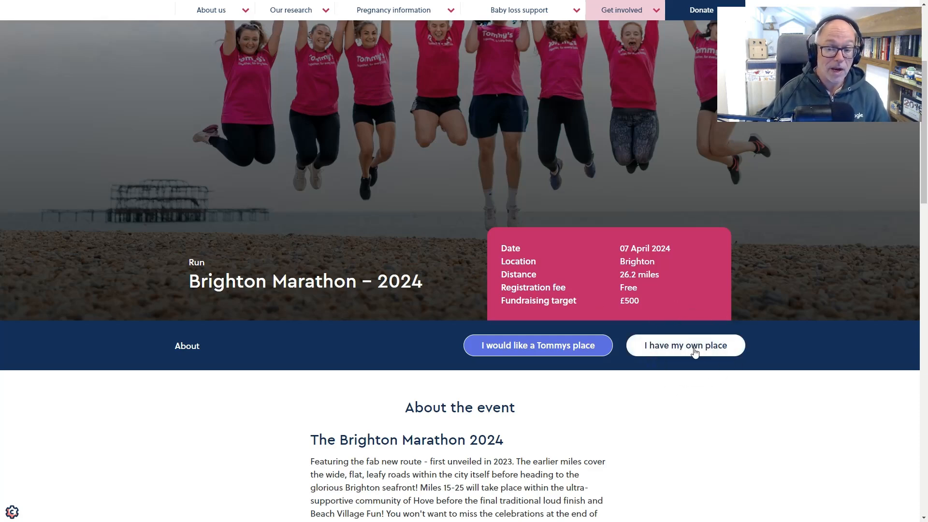
left_click(695, 352)
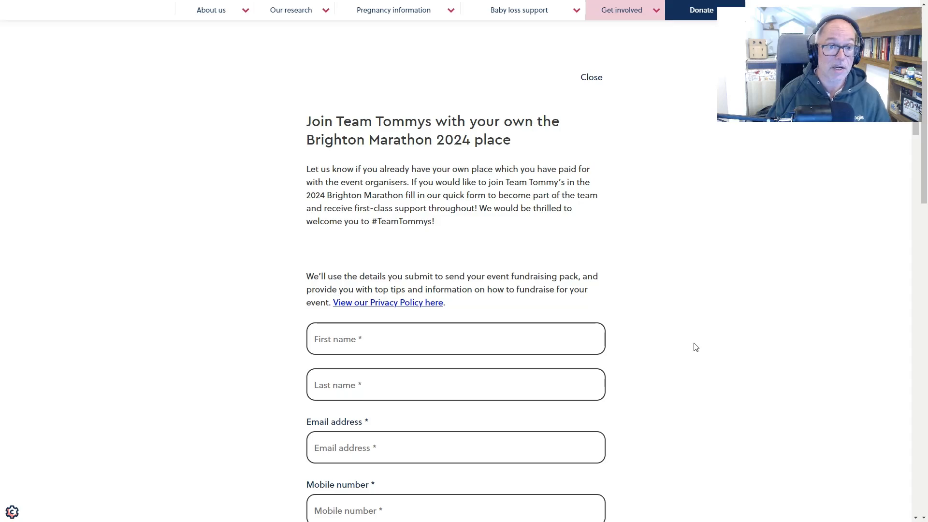
key("alt+Left")
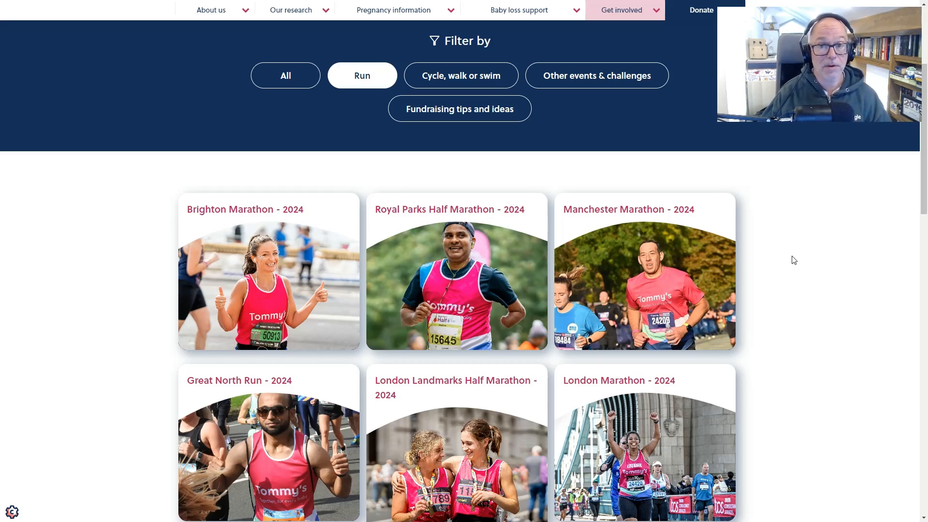
scroll(797, 260, "up", 4)
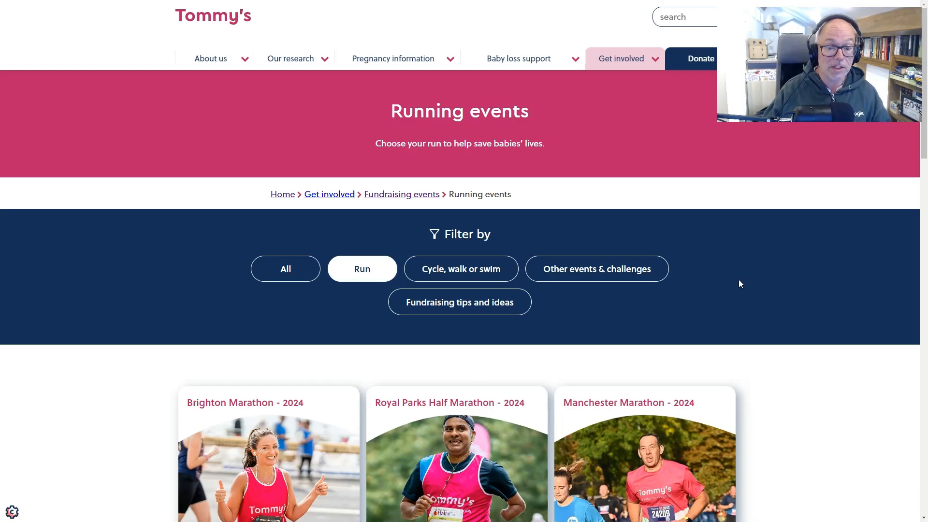
scroll(739, 280, "down", 4)
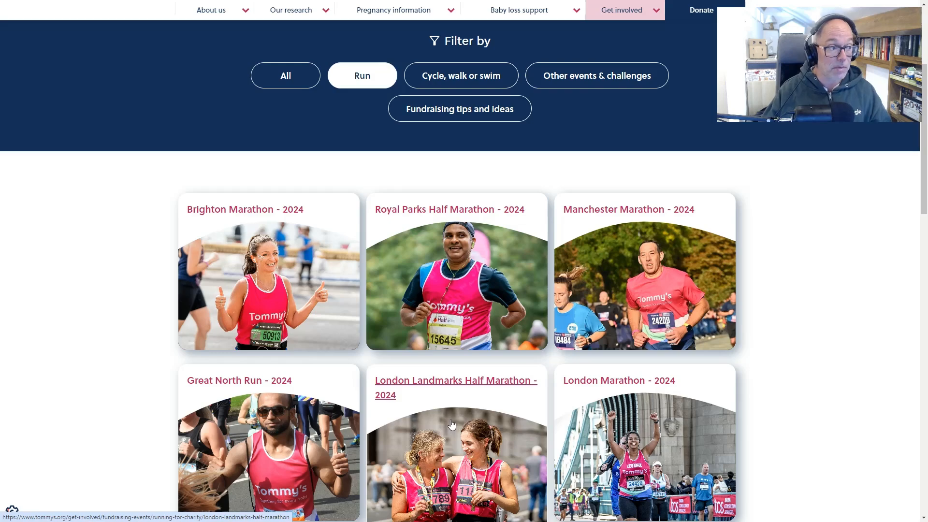
scroll(451, 425, "up", 4)
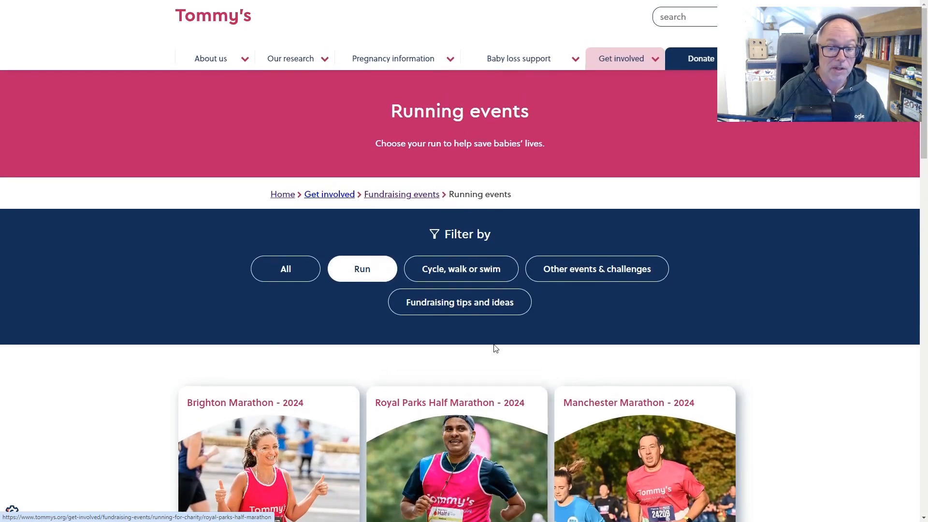
scroll(487, 358, "down", 4)
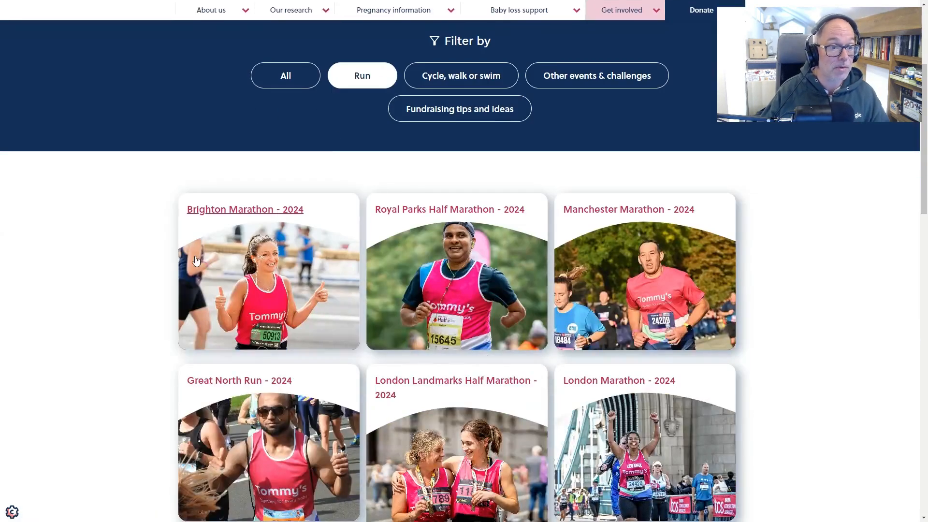
left_click(241, 246)
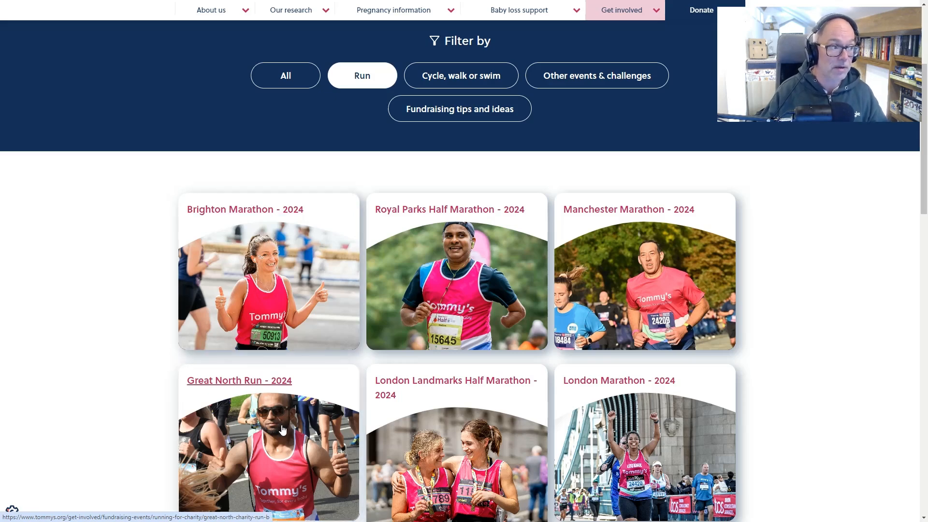
- Exit full-screen view, open the Brighton Marathon - 2024 event again and highlight its page title
key("F11")
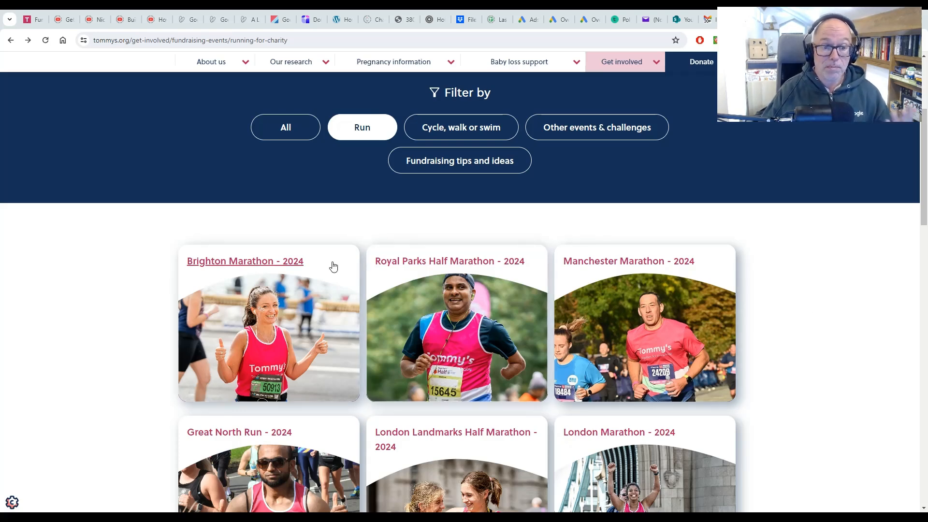
left_click(293, 273)
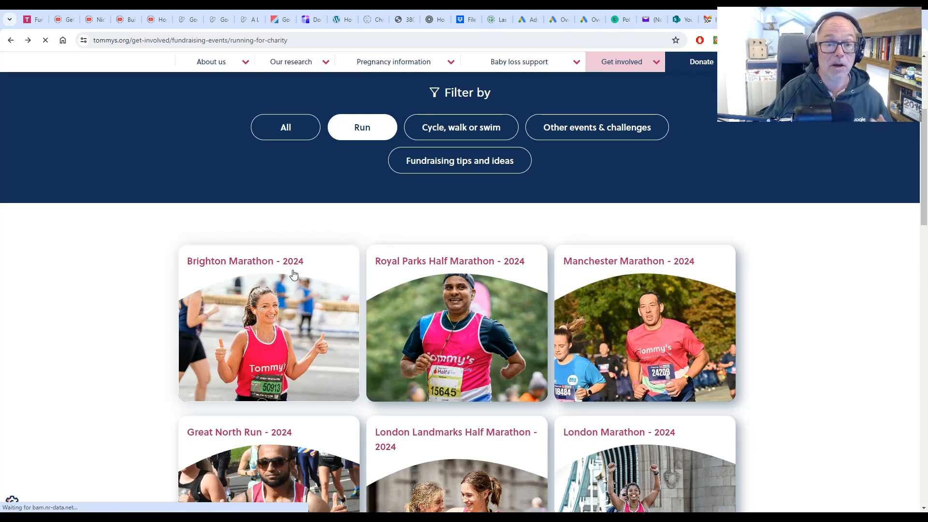
scroll(343, 267, "down", 8)
scroll(380, 193, "up", 4)
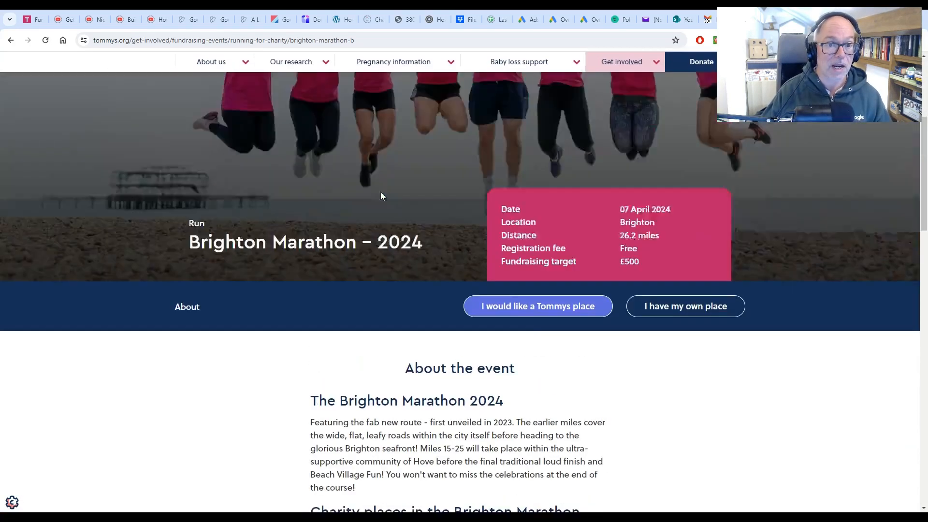
left_click_drag(434, 282, 63, 274)
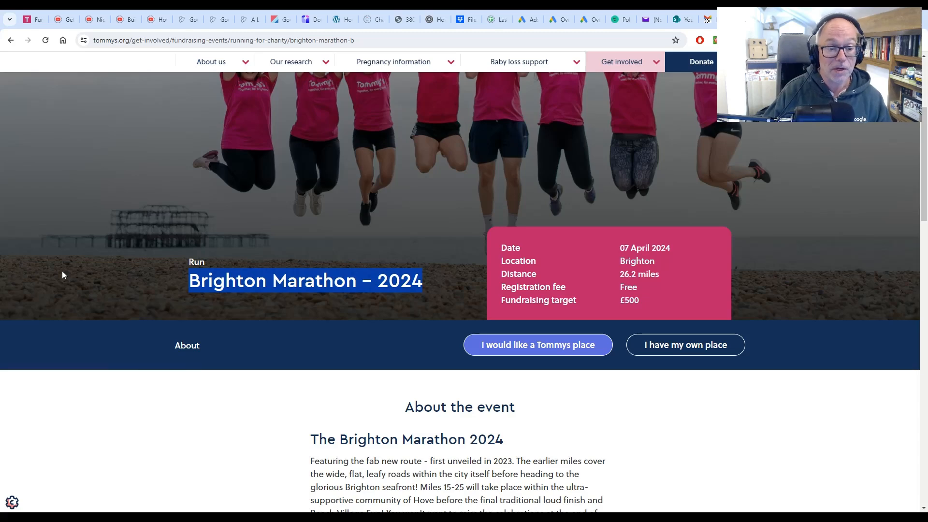
left_click(182, 394)
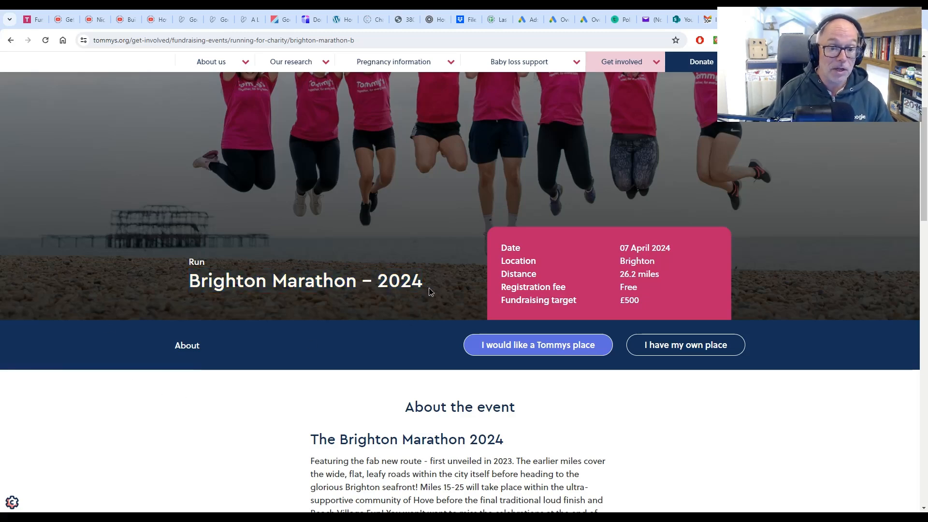
left_click_drag(428, 283, 178, 284)
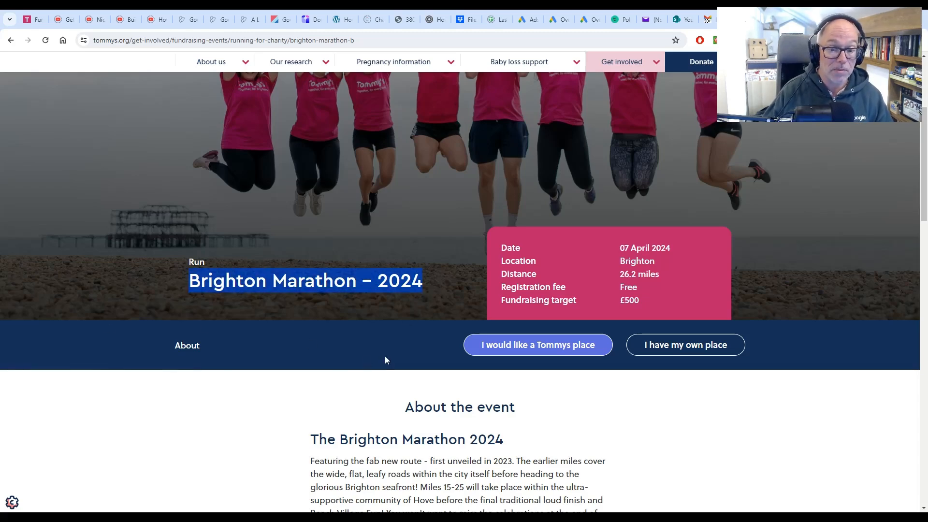
- Highlight the location, distance, registration fee and fundraising target in the event's details box
scroll(386, 358, "down", 4)
scroll(385, 358, "up", 4)
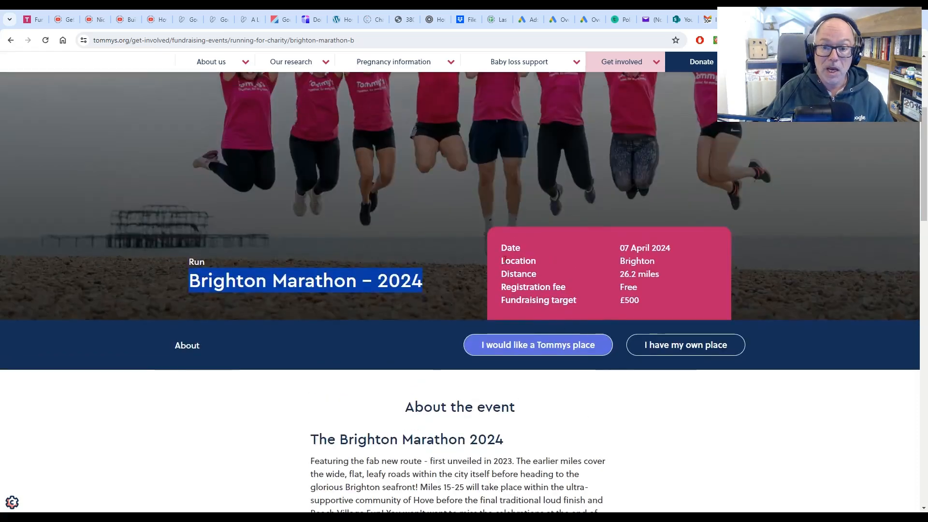
left_click_drag(676, 259, 482, 259)
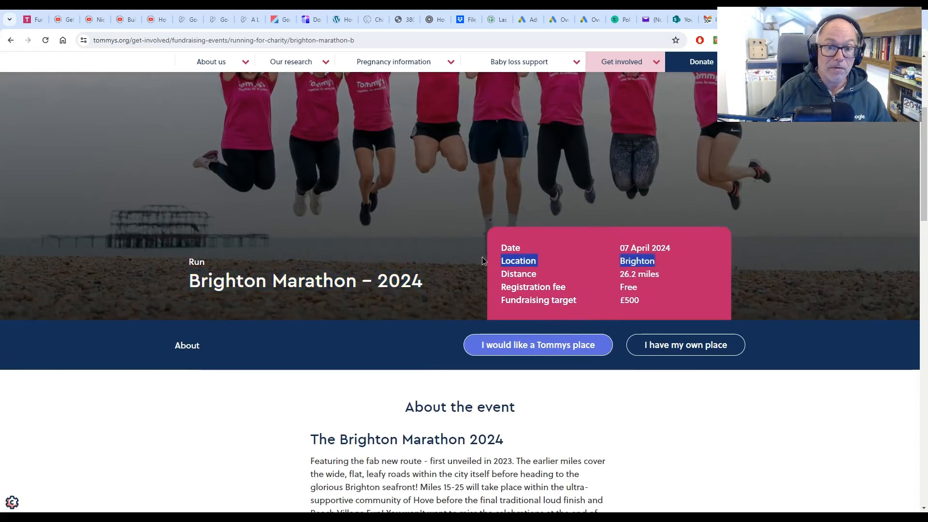
left_click_drag(670, 274, 499, 274)
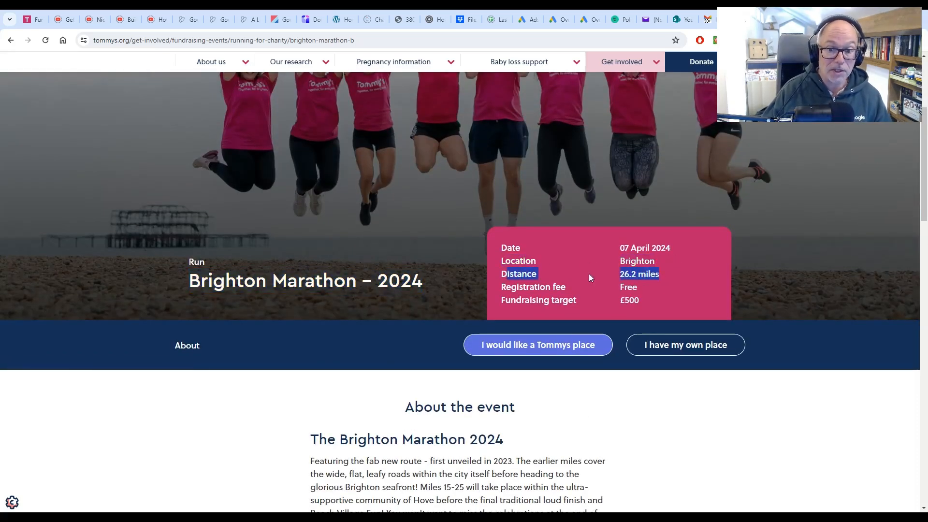
left_click_drag(653, 300, 502, 286)
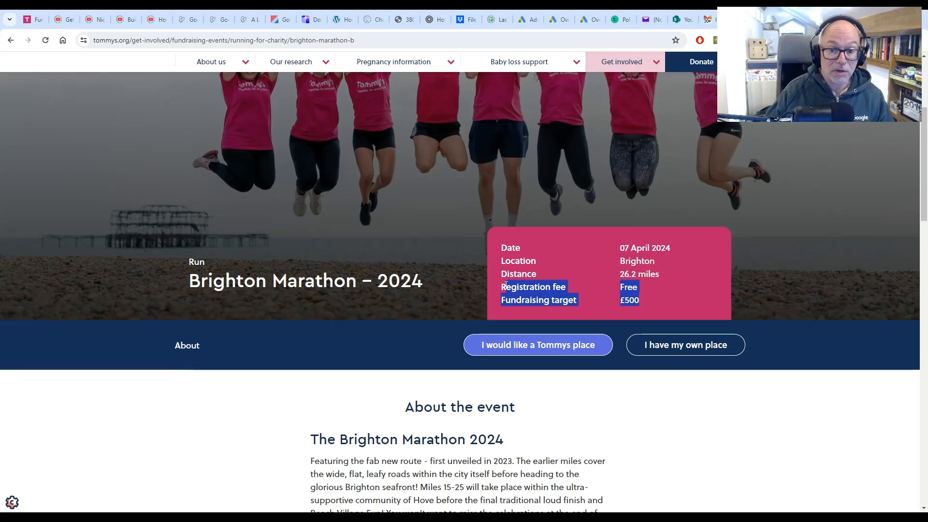
- Review the event page's body text, highlighting the heading about charity places and the opening of the route description
scroll(387, 375, "down", 4)
scroll(381, 372, "down", 9)
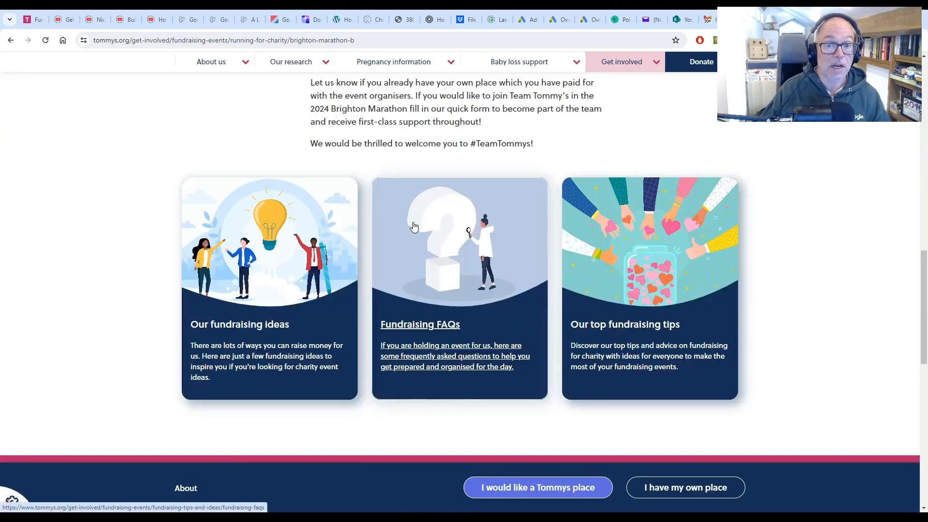
scroll(412, 224, "up", 9)
left_click_drag(582, 357, 280, 342)
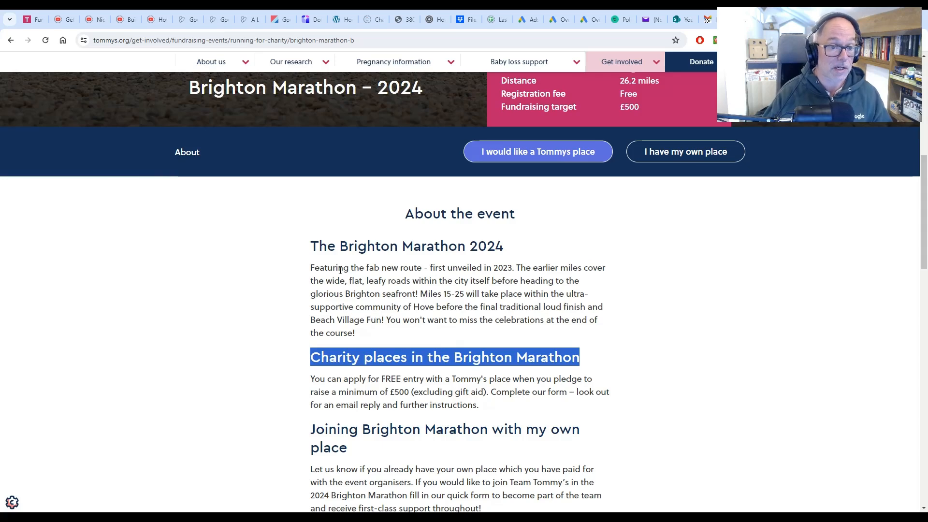
left_click(314, 280)
left_click_drag(311, 269, 493, 293)
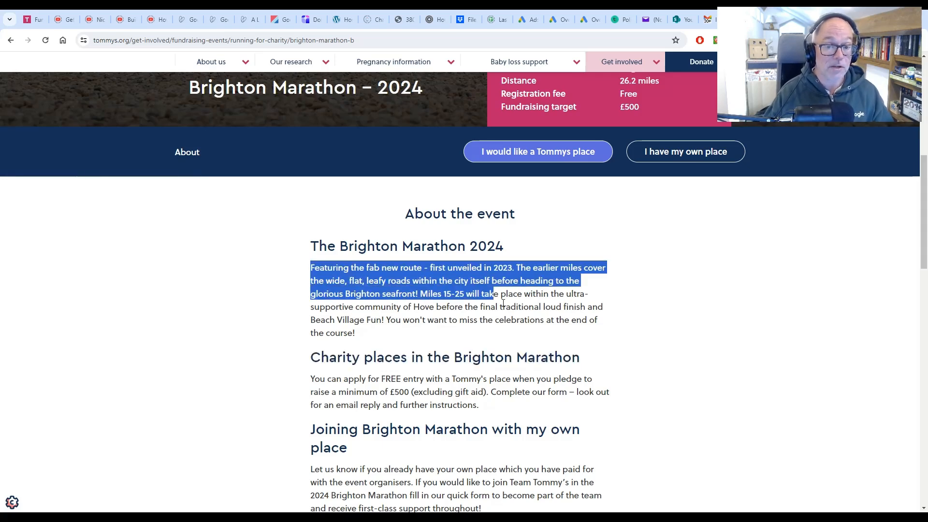
- Clear the text highlight, look over the Brighton Marathon page's header and body text again, and return to the running events list
left_click(656, 306)
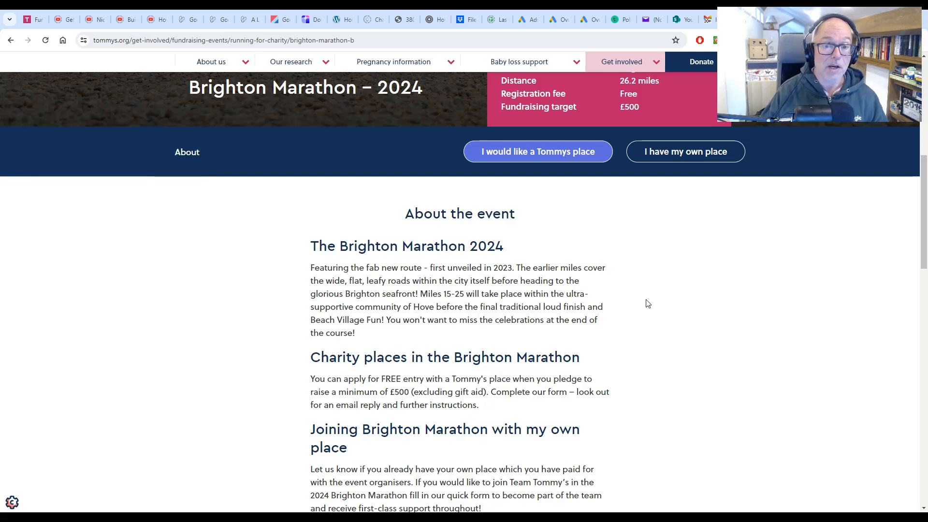
scroll(645, 319, "up", 8)
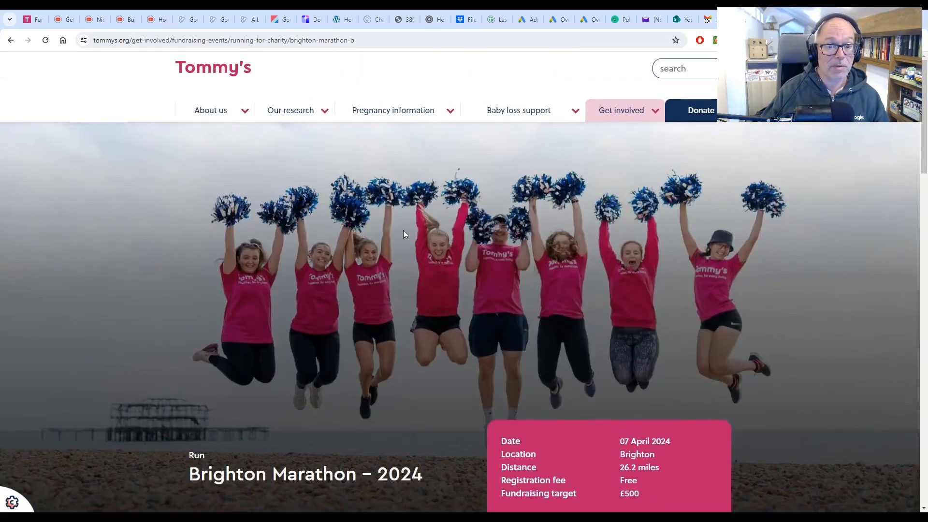
scroll(511, 236, "down", 15)
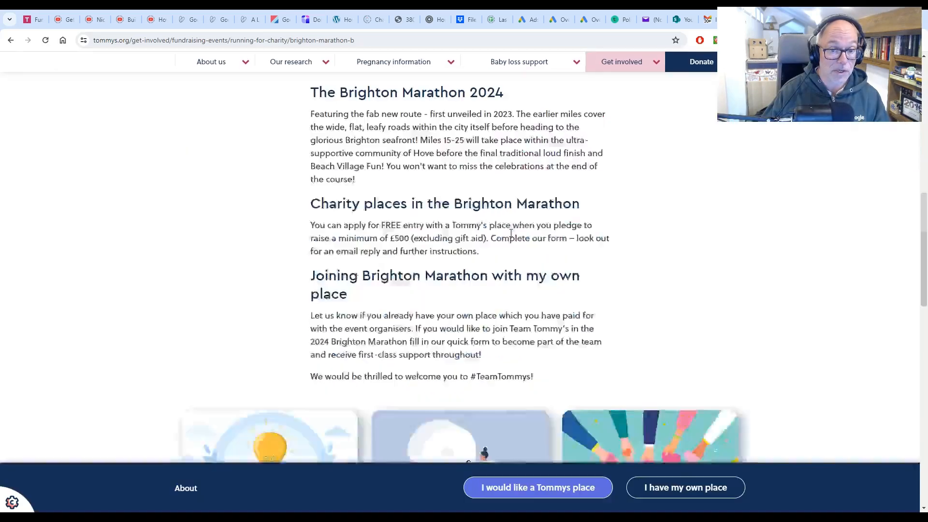
scroll(510, 235, "up", 5)
scroll(511, 235, "up", 10)
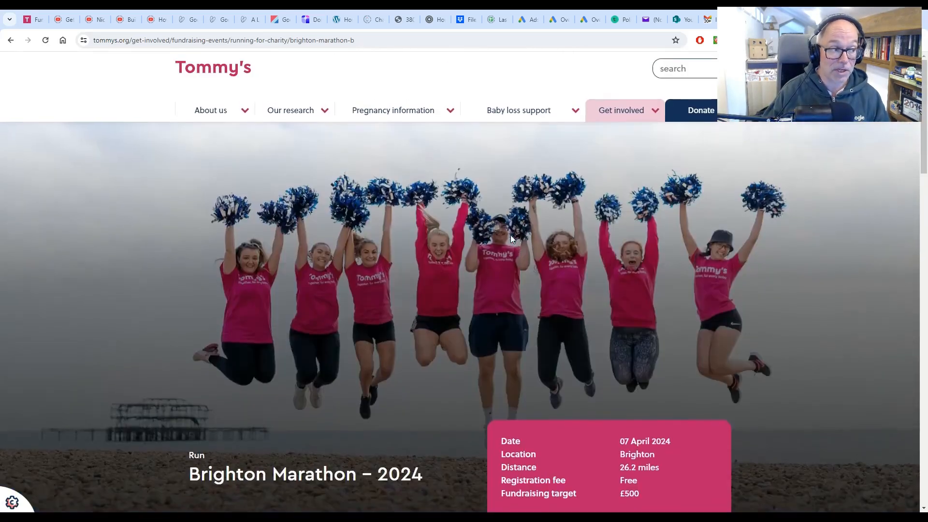
scroll(434, 380, "down", 8)
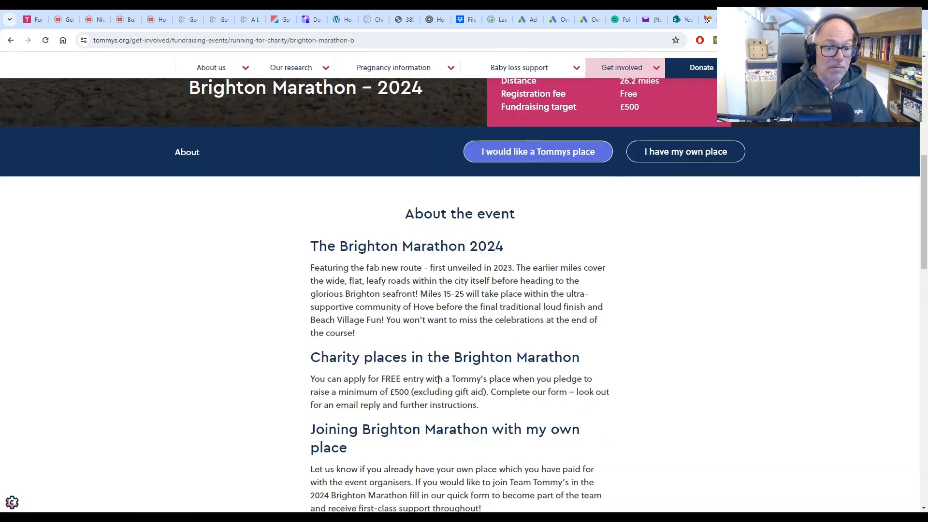
key("alt+Left")
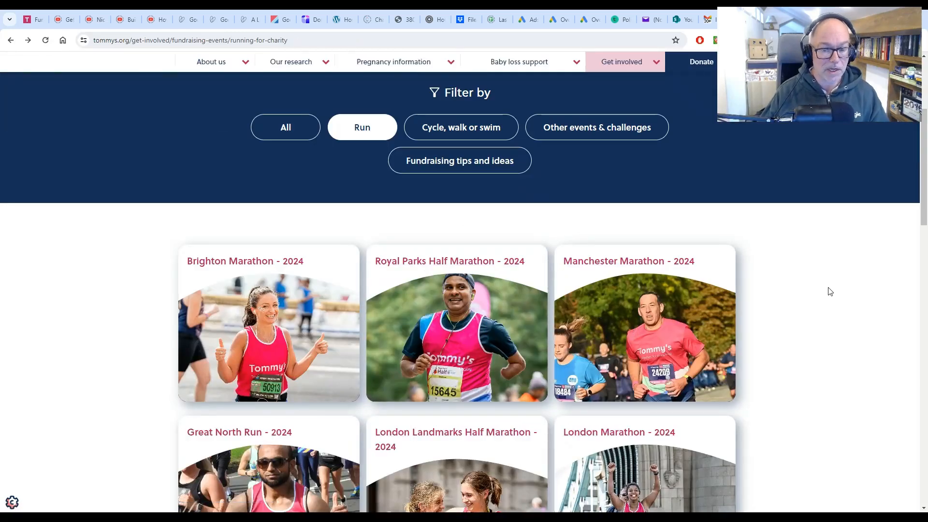
scroll(829, 291, "down", 4)
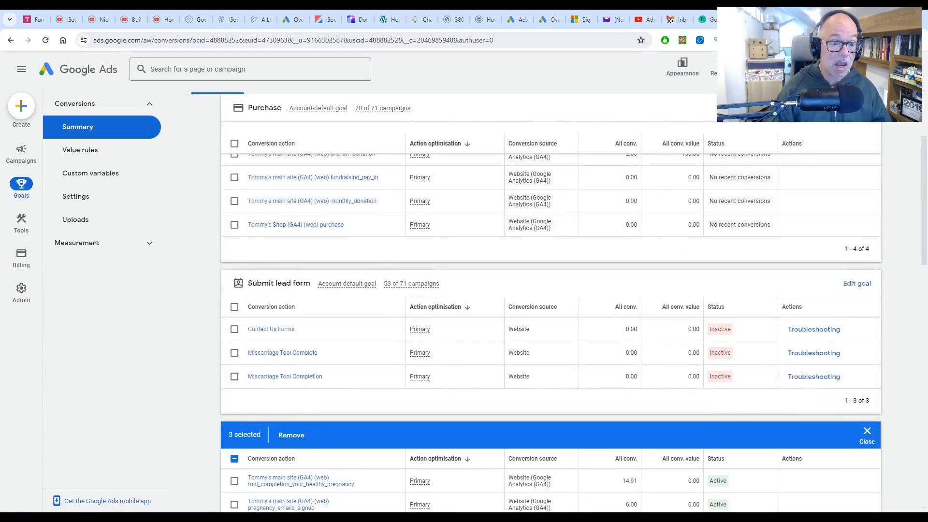
- Switch to the Google Ads conversion summary, review the event registration actions and deselect all conversion actions in the Sign-up goal
scroll(386, 449, "down", 6)
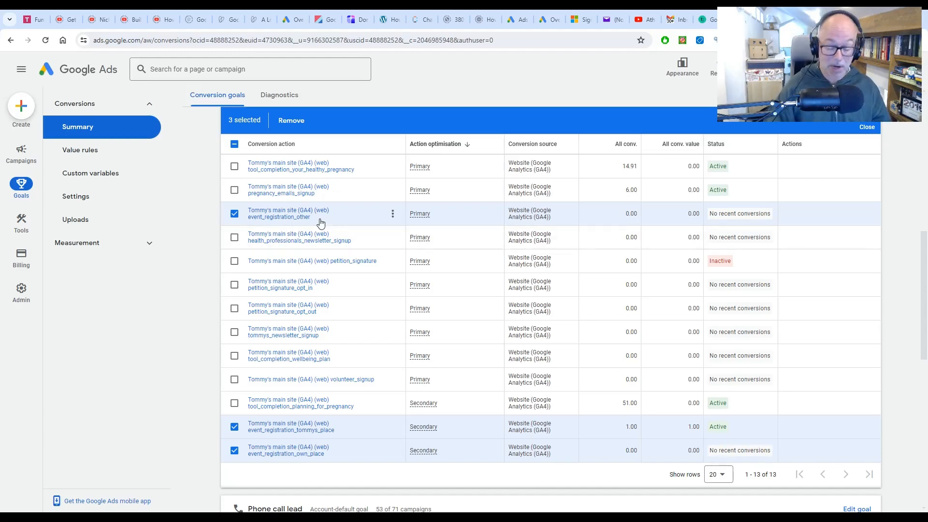
key("ctrl+plus")
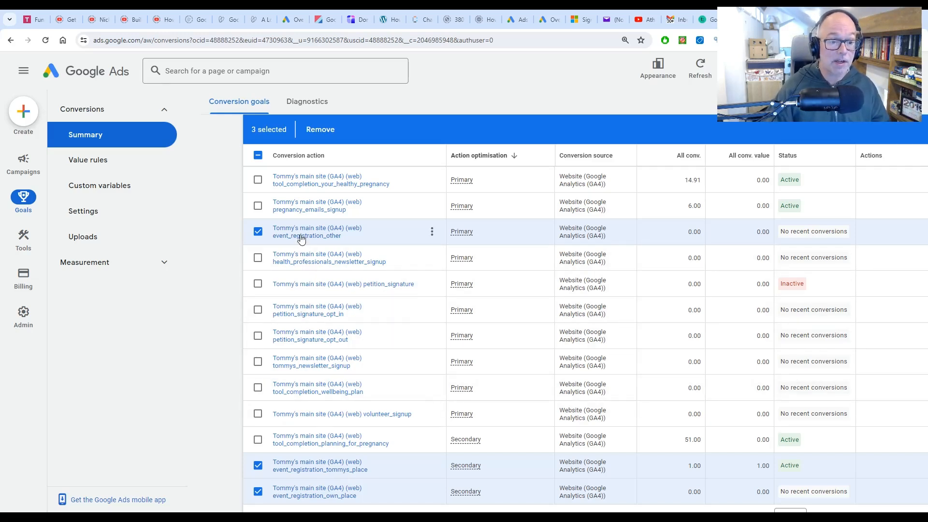
scroll(301, 239, "up", 4)
left_click(257, 349)
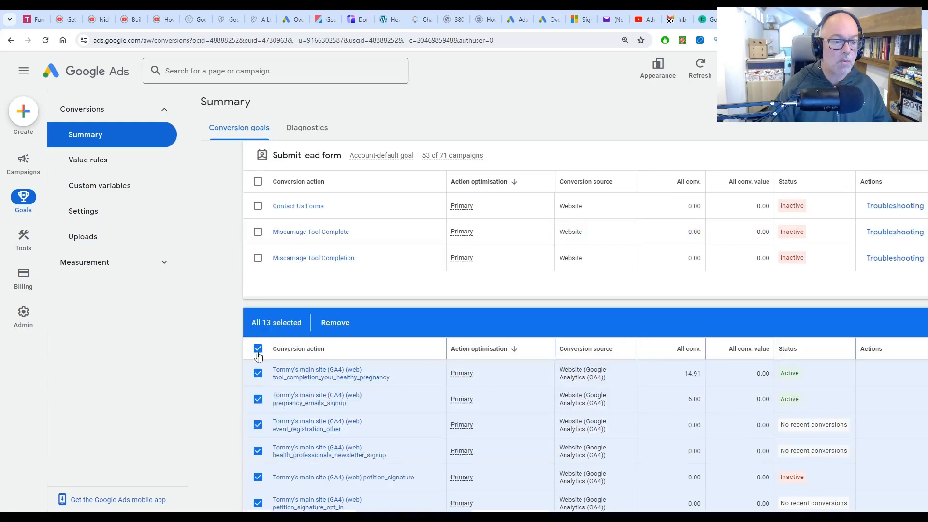
left_click(258, 349)
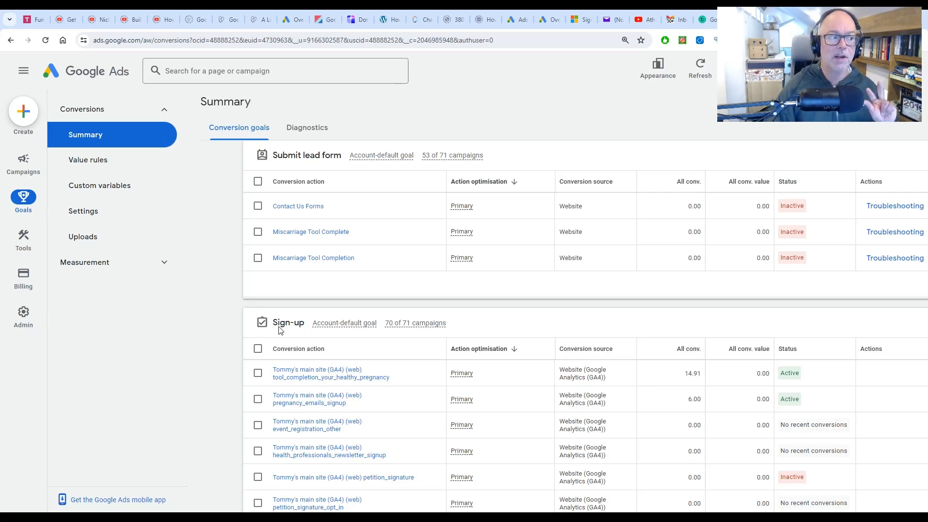
- Expand the custom goals, view the conversion actions included in Event signup and open that goal for editing
scroll(290, 355, "down", 10)
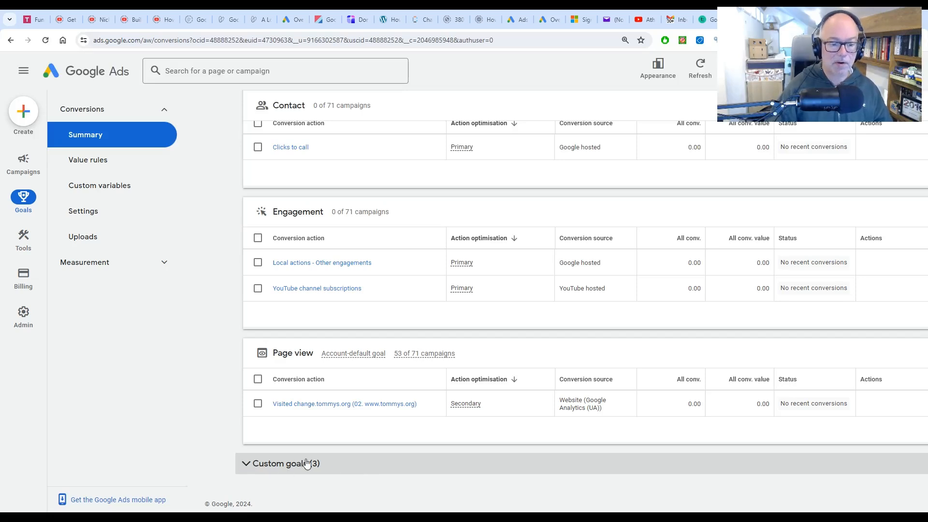
left_click(247, 464)
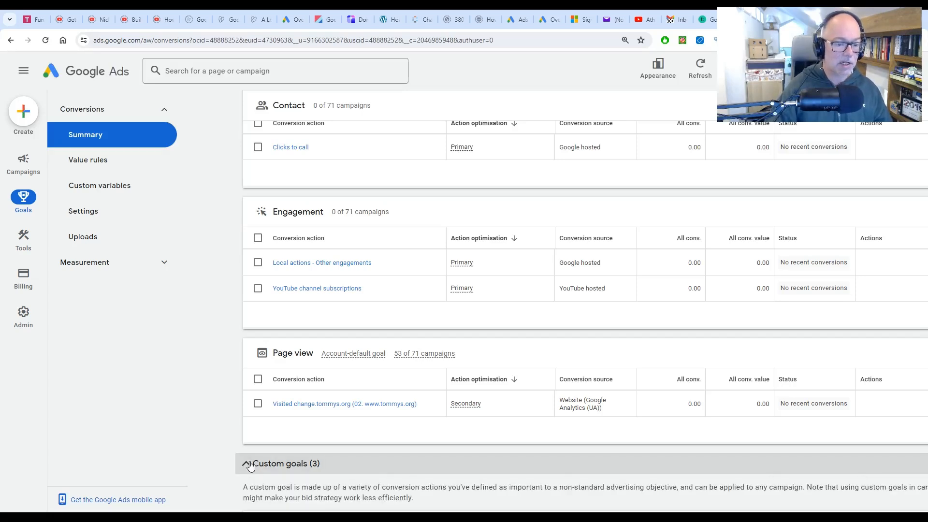
scroll(360, 465, "down", 3)
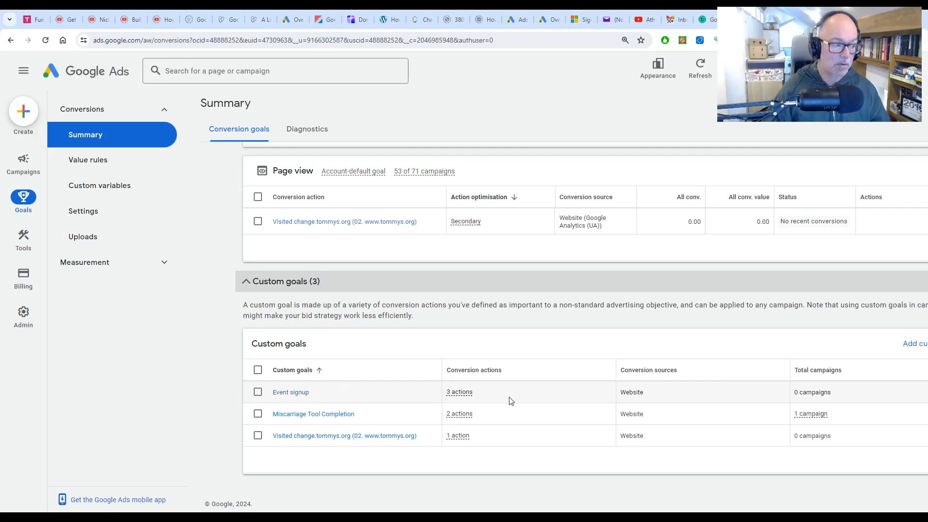
mouse_move(465, 395)
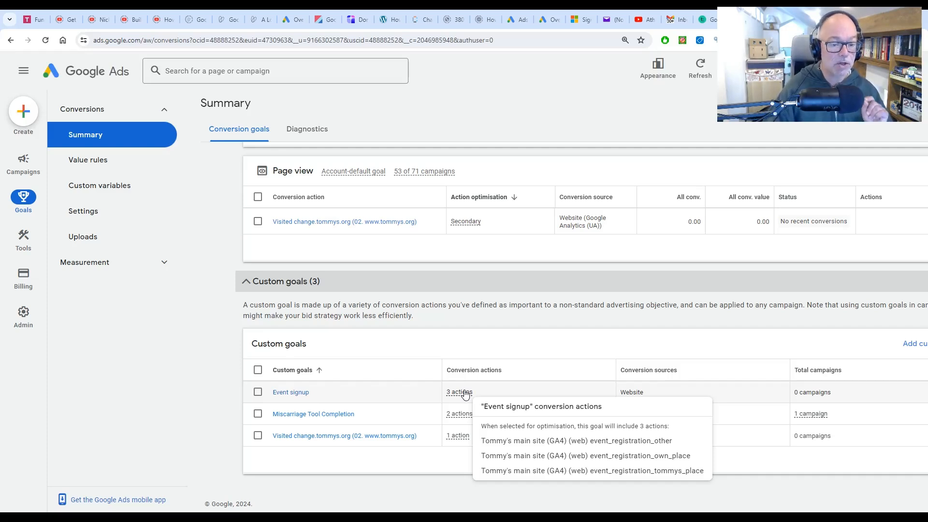
left_click(465, 395)
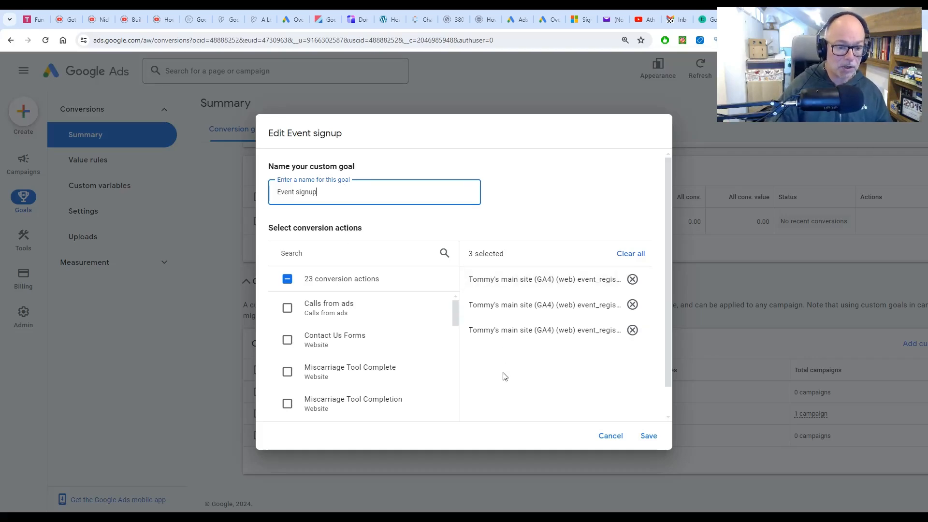
- Try including the Contact Us Forms conversion action in the Event signup custom goal, and deselect it again
left_click(288, 341)
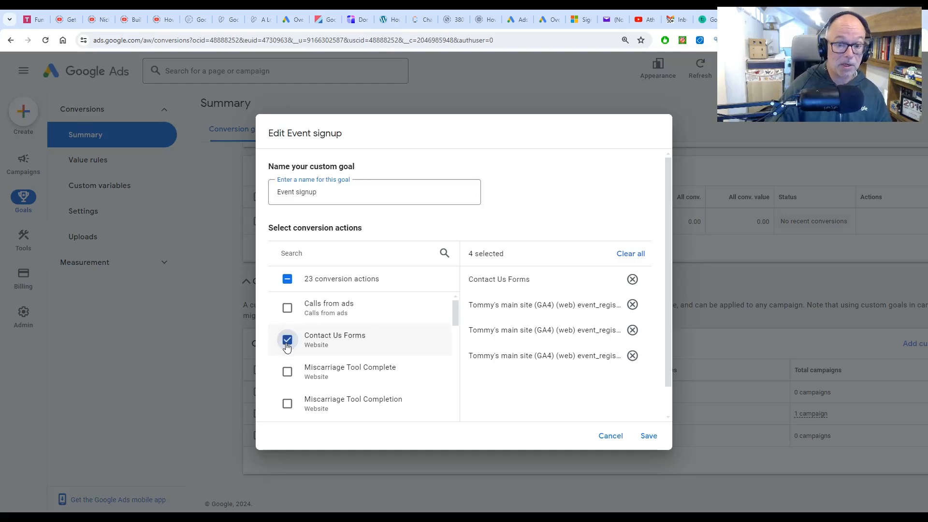
left_click(288, 341)
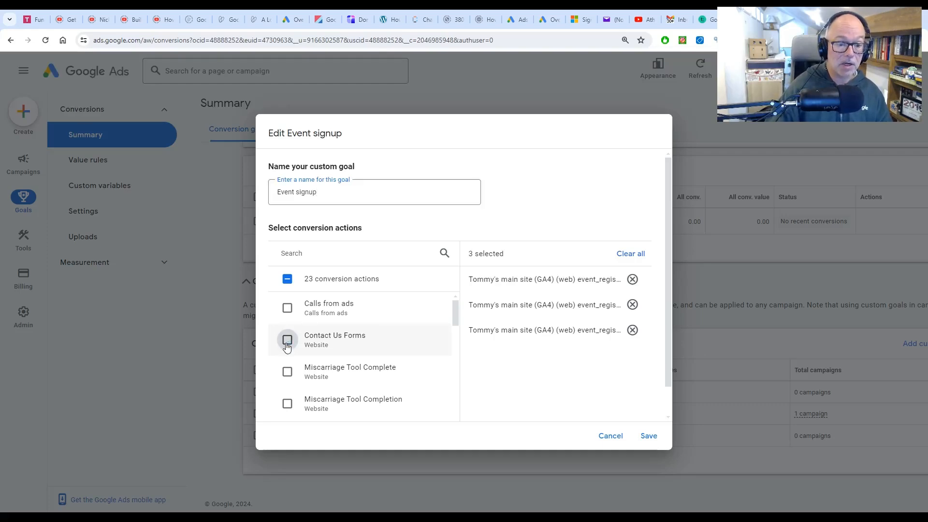
scroll(323, 362, "down", 3)
scroll(324, 363, "down", 1)
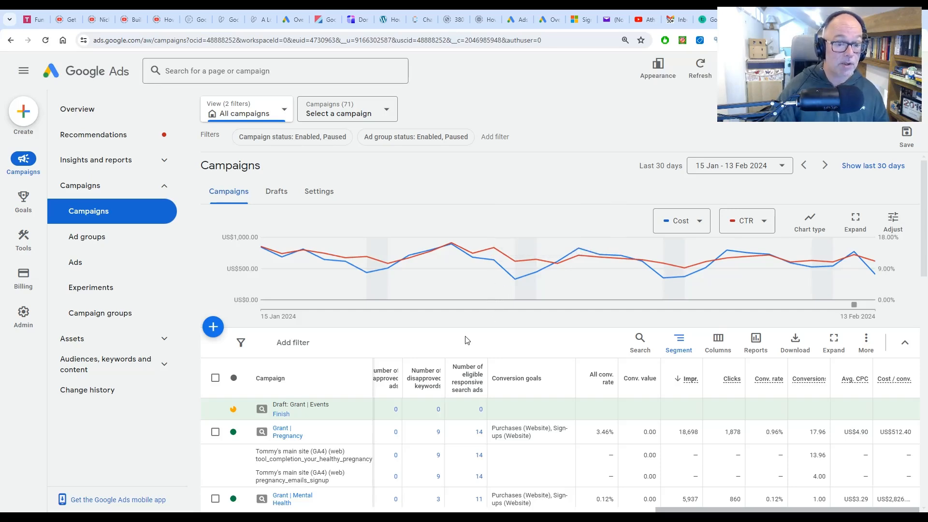
- Start a new campaign from the campaigns list, created without a goal's guidance
left_click(213, 328)
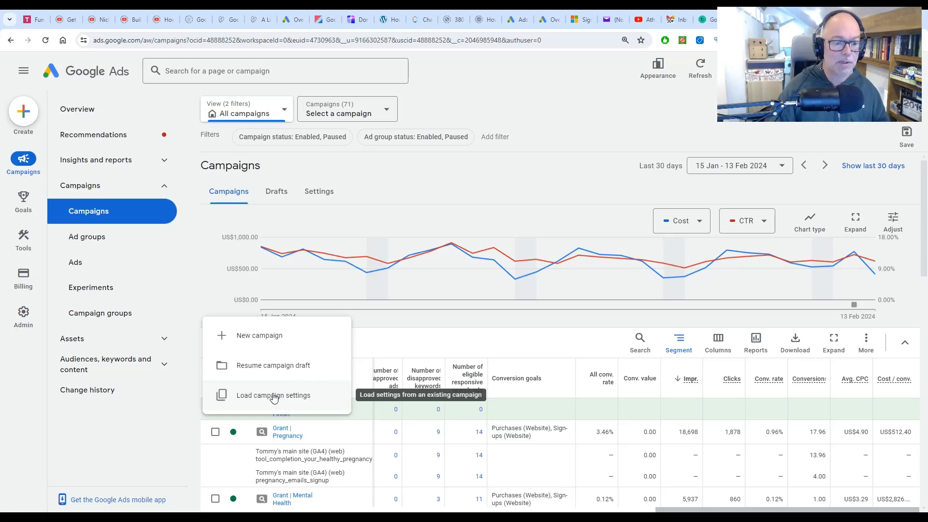
left_click(271, 343)
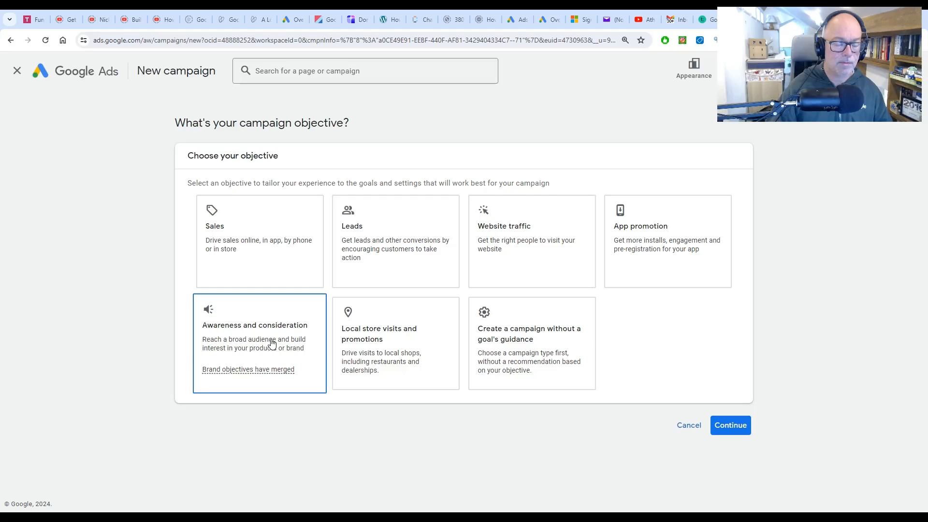
left_click(534, 345)
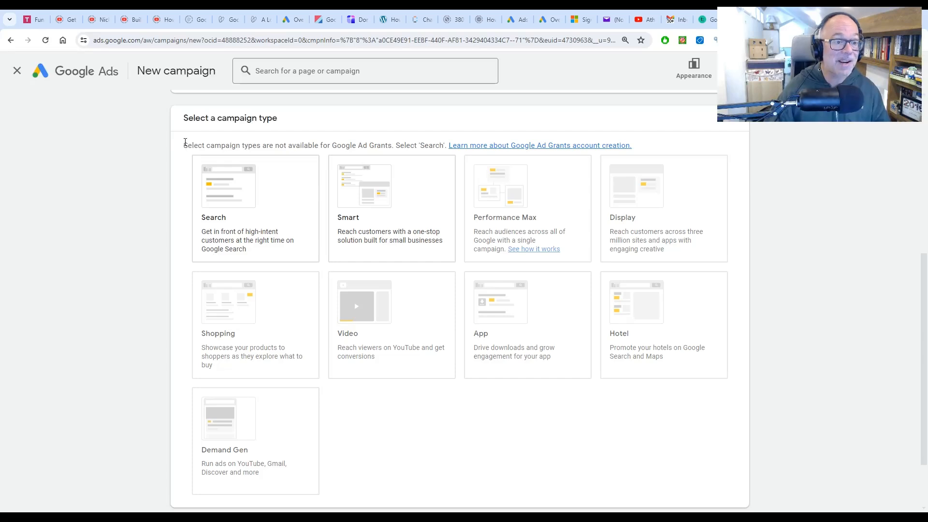
- Highlight the note about campaign types for Google Ad Grants and choose Search as the campaign type
left_click_drag(183, 145, 443, 145)
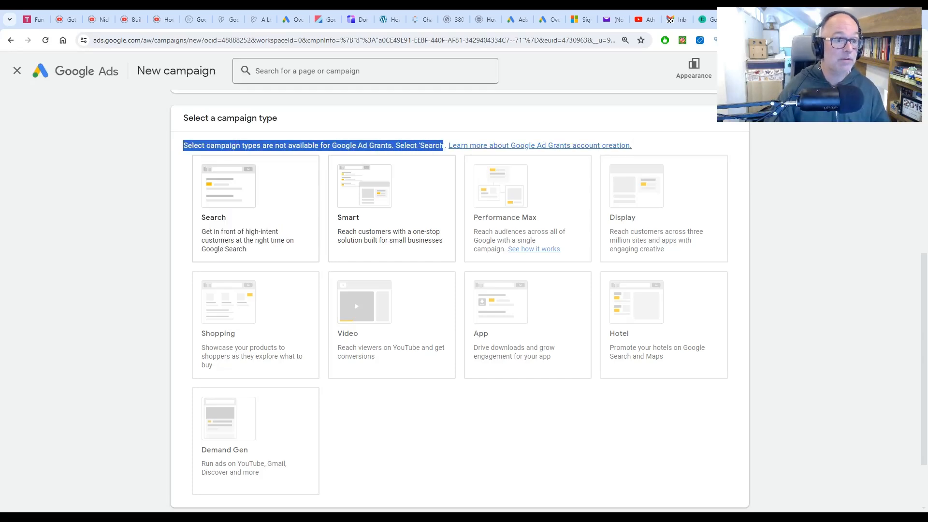
left_click(354, 135)
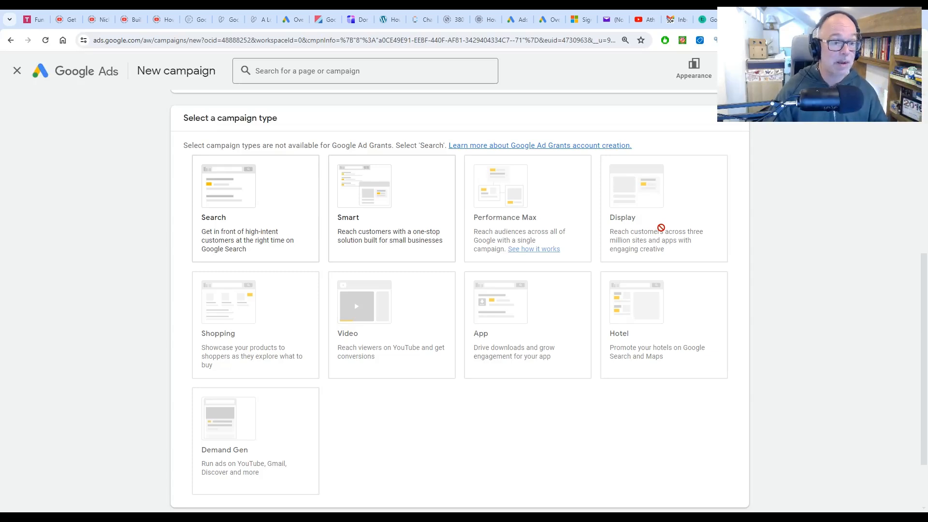
left_click(348, 223)
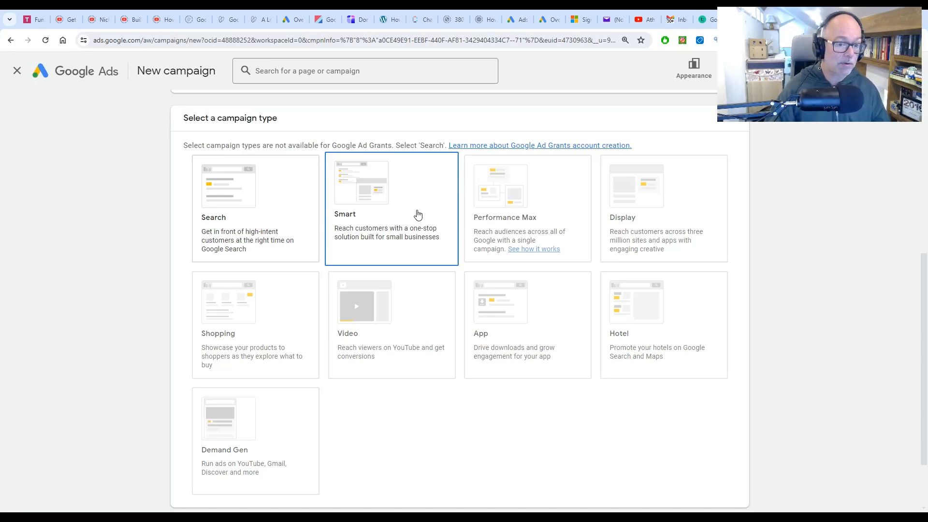
left_click(418, 214)
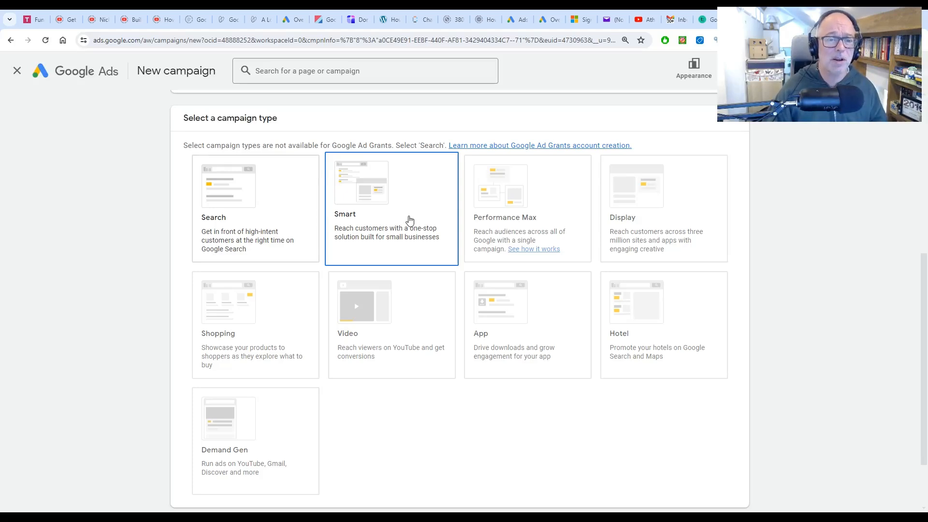
left_click(231, 232)
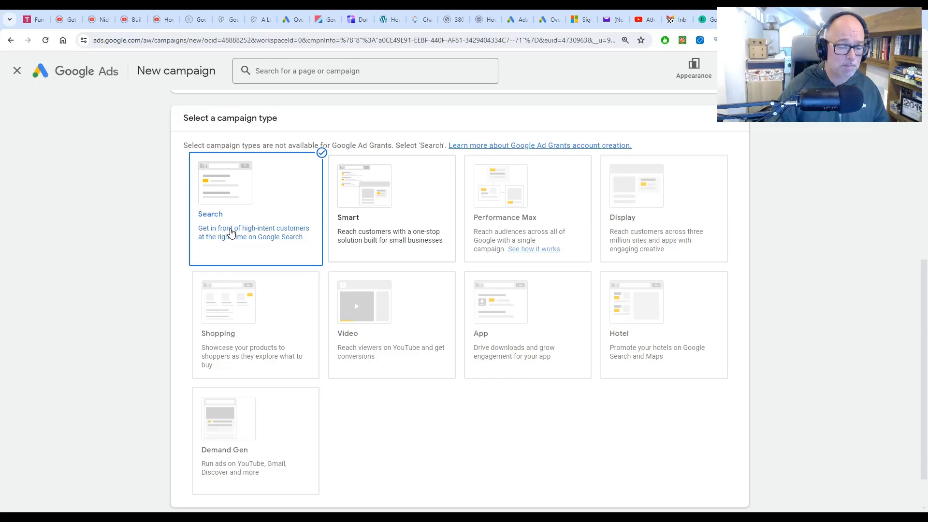
- Add the Event signup custom goal to the new campaign's conversion goals
scroll(594, 425, "down", 7)
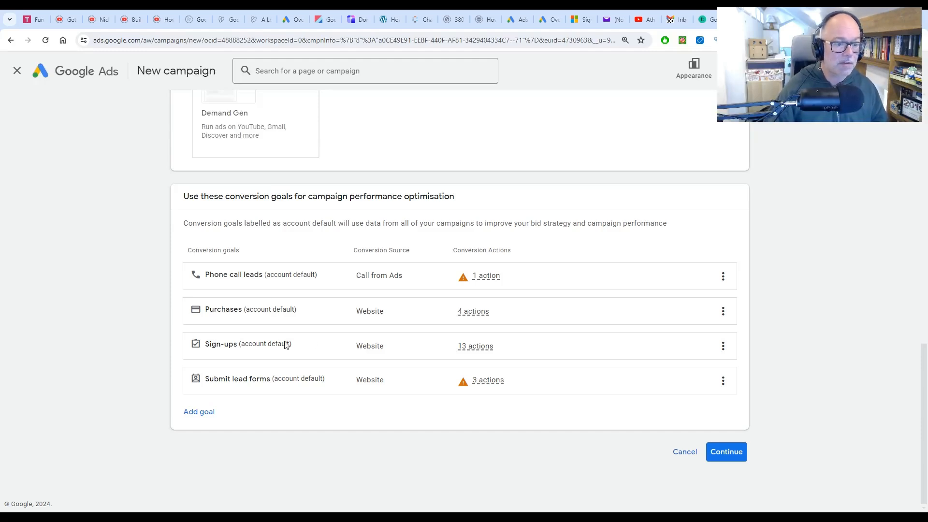
left_click(206, 413)
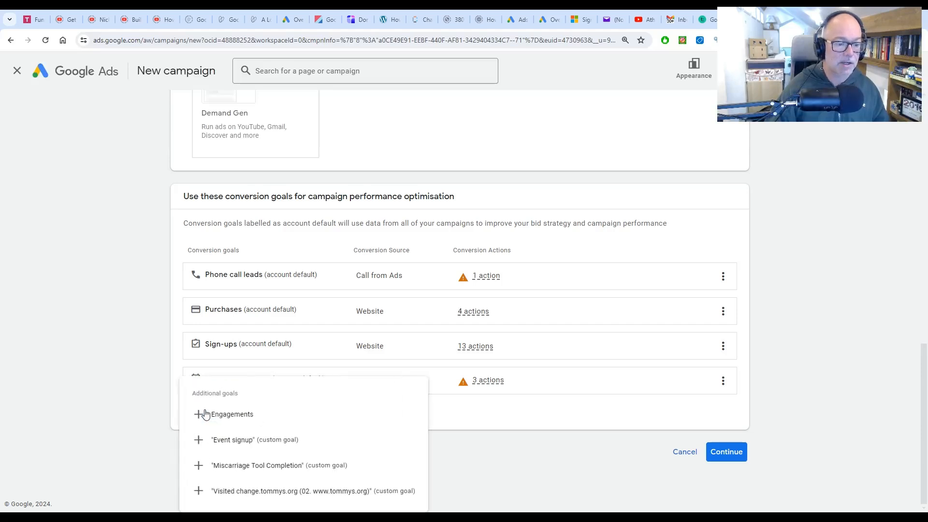
left_click(255, 441)
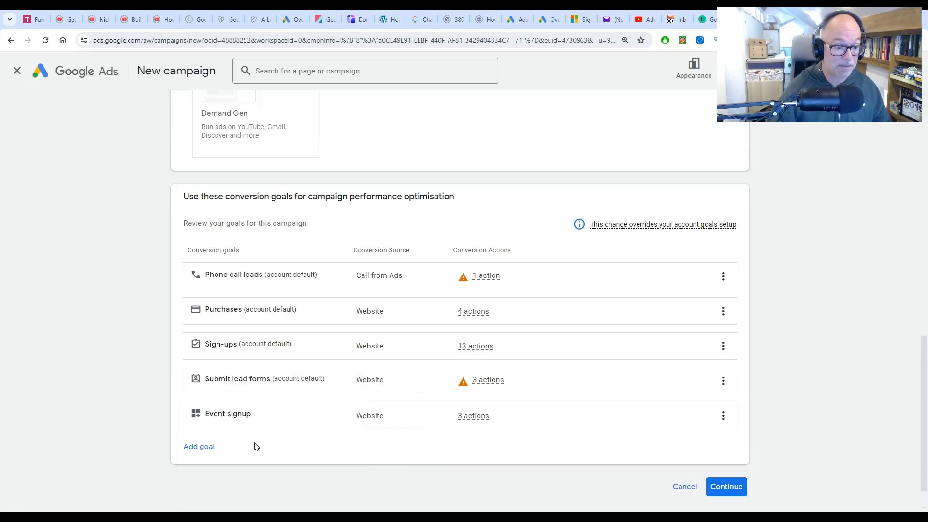
- Remove the Phone call leads and Purchases goals from the campaign's conversion goals
left_click(723, 277)
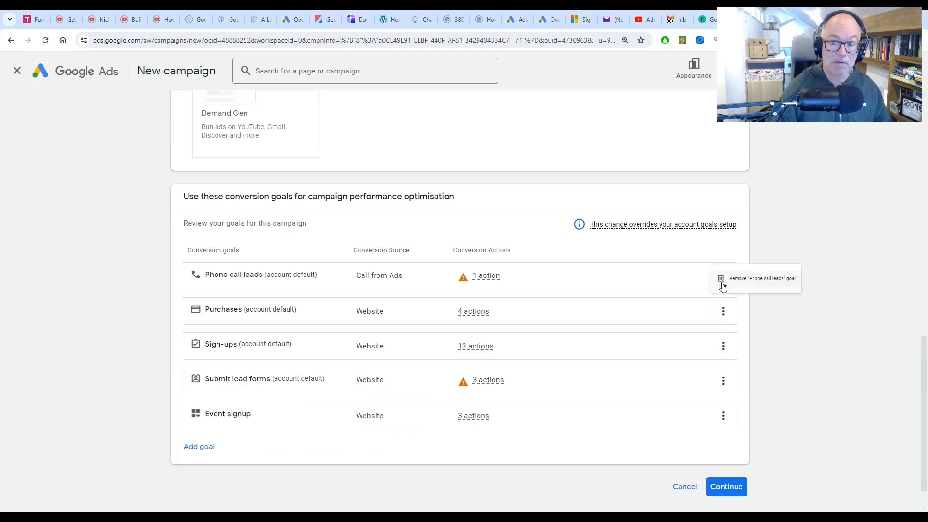
left_click(747, 292)
left_click(568, 316)
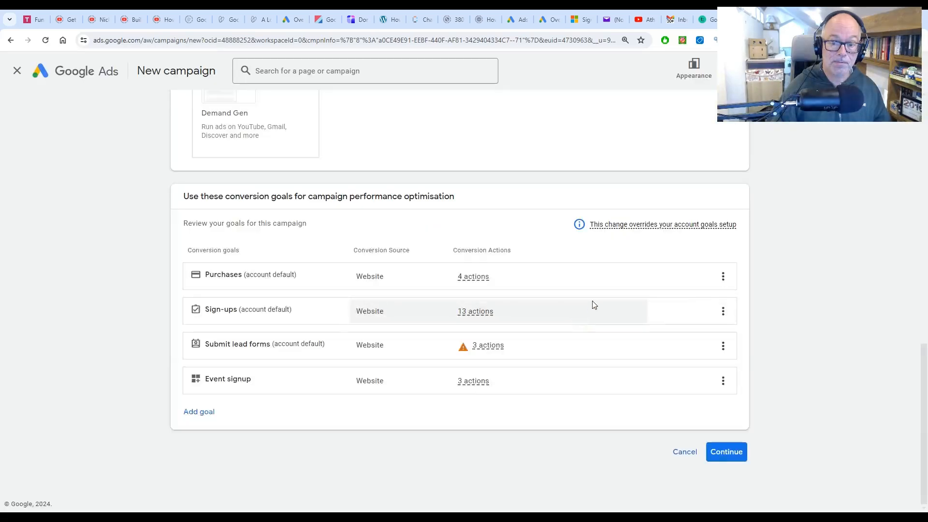
left_click(723, 276)
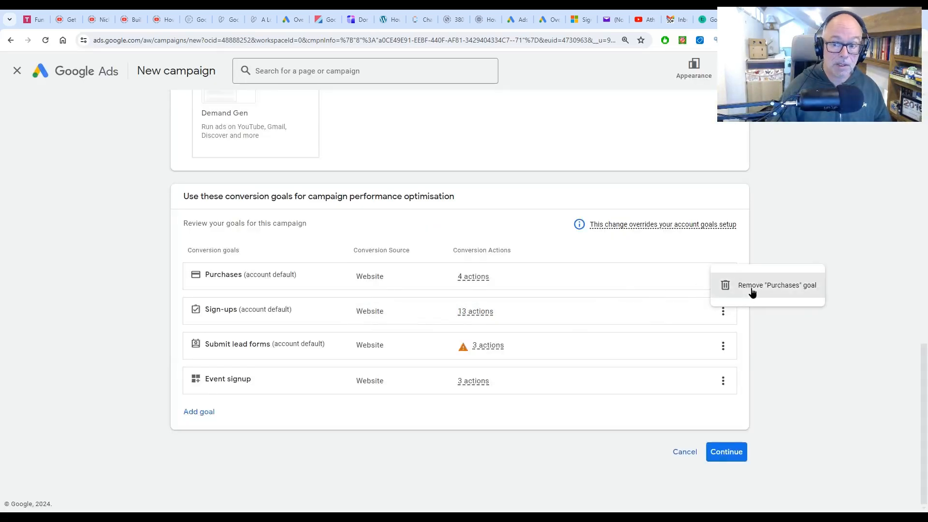
left_click(750, 292)
left_click(572, 315)
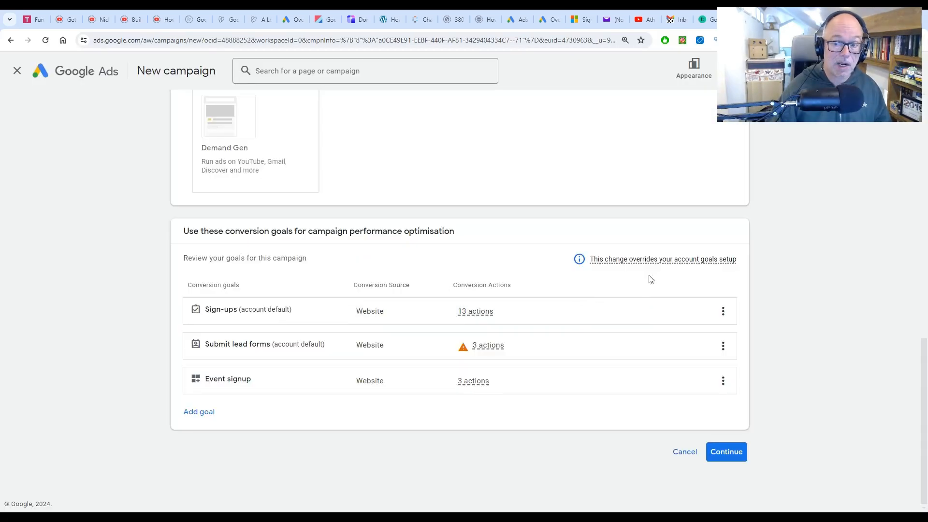
- Remove the Sign-ups and Submit lead forms goals from the campaign and continue with only Event signup
left_click(723, 311)
left_click(740, 321)
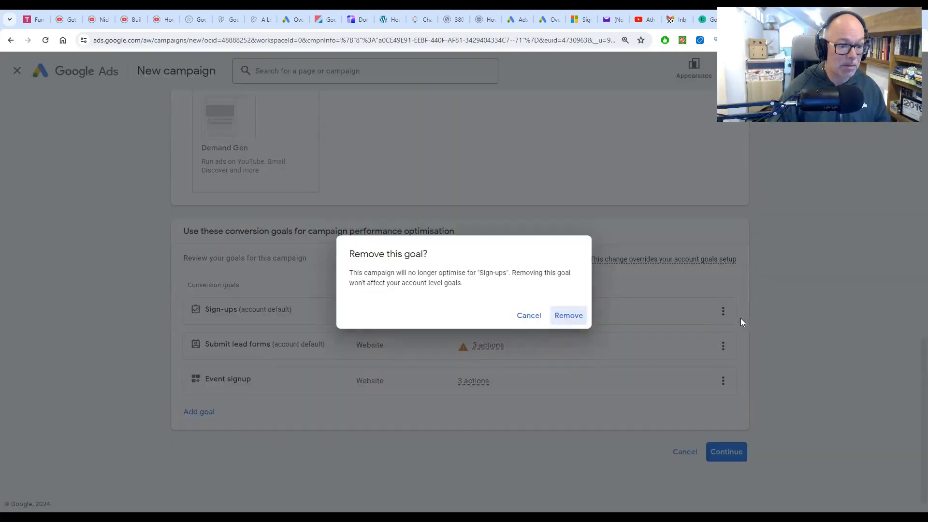
left_click(572, 315)
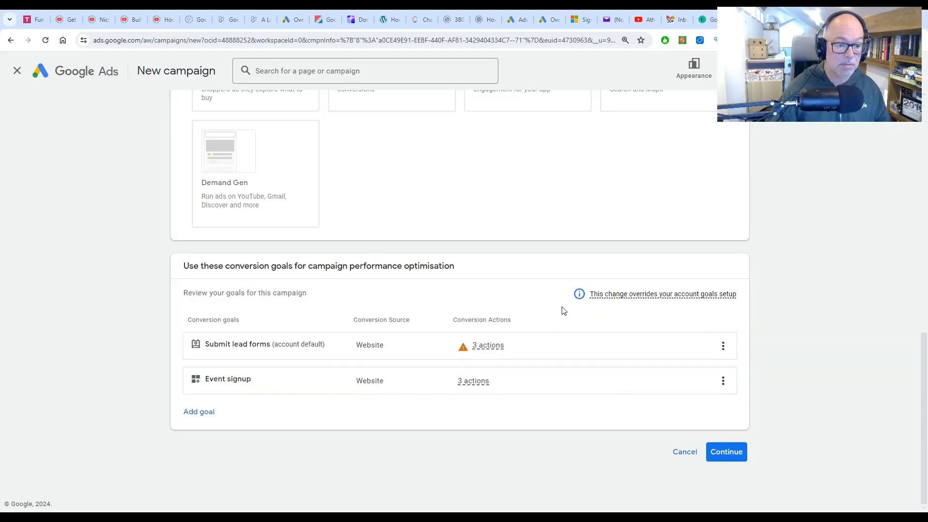
left_click(723, 346)
left_click(752, 360)
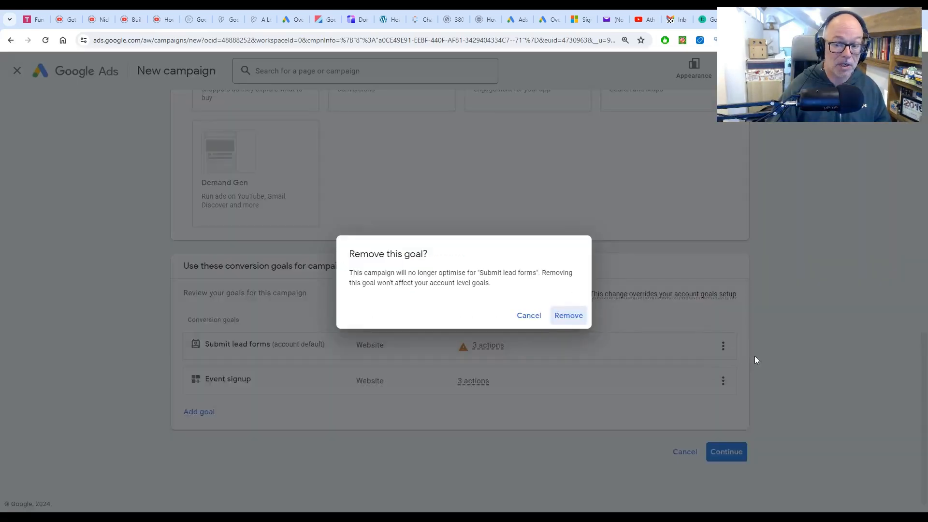
left_click(574, 317)
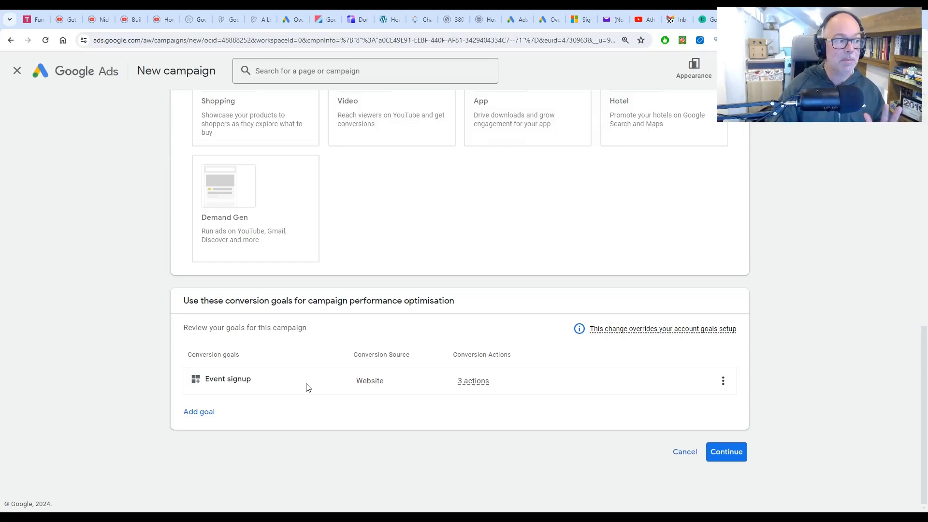
left_click(731, 452)
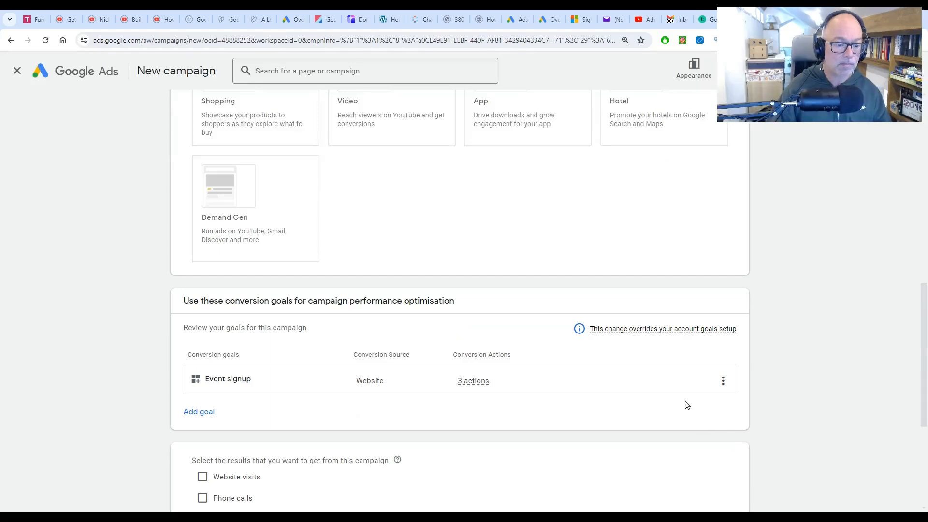
- Select Website visits as the result wanted from this campaign
scroll(686, 404, "down", 5)
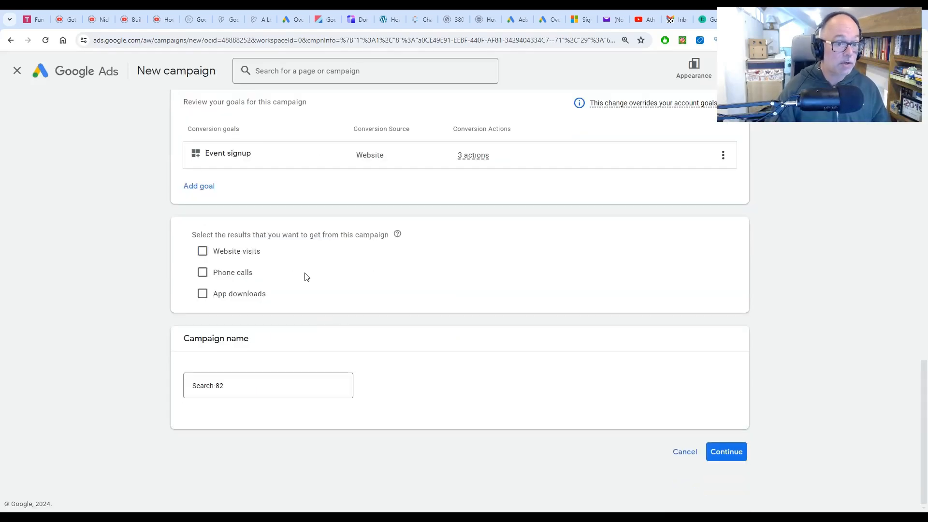
left_click(202, 252)
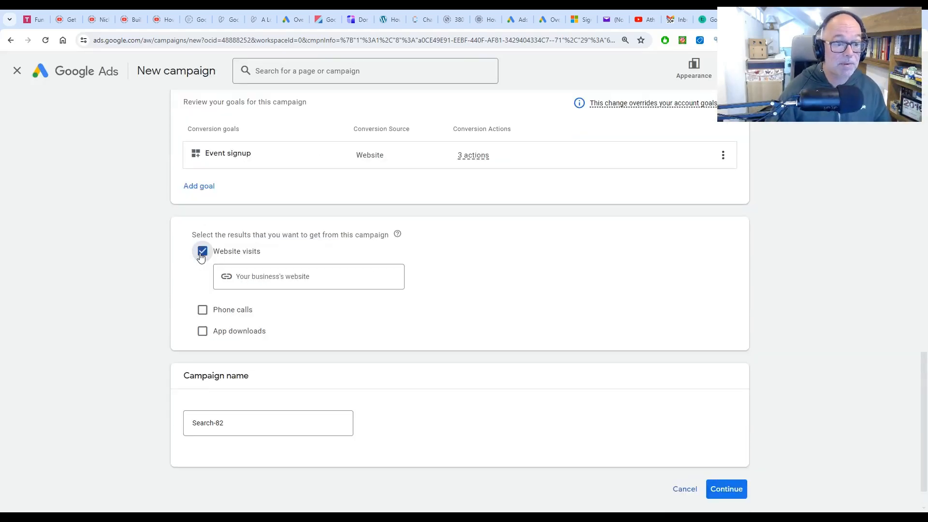
scroll(430, 344, "down", 1)
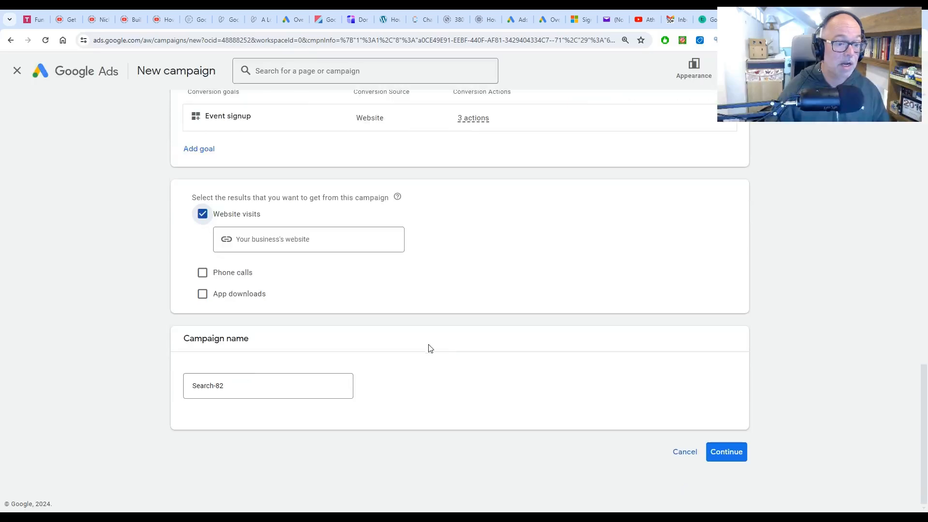
- Name the campaign "Grant | Events" and continue to the bidding settings
left_click(242, 382)
left_click_drag(255, 385, 175, 387)
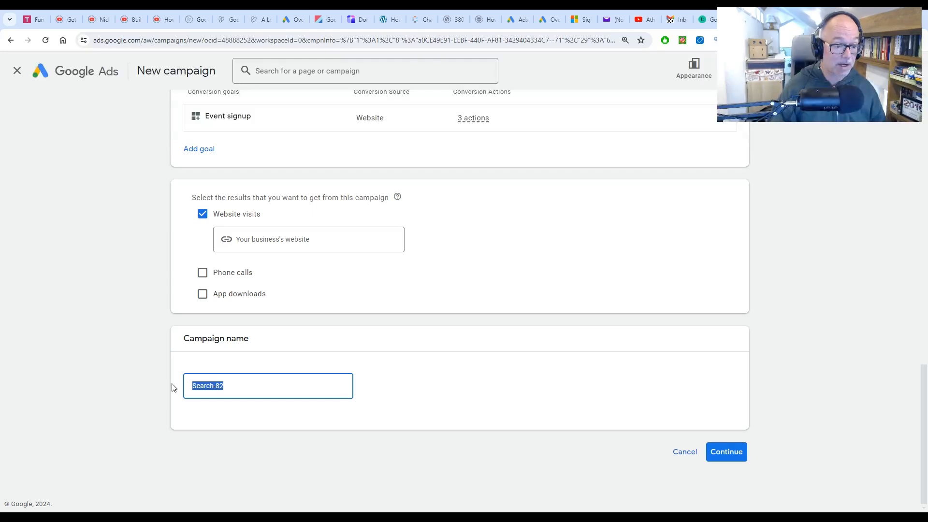
type("Grant |")
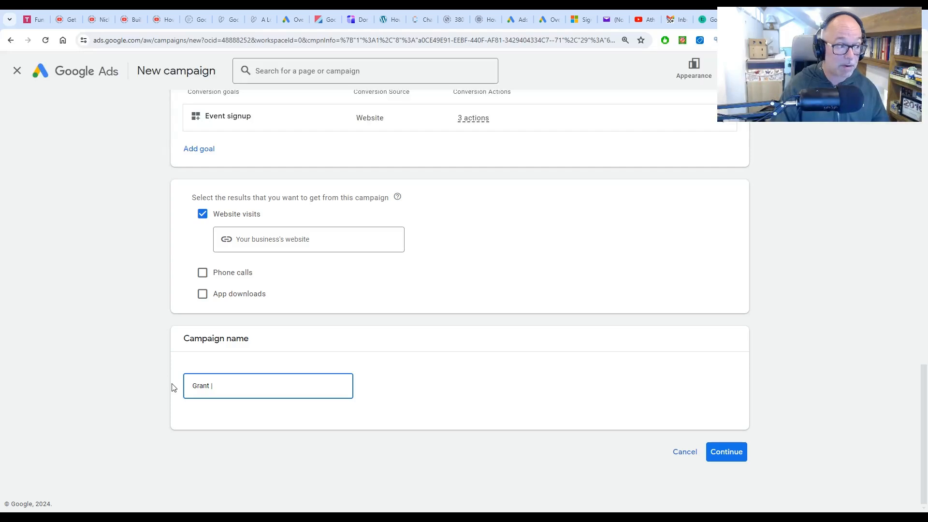
type("E")
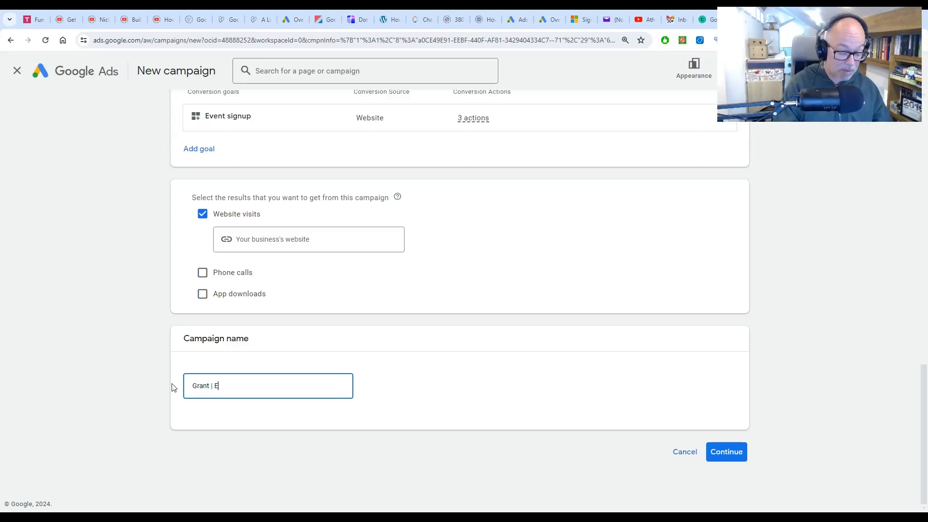
type("vents")
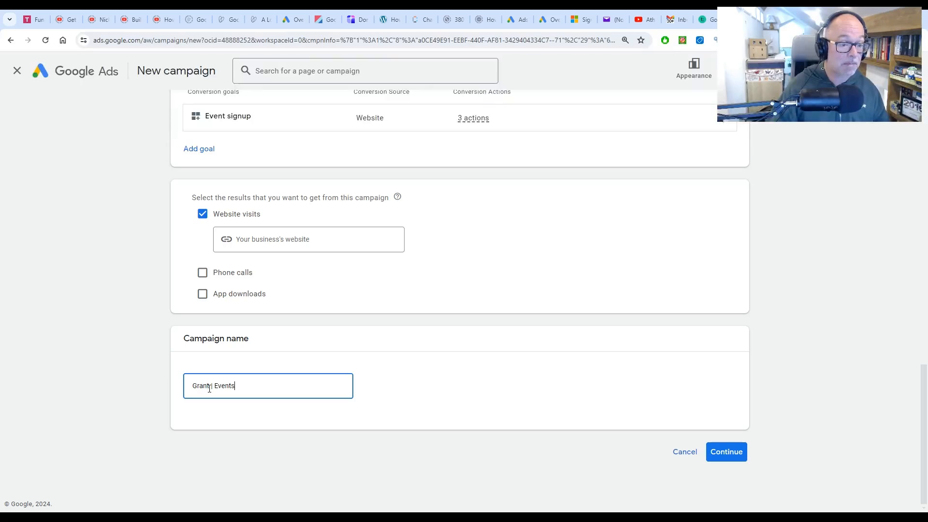
left_click(730, 452)
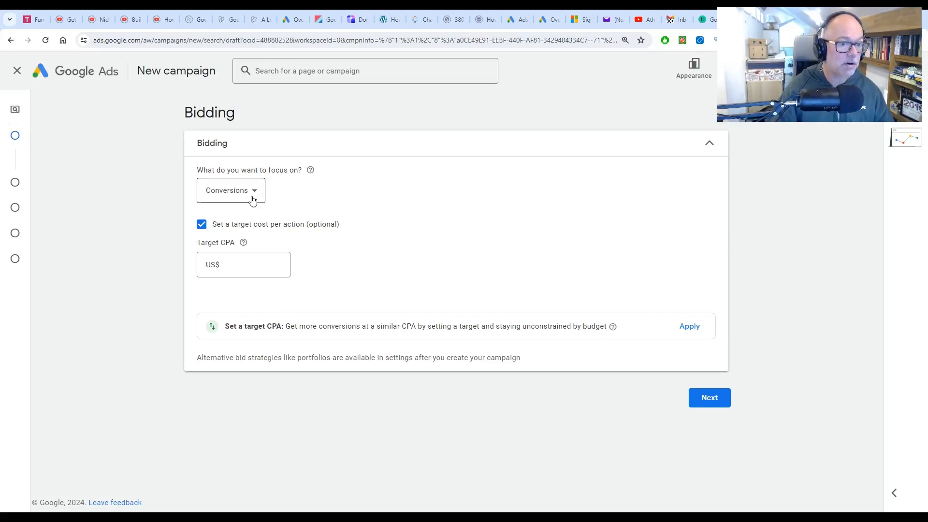
- Set the target cost per action for conversion bidding to US$300 and proceed to the campaign settings
left_click(271, 264)
type("300")
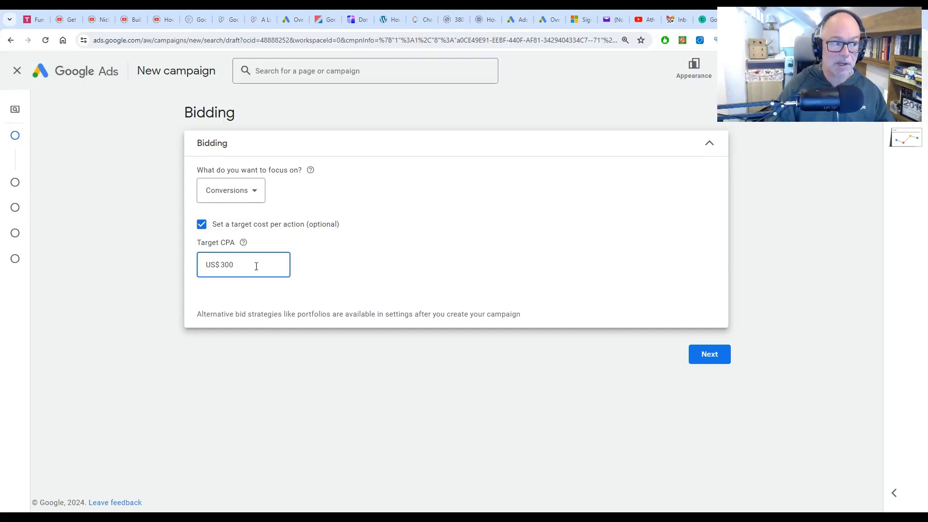
left_click(713, 356)
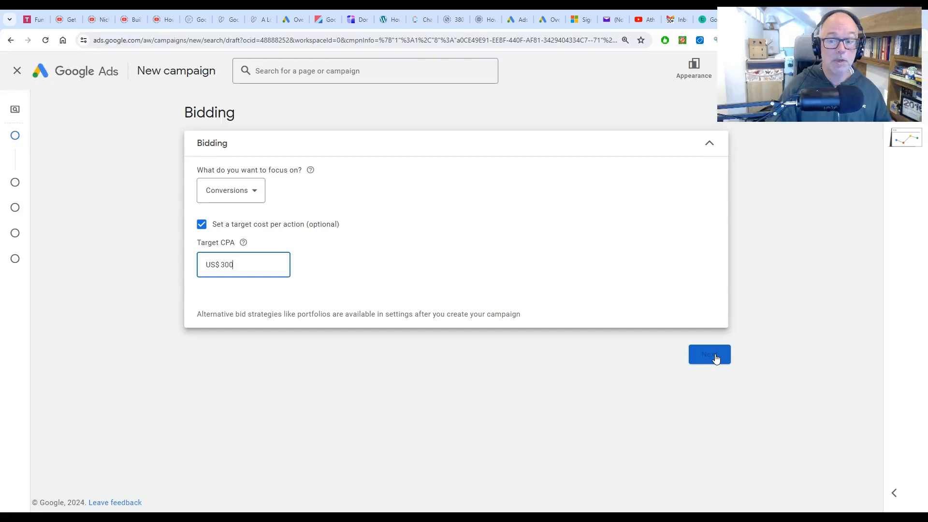
left_click(716, 358)
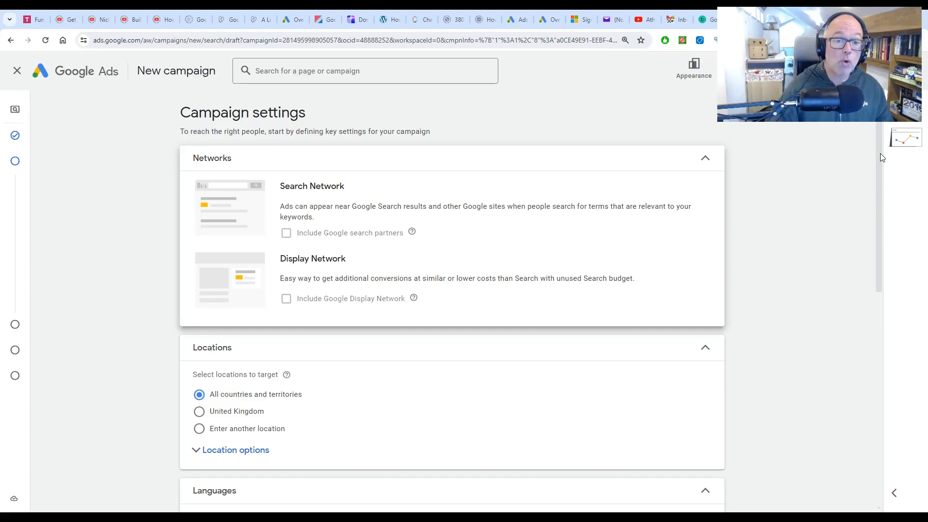
- Limit the campaign's target location to the United Kingdom
scroll(881, 159, "down", 1)
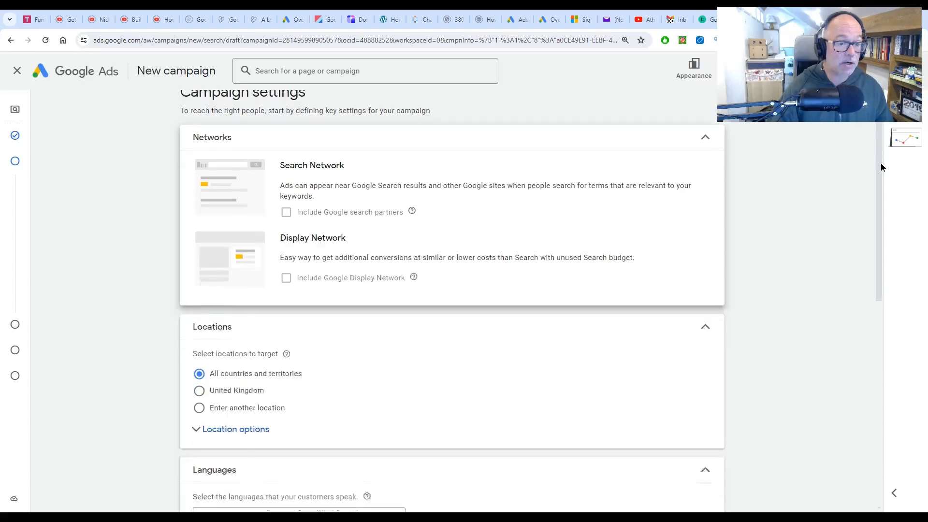
scroll(881, 169, "down", 1)
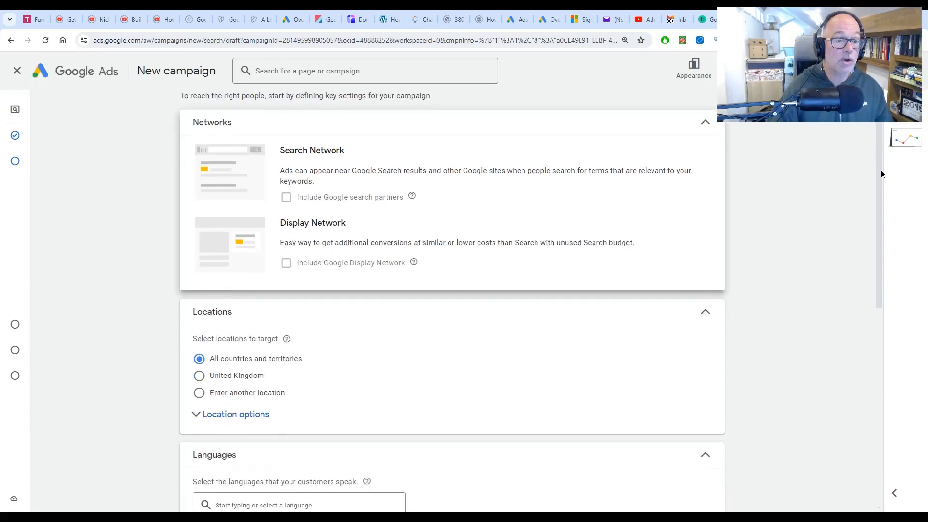
scroll(880, 174, "down", 3)
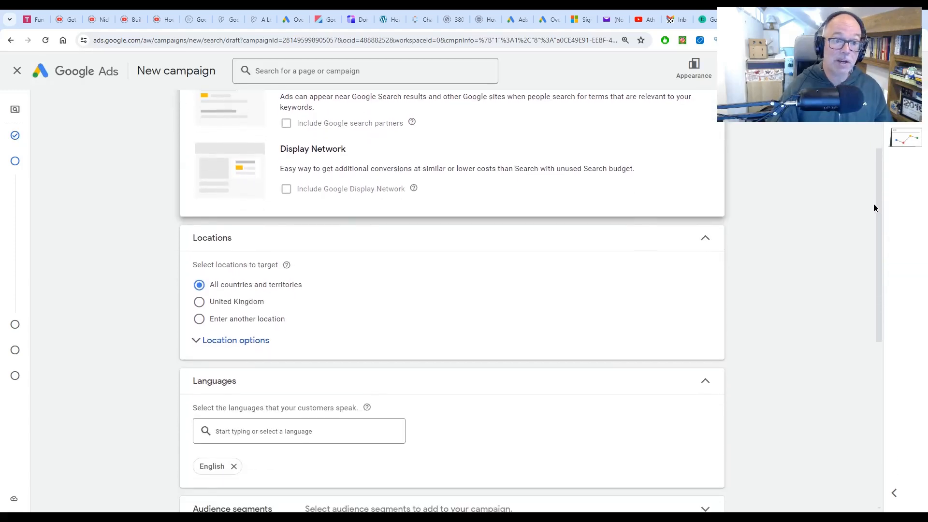
scroll(873, 222, "down", 3)
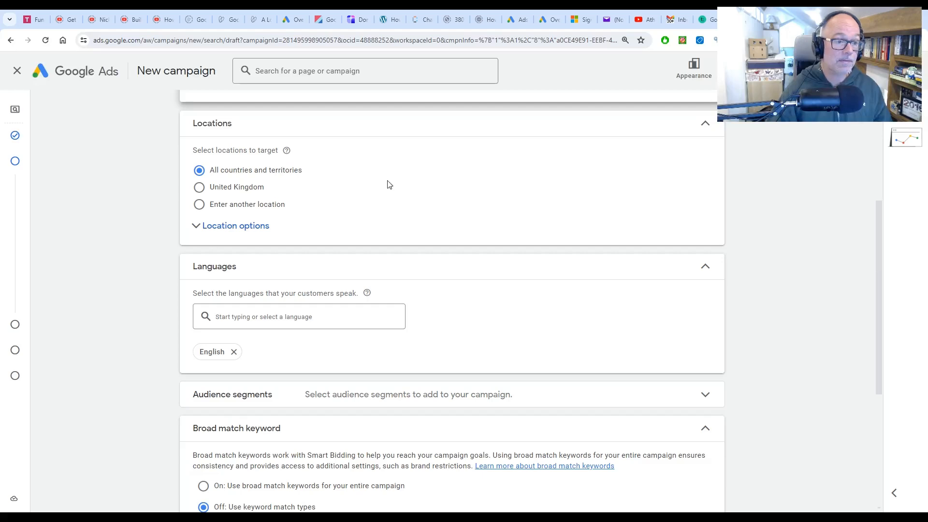
left_click(199, 189)
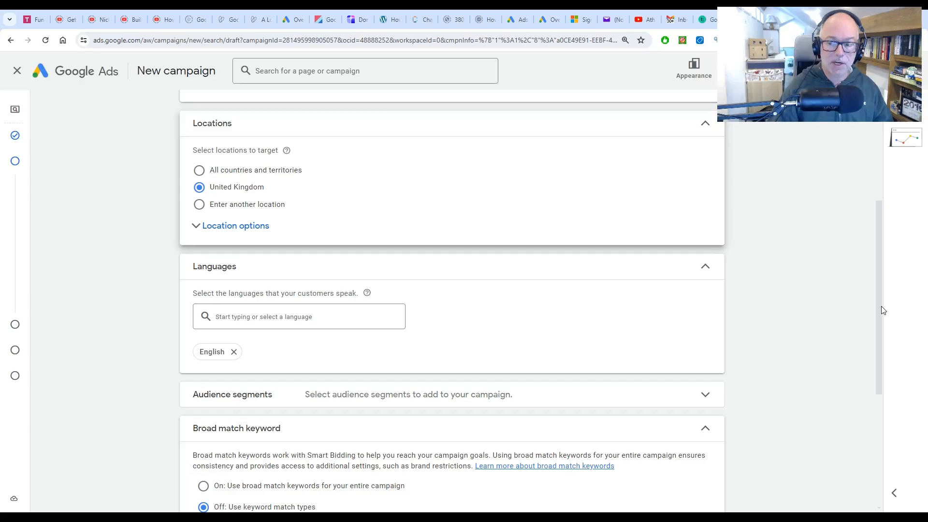
- Add the Health & Fitness Buffs affinity segment from Sports & Fitness to the campaign's audience segments and expand its sub-segments
left_click_drag(881, 311, 888, 416)
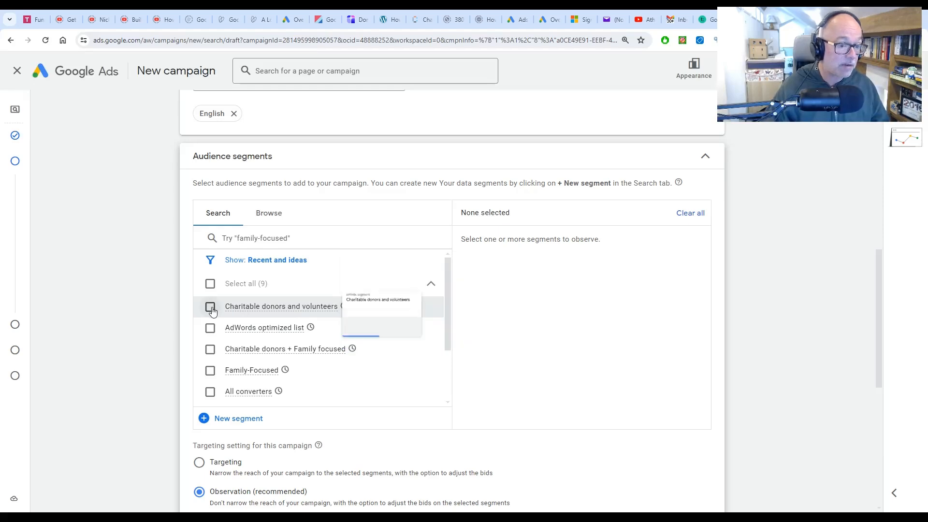
mouse_move(255, 313)
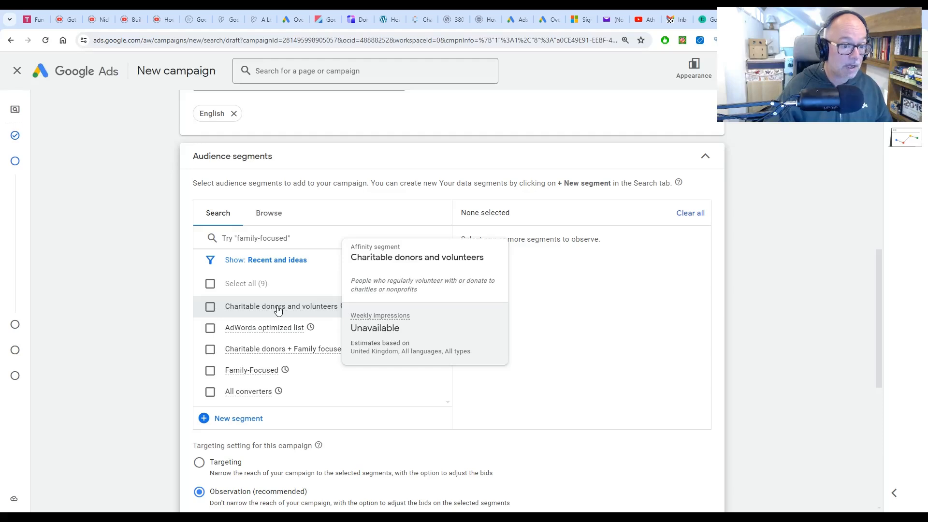
left_click(258, 240)
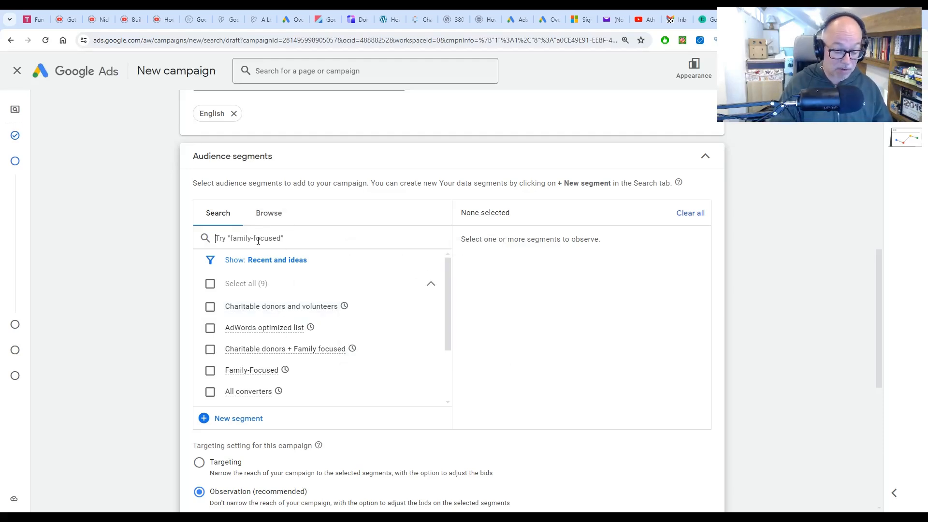
left_click(271, 224)
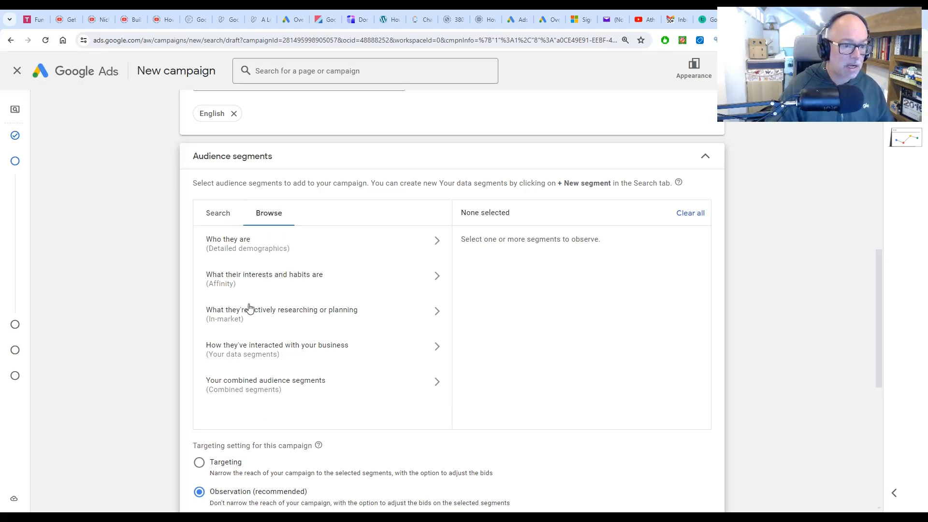
left_click(437, 280)
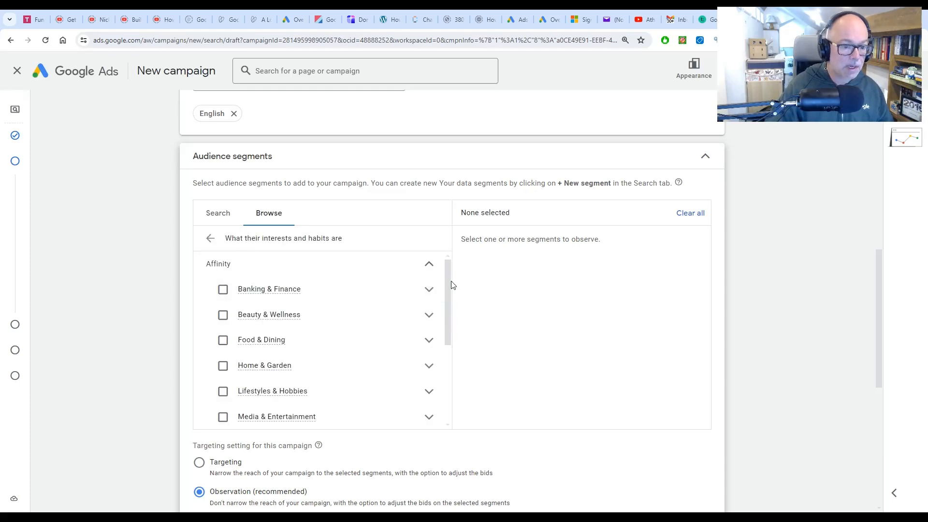
left_click_drag(450, 281, 460, 358)
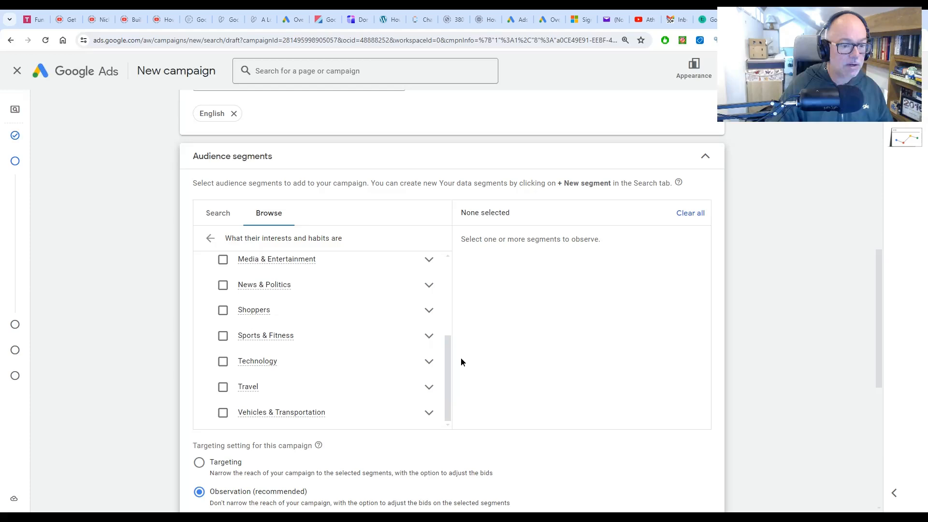
left_click(429, 336)
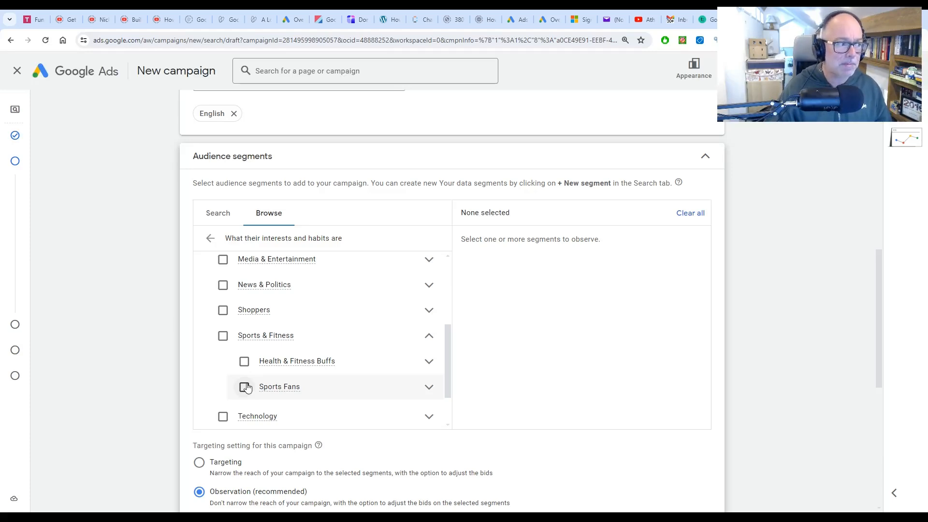
left_click(245, 366)
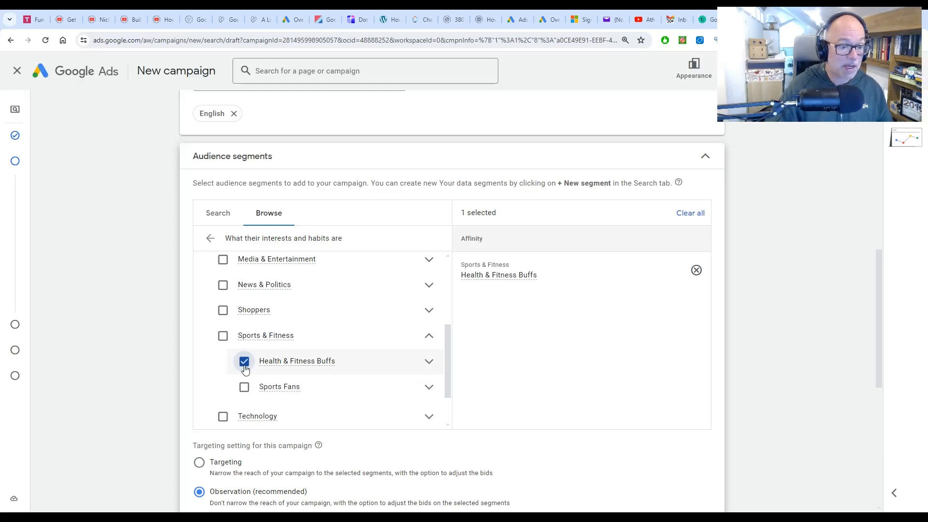
left_click(427, 363)
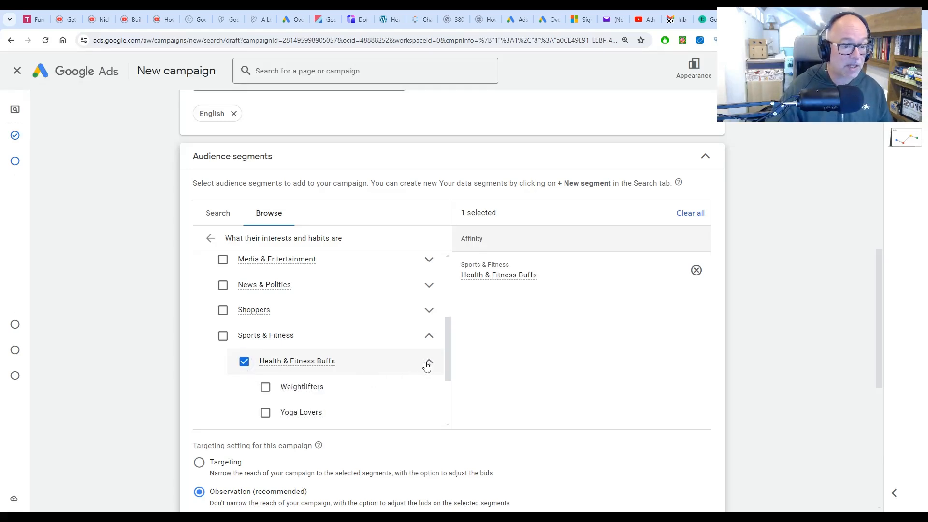
left_click_drag(448, 348, 451, 364)
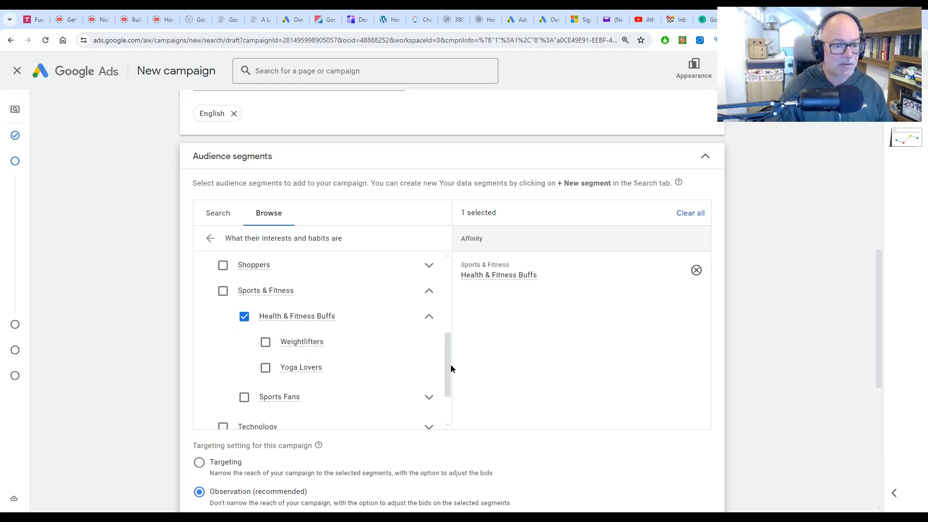
- Add the Cycling Enthusiasts and Running Enthusiasts affinity segments from Sports Fans to the campaign's audience segments
left_click(431, 318)
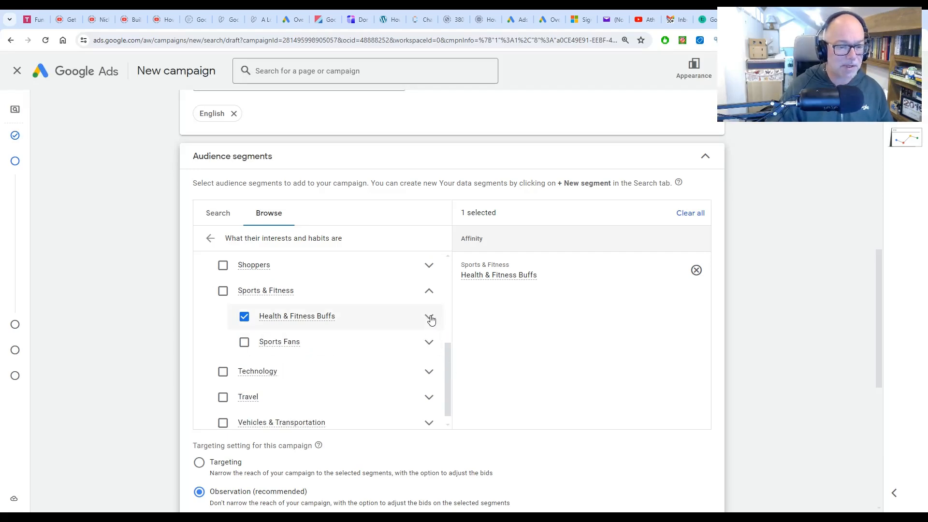
left_click(434, 342)
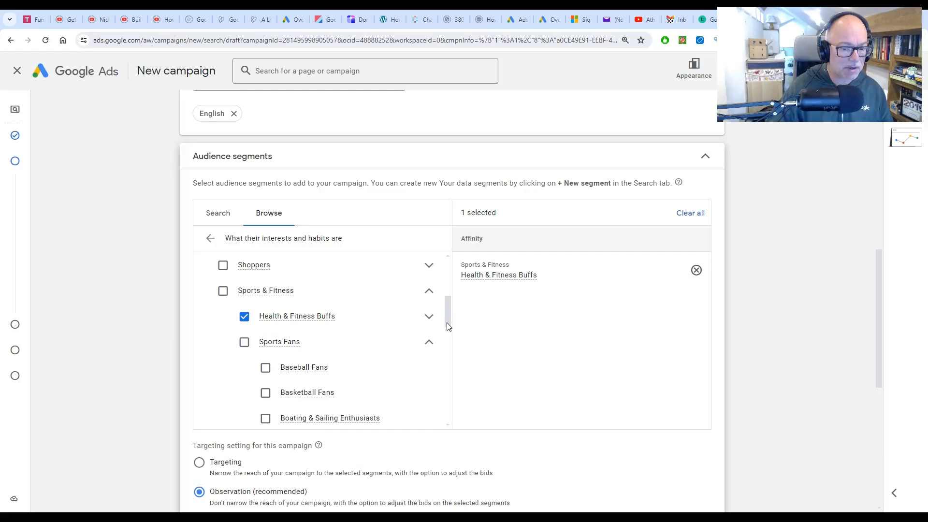
left_click_drag(448, 315, 445, 342)
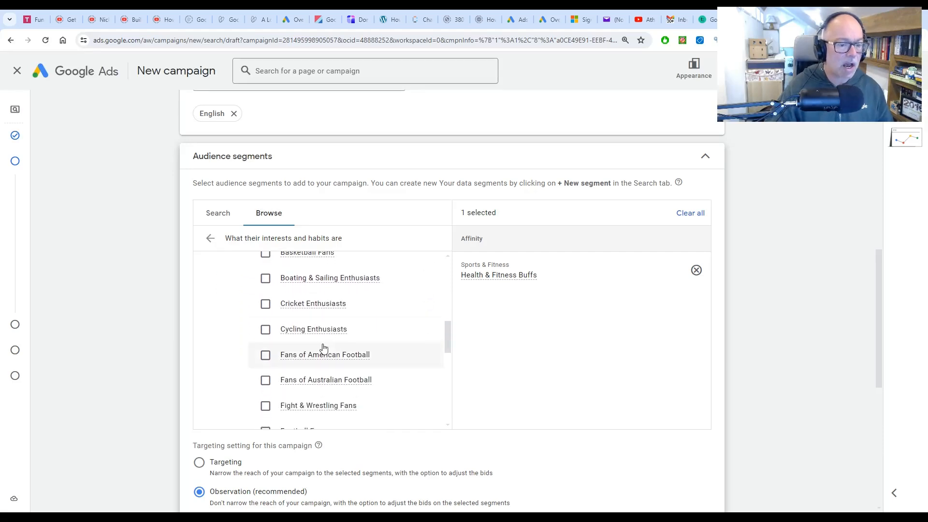
left_click(266, 332)
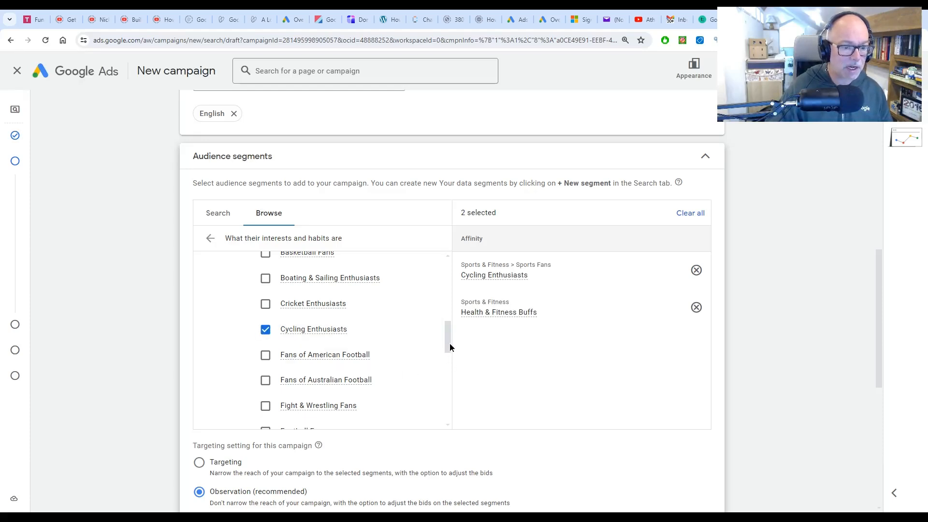
left_click_drag(450, 343, 455, 383)
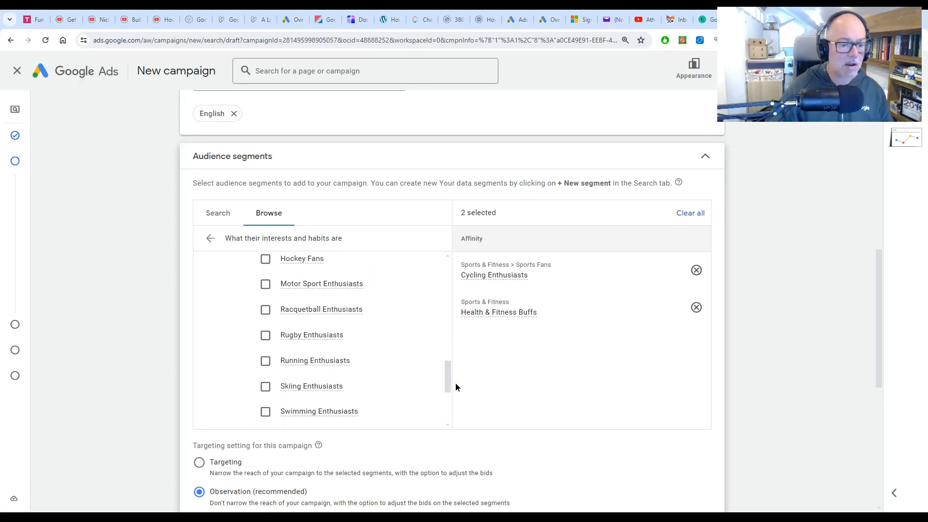
left_click(265, 361)
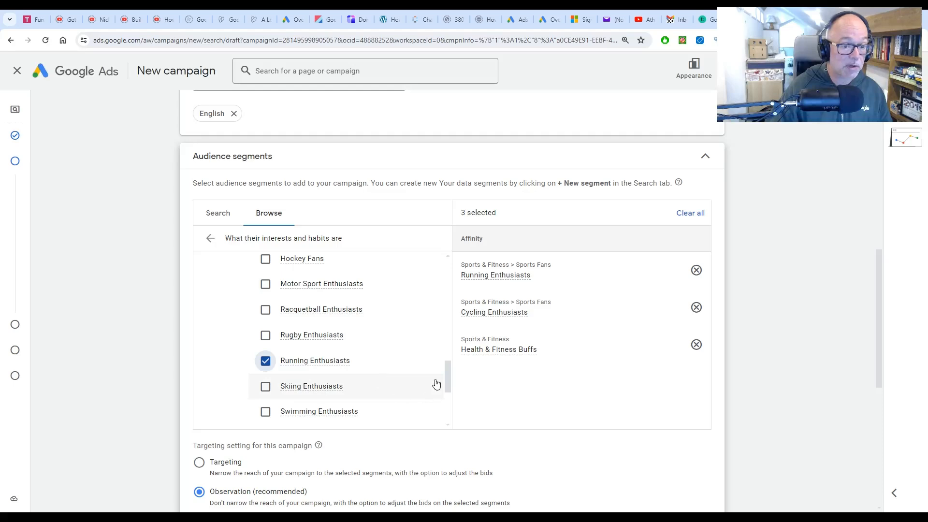
left_click_drag(445, 372, 447, 387)
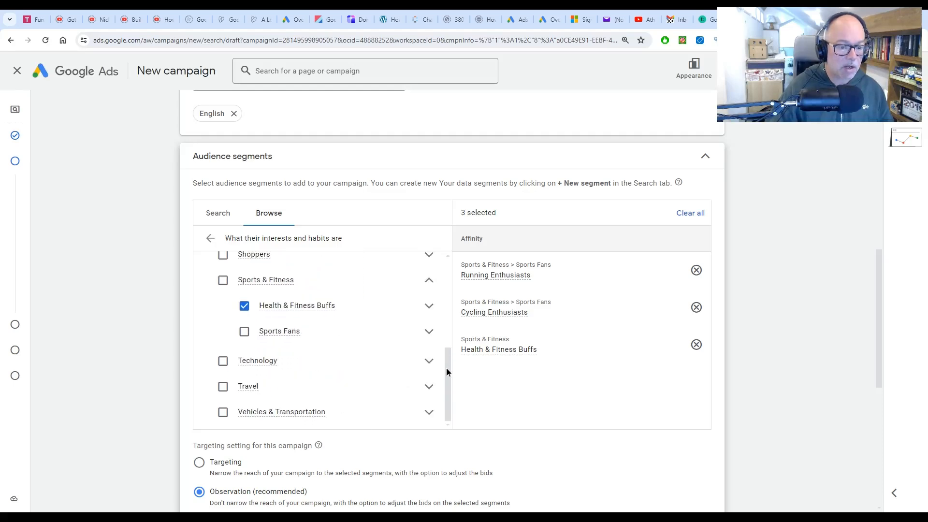
left_click_drag(445, 369, 451, 324)
left_click(429, 332)
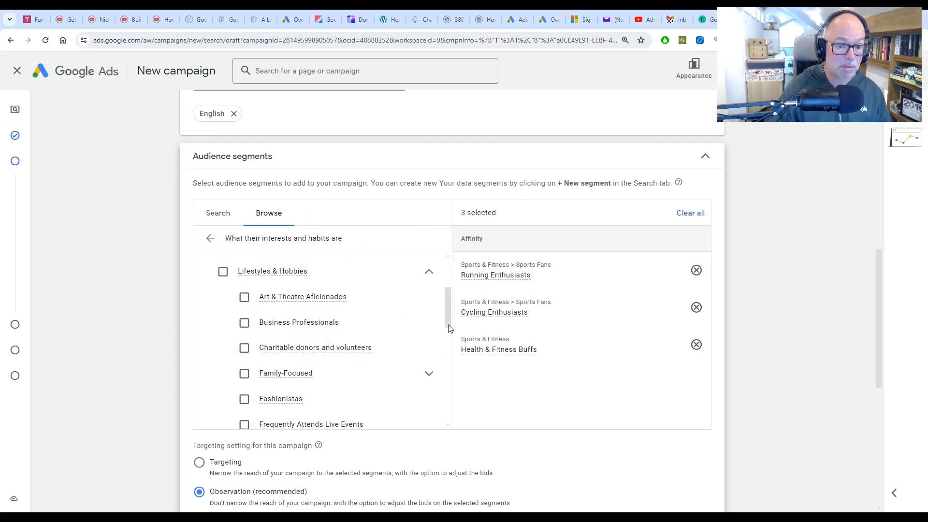
left_click_drag(448, 325, 458, 269)
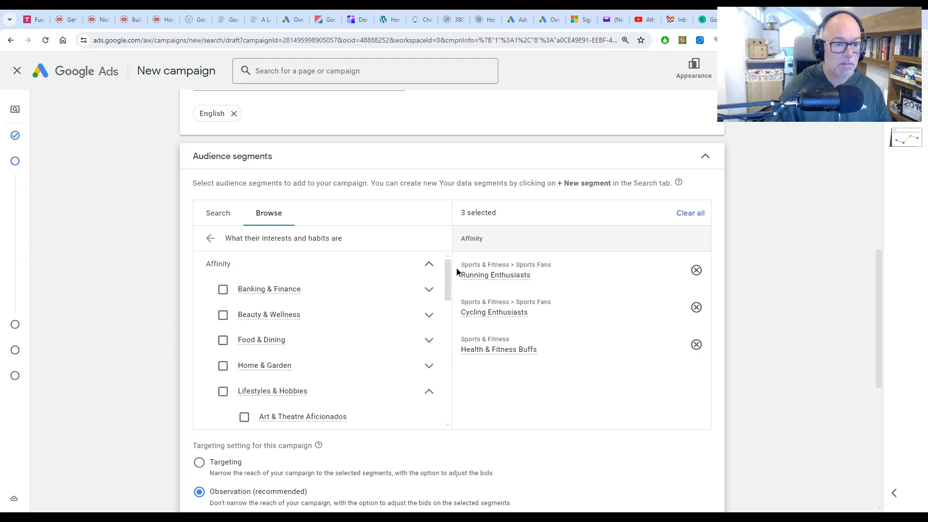
- Search the audience segments for "running" and add the Sports & Fitness affinity segment from the matches
left_click(223, 218)
left_click(252, 237)
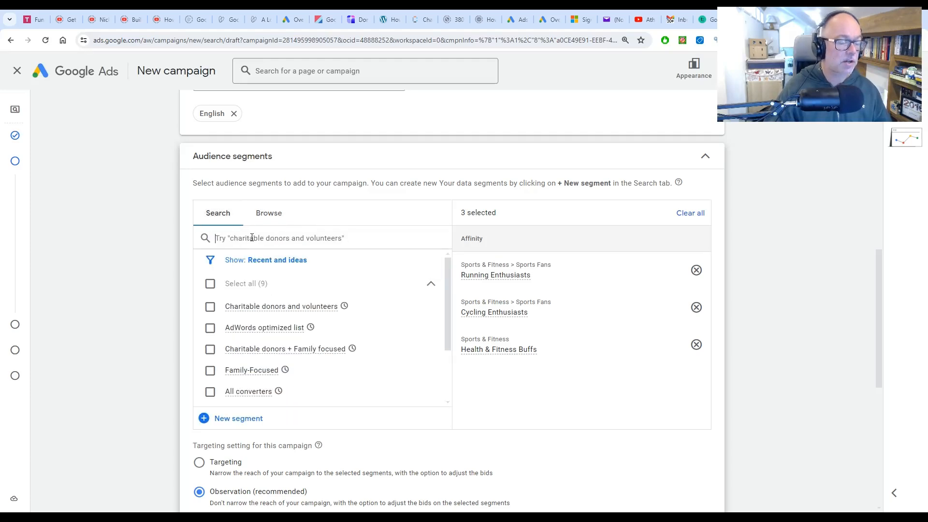
type("run")
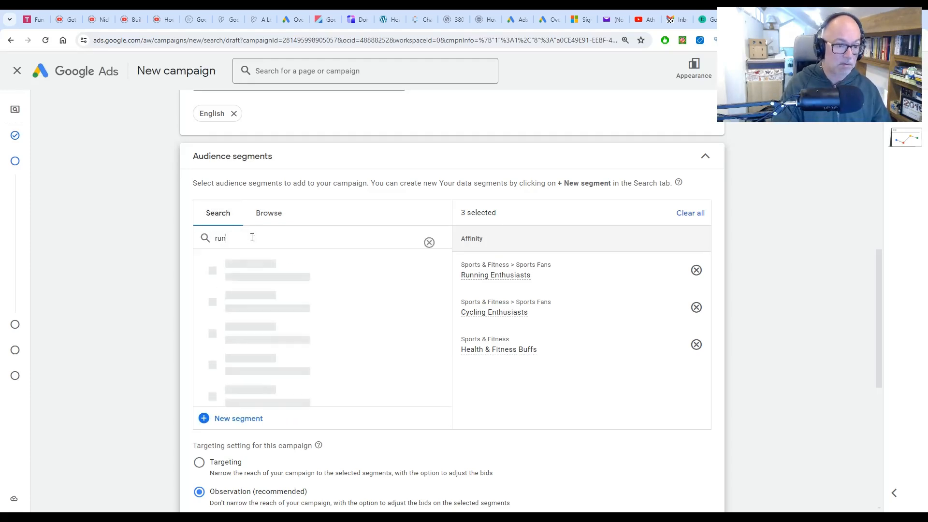
type("ning")
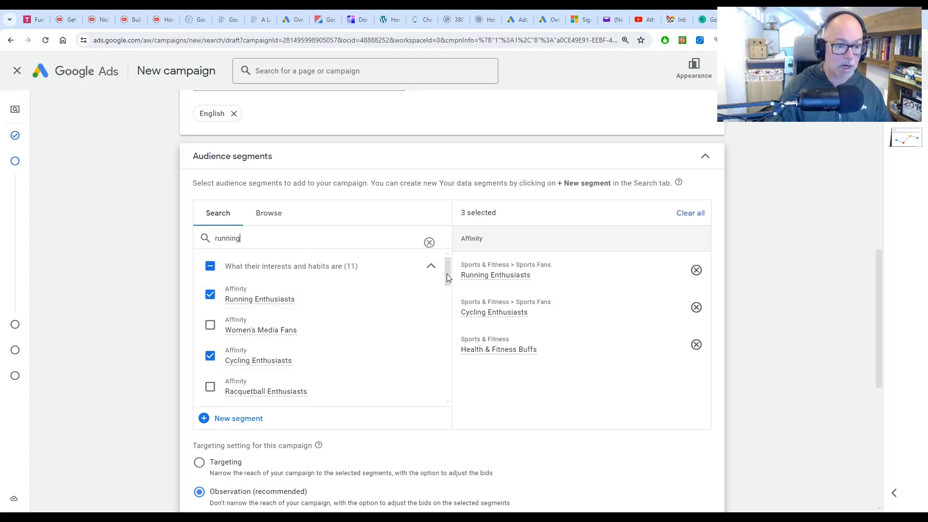
mouse_move(447, 274)
left_mouse_down()
mouse_move(452, 282)
mouse_move(451, 260)
mouse_move(454, 322)
mouse_move(460, 317)
left_mouse_up()
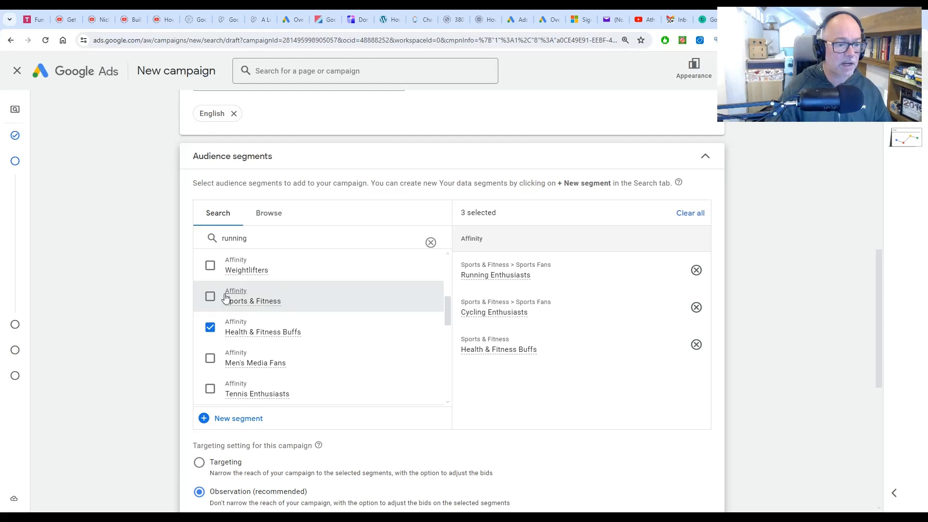
left_click(210, 296)
left_click_drag(450, 311, 455, 355)
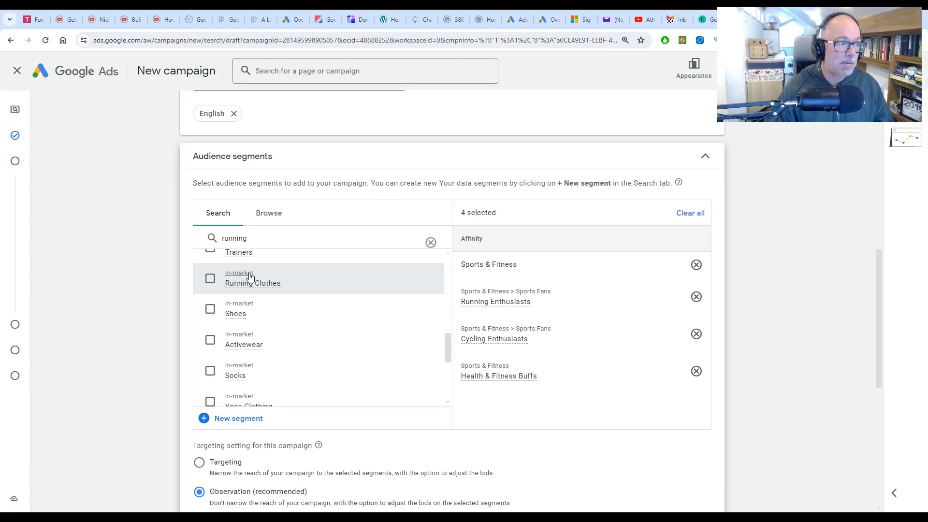
mouse_move(253, 285)
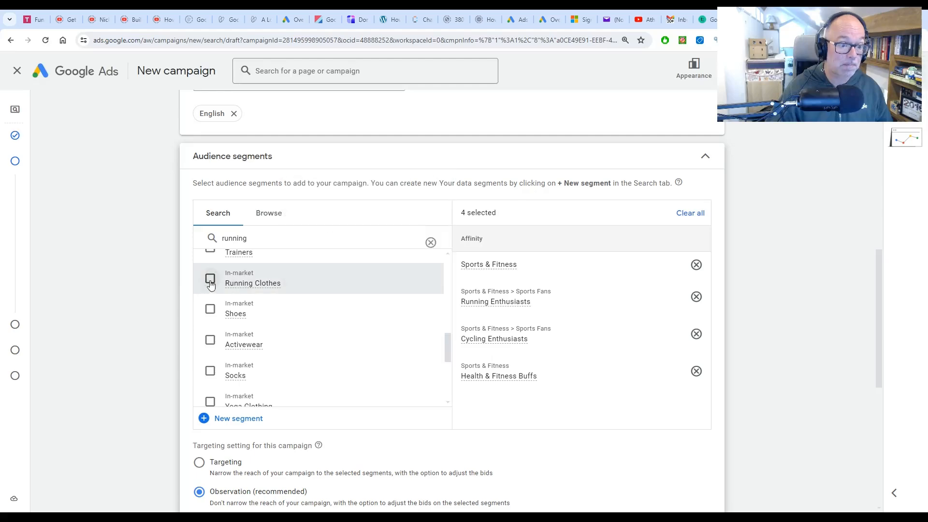
- Try the Targeting setting for the selected audience segments and return the campaign to Observation (recommended)
scroll(184, 314, "down", 7)
scroll(179, 332, "up", 4)
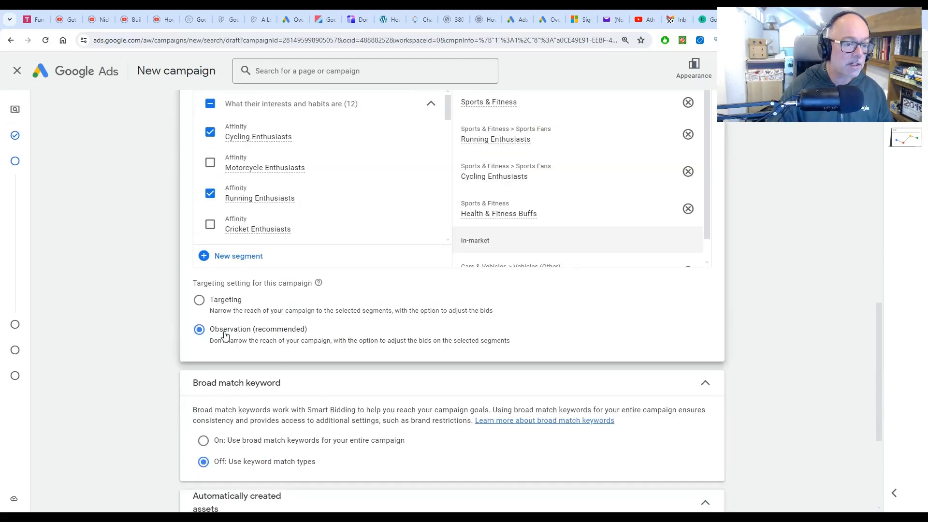
key("ctrl")
key("ctrl")
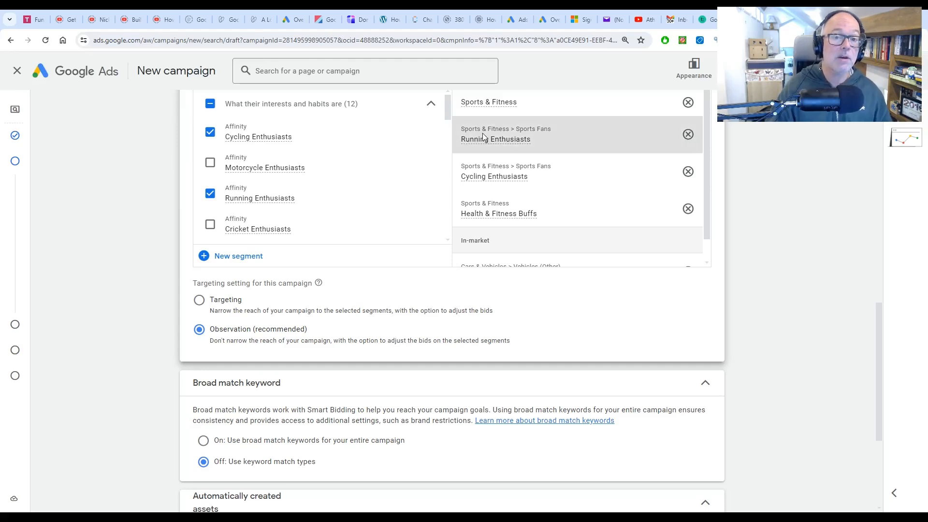
mouse_move(498, 142)
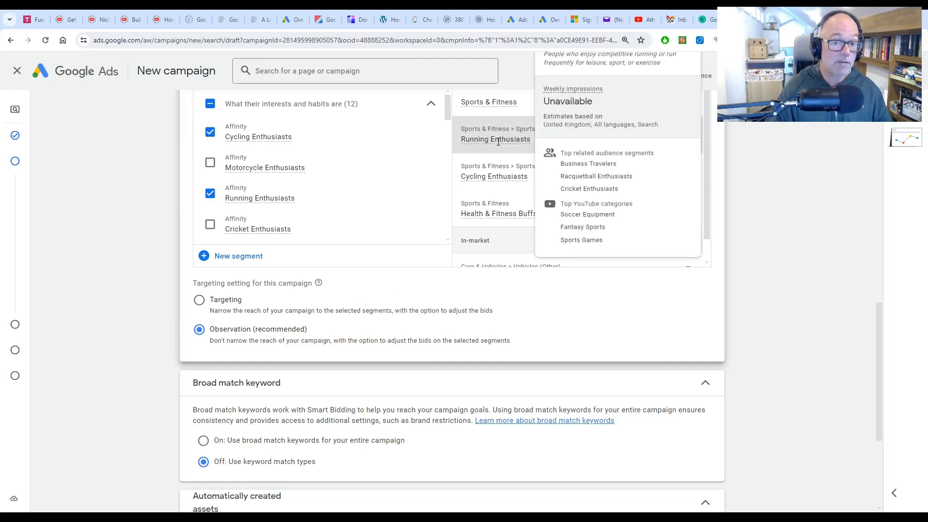
mouse_move(498, 178)
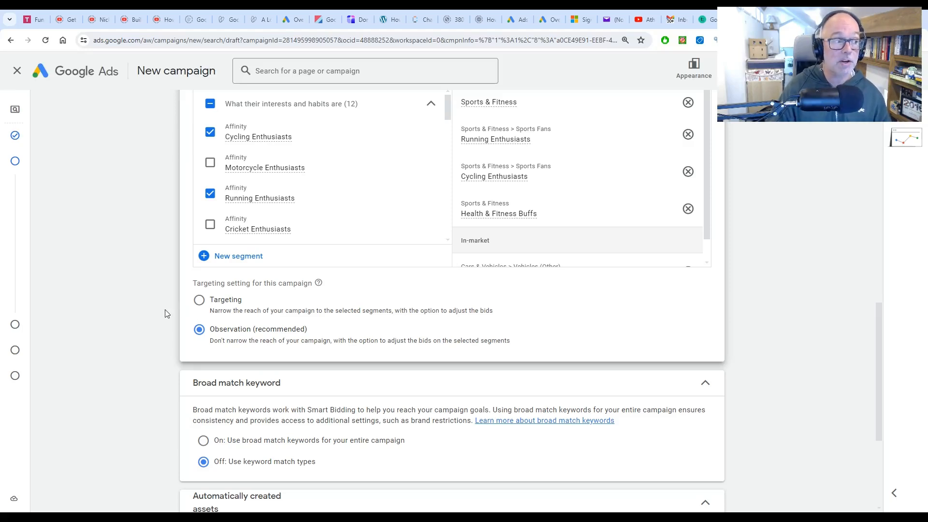
left_click(199, 302)
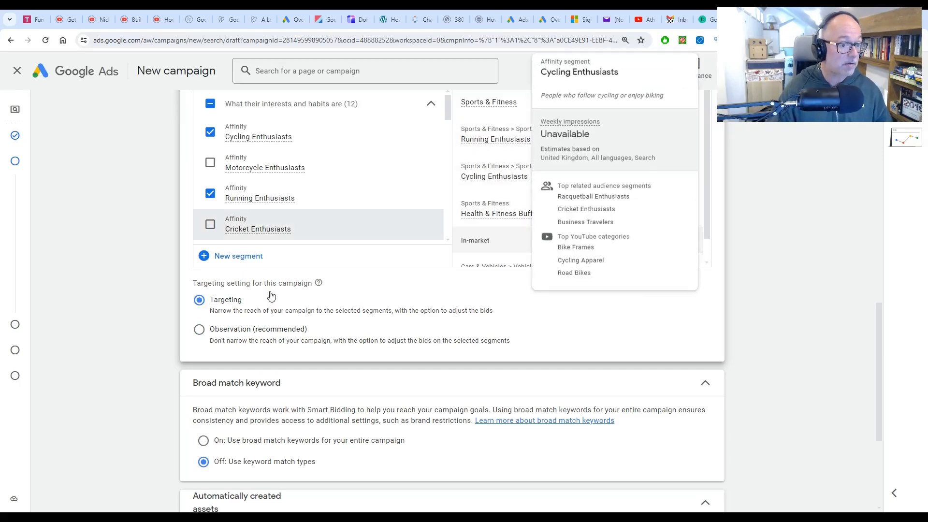
left_click(199, 329)
- Keep broad match keywords off for the campaign, choosing to use keyword match types
scroll(256, 207, "down", 4)
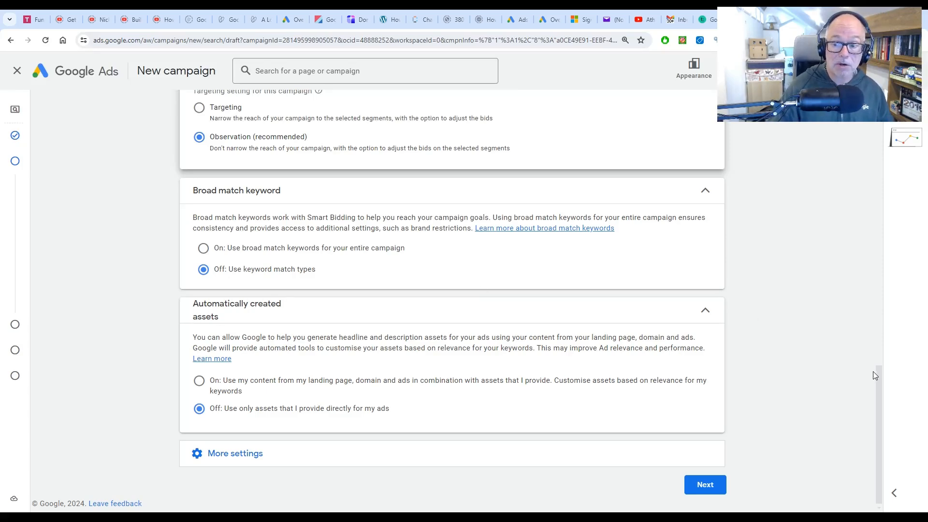
left_click_drag(878, 381, 877, 388)
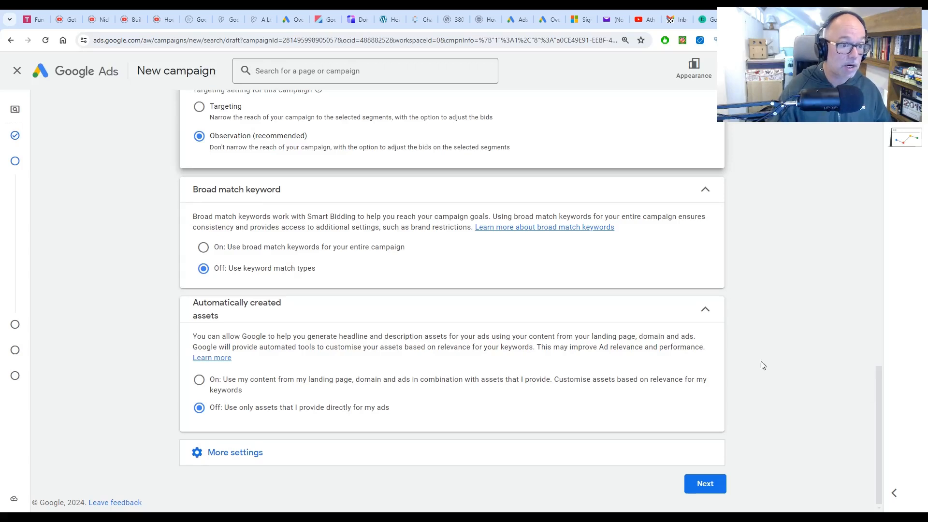
left_click(230, 275)
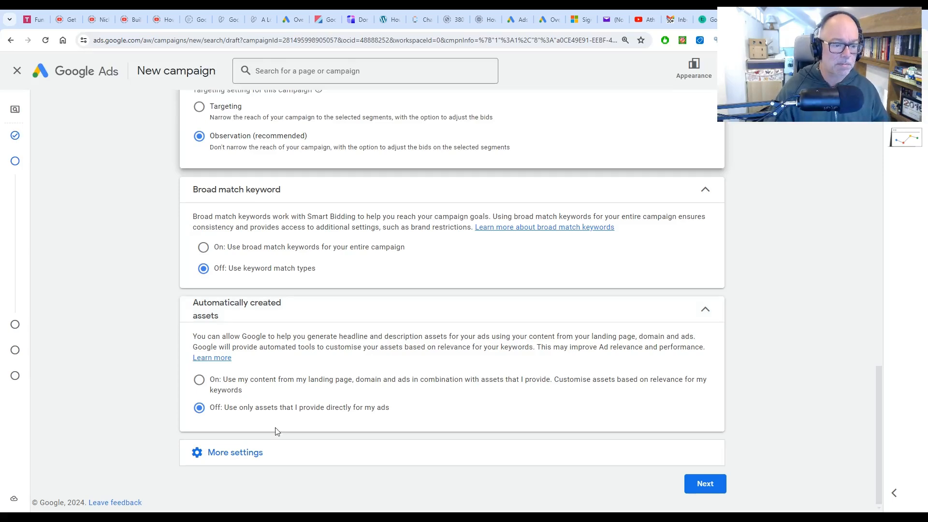
- Open the campaign's start and end dates among the additional settings, leave them as set, and proceed to Keywords and ads
left_click(338, 457)
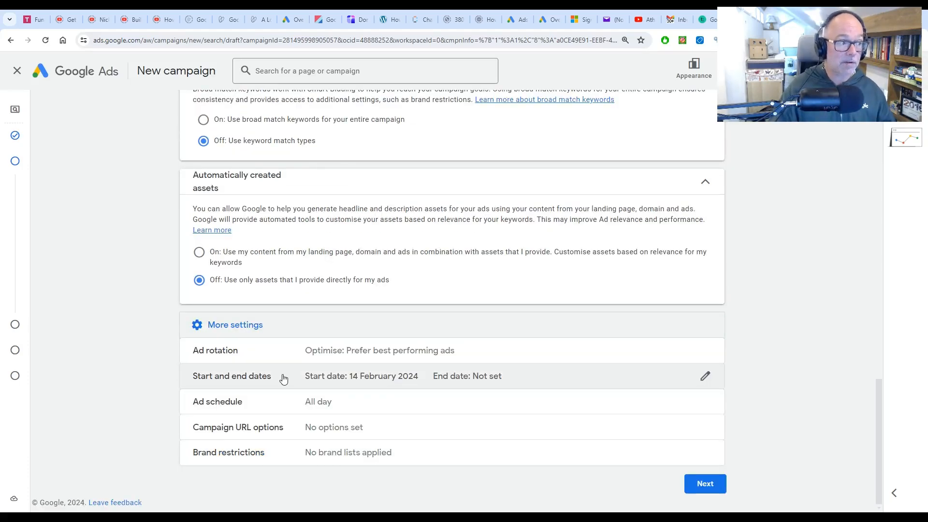
left_click(284, 380)
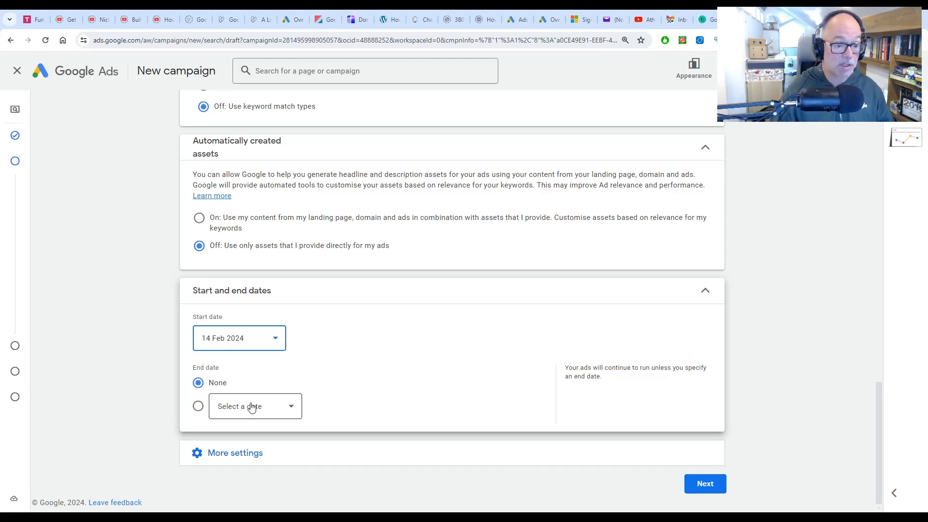
left_click(254, 453)
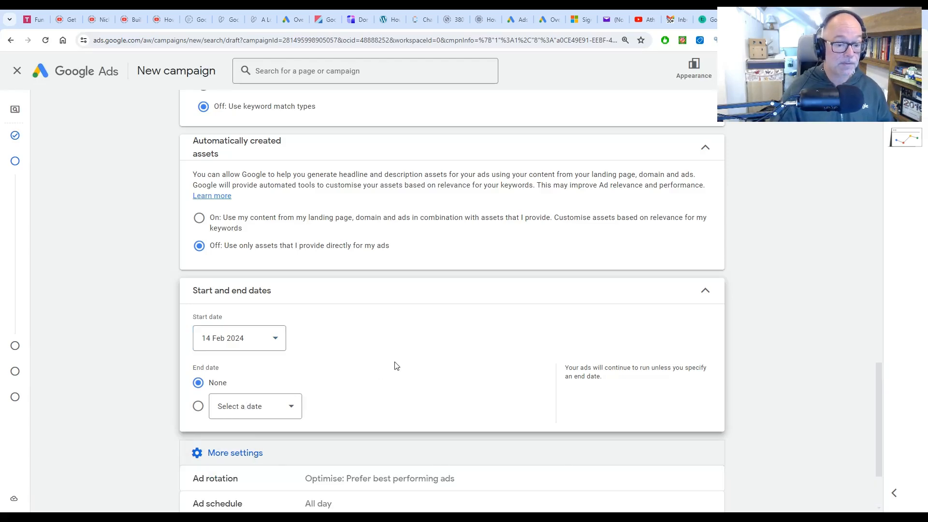
scroll(395, 366, "down", 2)
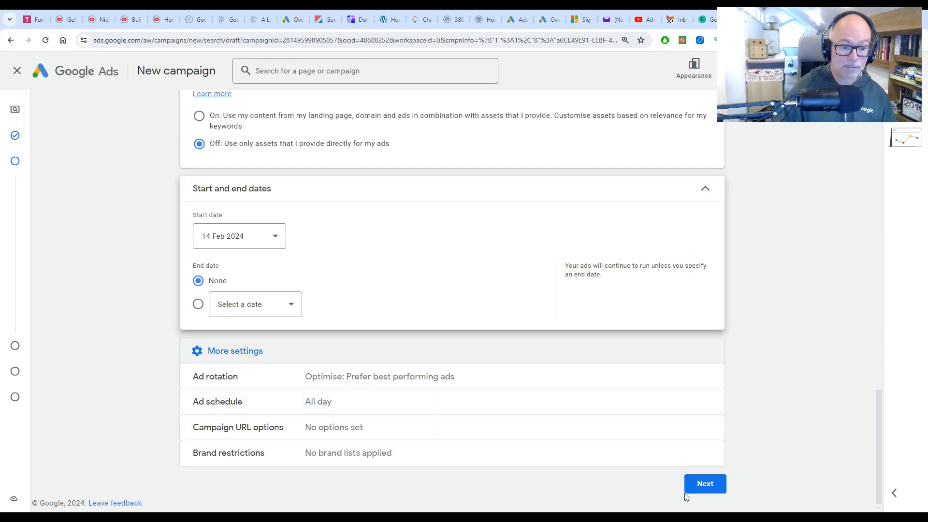
left_click(705, 484)
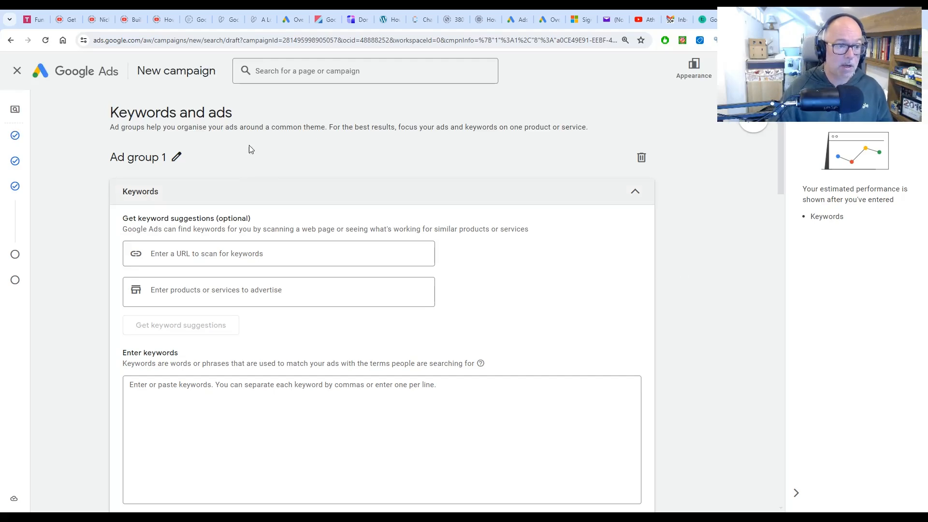
- Rename the first ad group as "Running"
left_click(177, 158)
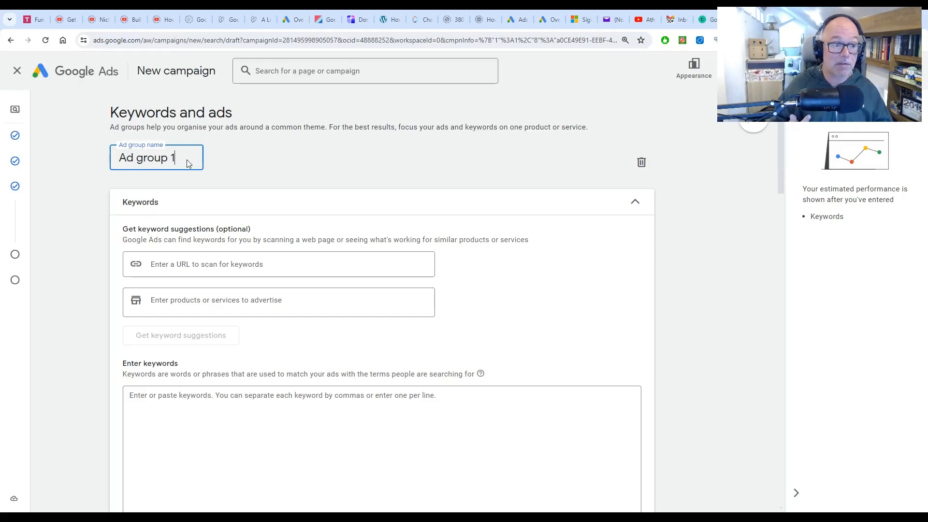
triple_click(188, 160)
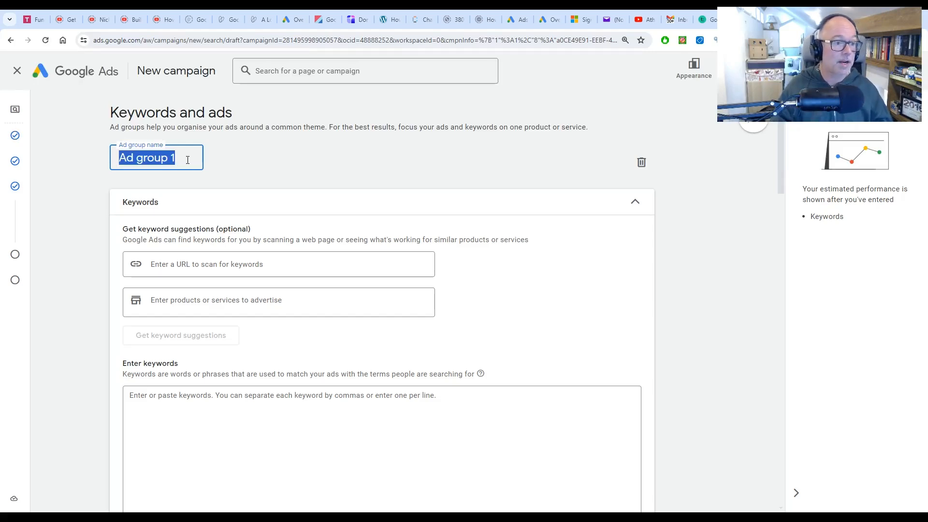
type("R")
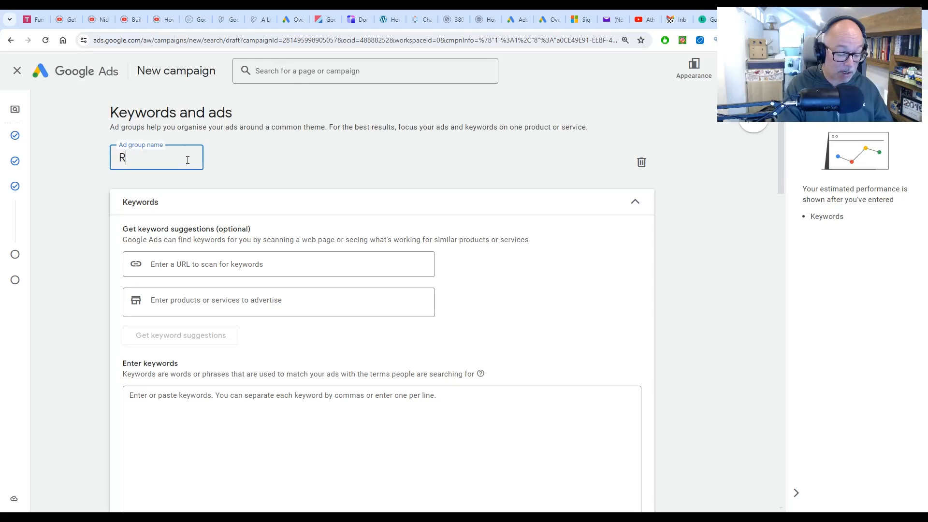
type("unning")
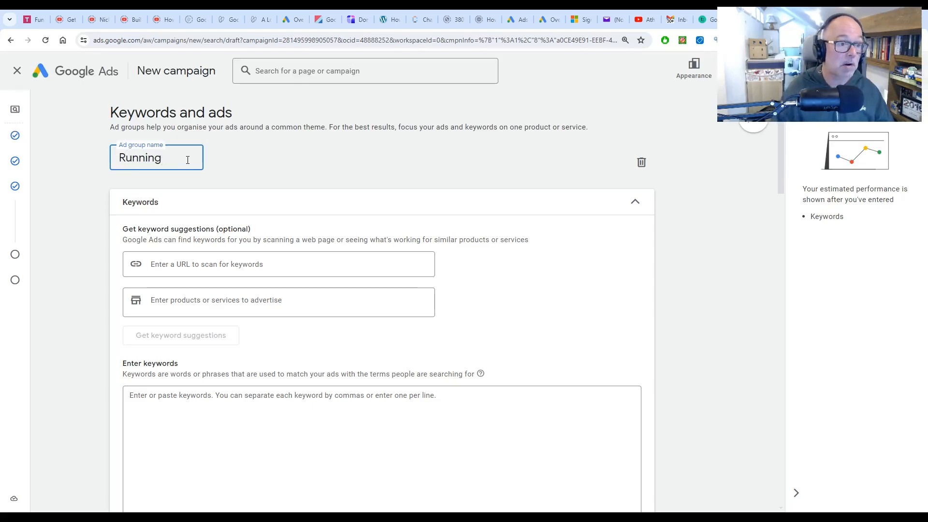
left_click(290, 168)
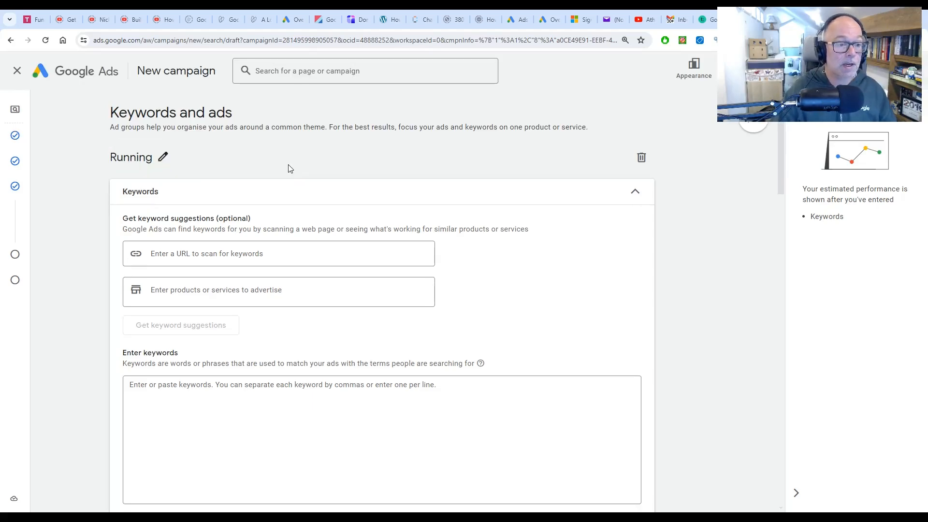
left_click(262, 256)
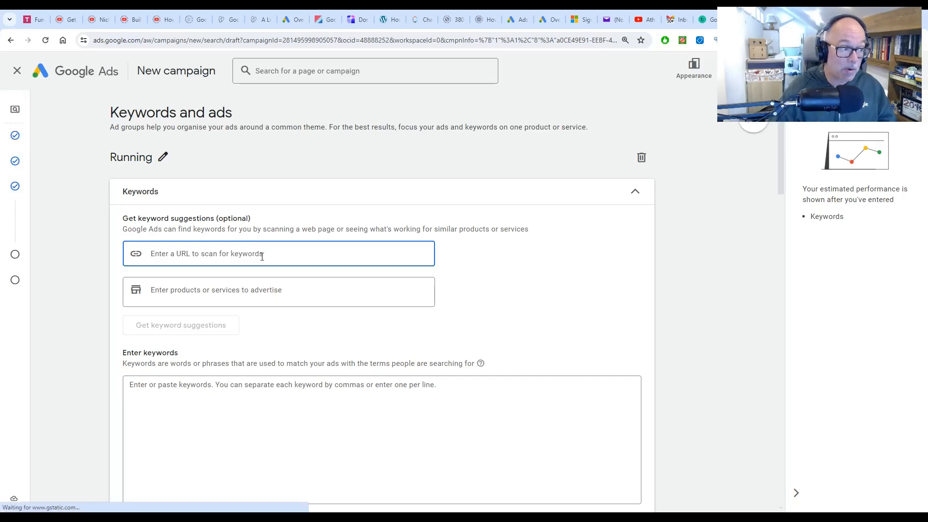
left_click(227, 466)
left_click(213, 424)
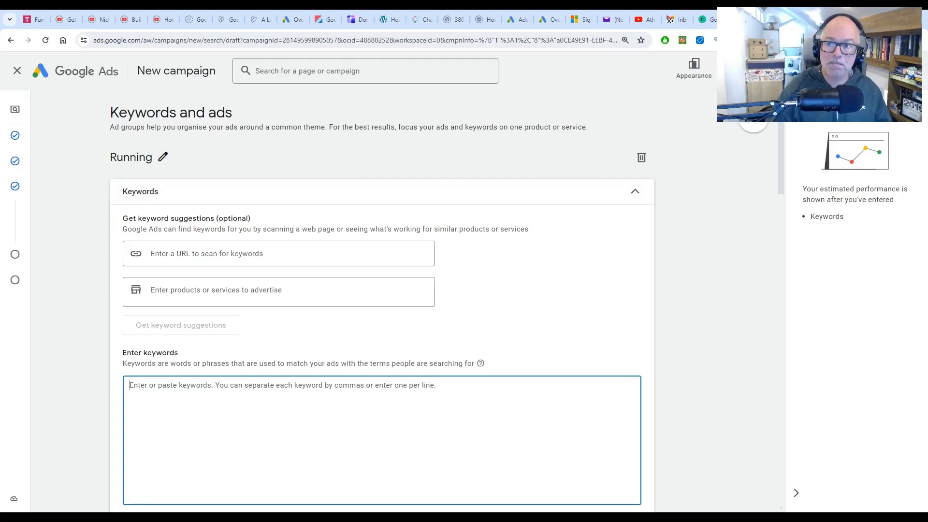
- Copy the web address of Tommy's Running events page and request keyword suggestions from that URL for the Running ad group
left_click(771, 20)
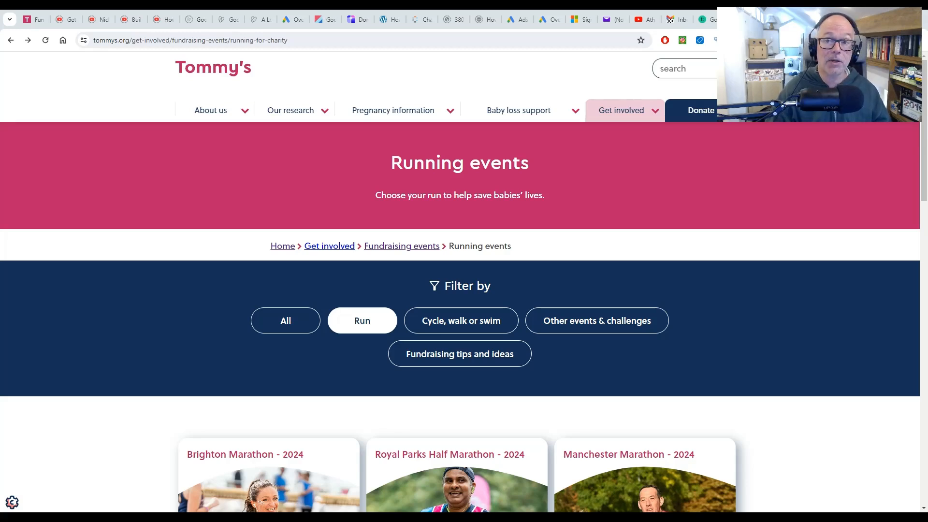
left_click(217, 39)
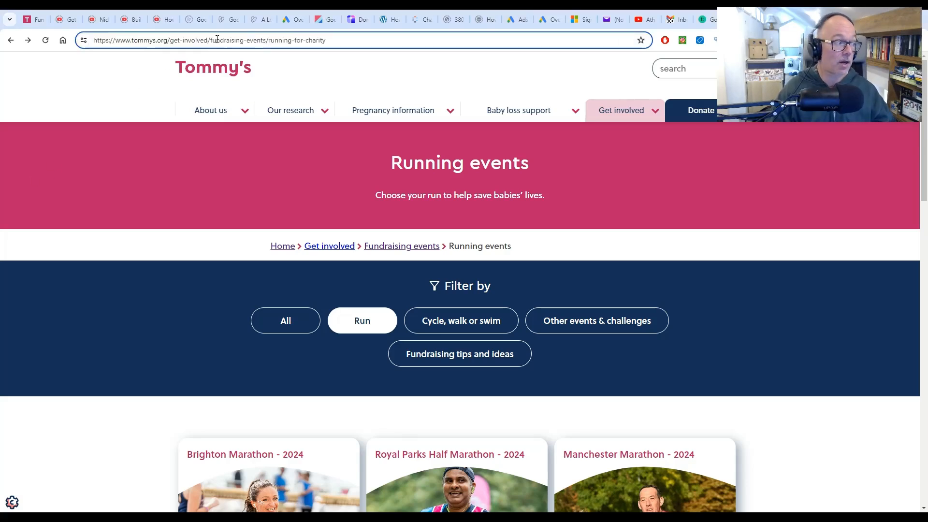
key("ctrl+a")
key("ctrl+c")
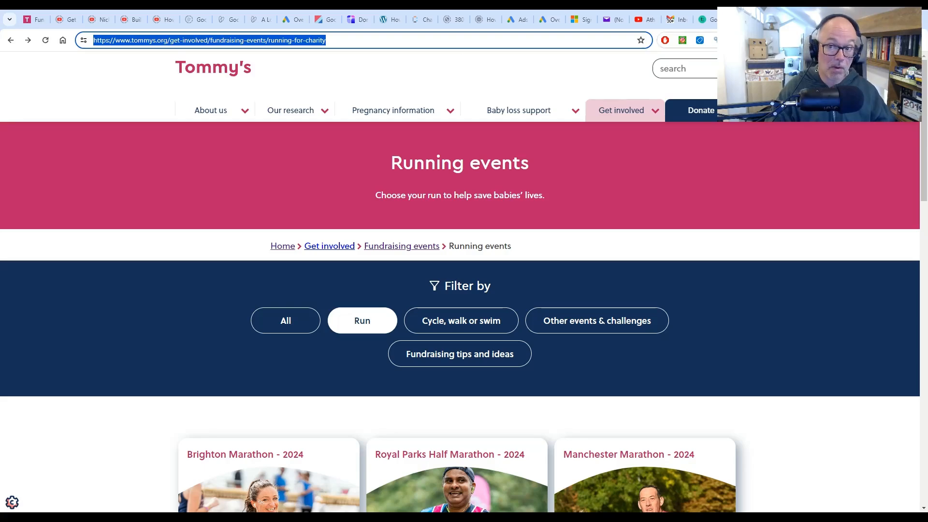
key("ctrl+Tab")
left_click(244, 253)
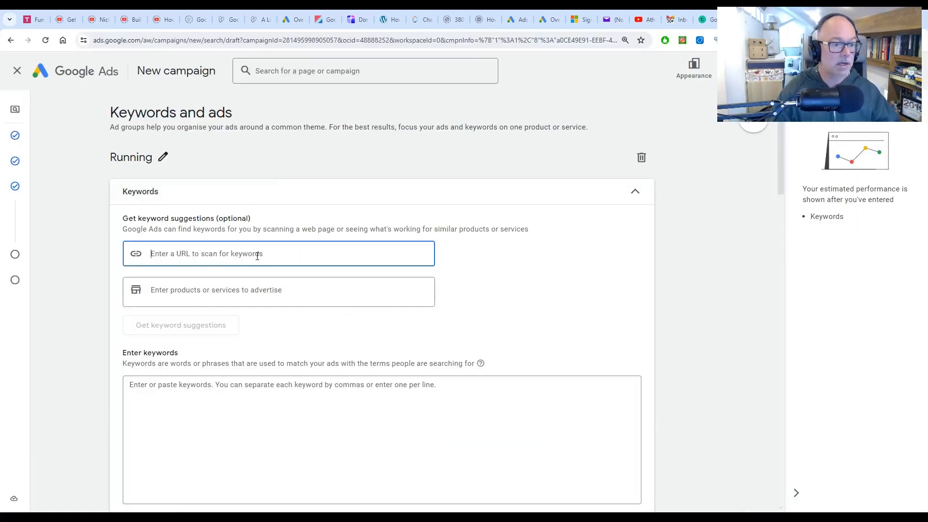
key("ctrl+v")
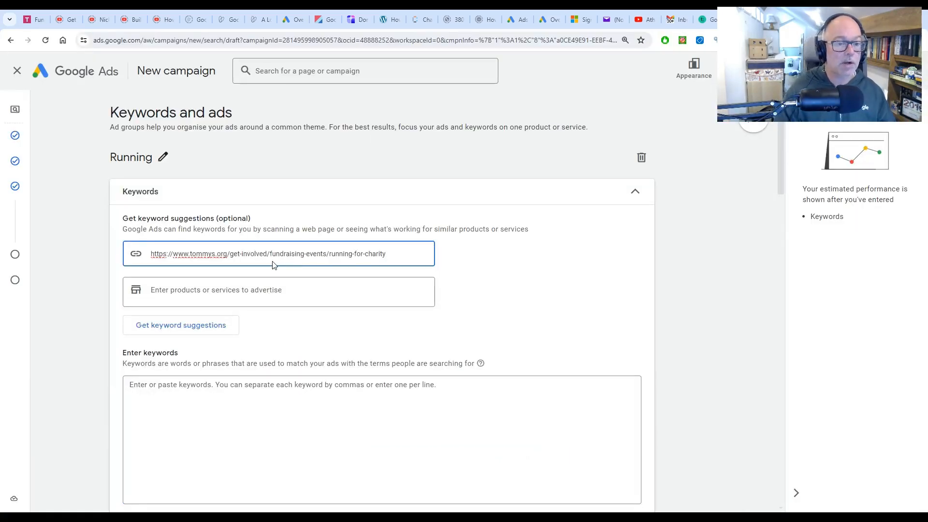
key("Return")
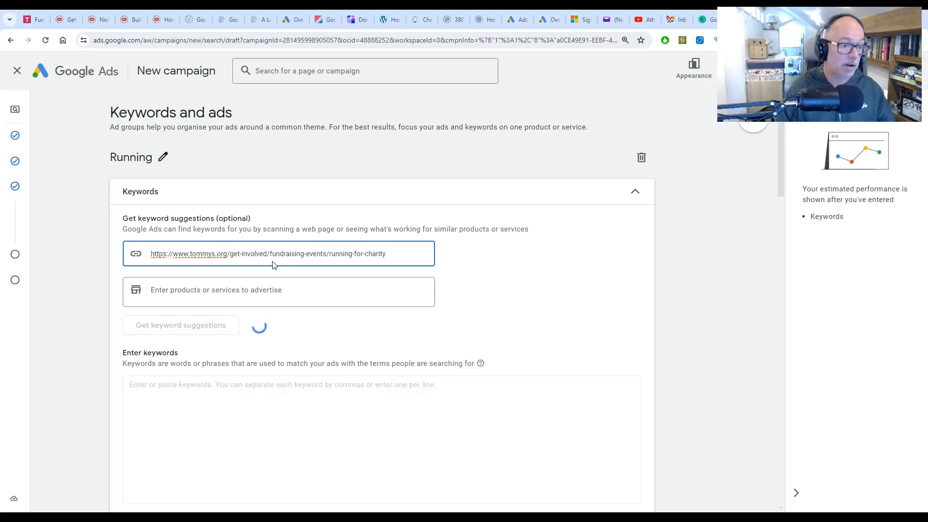
- Add "charity run" and "run for charity" as products or services to advertise in the keyword suggestions
left_click(273, 290)
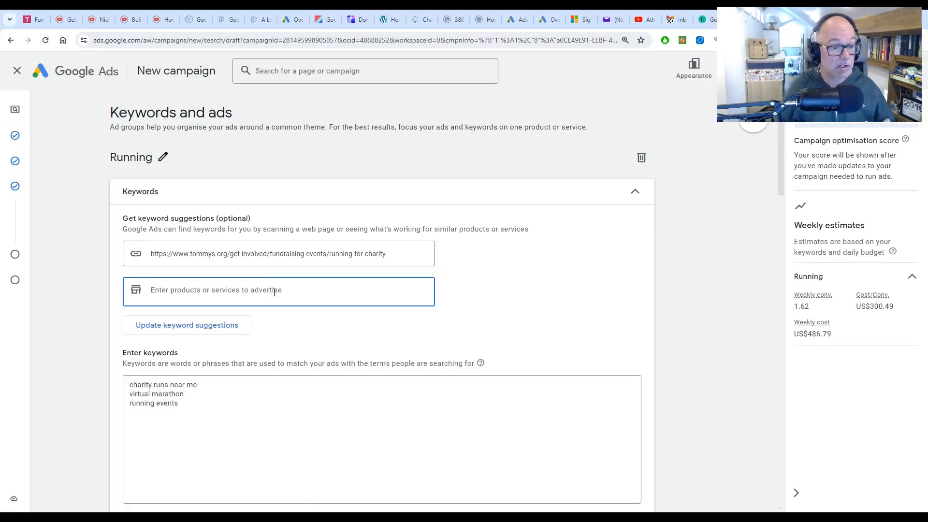
type("charitu")
key("ctrl+a")
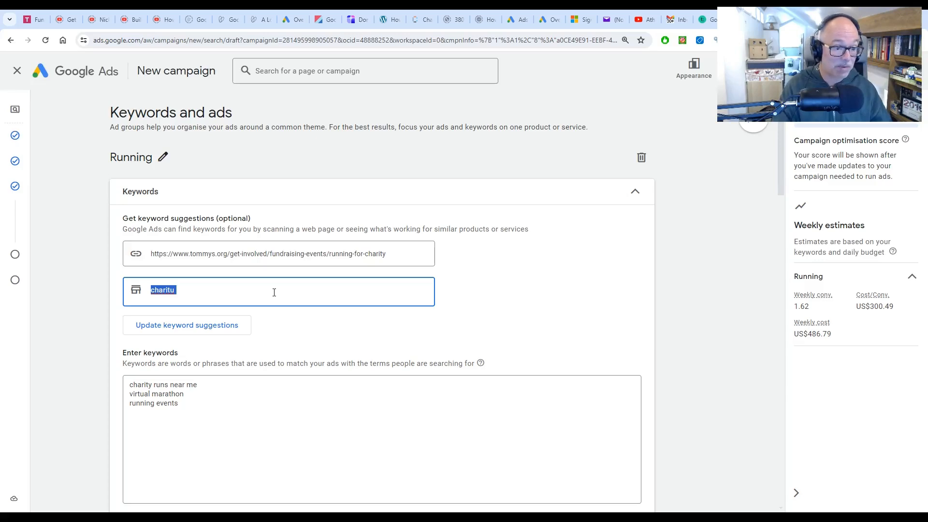
type("charity run")
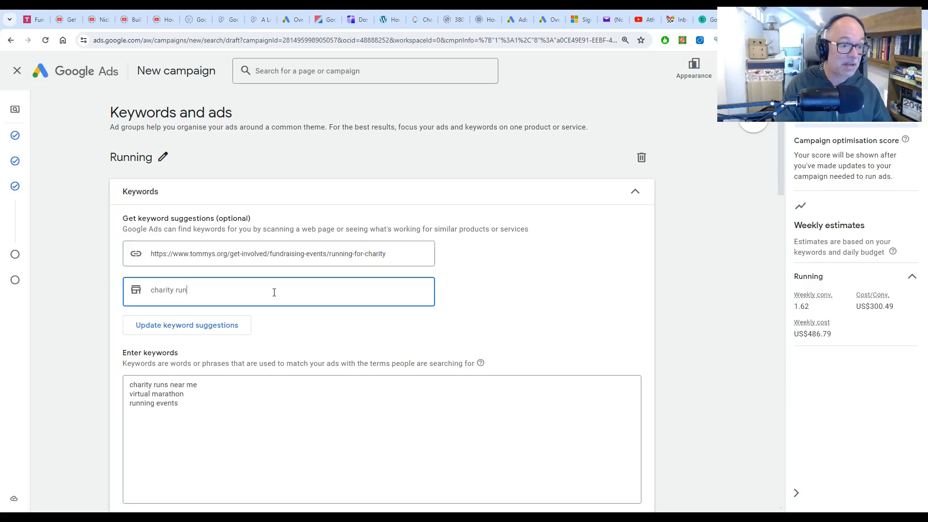
key("Return")
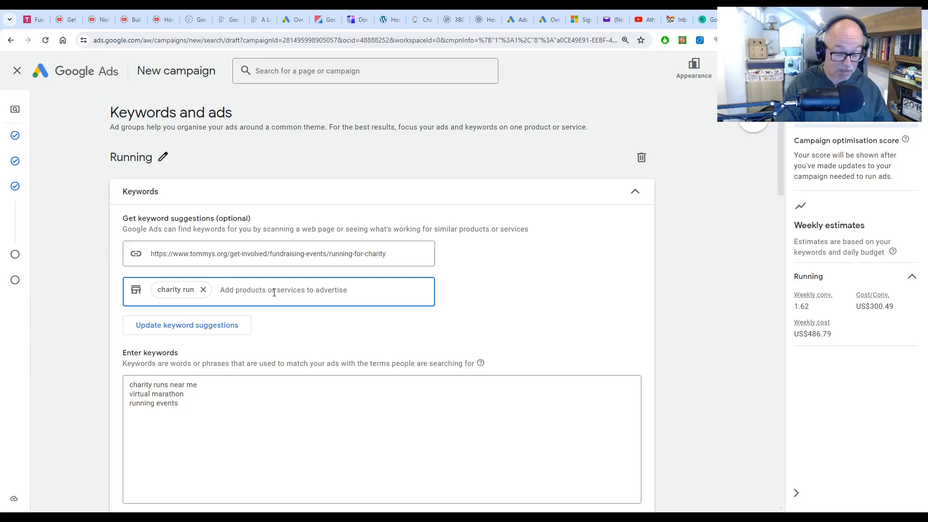
type("run for chr")
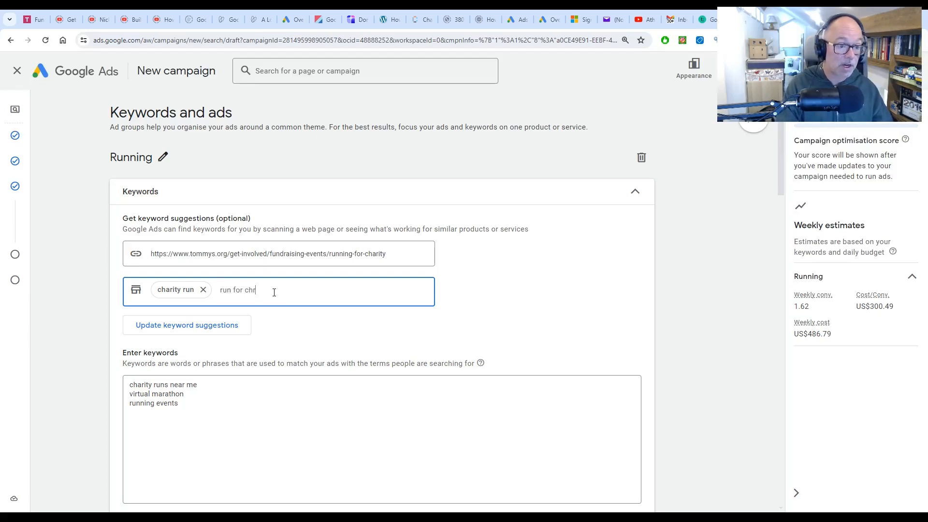
key("BackSpace")
type("arity")
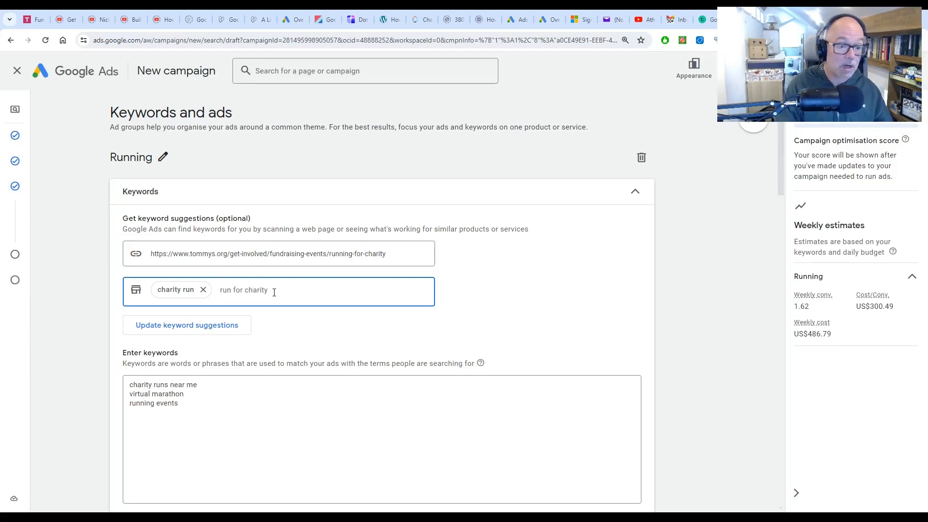
key("Return")
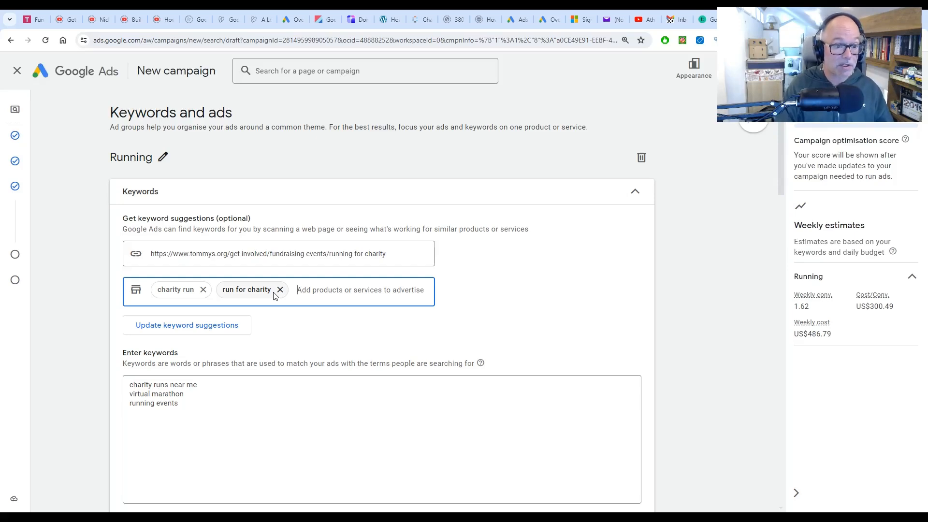
- Add "running sponsorship" as a product or service and update the keyword suggestions, replacing the current keywords
type("runn")
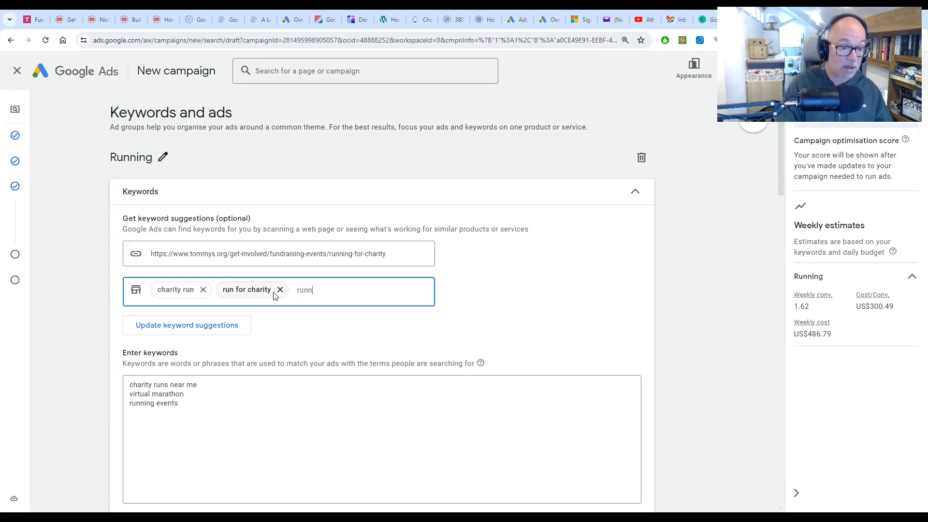
type("ing")
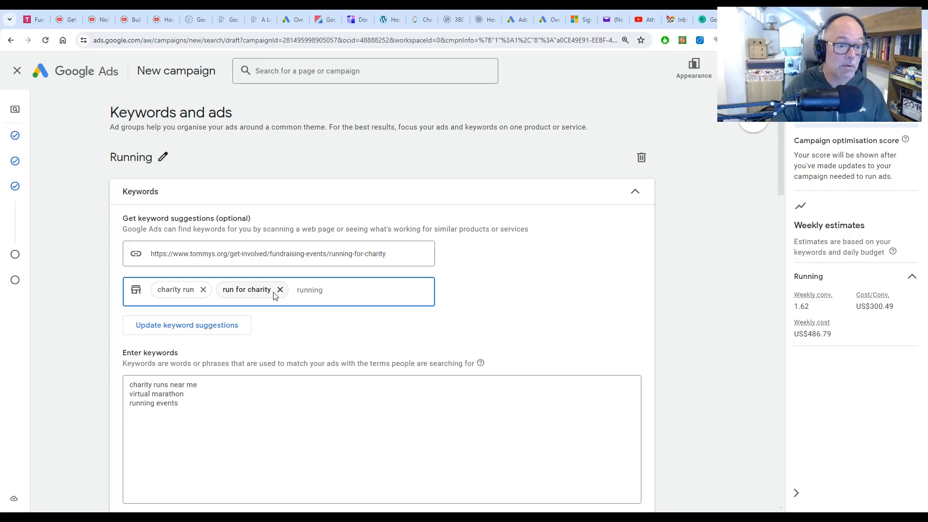
type(" spon")
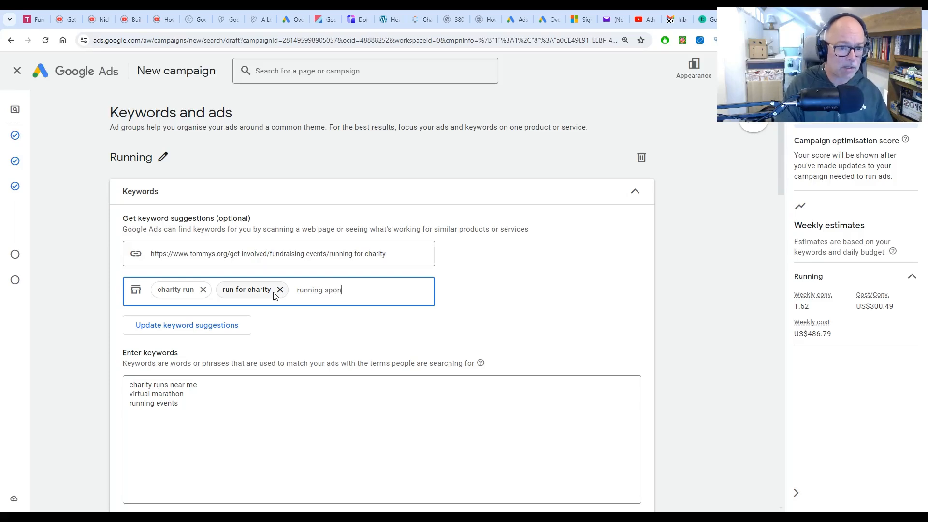
type("sorship")
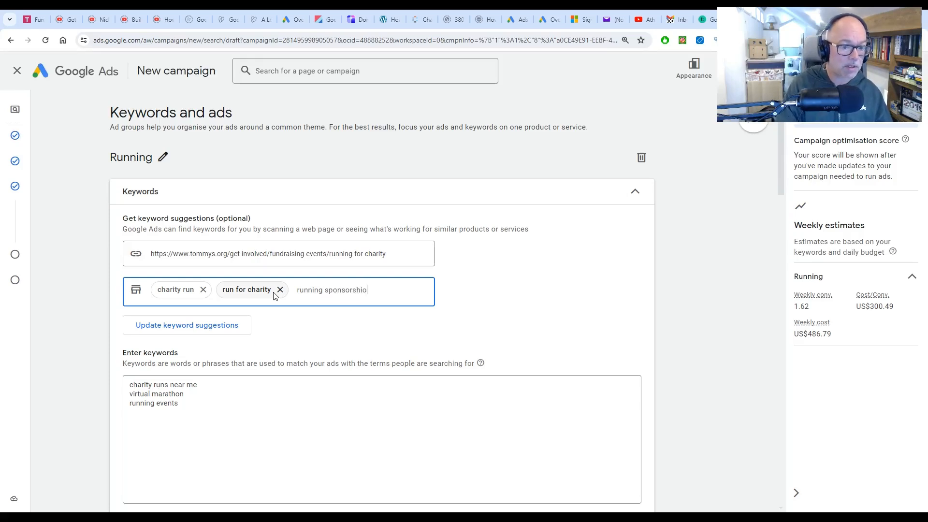
key("Return")
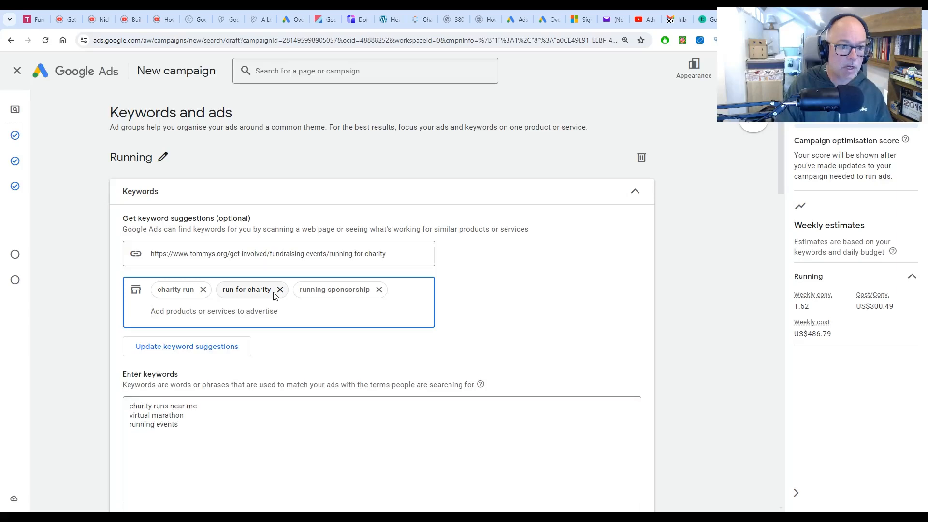
left_click(184, 352)
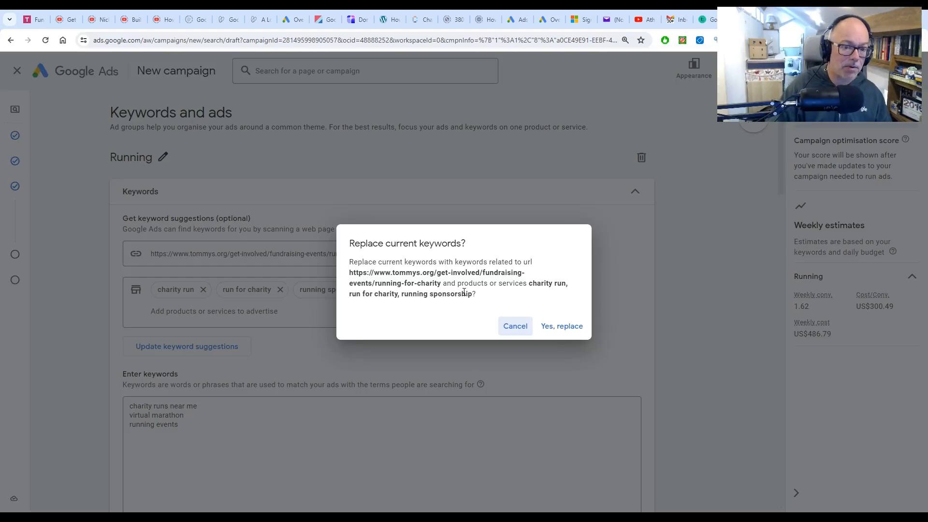
left_click(565, 326)
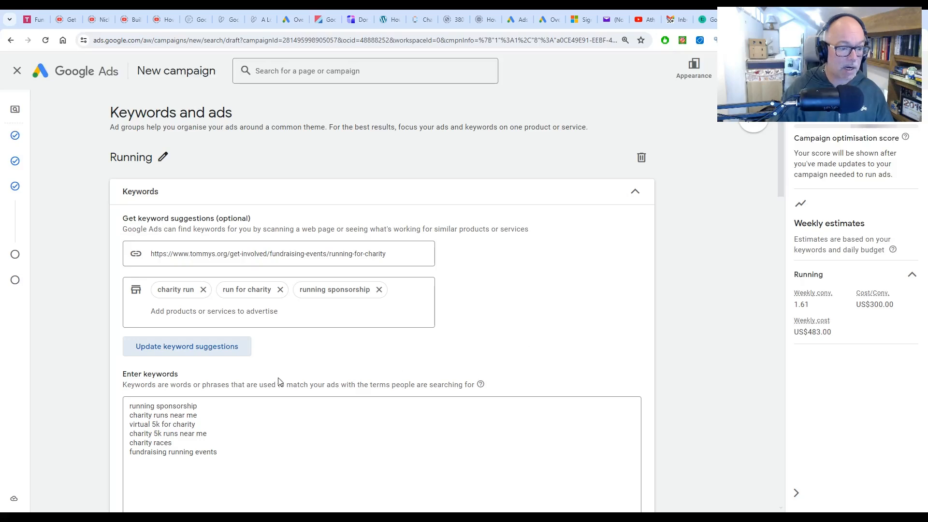
- Reword the first keyword, "running sponsorship", as "sponsored running"
left_click_drag(204, 408, 97, 393)
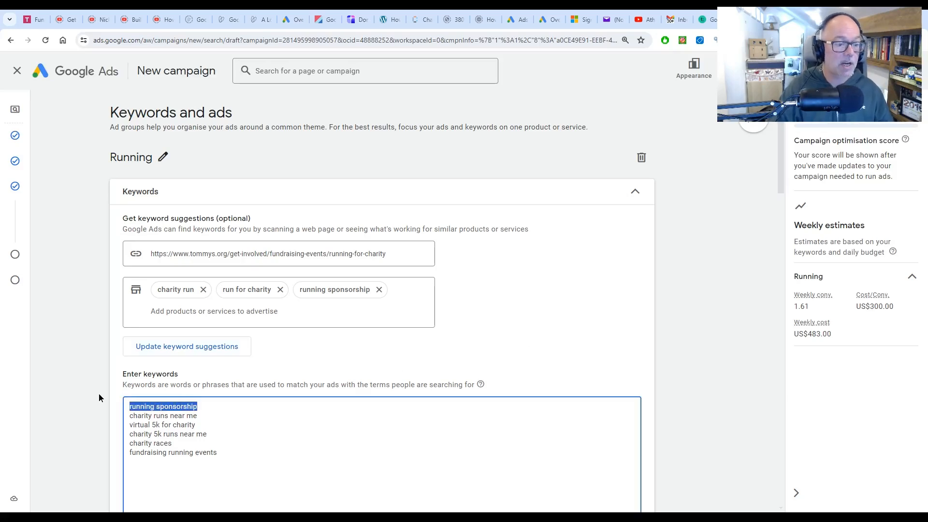
left_click(222, 409)
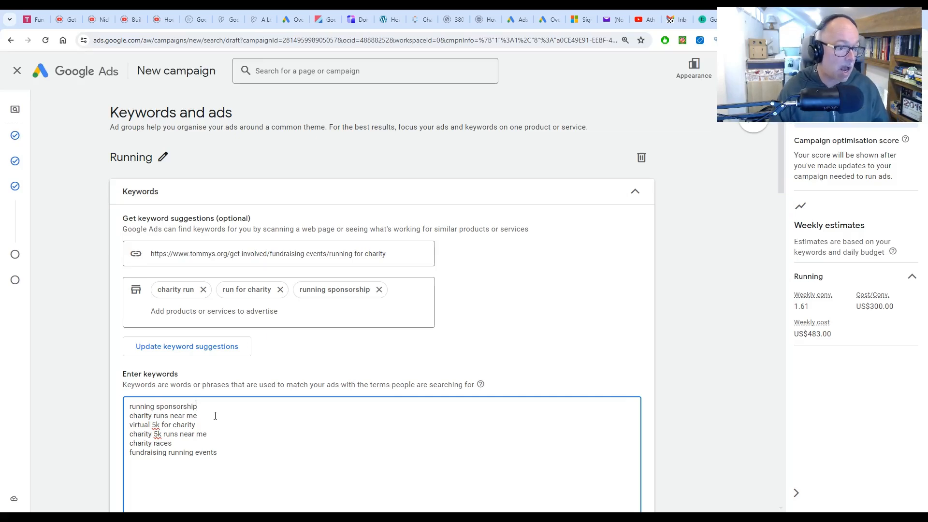
key("BackSpace")
key("BackSpace")
key("BackSpace")
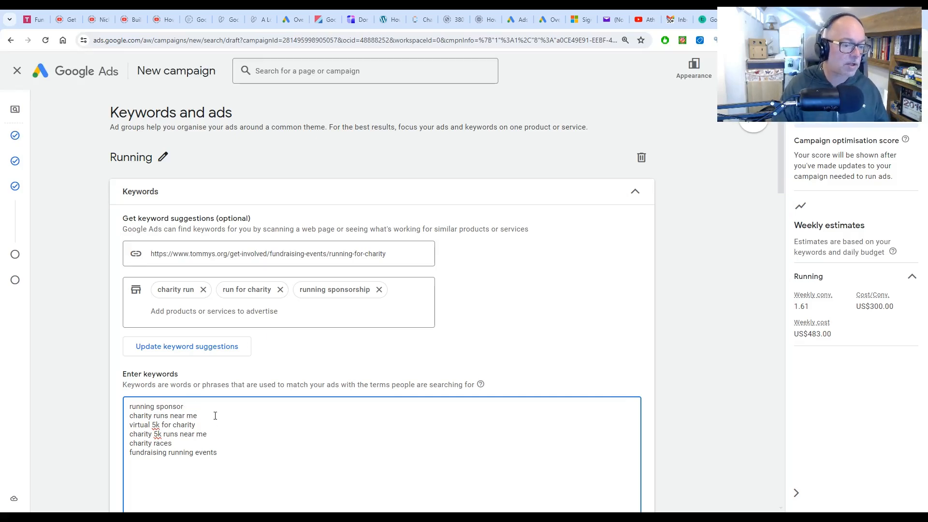
key("ctrl+shift+Left")
key("ctrl+x")
key("ctrl+Left")
key("ctrl+v")
type("ed")
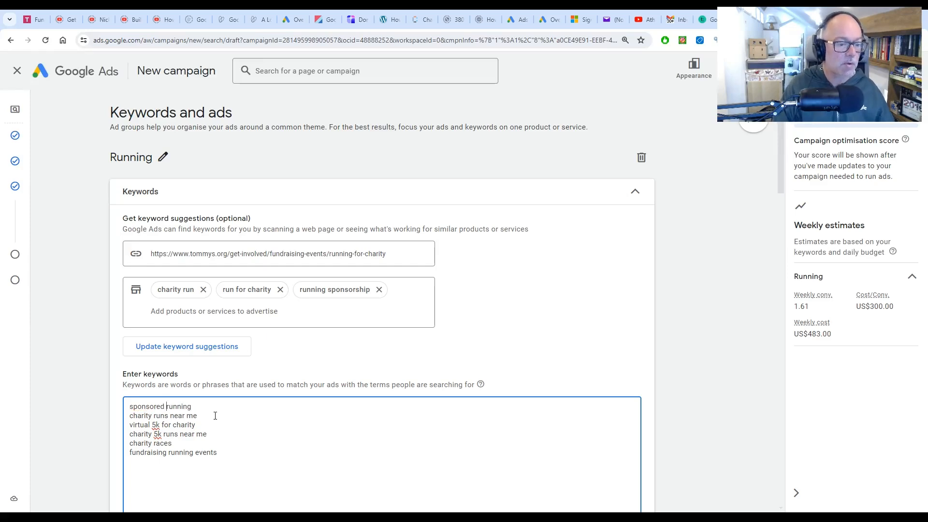
- Add the single-word keyword "running" on a new line below "sponsored running"
key("Down")
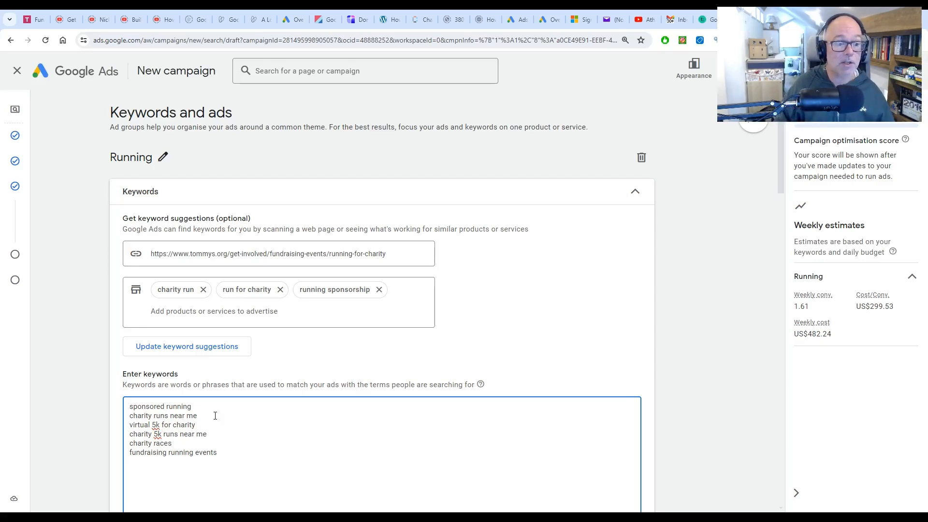
key("Return")
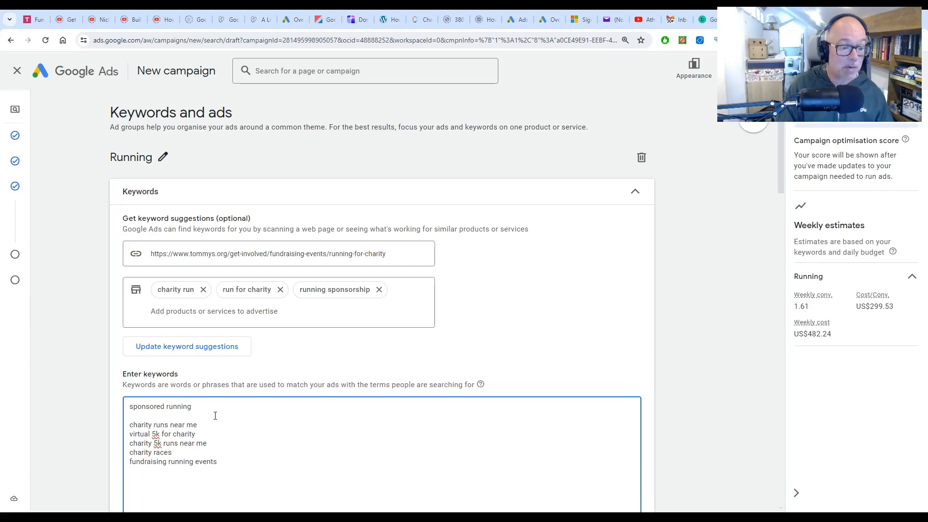
type("running")
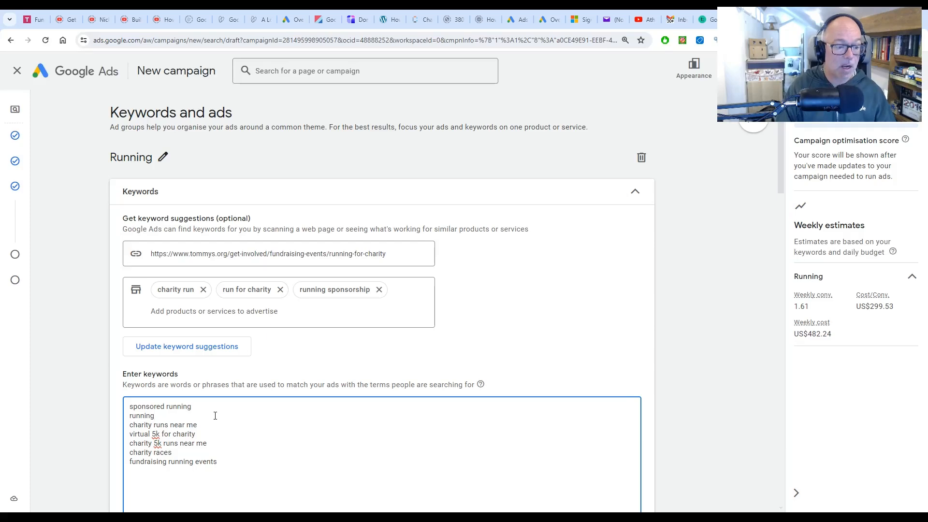
- Replace the single-word keyword "running" with "charity run"
key("shift+Home")
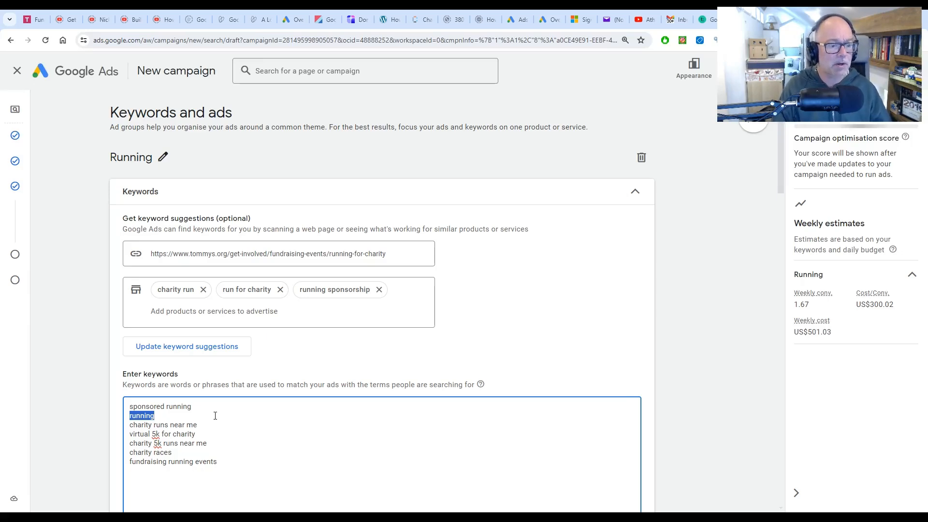
left_click(215, 415)
key("BackSpace")
key("BackSpace")
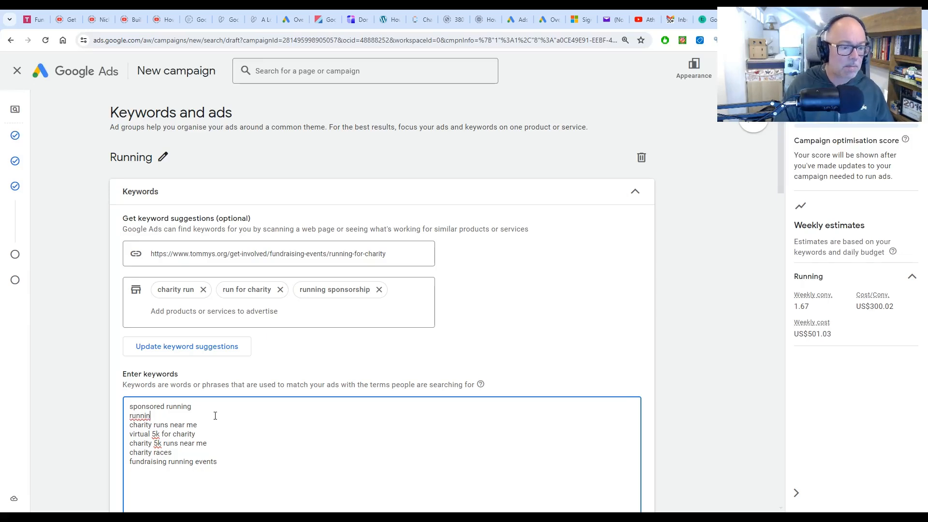
double_click(215, 416)
type("cha")
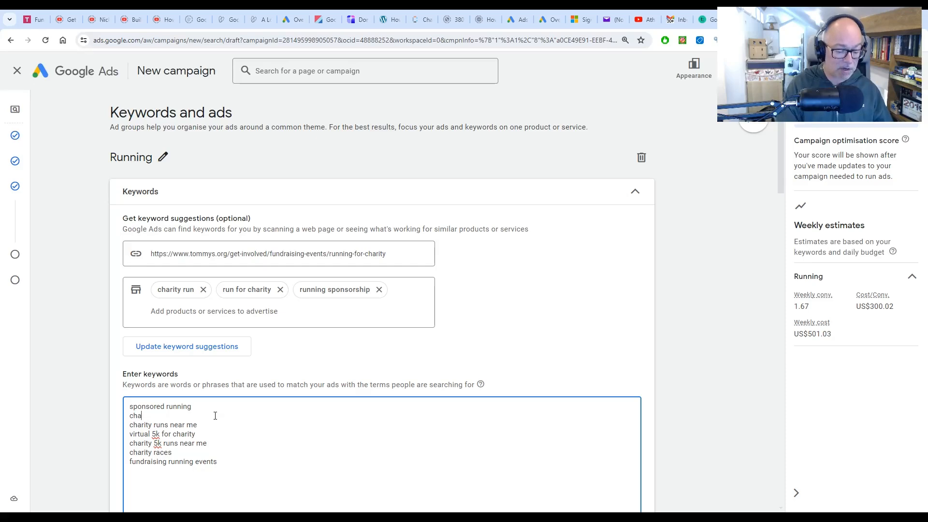
type("rity run")
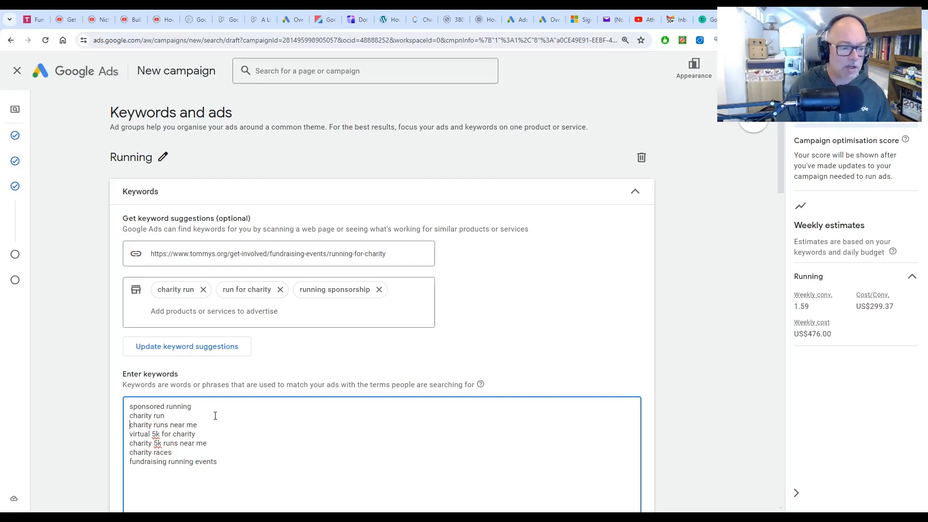
- Shorten the keyword "charity runs near me" to "charity runs near"
key("Down")
key("shift+Home")
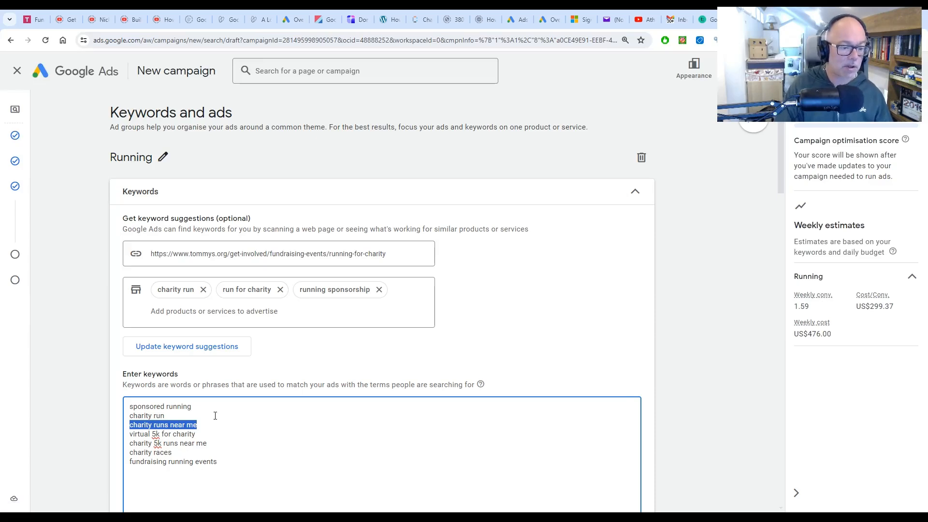
key("End")
key("shift+Left")
key("shift+Left")
key("shift+Left")
key("BackSpace")
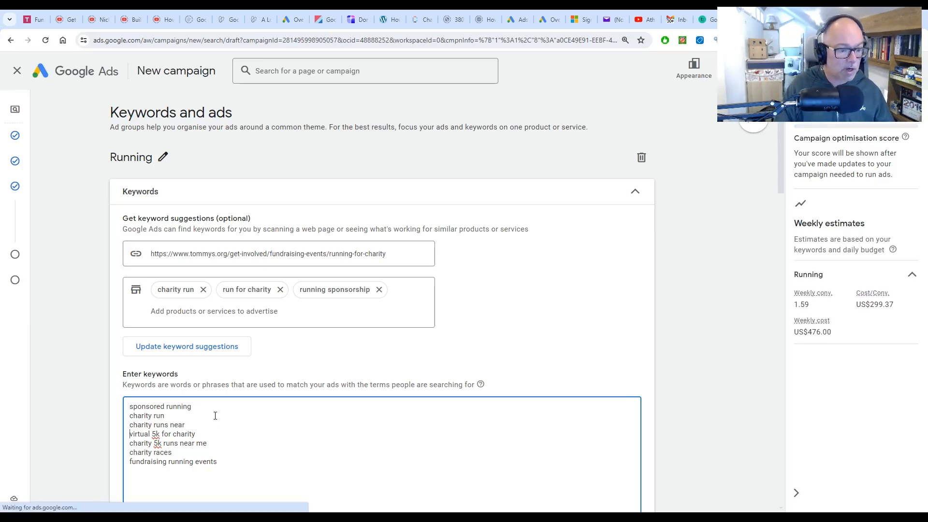
- Reword the keyword "virtual 5k for charity" as "sponsored run for charity"
key("ctrl+shift+Right")
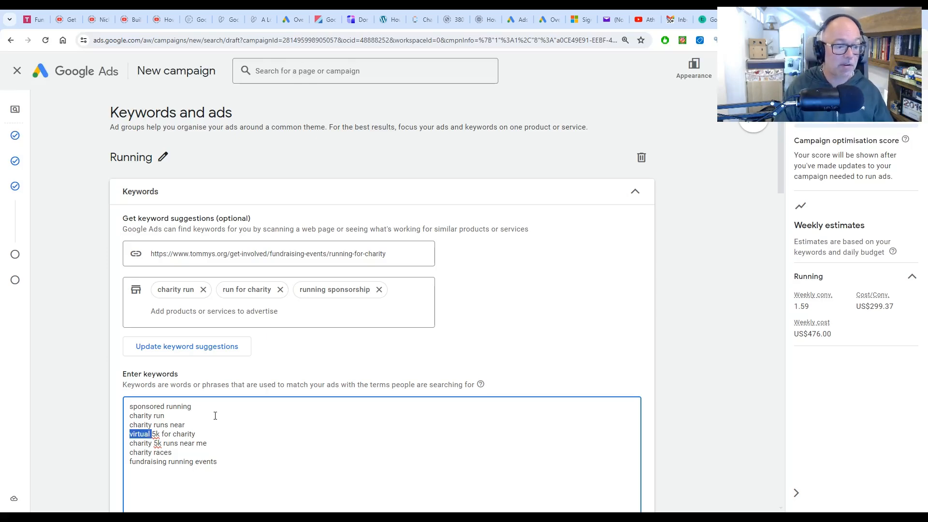
key("Delete")
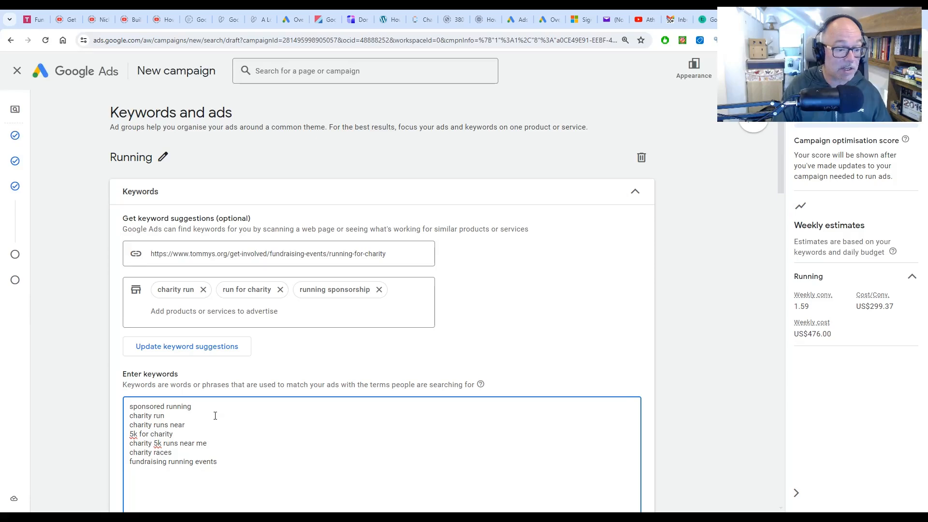
key("shift+Right")
key("shift+Right")
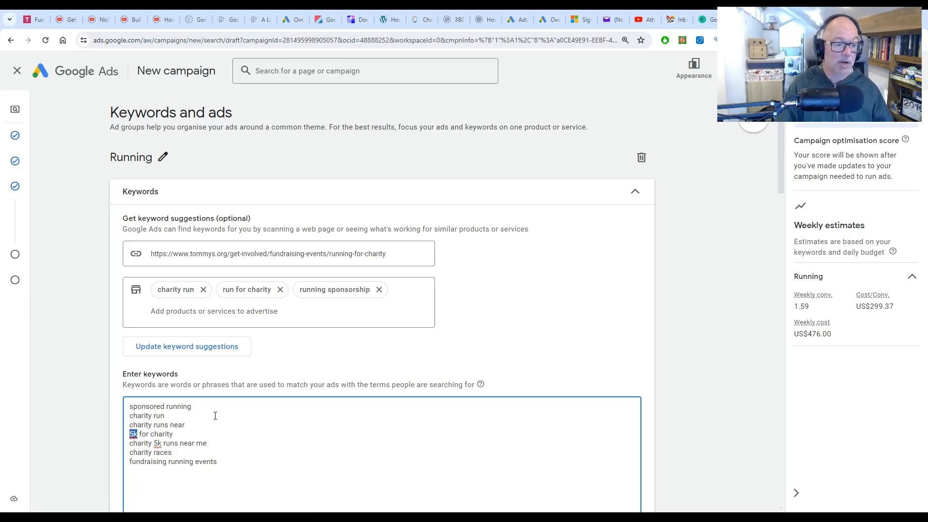
key("Right")
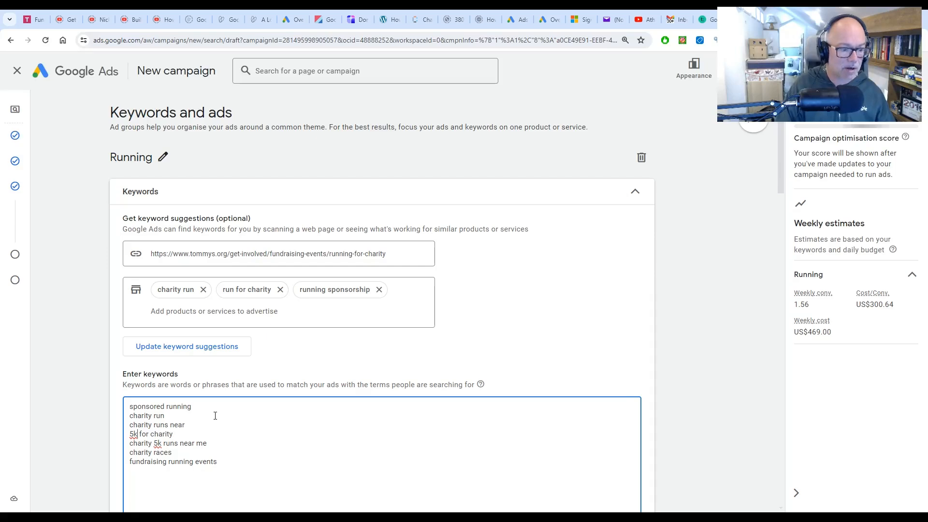
key("shift+Left")
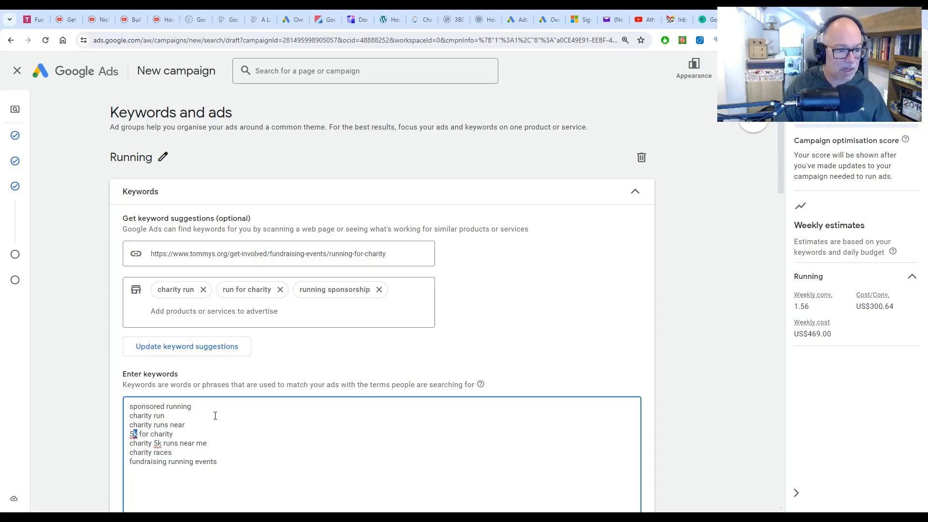
key("Home")
key("ctrl+shift+Right")
key("ctrl+shift+Right")
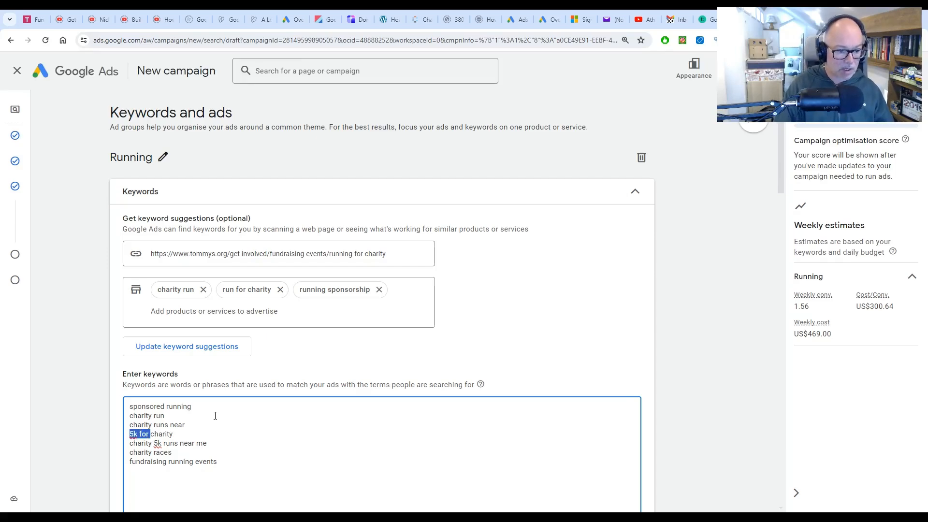
type("sponsor")
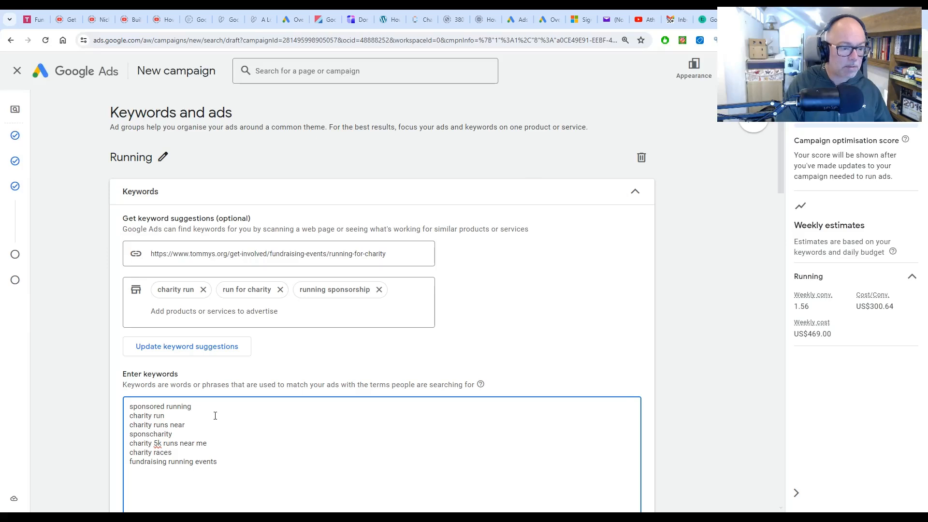
type("ed run for")
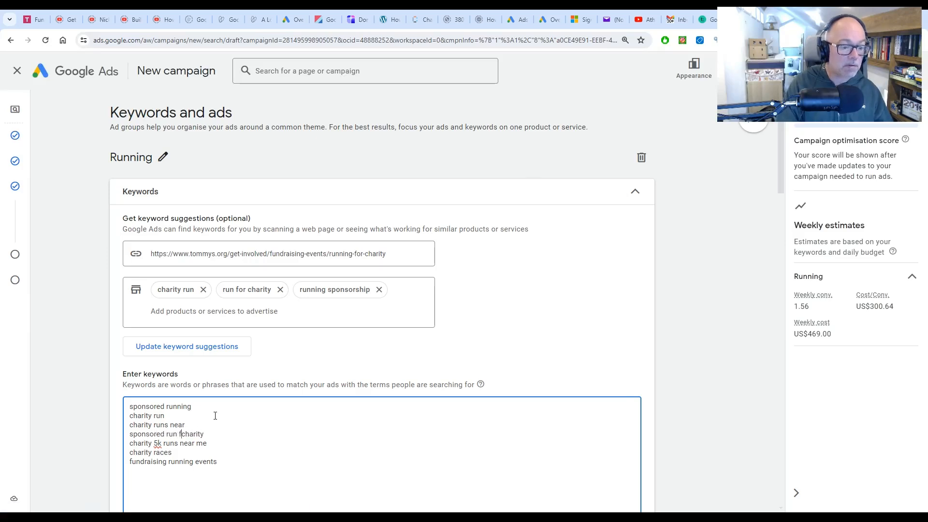
- Copy "run for charity" out of the "sponsored run for charity" keyword and add it as a separate keyword directly below
key("ctrl+Left")
key("ctrl+shift+Right")
key("ctrl+shift+Right")
key("ctrl+shift+Right")
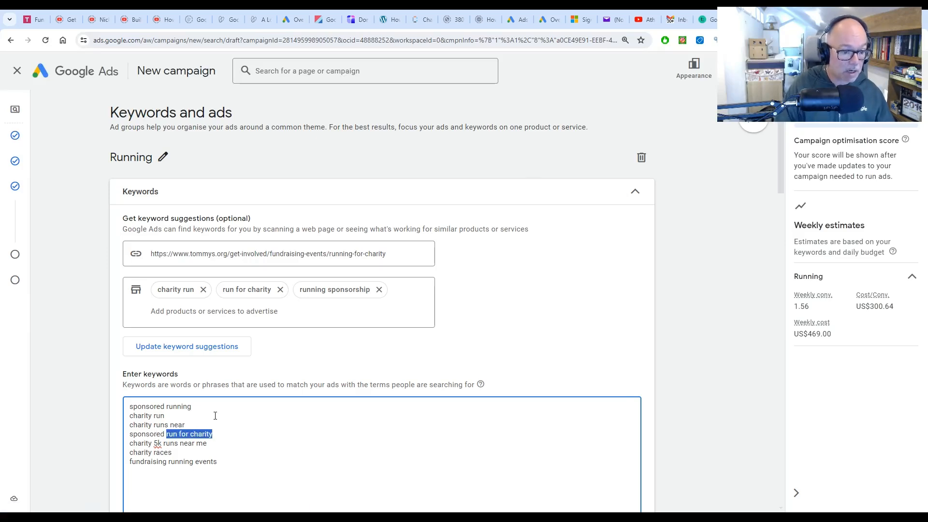
key("ctrl+c")
key("End")
key("Return")
key("ctrl+v")
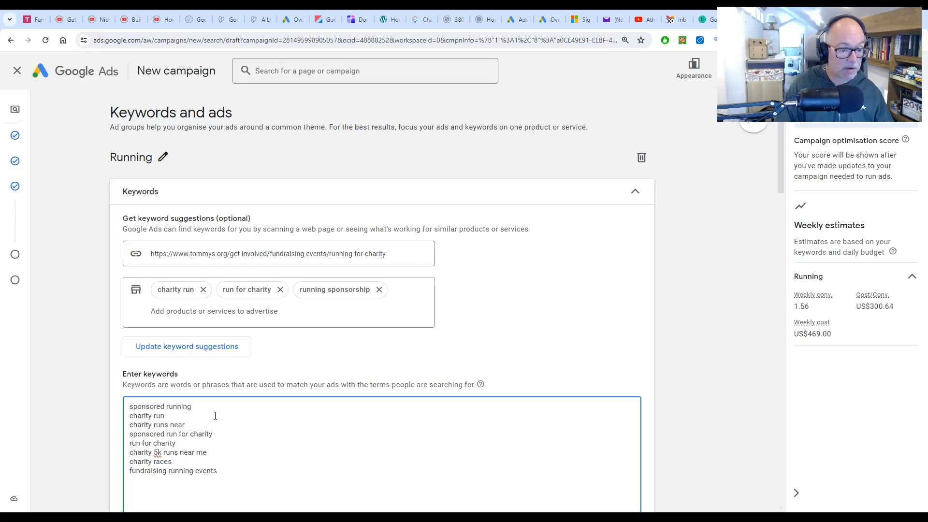
- Change the keyword "charity 5k runs near me" to "charity fun runs"
key("ctrl+shift+Right")
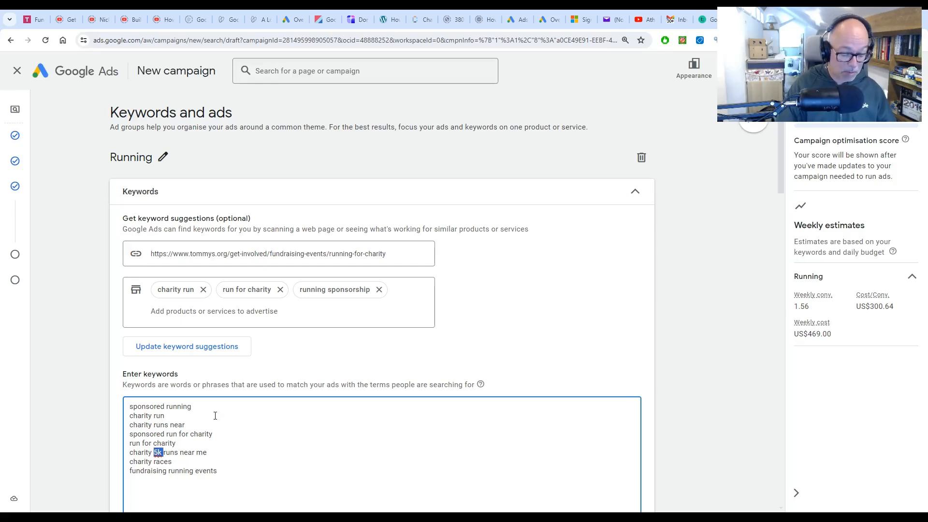
type("fun")
key("ctrl+Right")
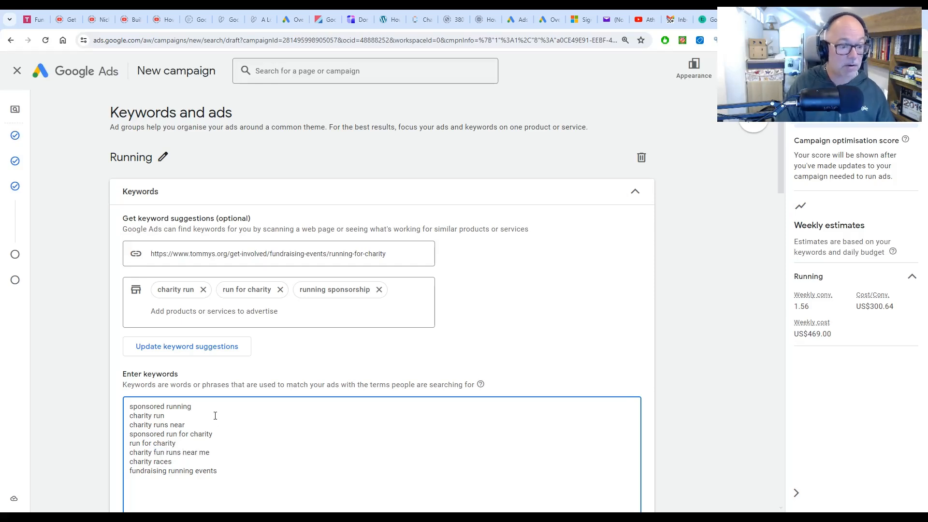
key("ctrl+shift+Right")
key("ctrl+shift+Right")
key("Delete")
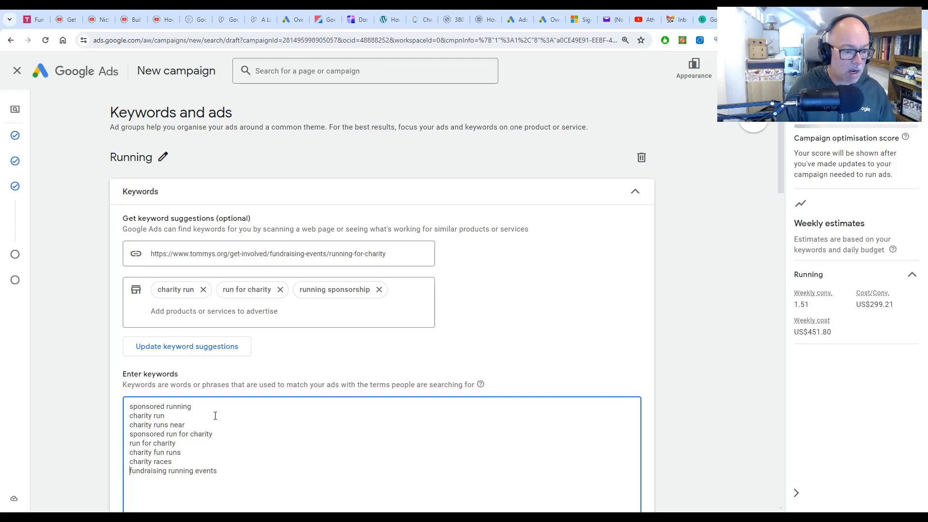
- Shorten "fundraising running events" to "fundraising running" and add the phrase-match keyword "charity run", in quotation marks, below it
key("ctrl+shift+Left")
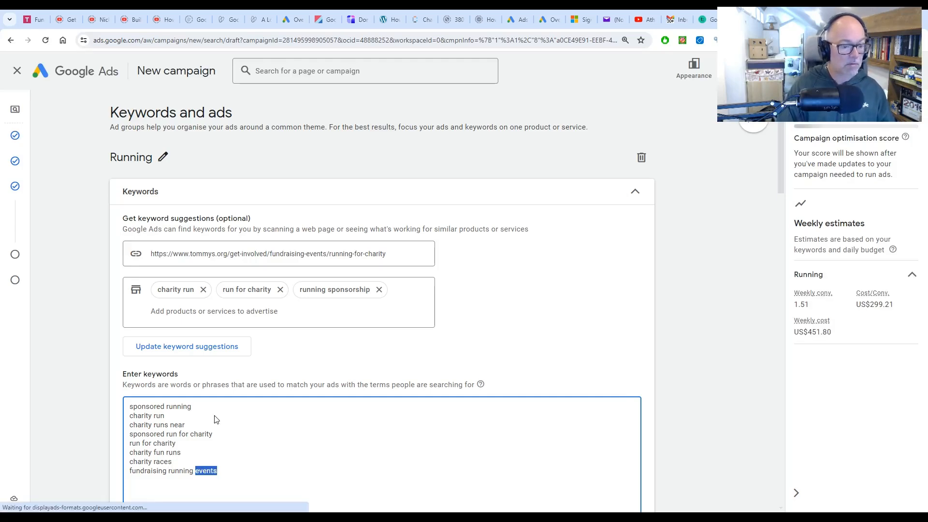
key("Delete")
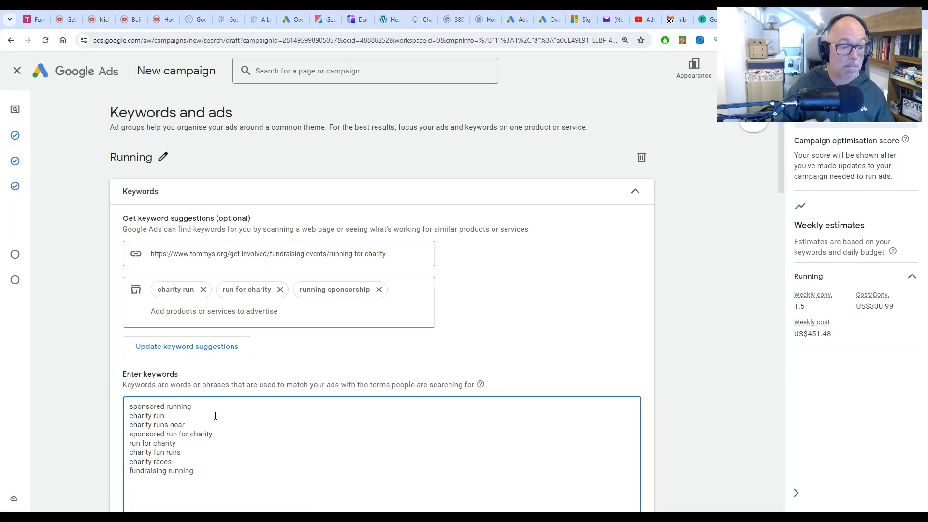
type("\"")
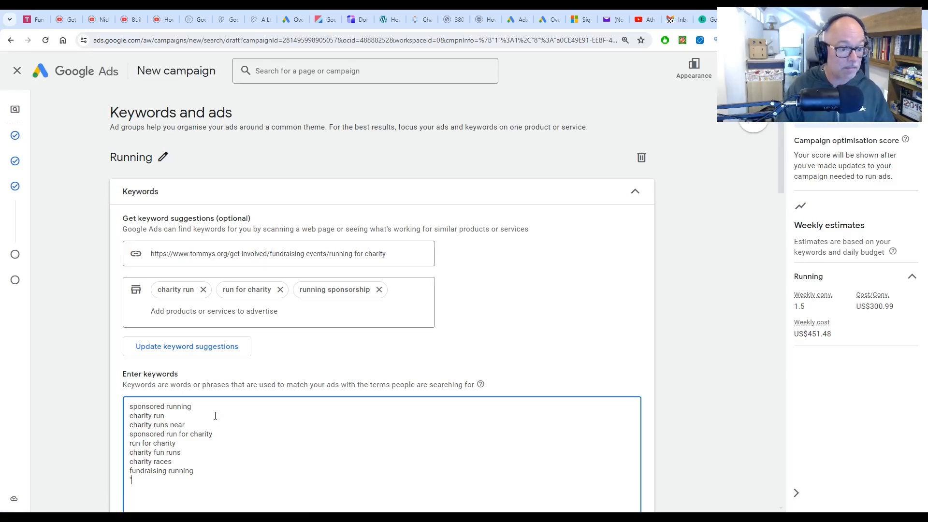
type("charity r")
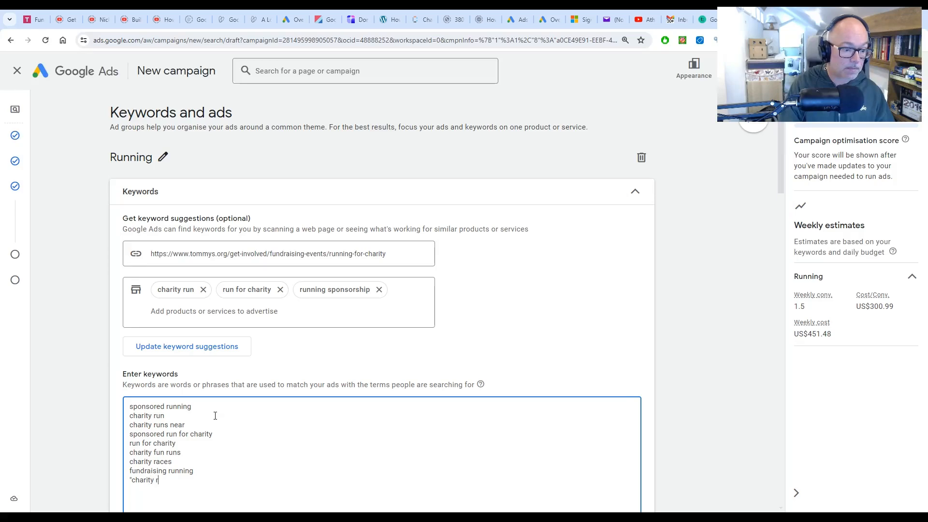
type("un\"")
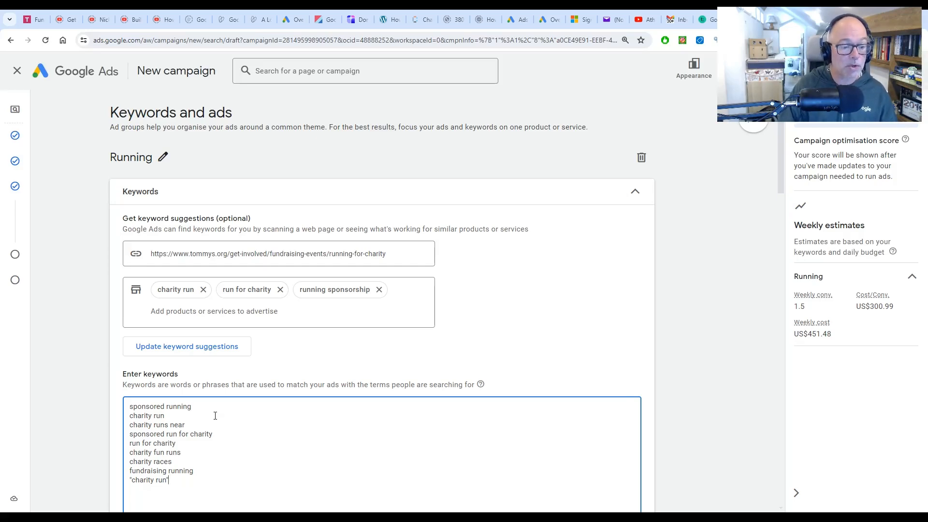
- Add the phrase-match keyword "sponsored run", in quotation marks, on a new line below the quoted "charity run"
key("ctrl+shift+Left")
key("ctrl+shift+Left")
key("ctrl+shift+Left")
key("ctrl+shift+Left")
key("shift+Right")
key("Right")
key("Left")
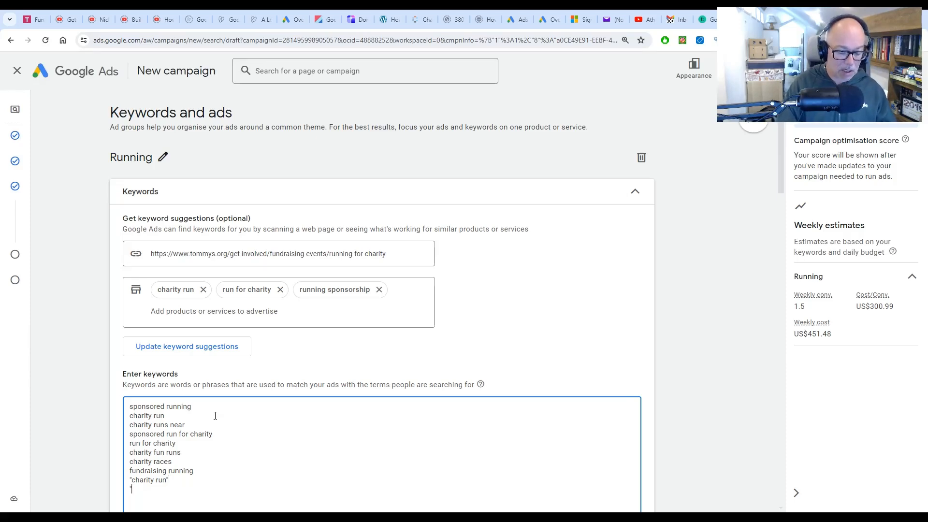
type("sponsored run\"")
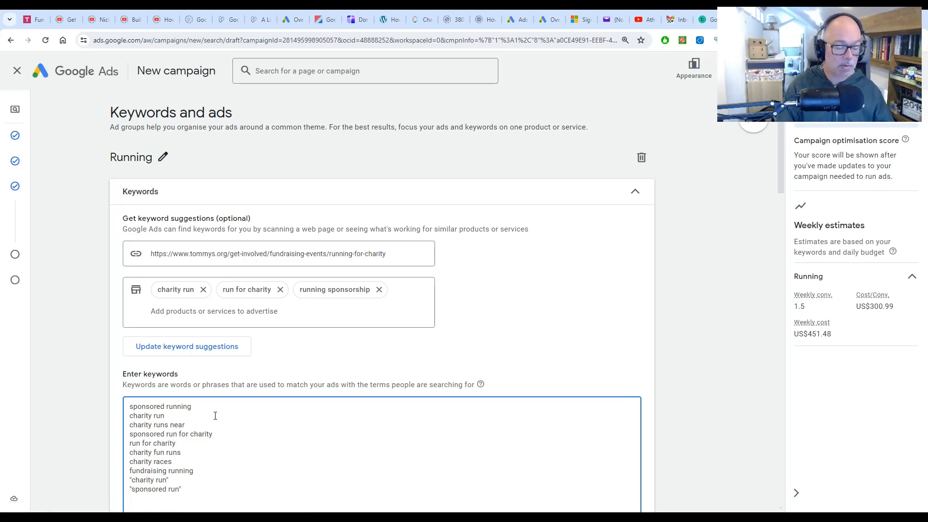
- Add the brand keywords "tommys run" and "run for tommys" on separate lines at the end of the list
key("Return")
type("tomm")
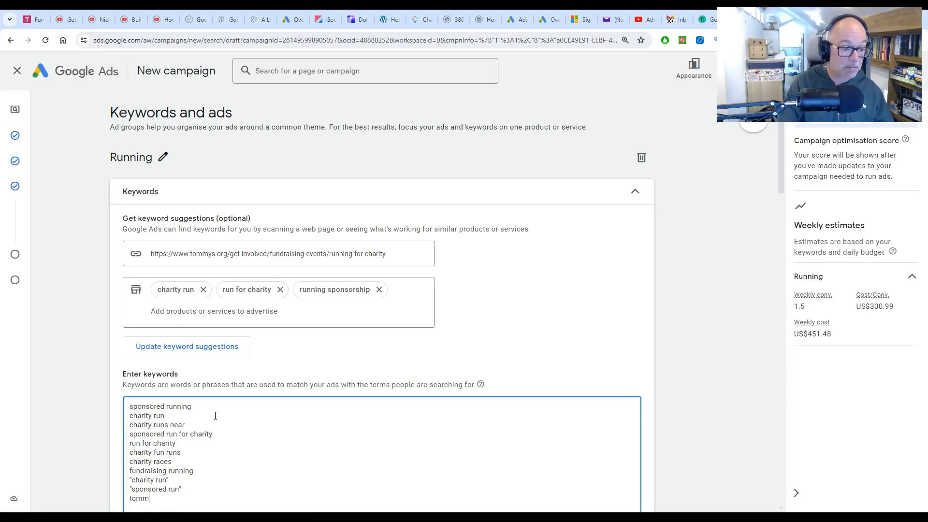
type("ys run")
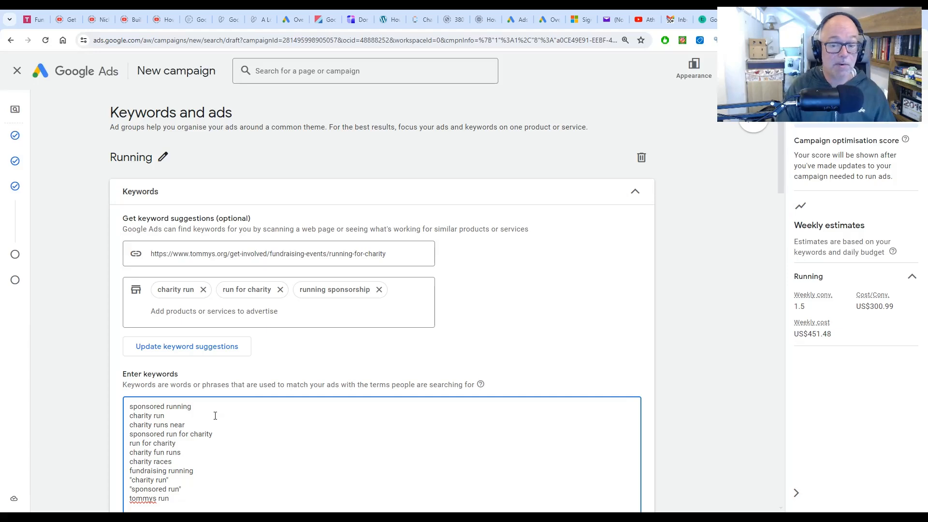
scroll(232, 414, "down", 4)
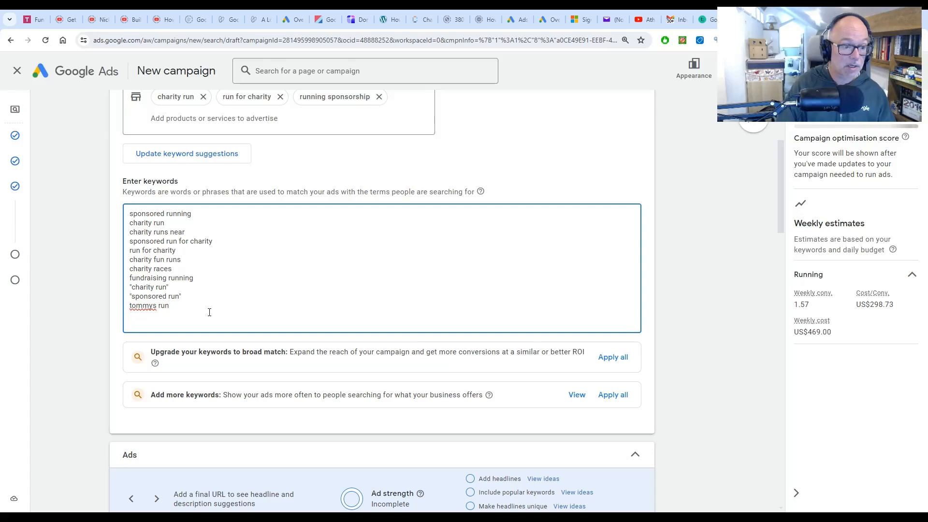
key("Return")
type("run for tom")
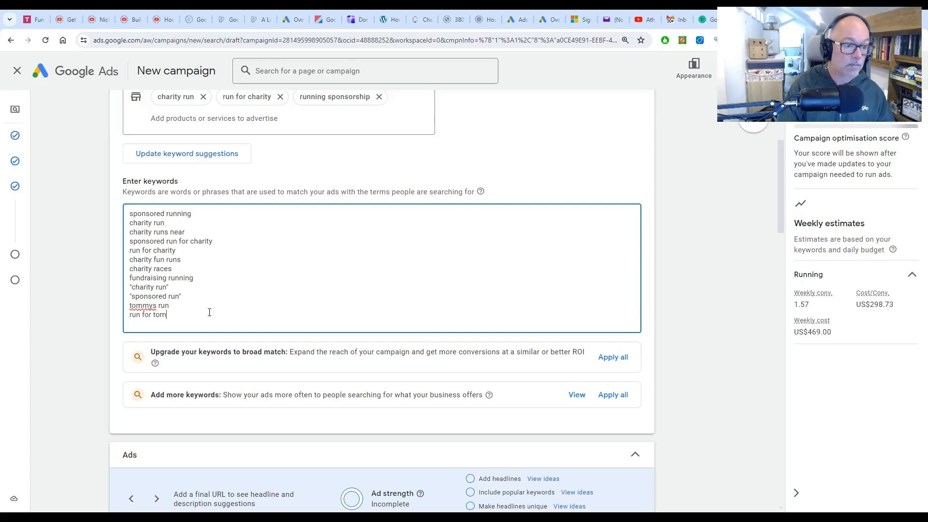
type("mys")
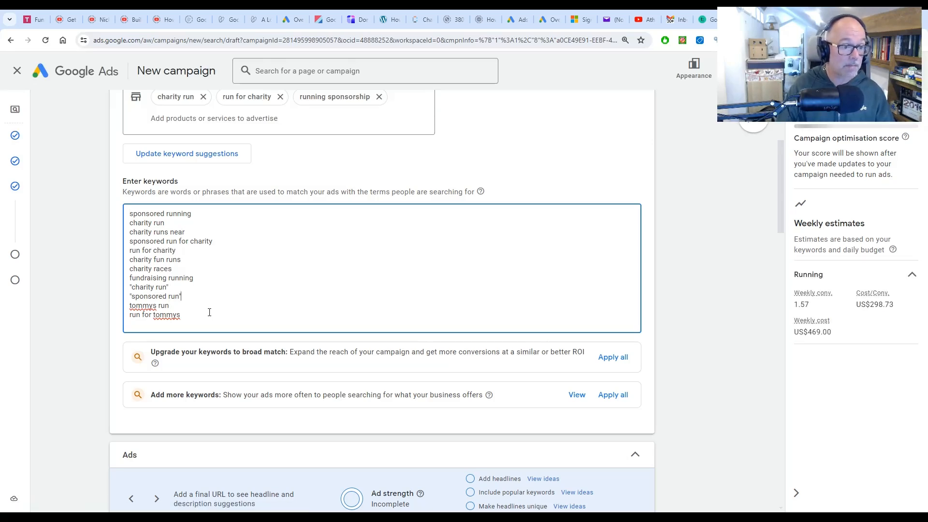
key("Left")
key("Left")
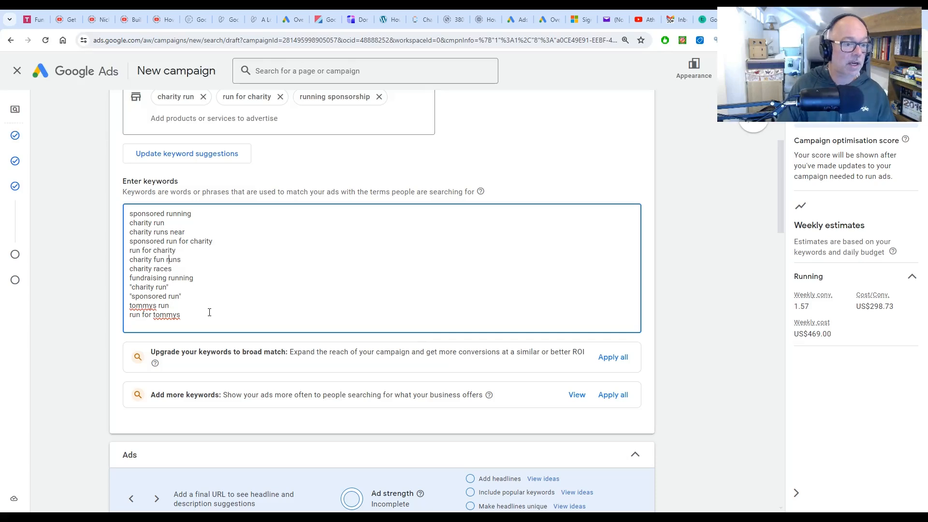
key("Down")
key("Down")
left_click(210, 312)
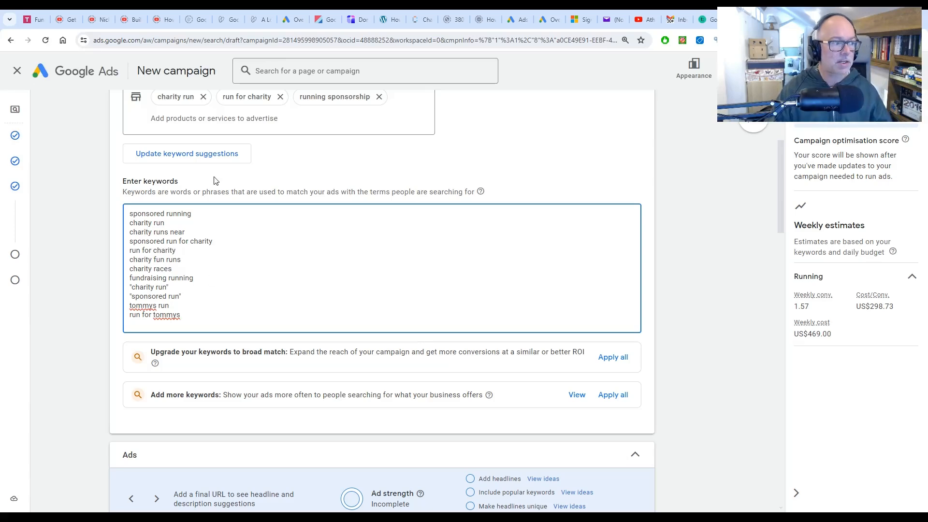
- Switch to the Tommy's running-for-charity web page and copy its "Running events" heading
left_click(773, 19)
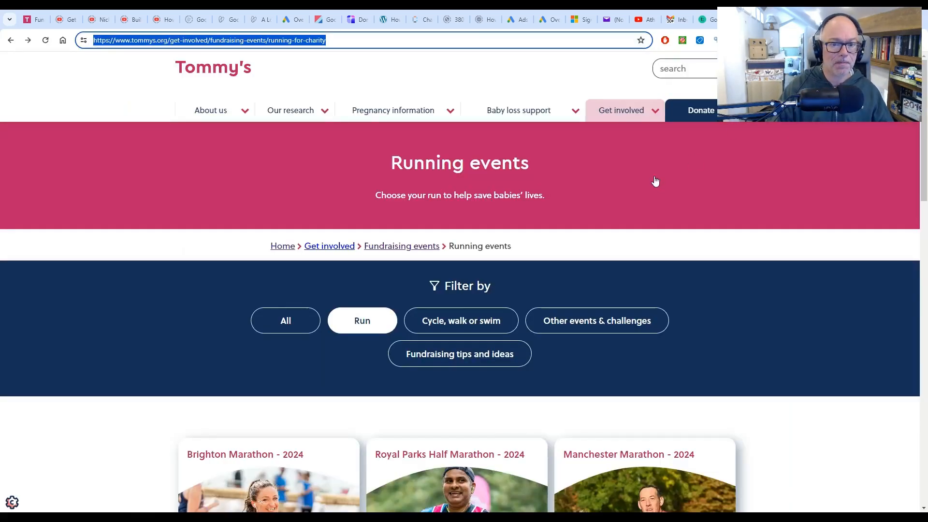
left_click_drag(375, 162, 537, 167)
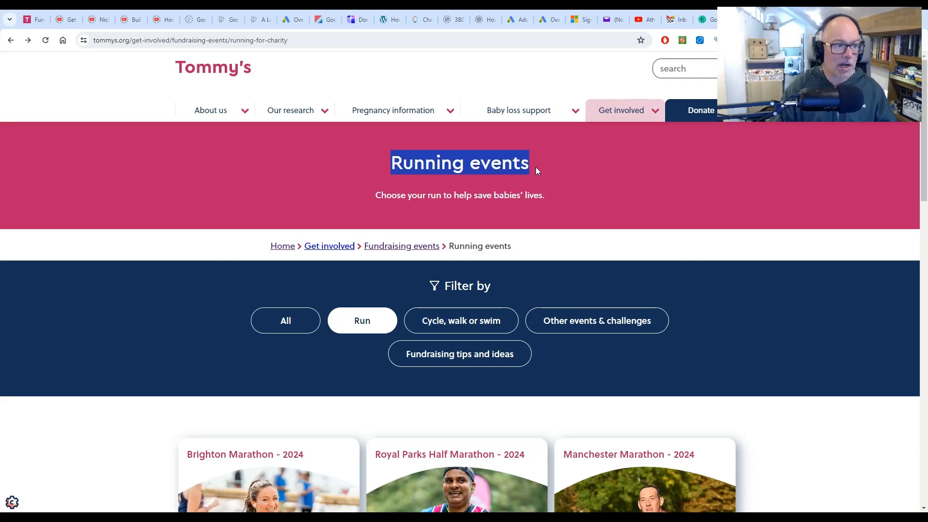
left_click(562, 170)
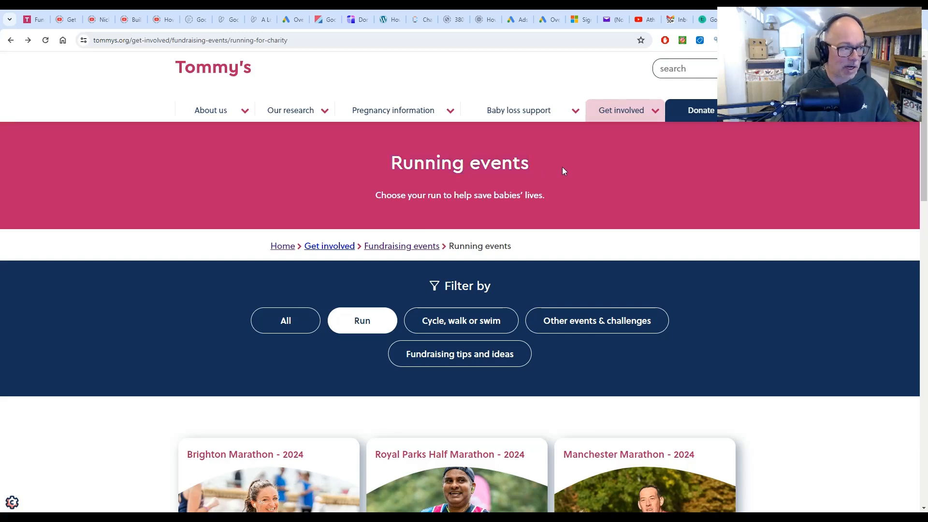
left_click_drag(382, 166, 536, 172)
key("ctrl+c")
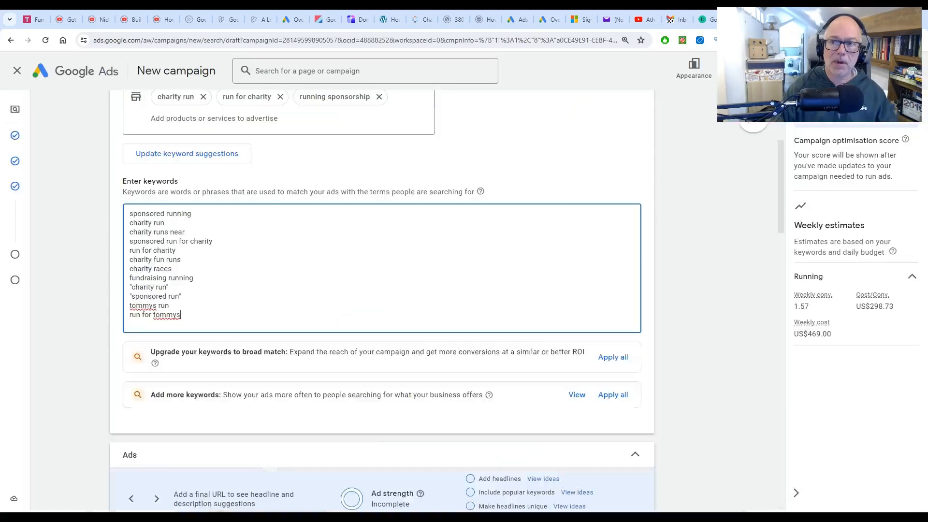
- Back in the campaign draft, add the keyword "charity running events" below "run for tommys", using the copied heading with a lowercase "r"
key("Return")
type("charity")
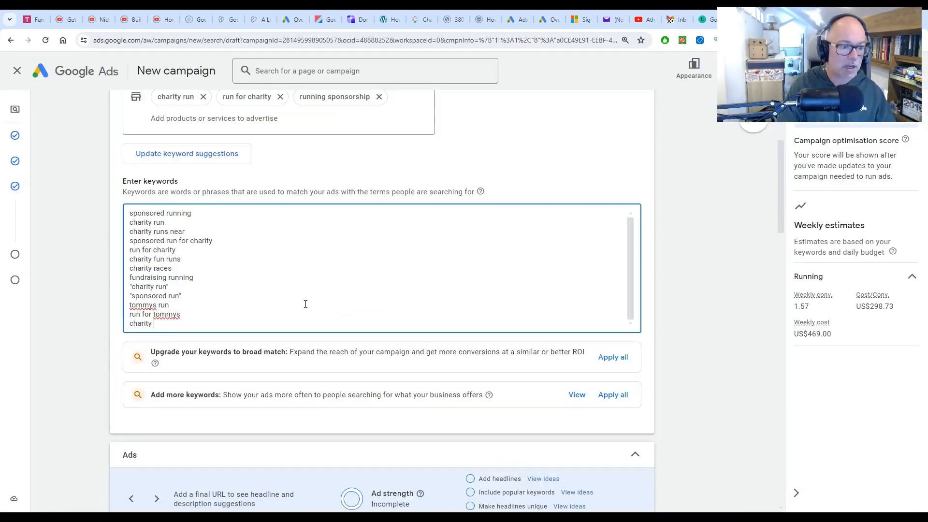
key("ctrl+v")
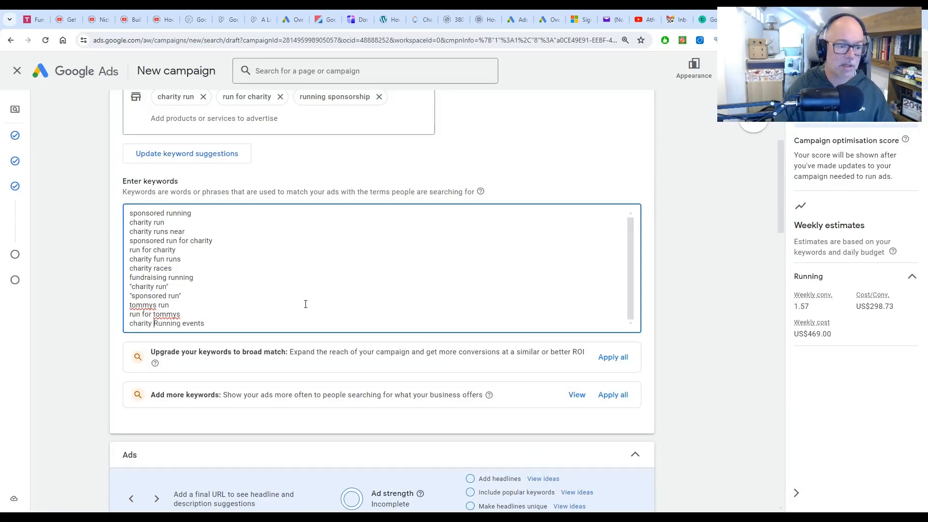
key("Delete")
type("r")
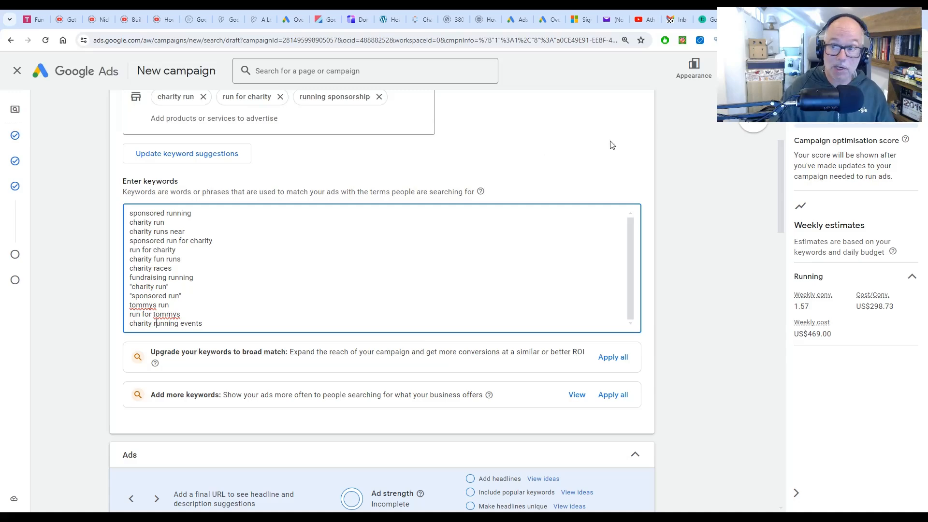
- Switch to the Tommy's running-for-charity web page and examine its listed running events for further keyword ideas
left_click(773, 20)
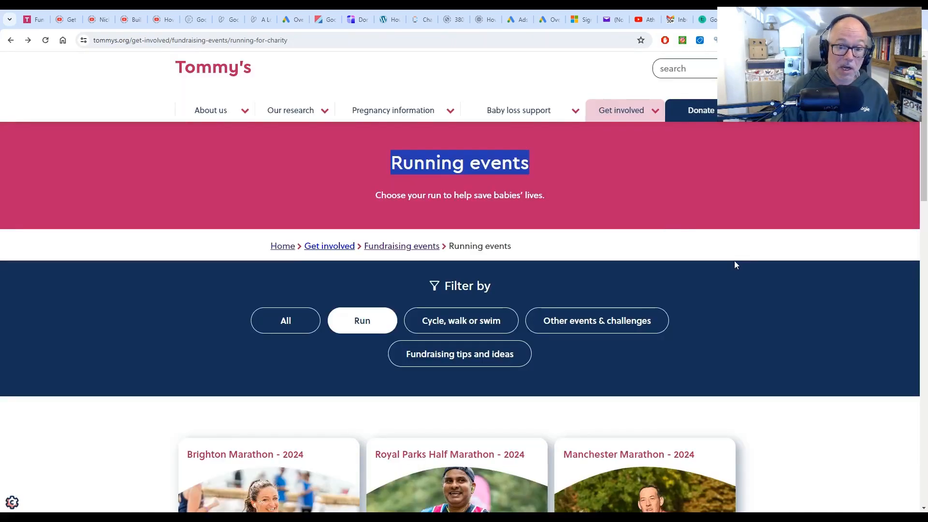
scroll(735, 262, "down", 8)
scroll(743, 276, "up", 4)
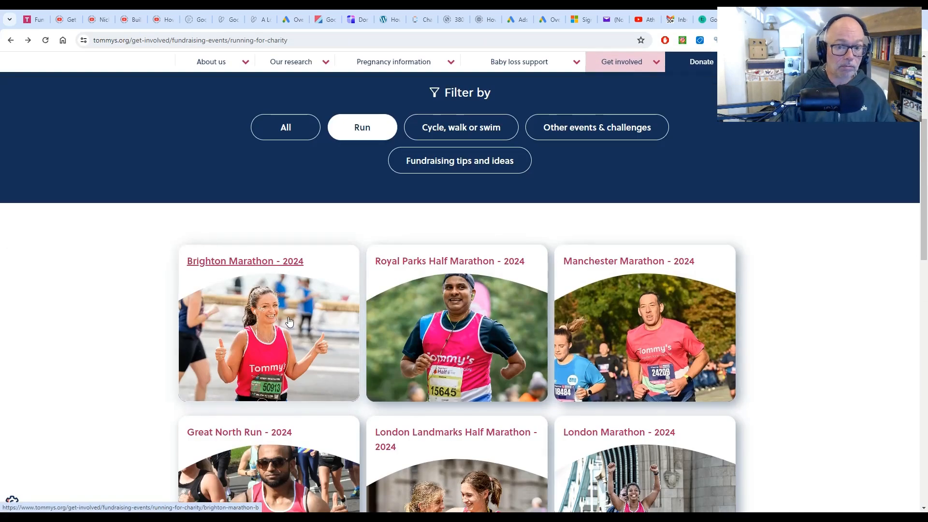
scroll(433, 296, "down", 4)
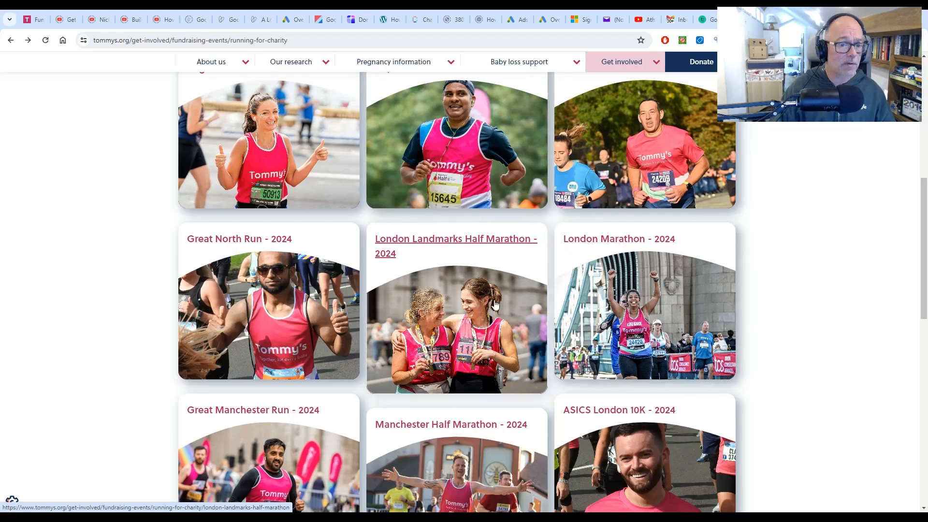
scroll(489, 305, "down", 8)
scroll(489, 306, "up", 16)
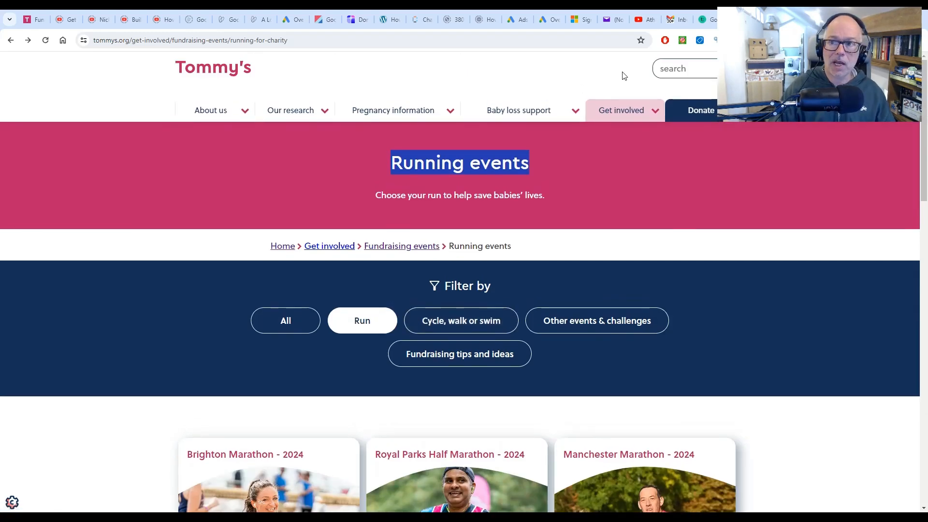
- Back in the campaign draft, add the keyword "charity run 2024" on a new line below "charity running events"
left_click(776, 19)
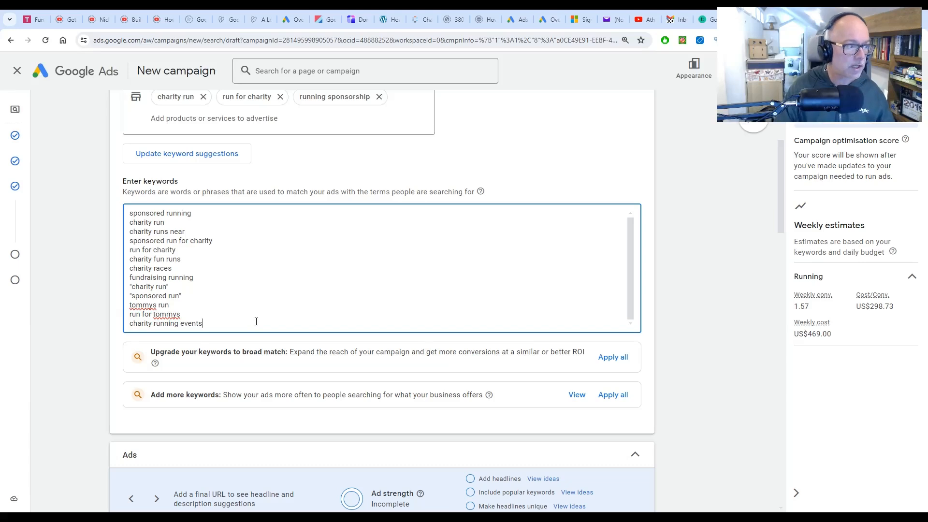
key("Return")
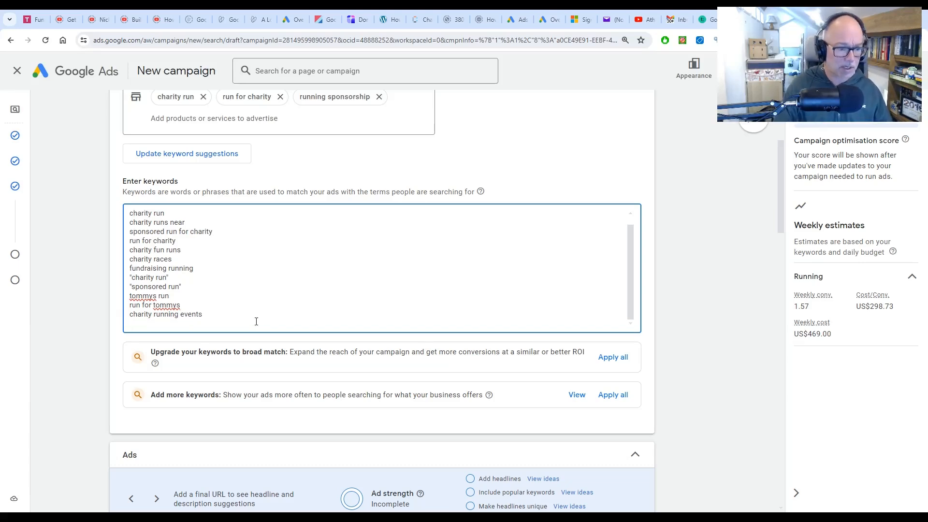
type("charit")
key("ctrl+shift+Left")
key("BackSpace")
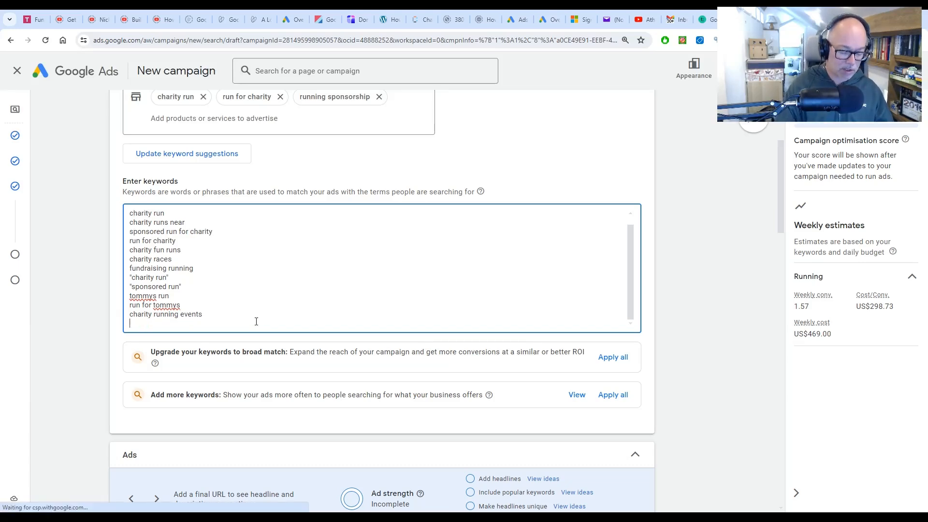
type("charity run")
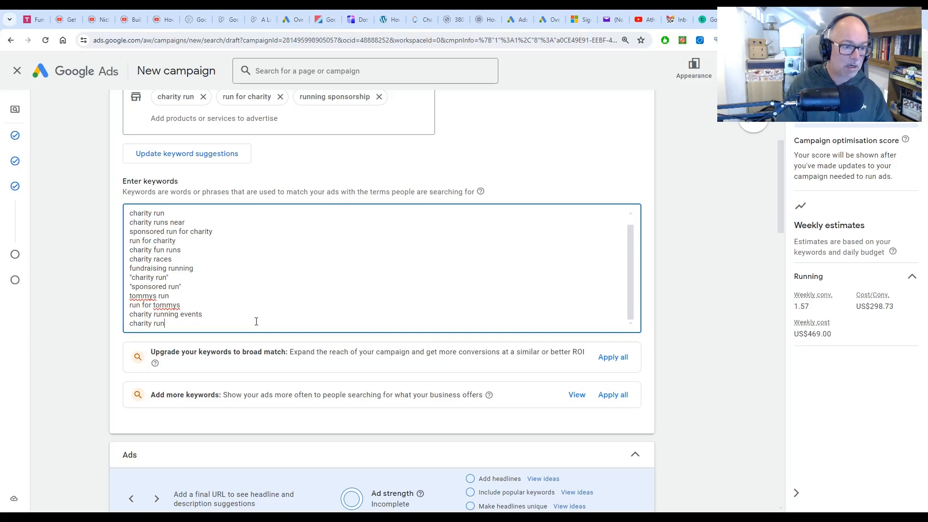
type(" 2024")
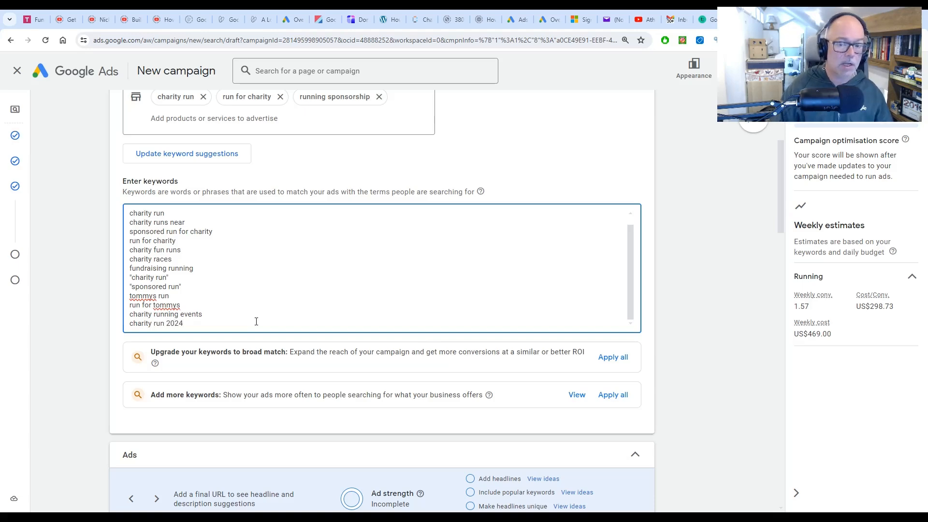
- Insert a copy of the quoted keyword "charity run", enclosed in square brackets, on a new line below the quoted "sponsored run"
scroll(146, 141, "up", 4)
scroll(280, 244, "down", 8)
scroll(287, 240, "up", 5)
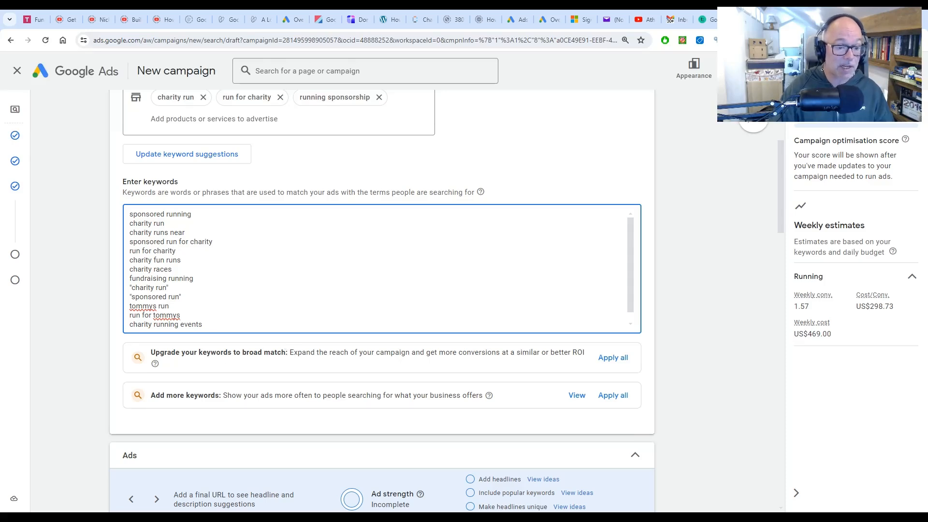
left_click_drag(286, 353, 151, 352)
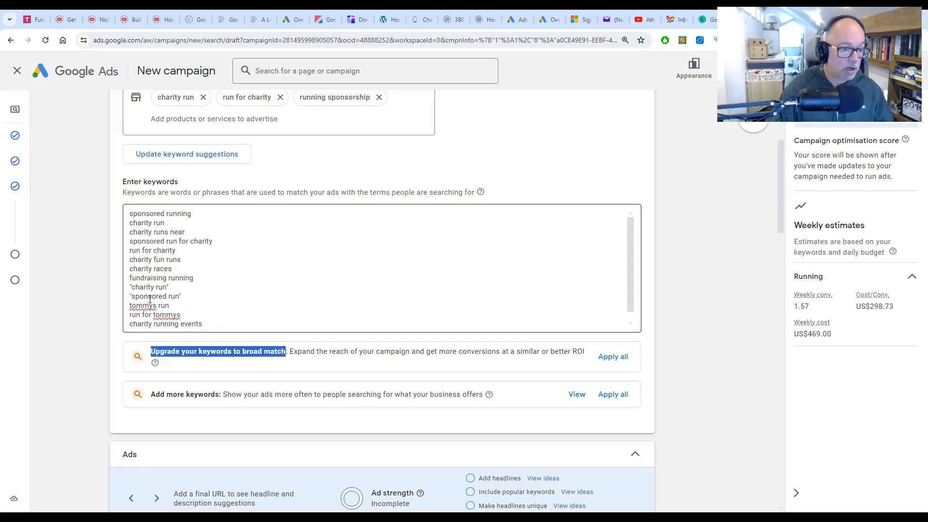
left_click(184, 304)
left_click_drag(167, 288, 109, 286)
key("ctrl+c")
left_click(169, 288)
left_click(183, 297)
left_click(201, 296)
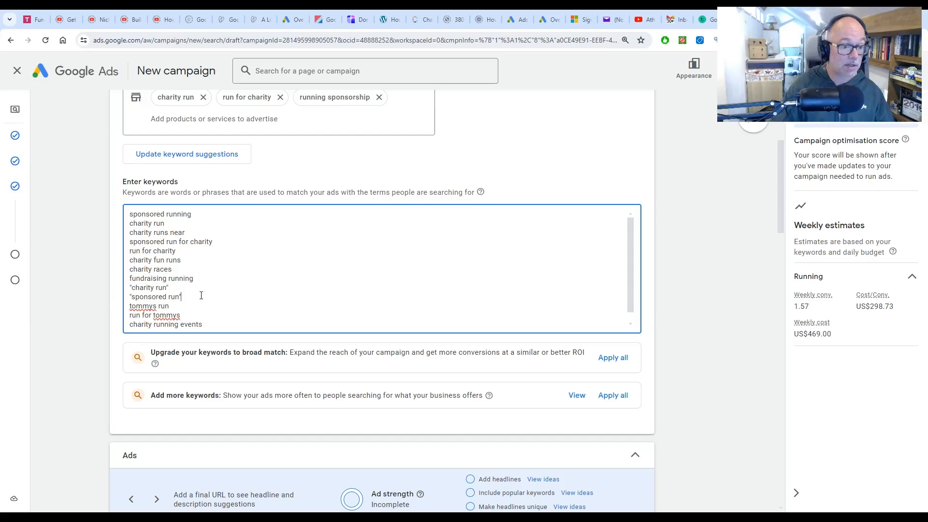
key("Return")
type("[")
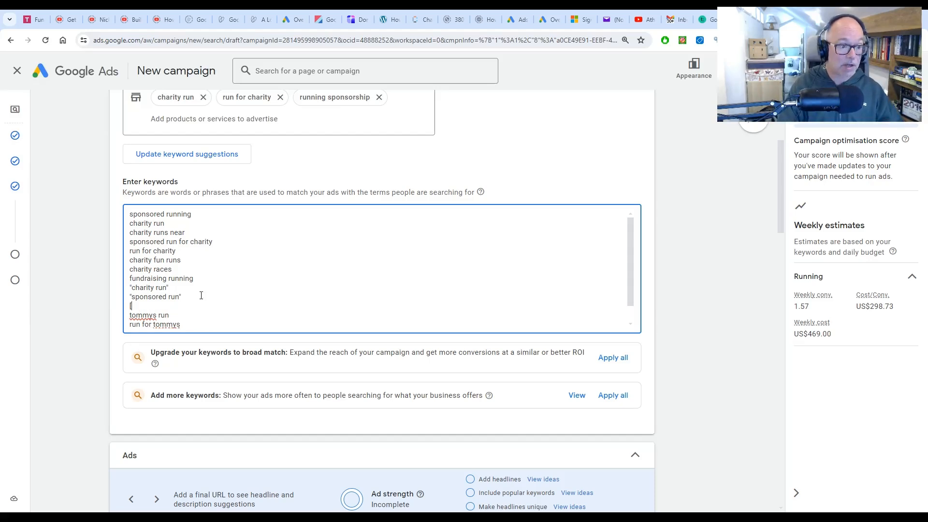
key("ctrl+v")
type("]")
- Remove both quotation marks inside the square brackets to make the exact-match keyword [charity run]
key("Left")
key("BackSpace")
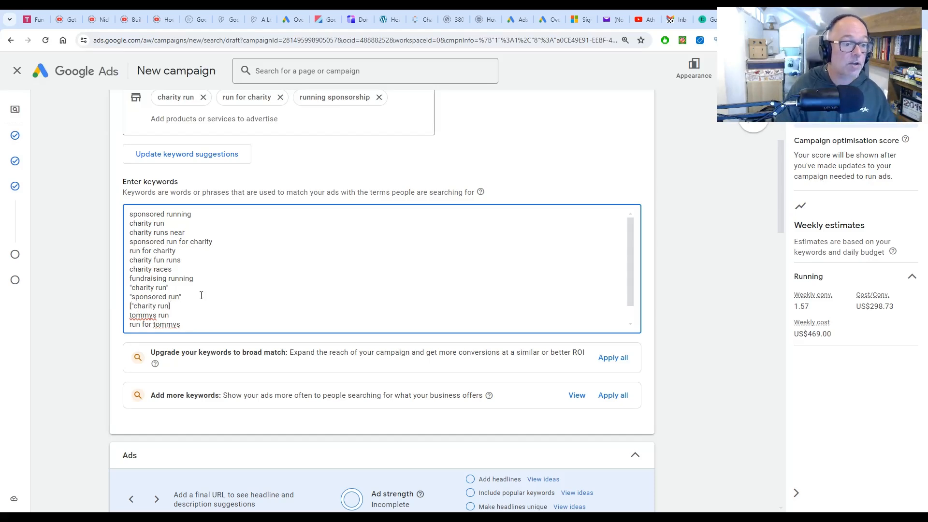
key("Left")
key("Left")
key("Left")
key("Left")
key("Left")
key("Left")
key("Left")
key("Left")
key("Left")
key("Left")
key("Left")
key("BackSpace")
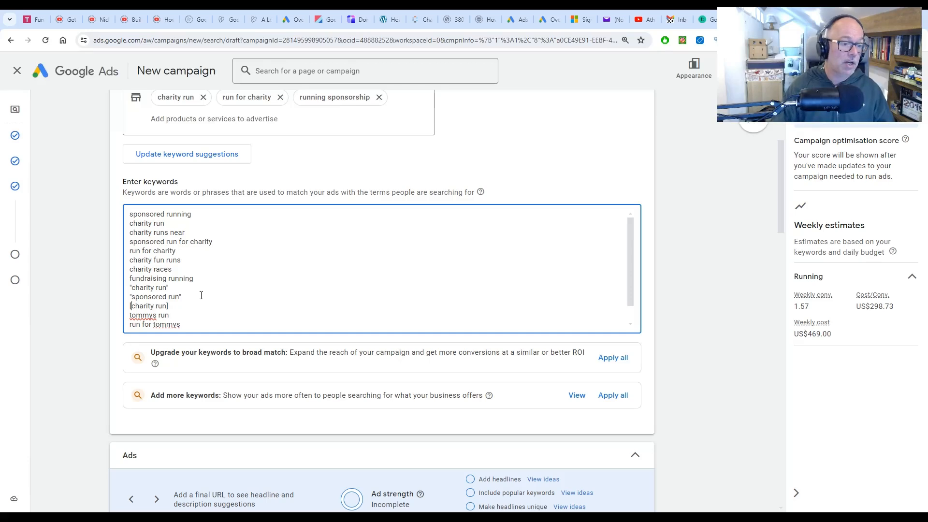
left_click(195, 304)
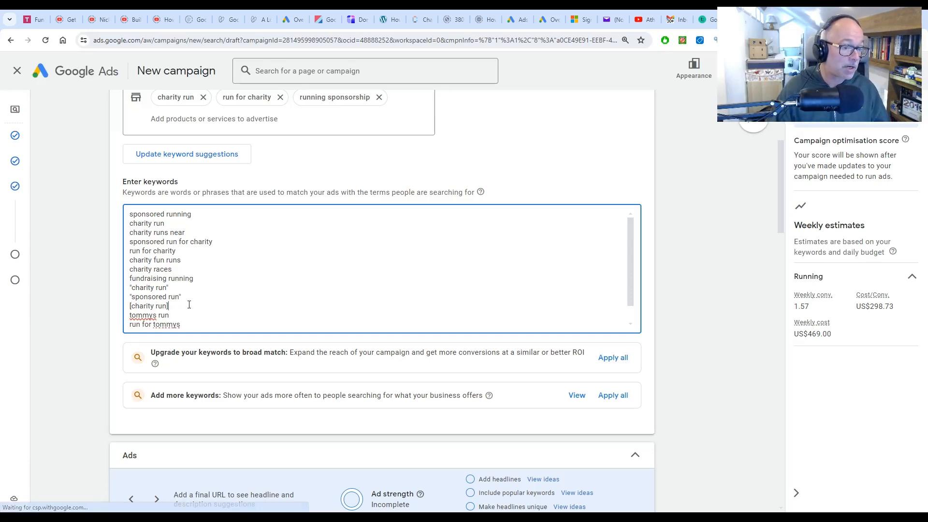
- Examine the words of the bracketed exact-match keyword, the rest of the keyword list and the Ads section's URL, path and headline fields
left_click_drag(135, 306, 162, 306)
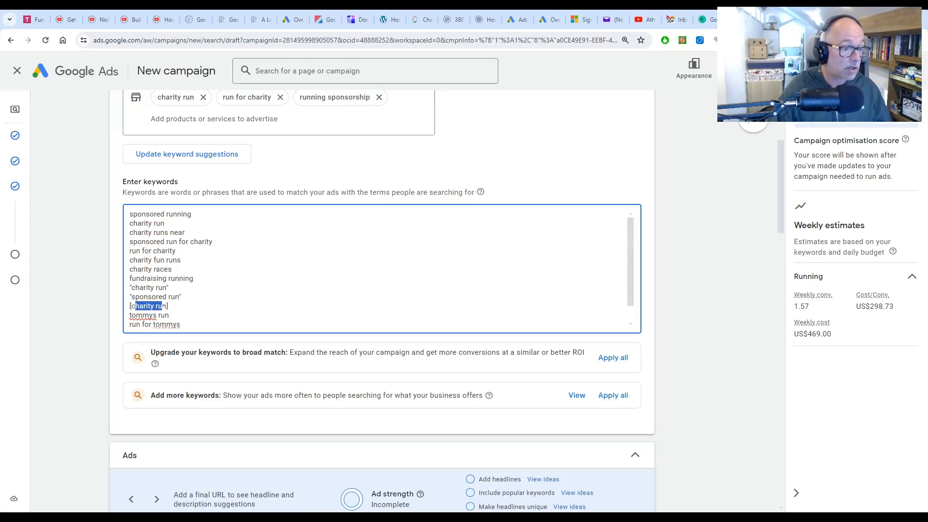
left_click(184, 302)
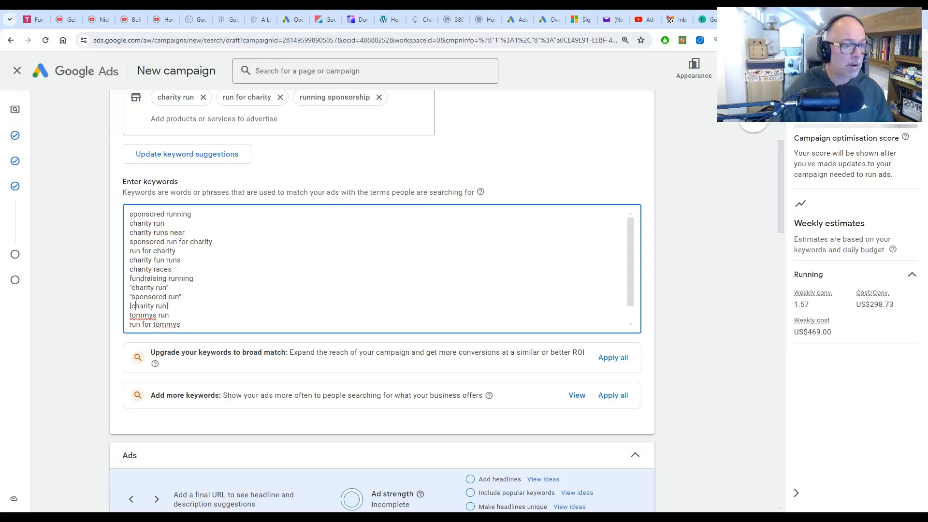
left_click_drag(135, 306, 148, 306)
left_click(169, 309)
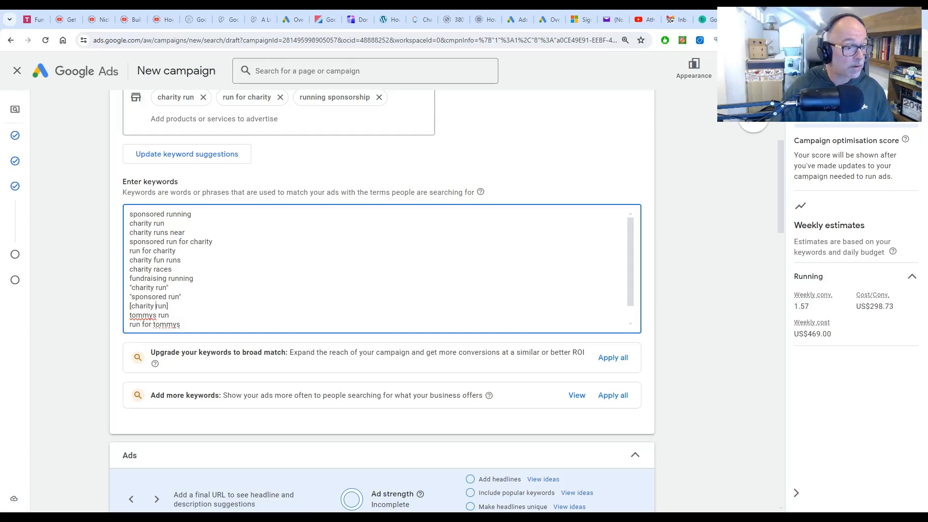
left_click_drag(156, 306, 133, 304)
left_click(170, 303)
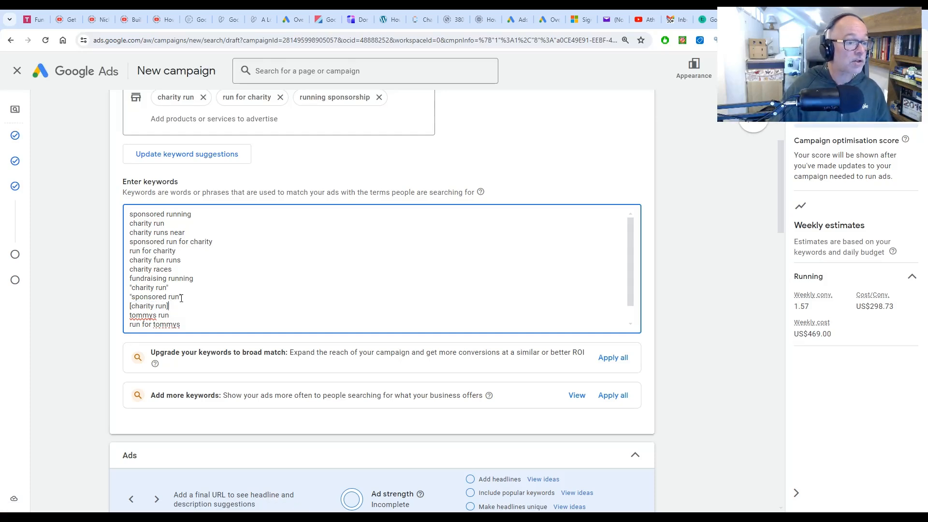
scroll(635, 306, "down", 1)
scroll(634, 306, "down", 1)
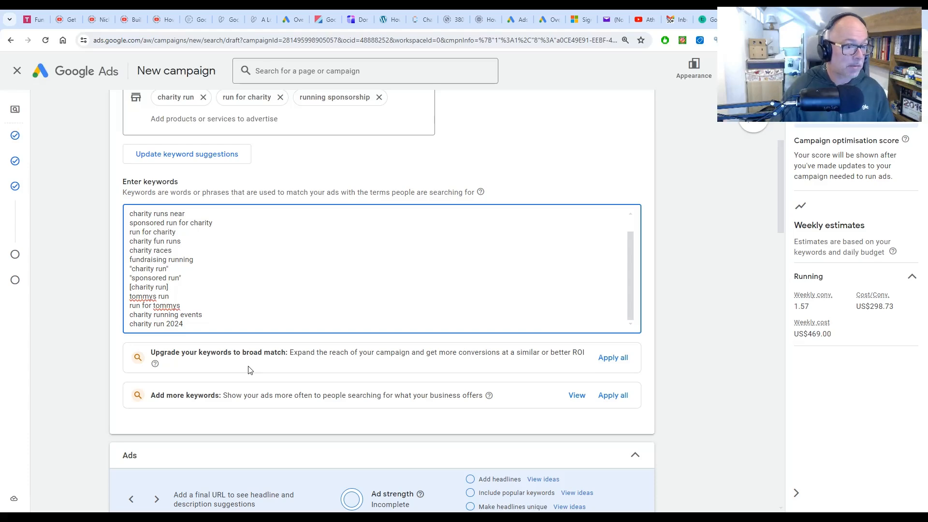
scroll(250, 371, "down", 4)
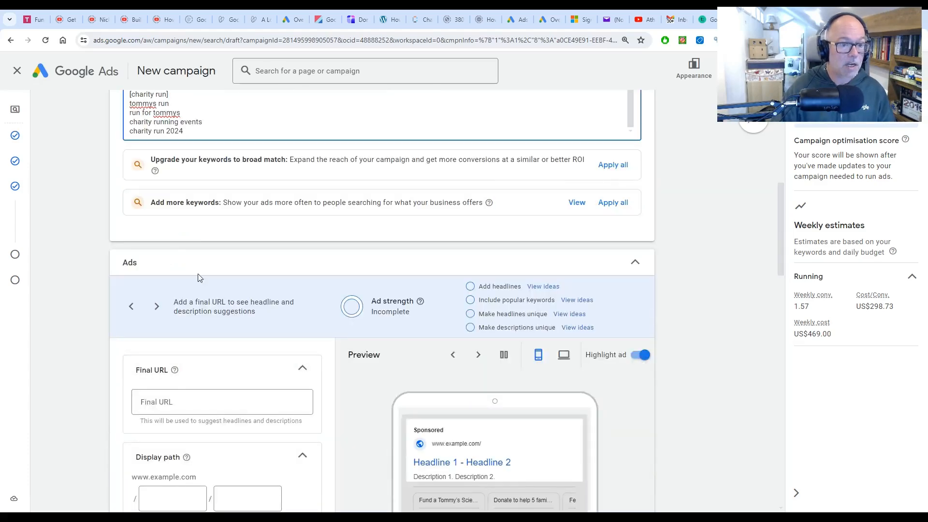
scroll(175, 212, "up", 4)
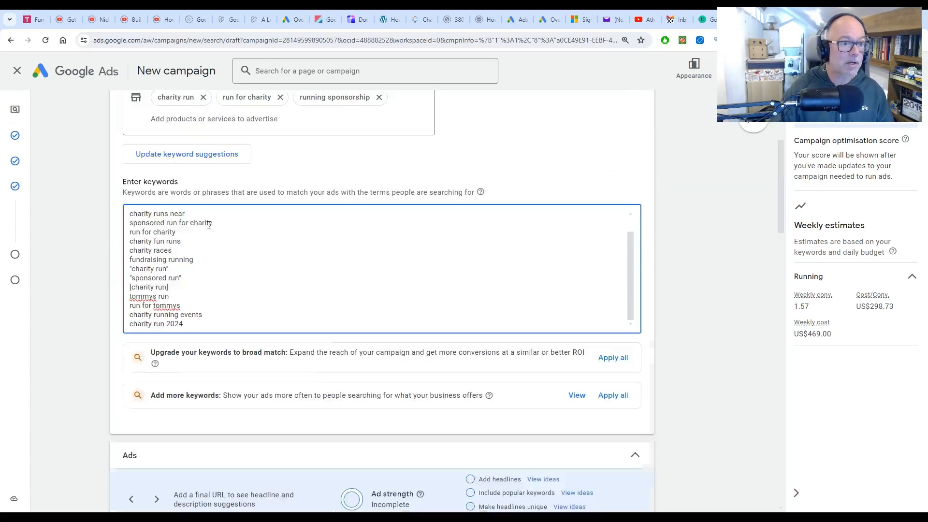
scroll(203, 255, "down", 1)
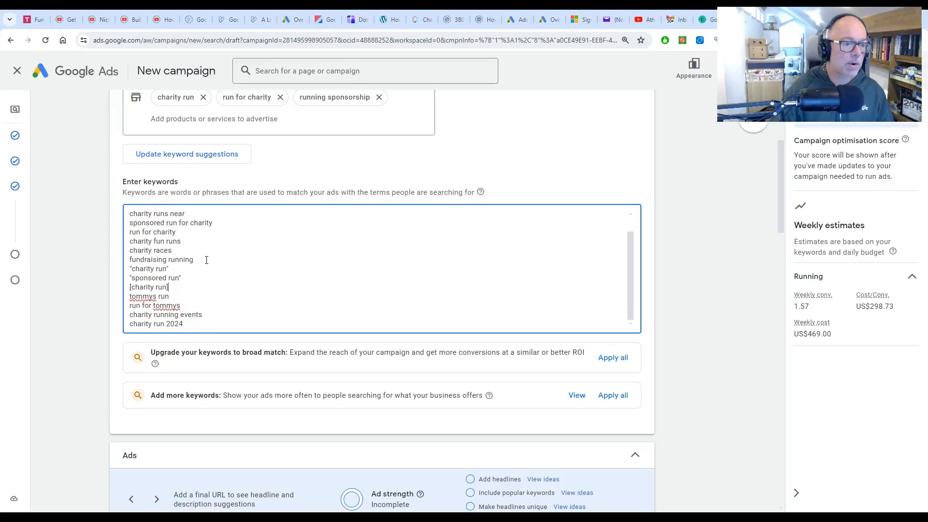
scroll(353, 280, "down", 4)
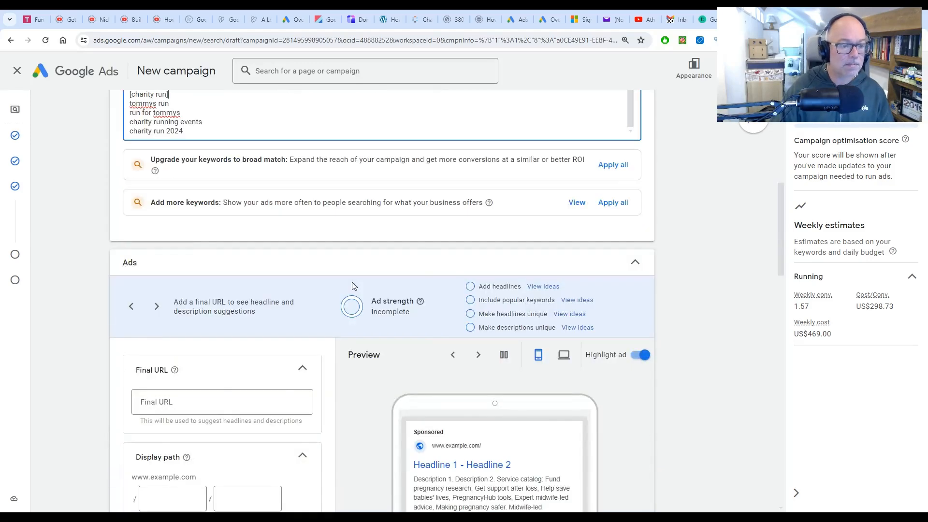
scroll(352, 286, "down", 4)
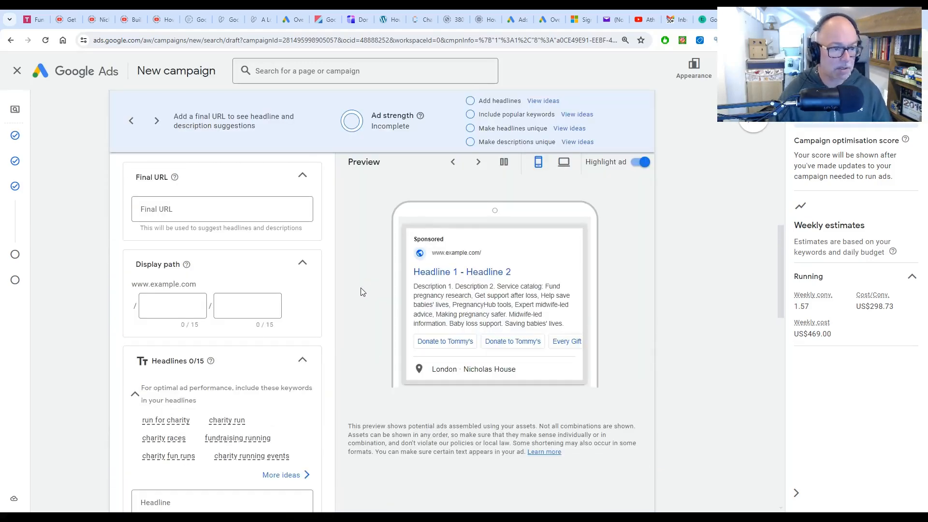
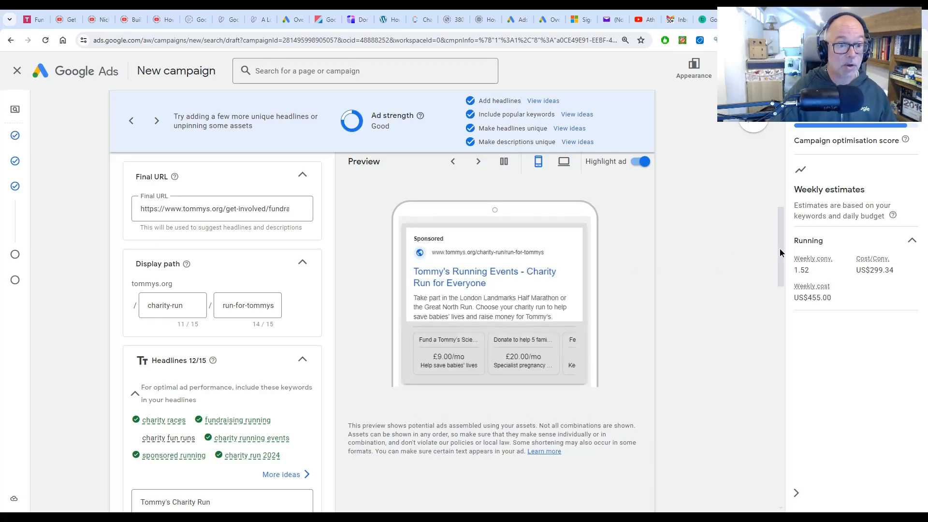
- Review the ad's Final URL and both Display path fields against the ad preview
left_click(227, 210)
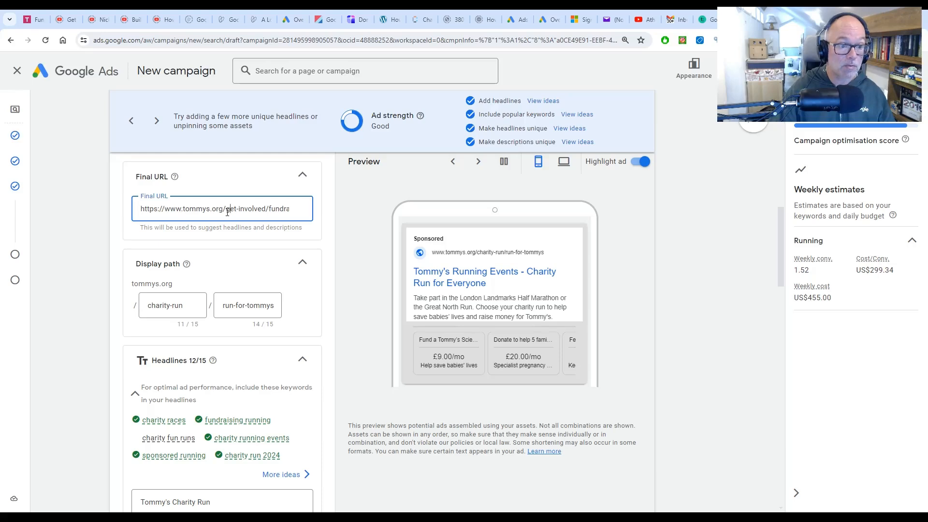
left_click_drag(227, 211, 356, 213)
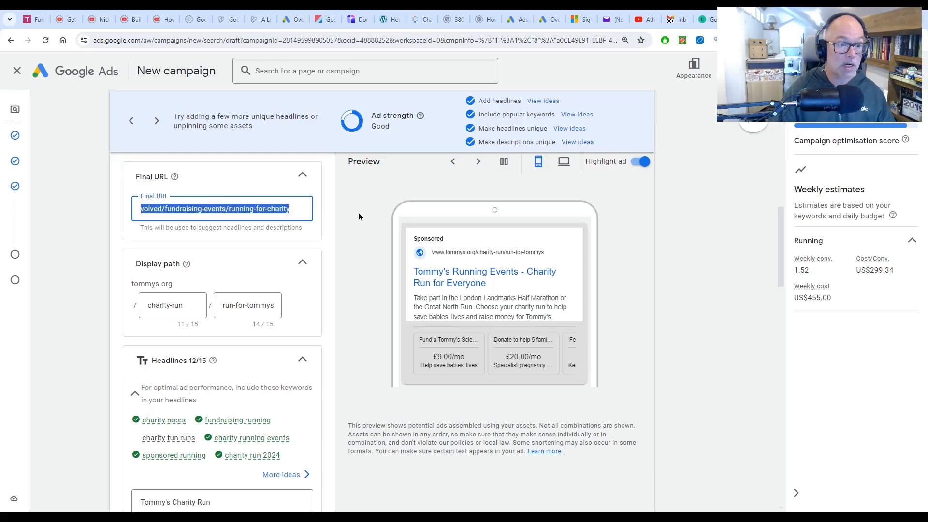
left_click(239, 209)
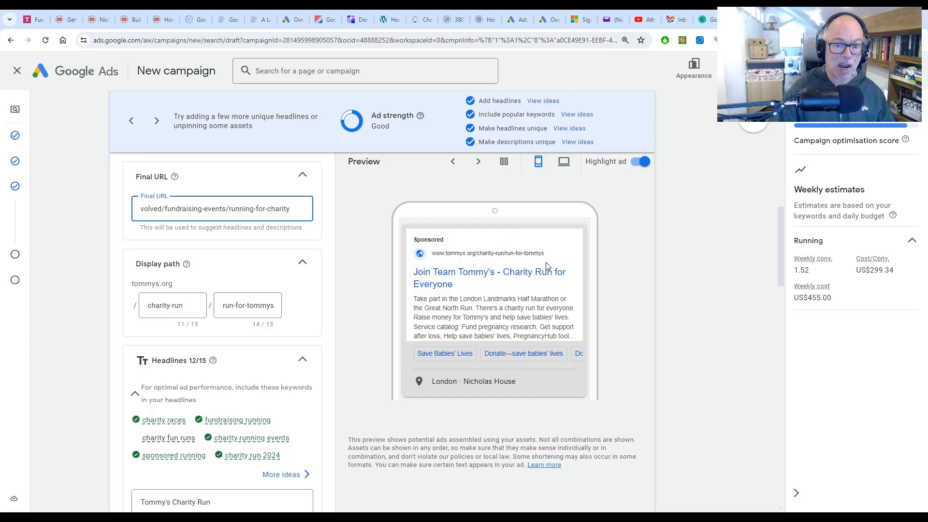
left_click(486, 258)
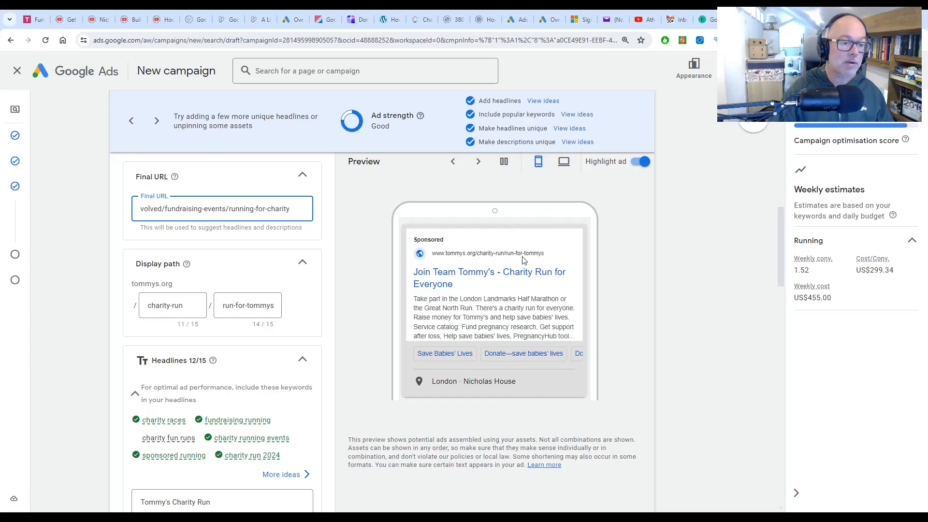
triple_click(196, 310)
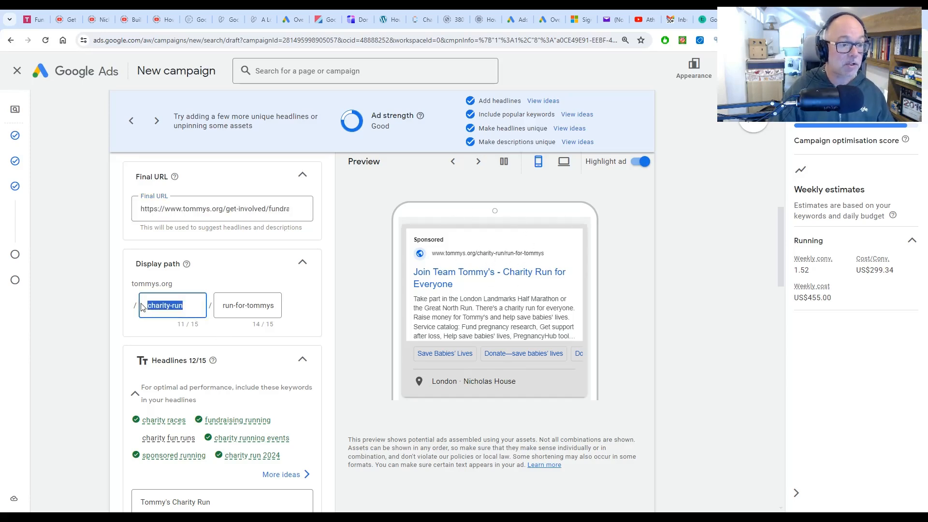
left_click(227, 310)
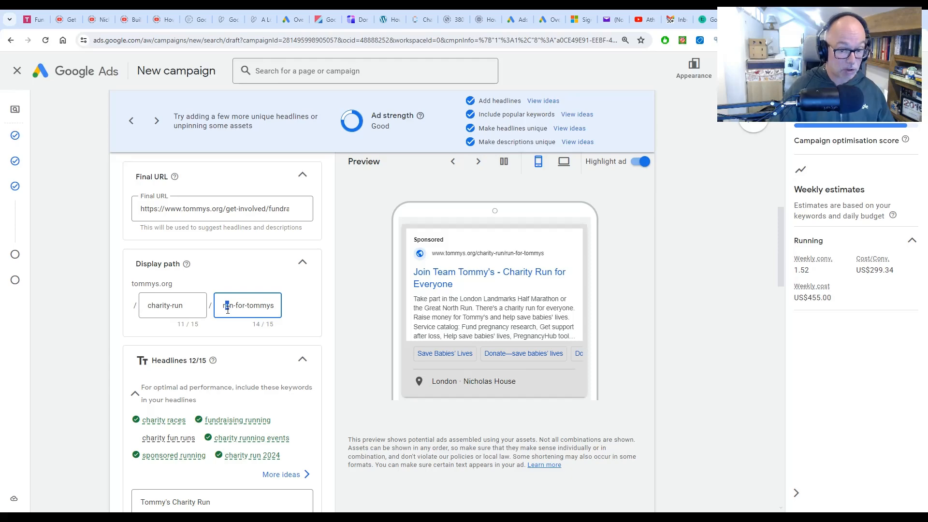
left_click(298, 305)
- Review the ad's headlines, starting with "Tommy's Charity Run", "Charity Running Events" and "Tommy's the Baby Charity"
left_click_drag(780, 253, 778, 282)
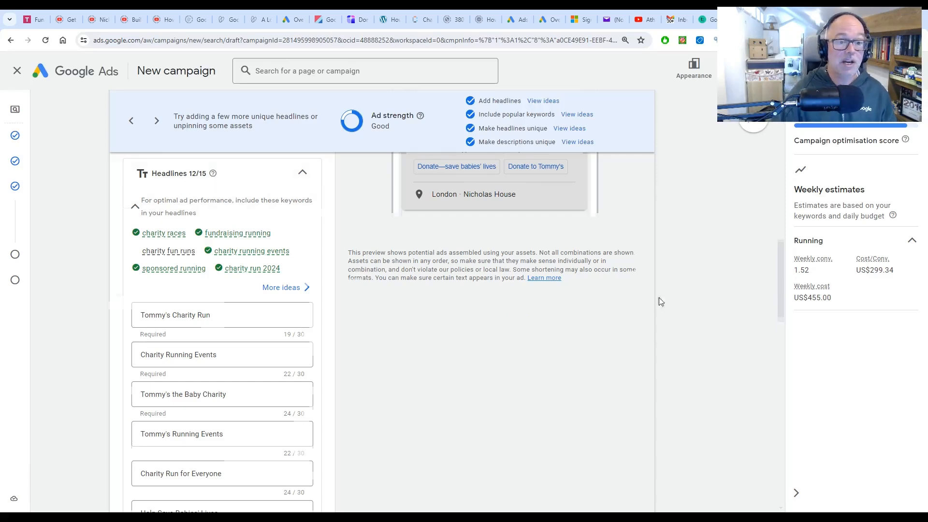
scroll(532, 362, "up", 1)
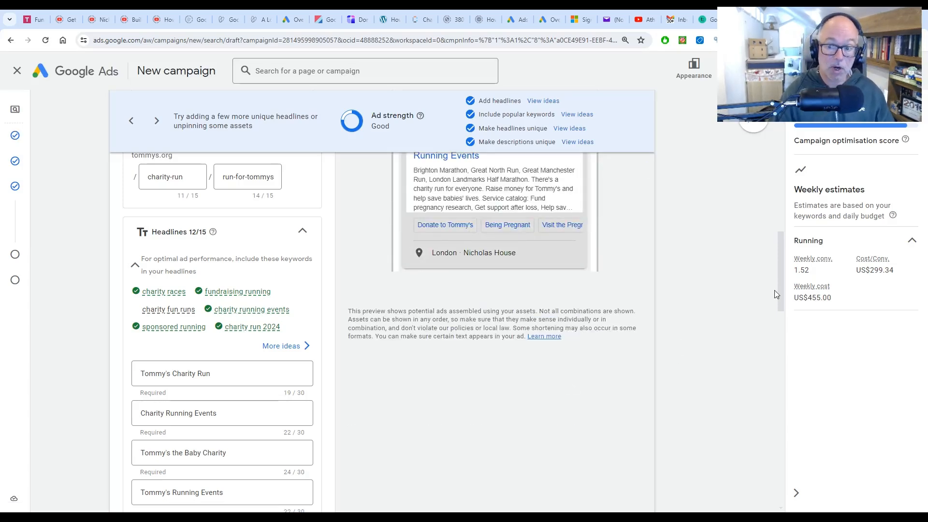
left_click_drag(778, 292, 791, 329)
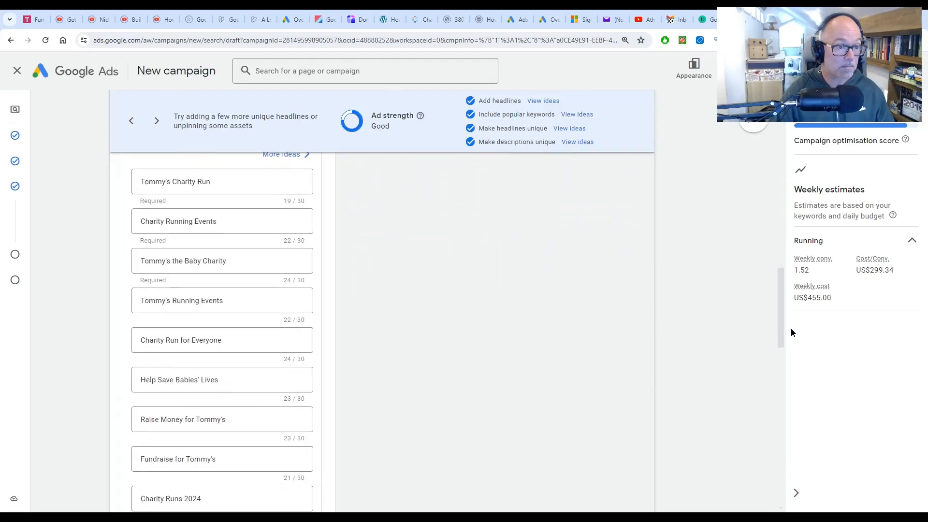
left_click(223, 182)
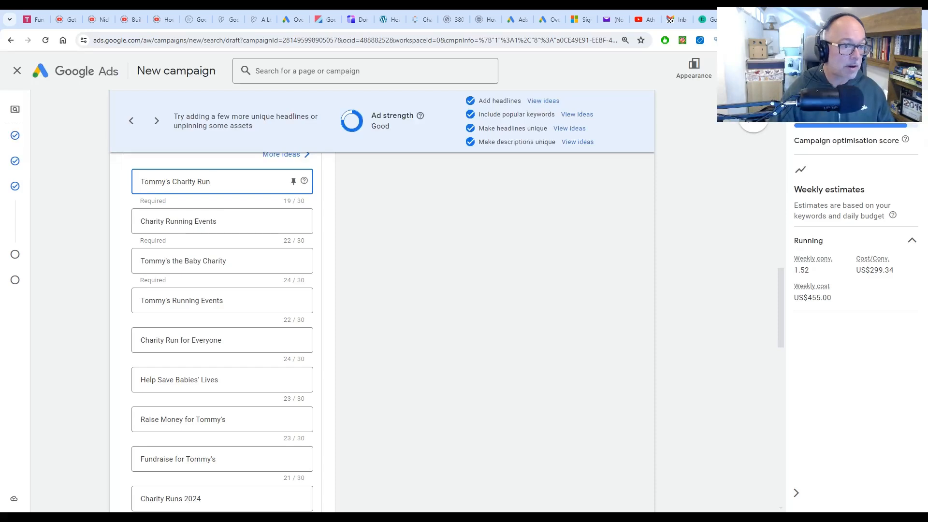
left_click_drag(172, 182, 211, 182)
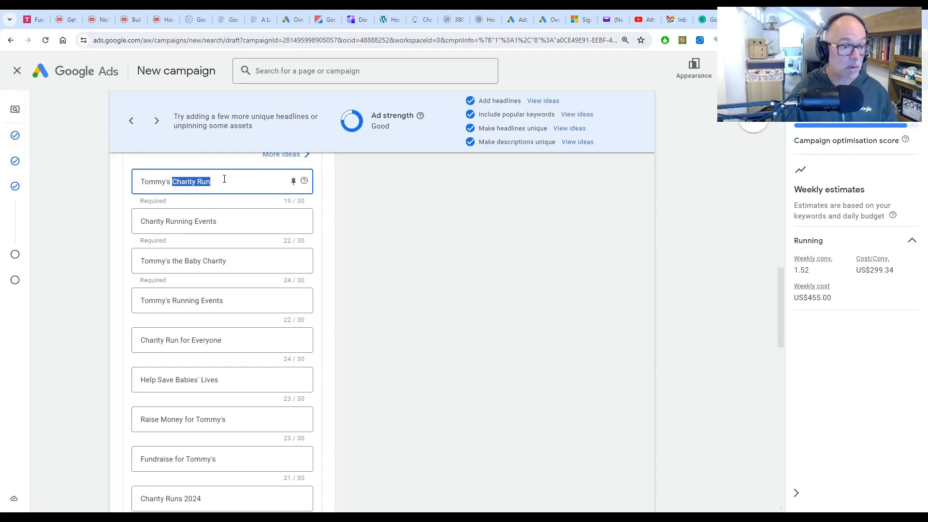
left_click_drag(232, 223, 138, 222)
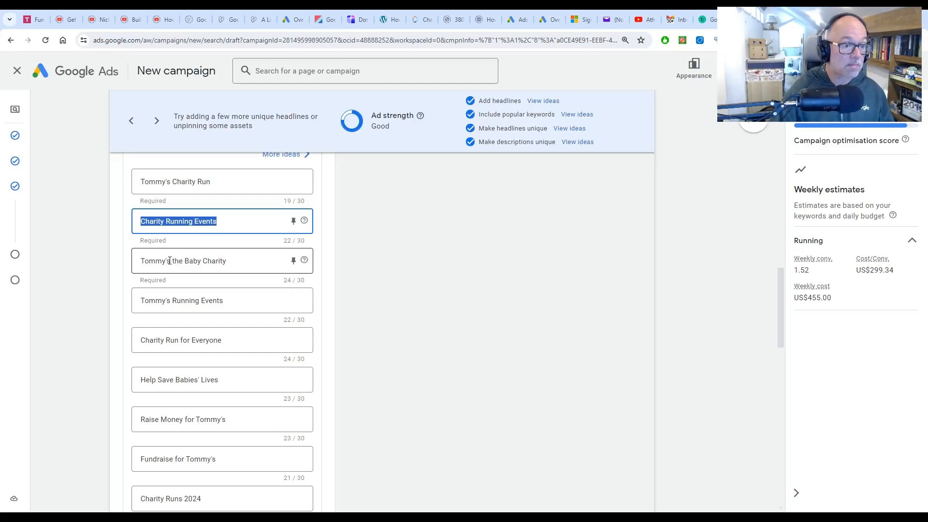
left_click(155, 260)
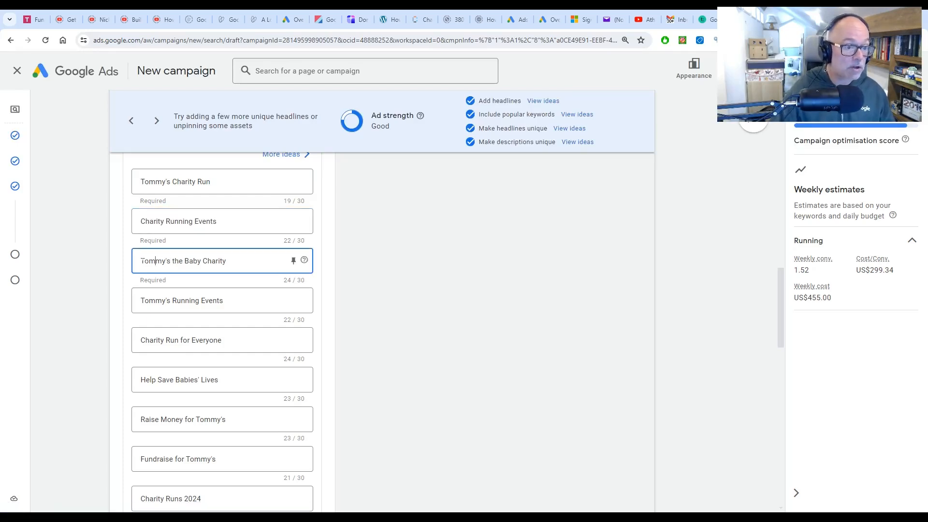
- Review the ad headlines from "Tommy's the Baby Charity" through "Charity Run for Everyone"
left_click_drag(142, 261, 242, 271)
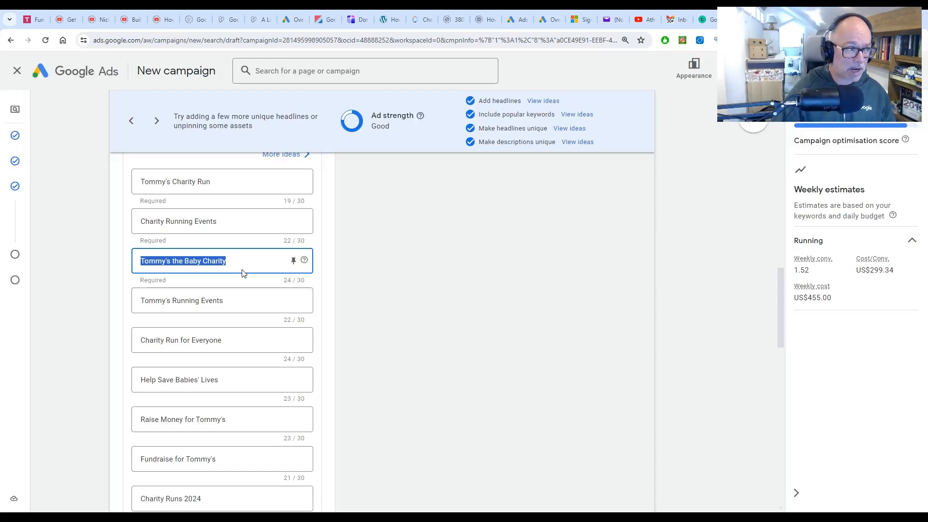
left_click(218, 262)
left_click_drag(185, 262, 227, 261)
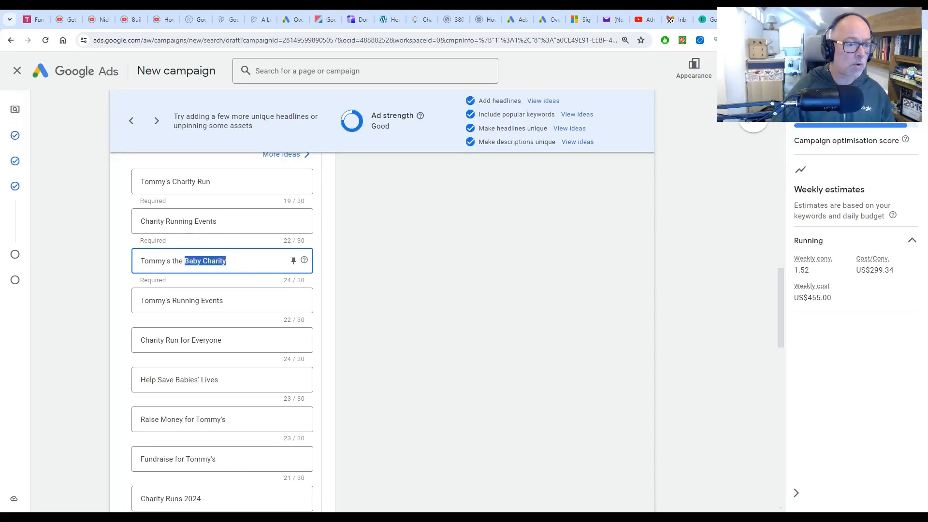
left_click(144, 301)
left_click_drag(144, 301, 223, 300)
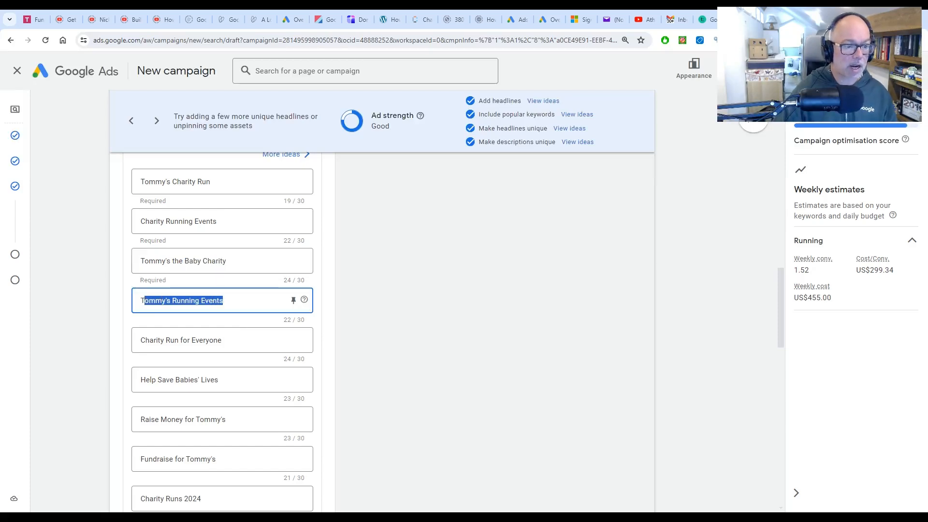
left_click(237, 300)
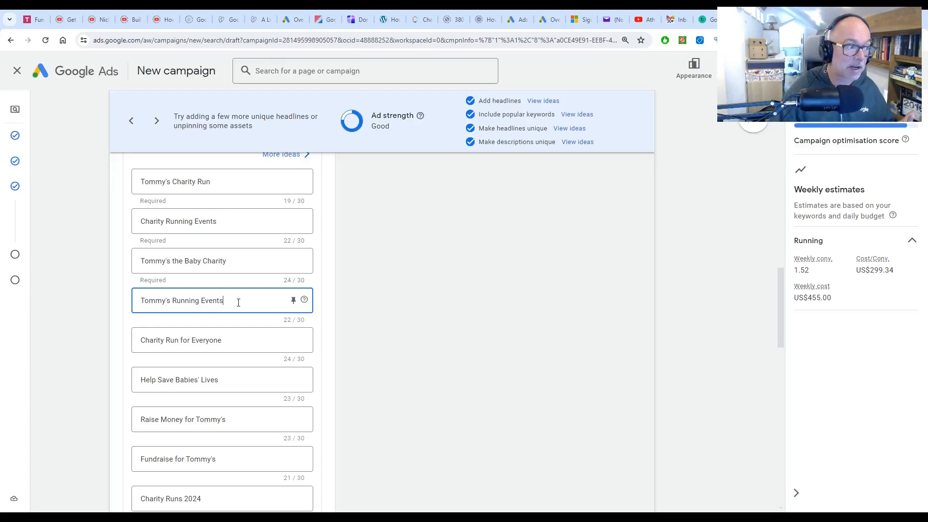
left_click(236, 339)
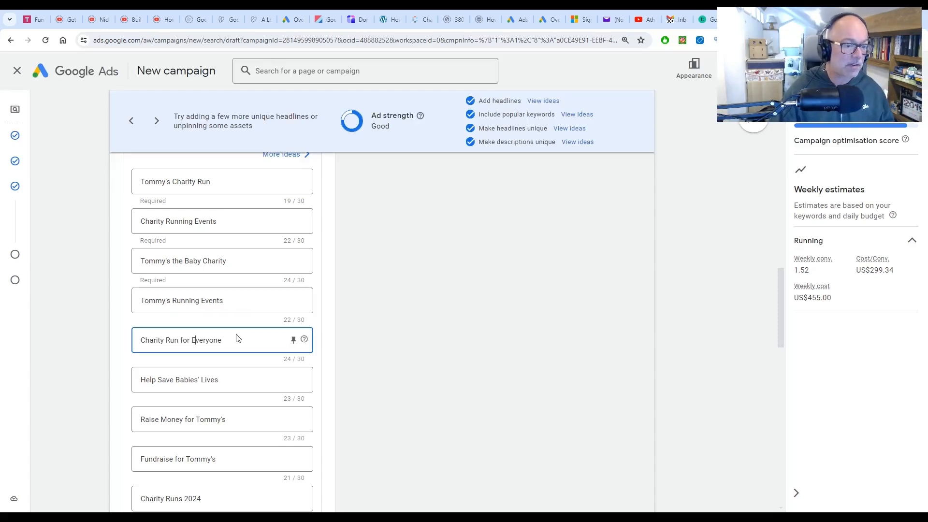
left_click_drag(236, 339, 135, 340)
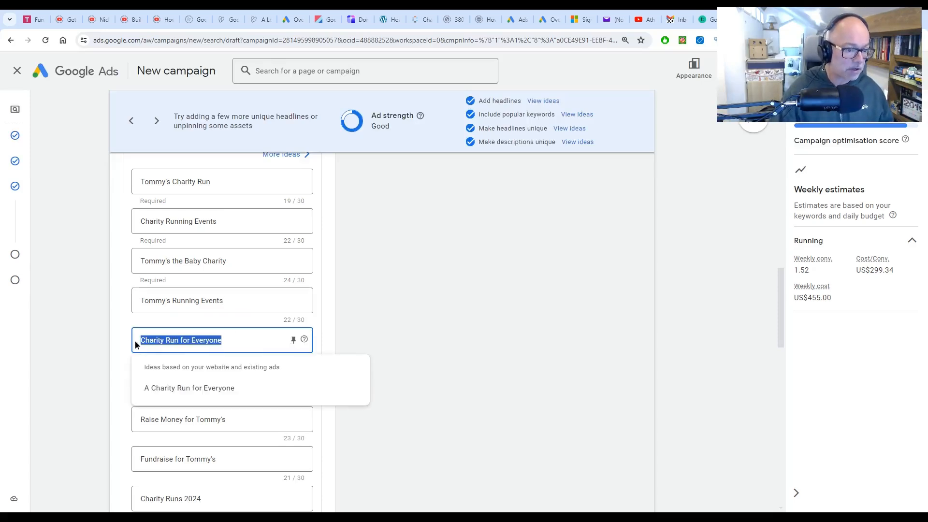
left_click(82, 355)
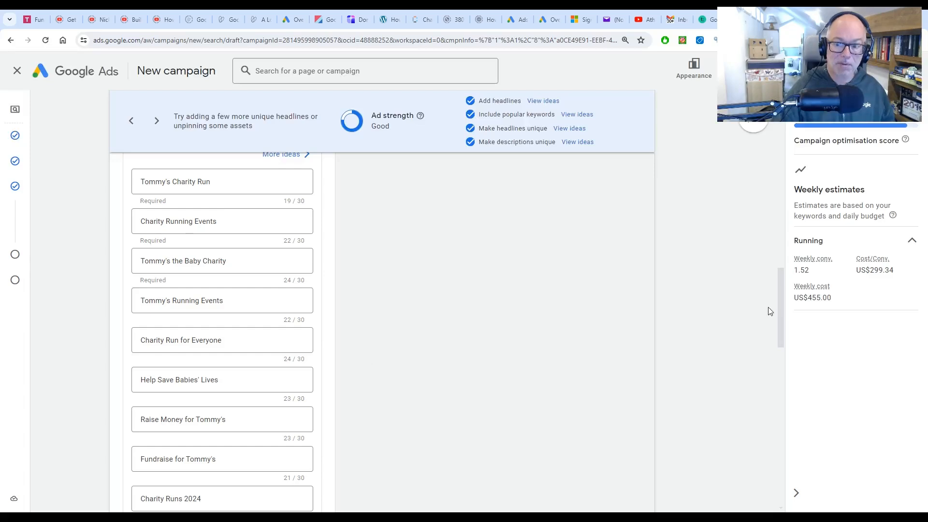
- Review the remaining ad headlines from "Help Save Babies' Lives" through "Join Team Tommy's", including the year in "Charity Runs 2024"
left_click_drag(782, 314, 782, 338)
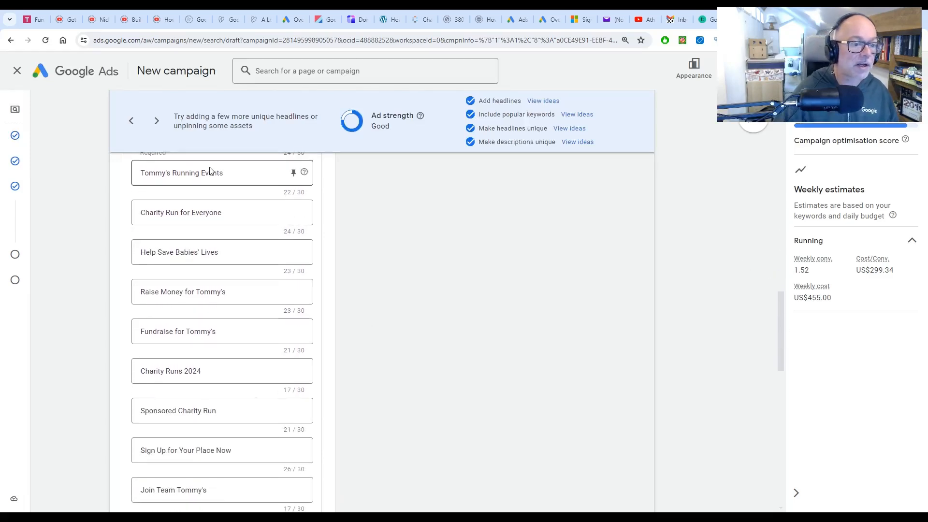
left_click_drag(232, 254, 110, 251)
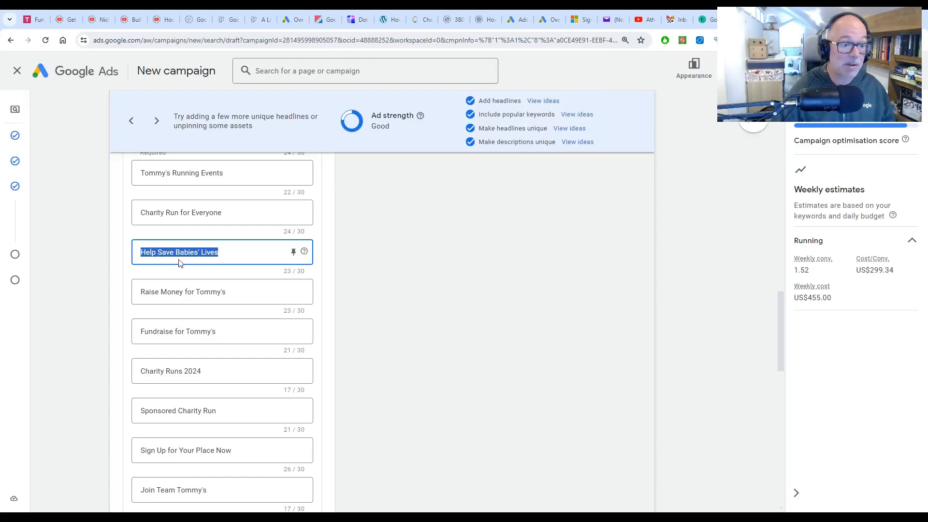
left_click(100, 272)
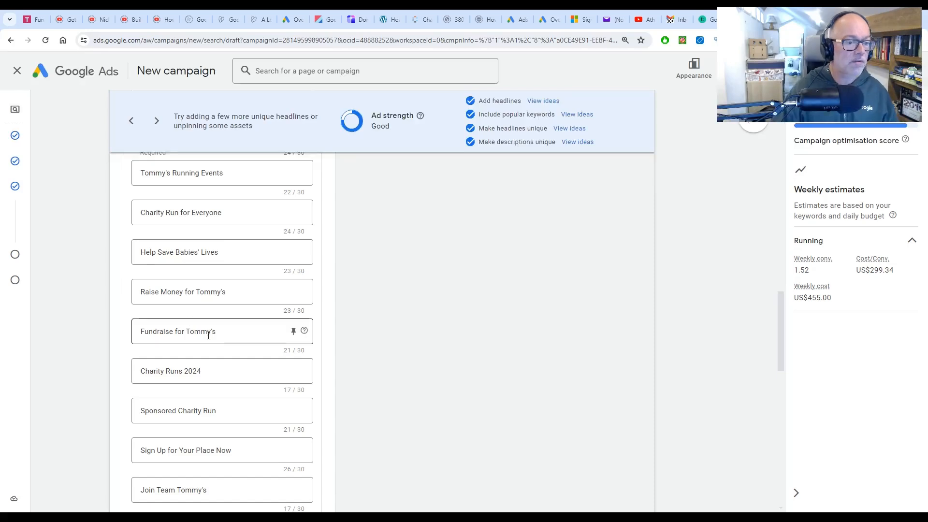
left_click_drag(216, 331, 137, 332)
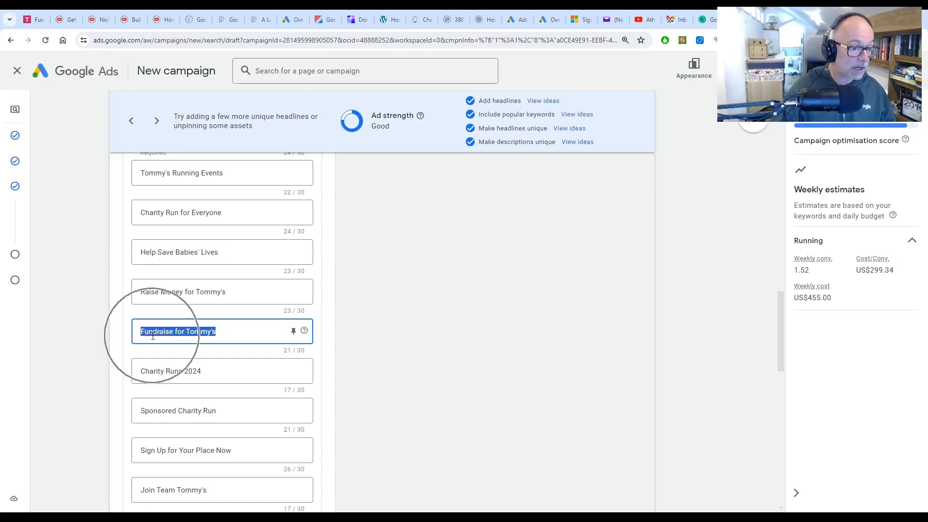
left_click_drag(203, 371, 110, 366)
left_click(208, 369)
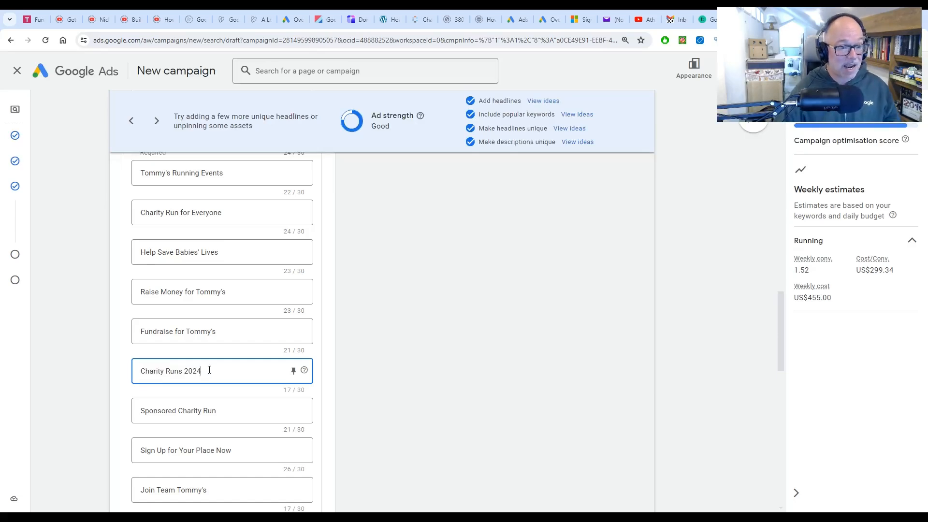
left_click_drag(202, 371, 184, 371)
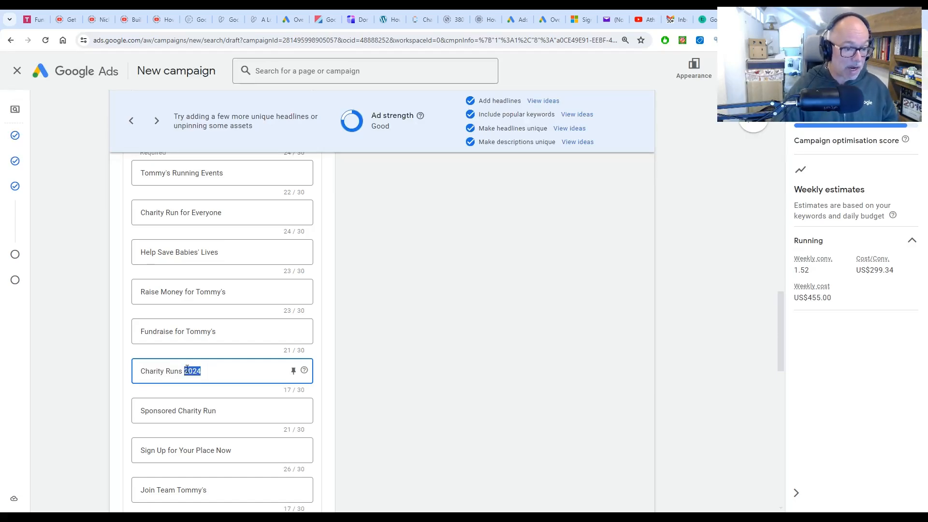
left_click(213, 375)
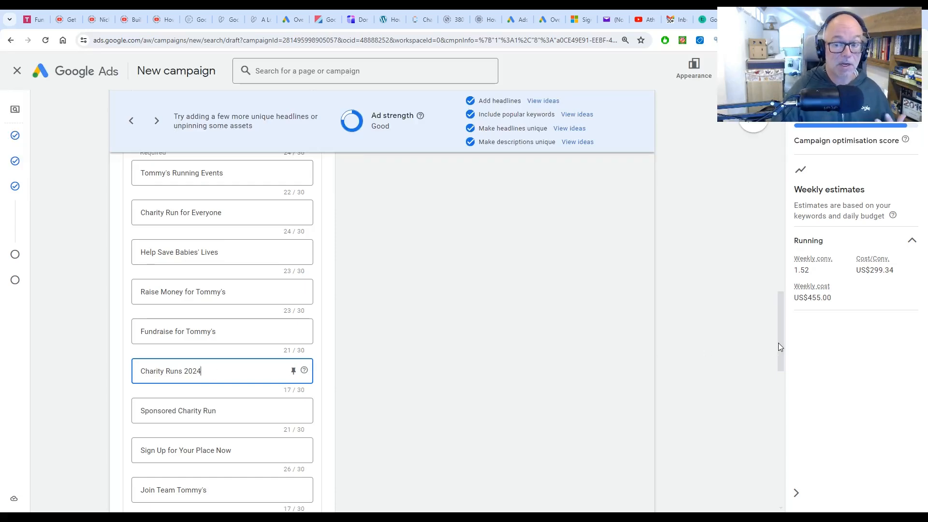
left_click_drag(779, 347, 778, 378)
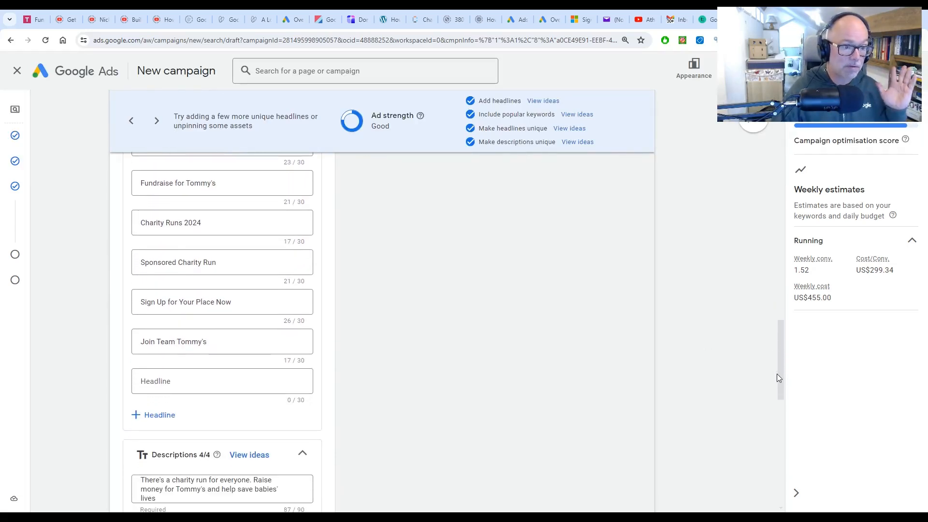
left_click_drag(234, 263, 113, 266)
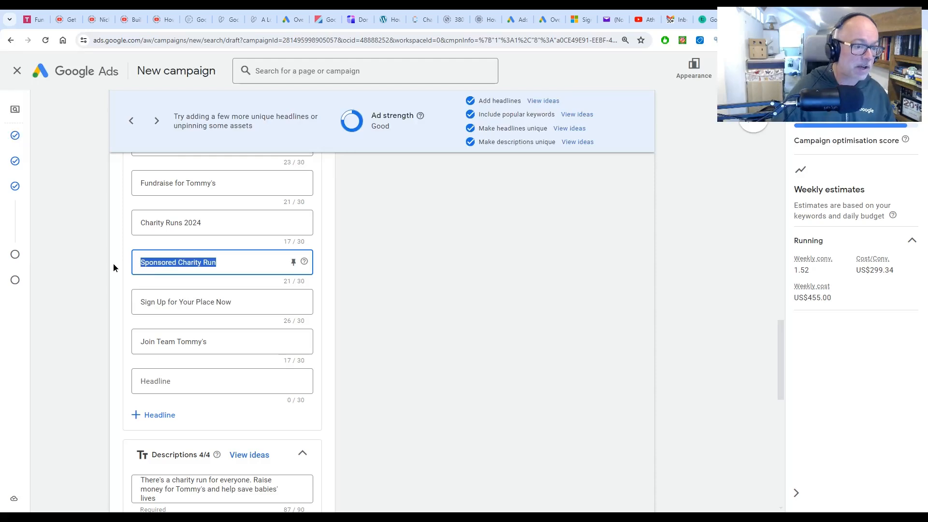
left_click_drag(221, 312, 127, 304)
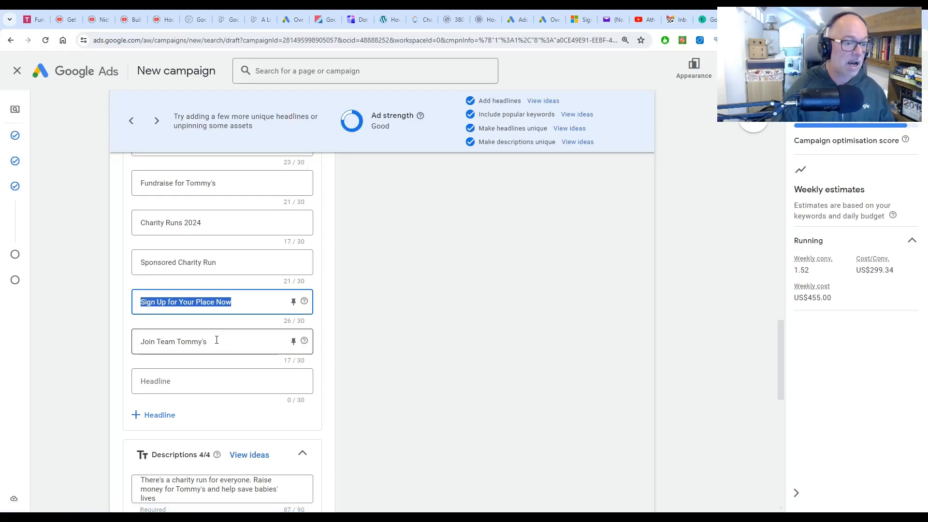
left_click_drag(216, 340, 129, 352)
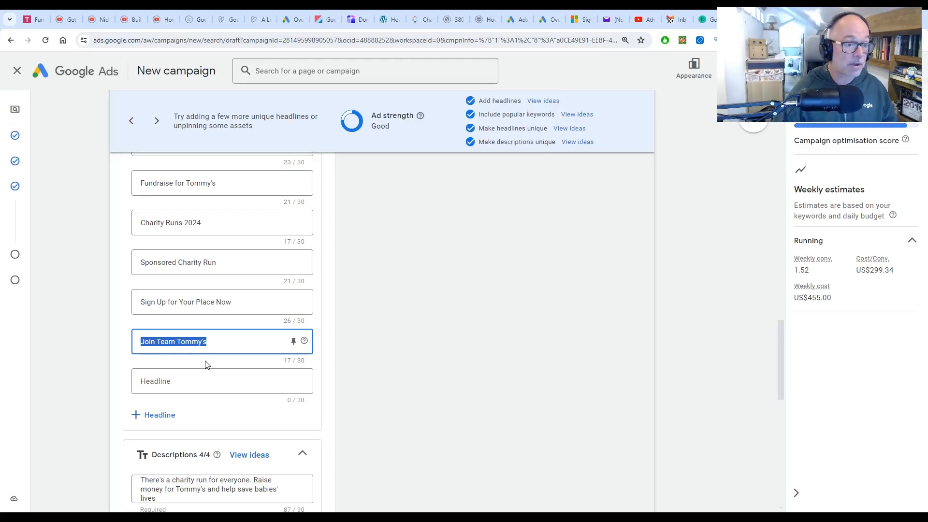
scroll(195, 296, "up", 4)
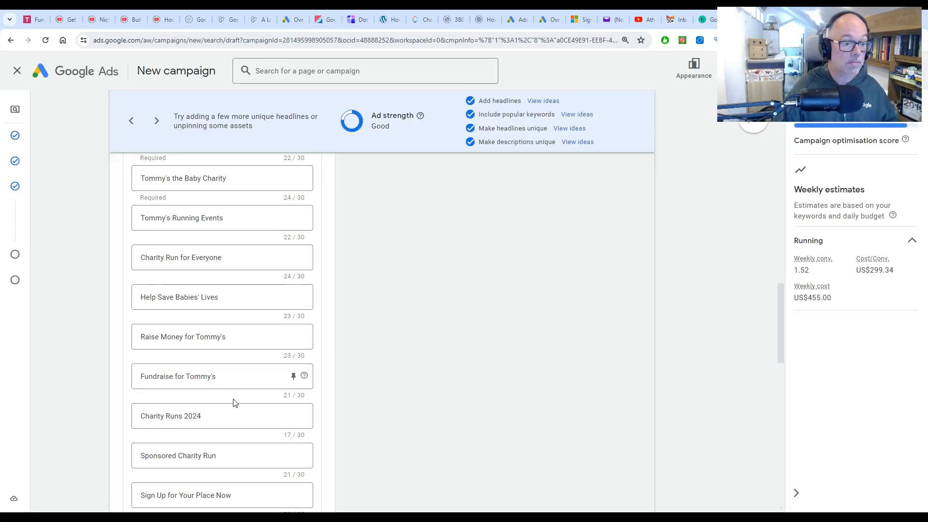
- Review the wording of the ad's four descriptions, including the charity message and the named running events
scroll(233, 403, "down", 5)
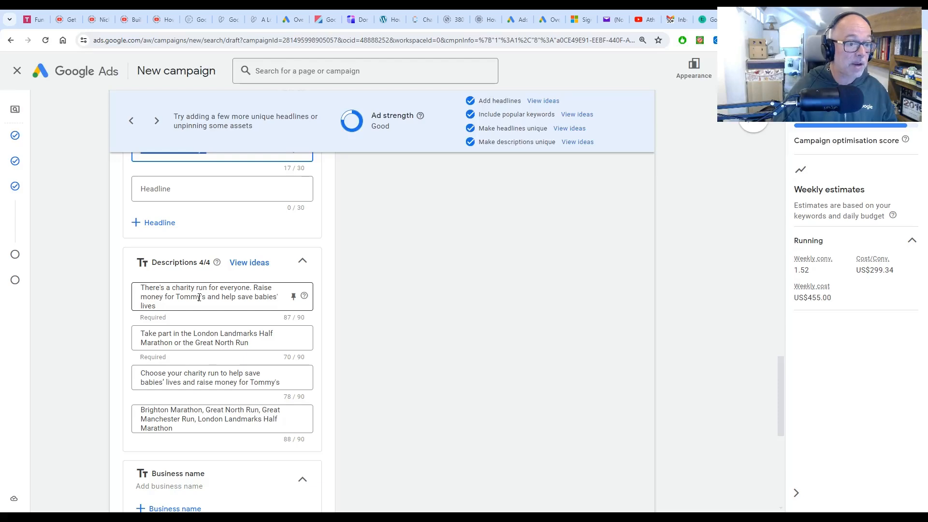
left_click_drag(207, 288, 167, 297)
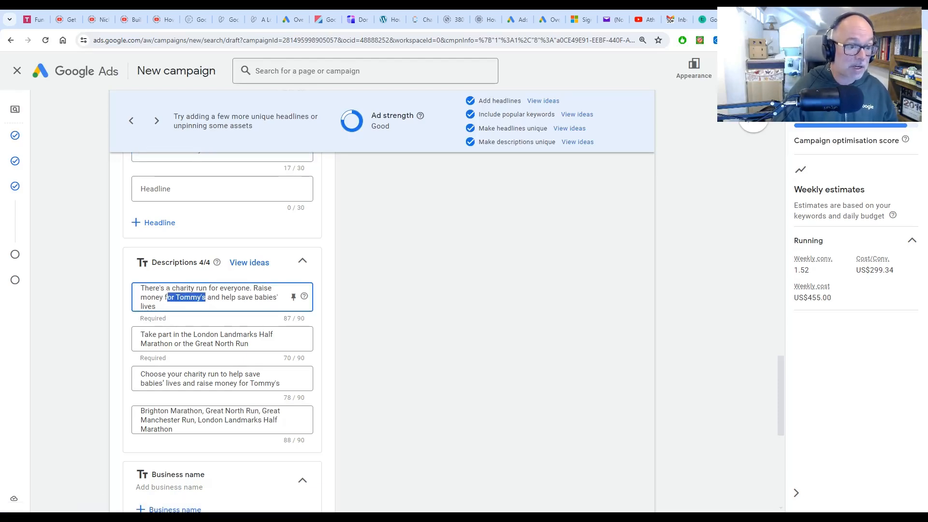
left_click_drag(237, 298, 155, 306)
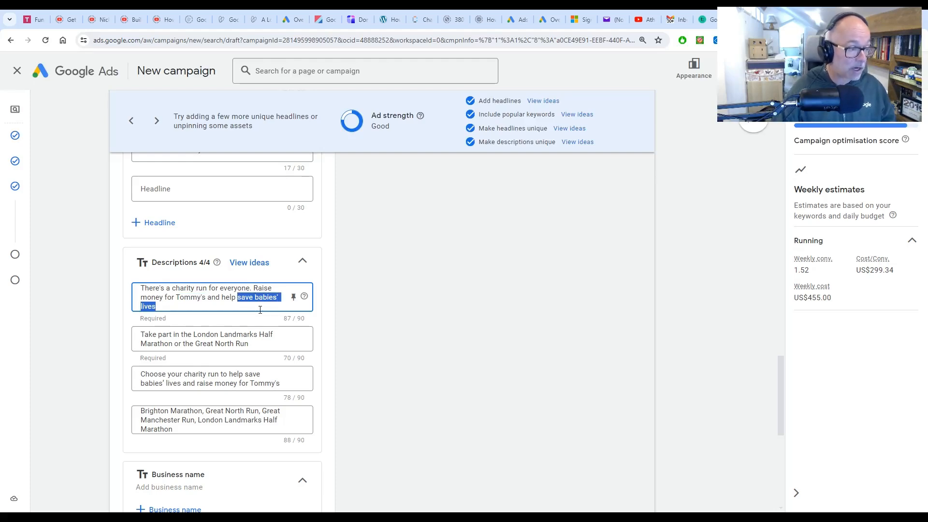
left_click(203, 335)
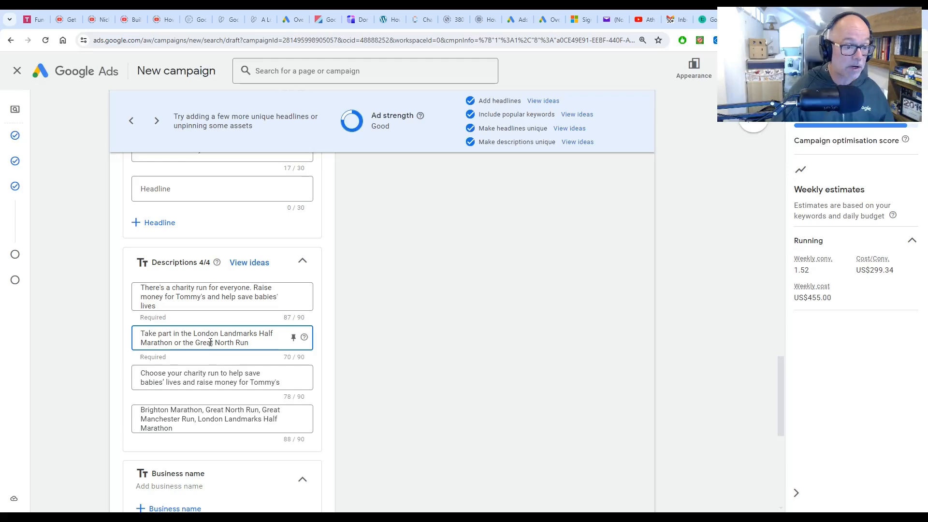
left_click_drag(257, 343, 103, 332)
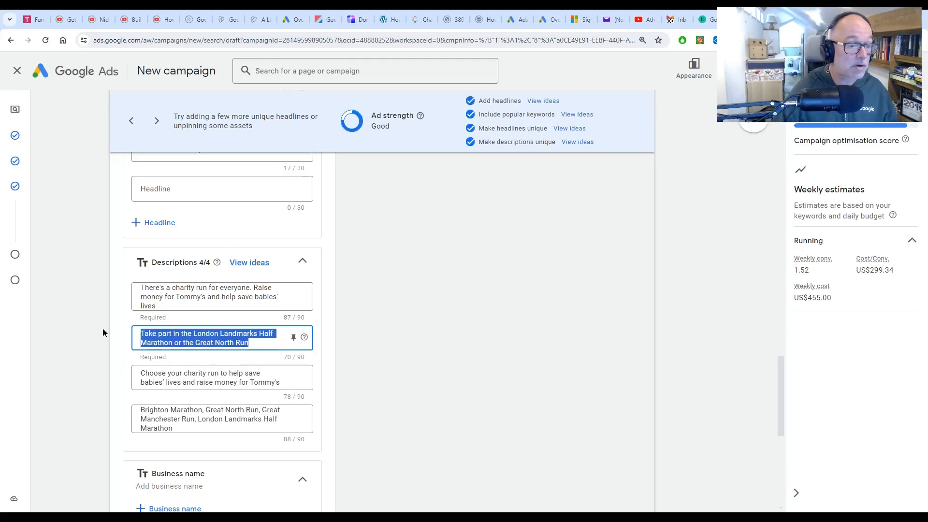
left_click(102, 333)
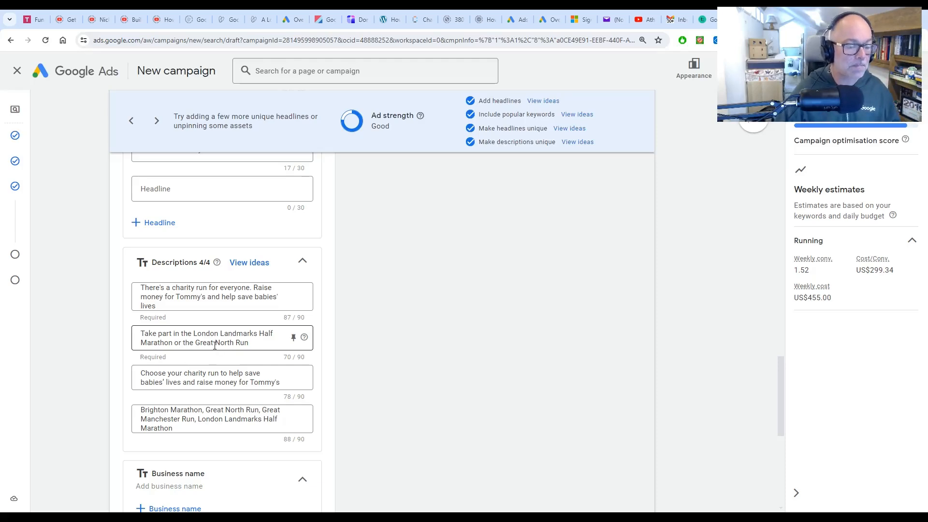
left_click_drag(142, 375, 280, 384)
left_click_drag(159, 307, 149, 289)
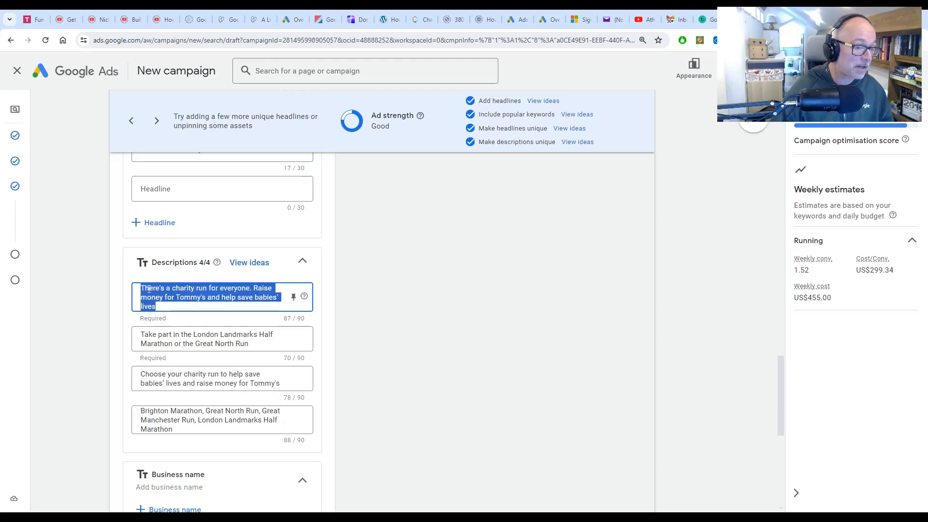
left_click(97, 382)
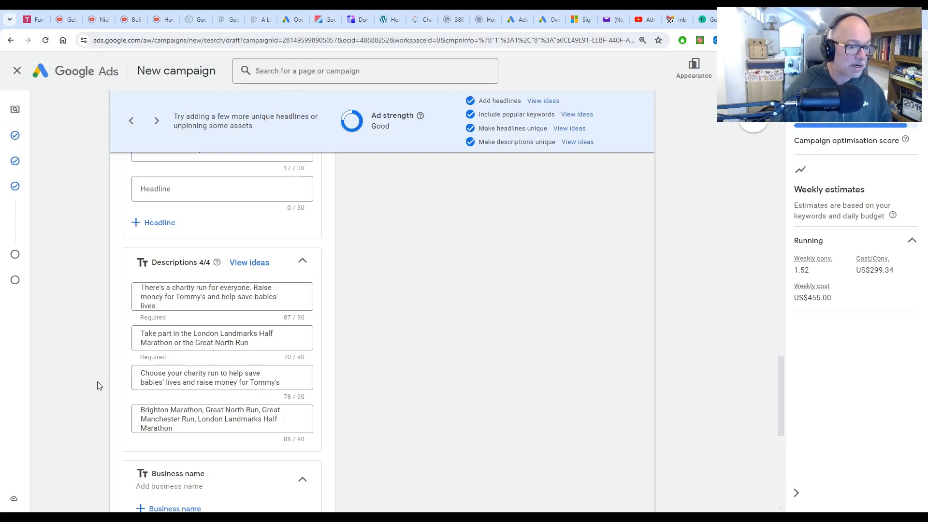
left_click(204, 424)
left_click_drag(204, 424, 135, 410)
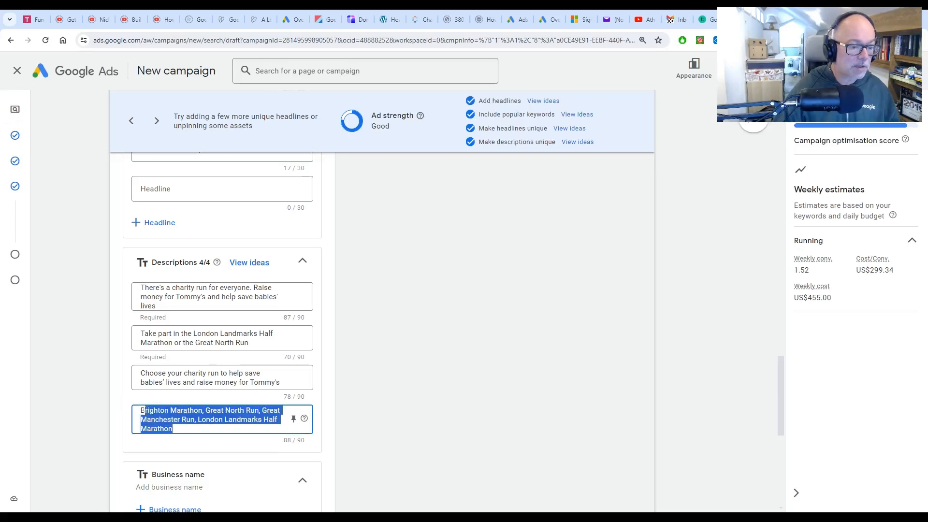
left_click(84, 425)
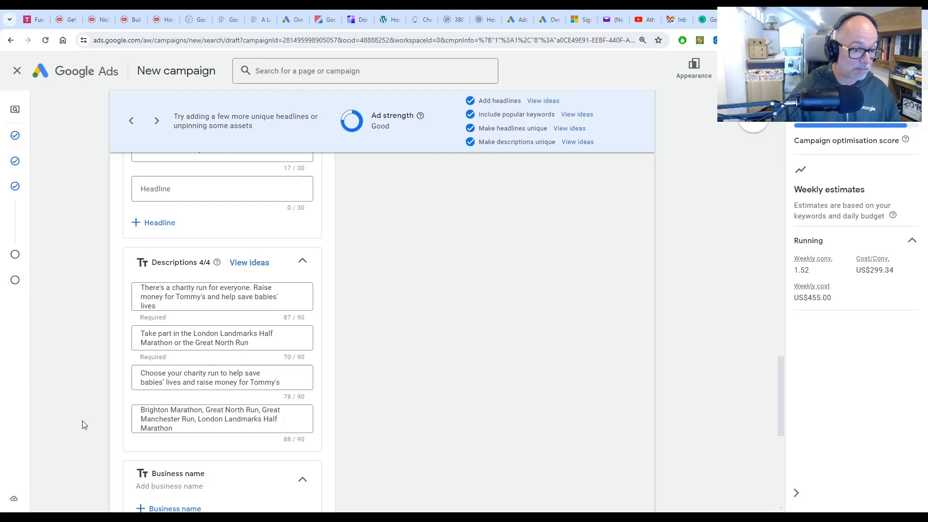
left_click(217, 411)
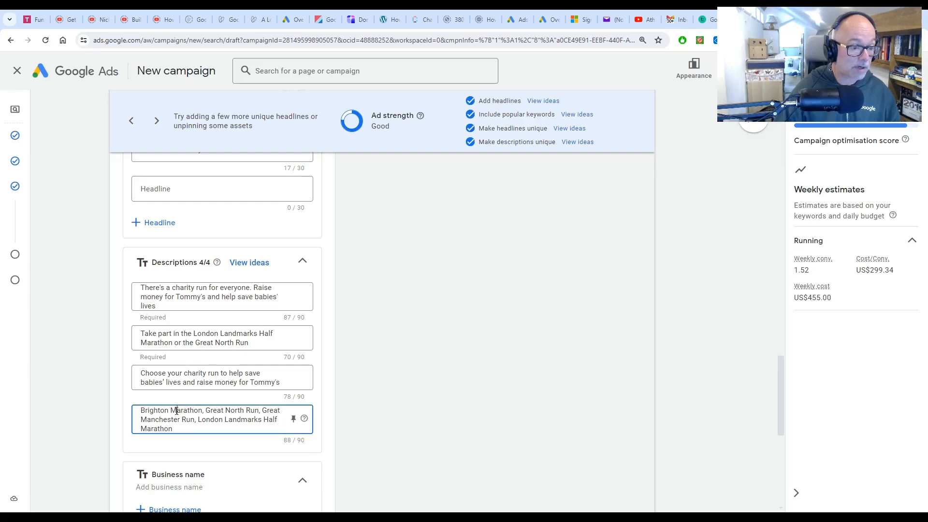
left_click(169, 411)
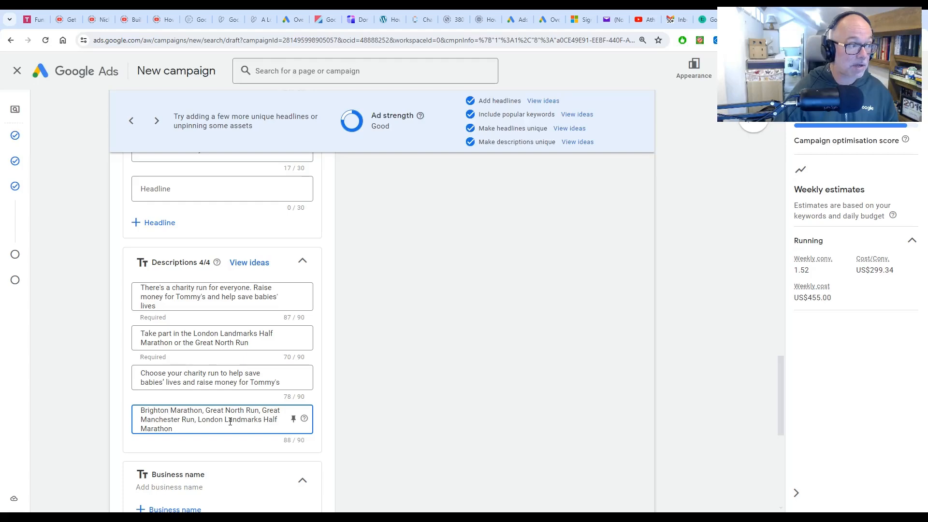
left_click(97, 404)
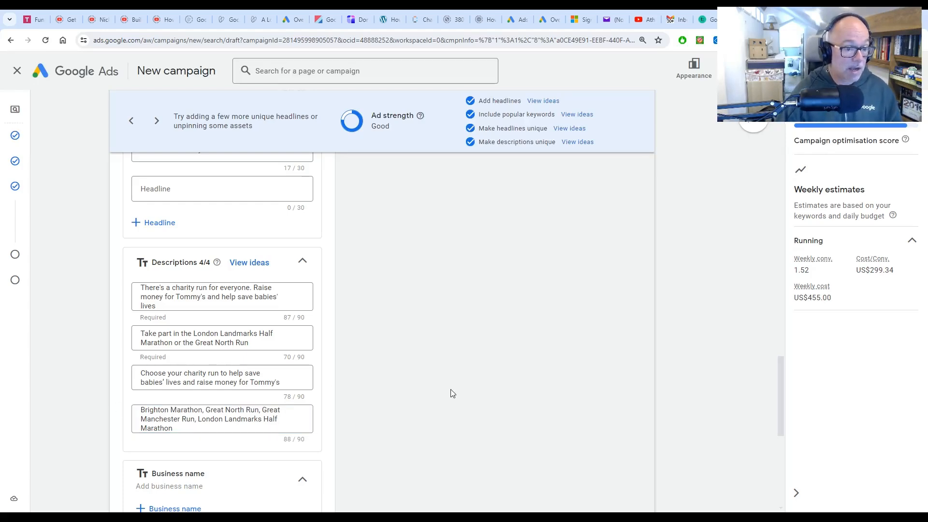
- Switch the ad preview to the desktop version to examine how the headlines and descriptions combine
scroll(450, 393, "down", 5)
scroll(454, 394, "up", 15)
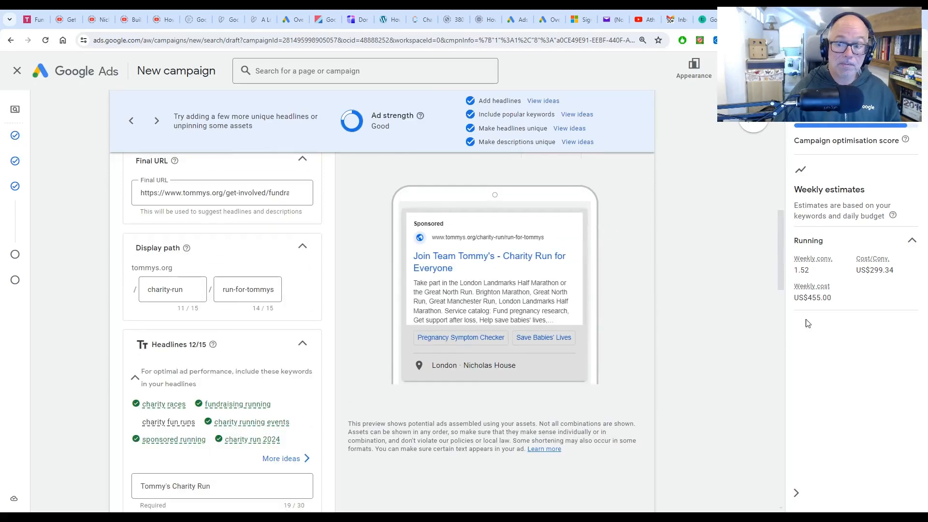
scroll(776, 262, "up", 2)
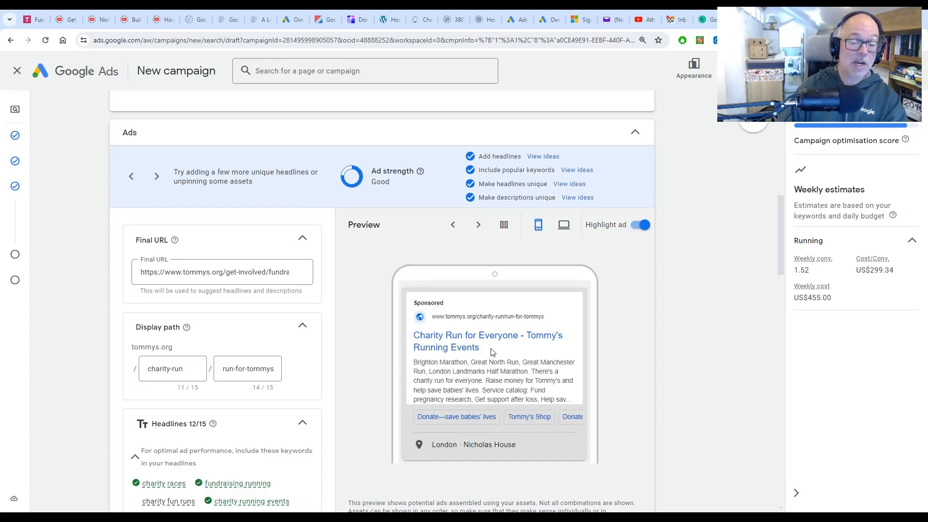
left_click(569, 233)
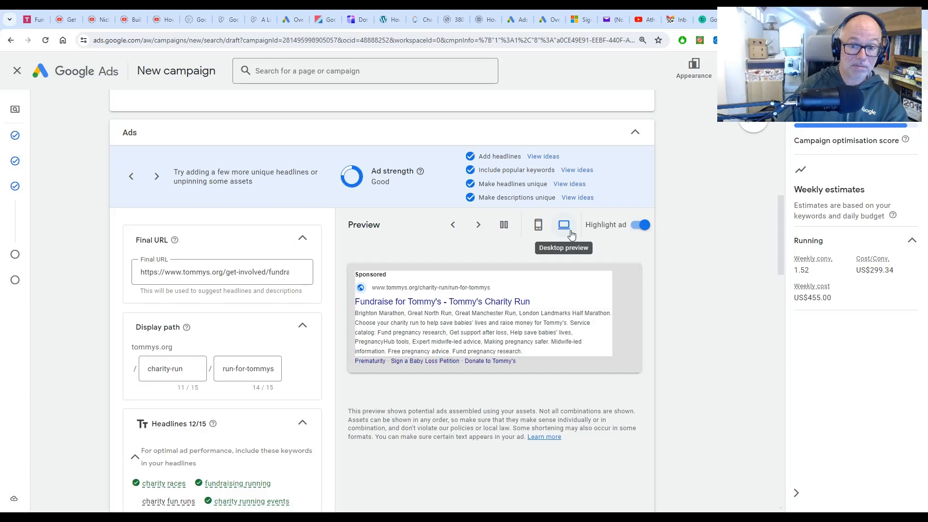
- Switch the ad preview to mobile and compare it with the ad highlighting turned off and on again
left_click(543, 231)
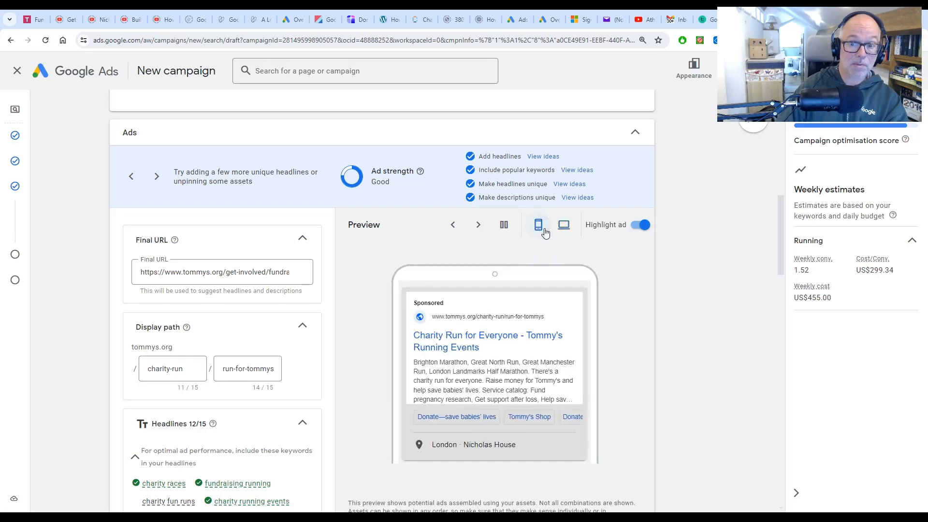
left_click(640, 235)
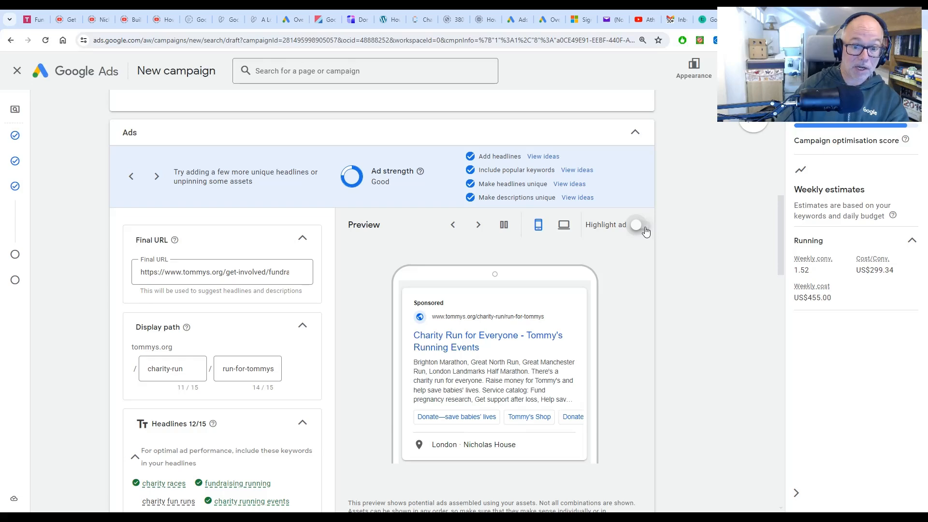
left_click(645, 231)
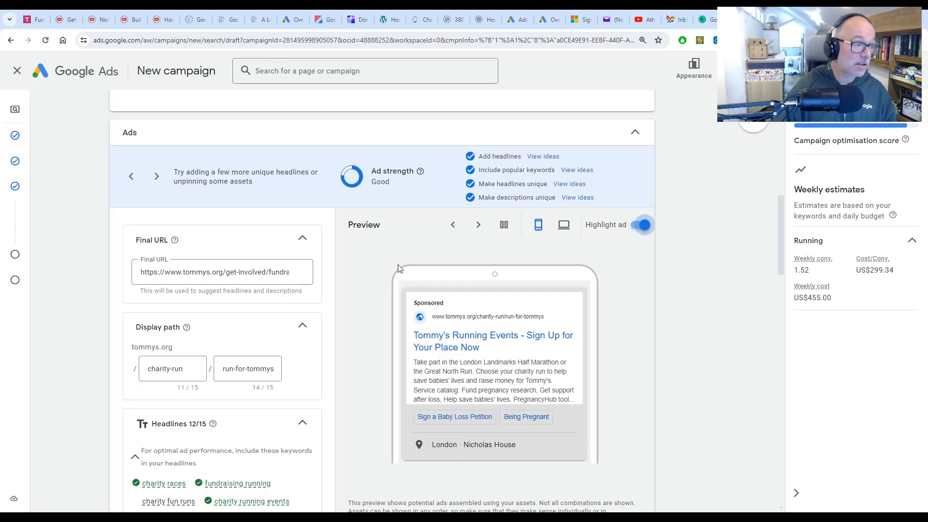
- Finish the ad after checking its business name, logo and sitelinks sections, and continue to the campaign's budget
scroll(386, 300, "down", 15)
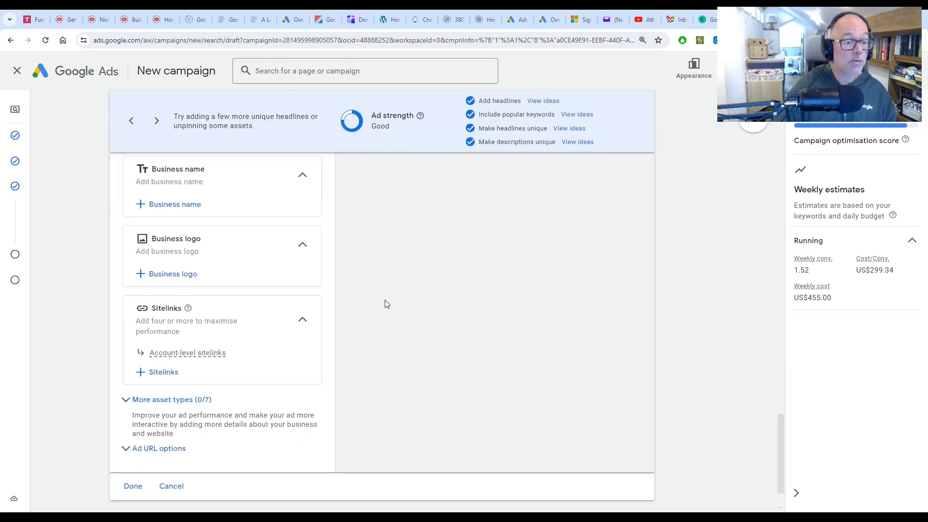
scroll(385, 300, "up", 4)
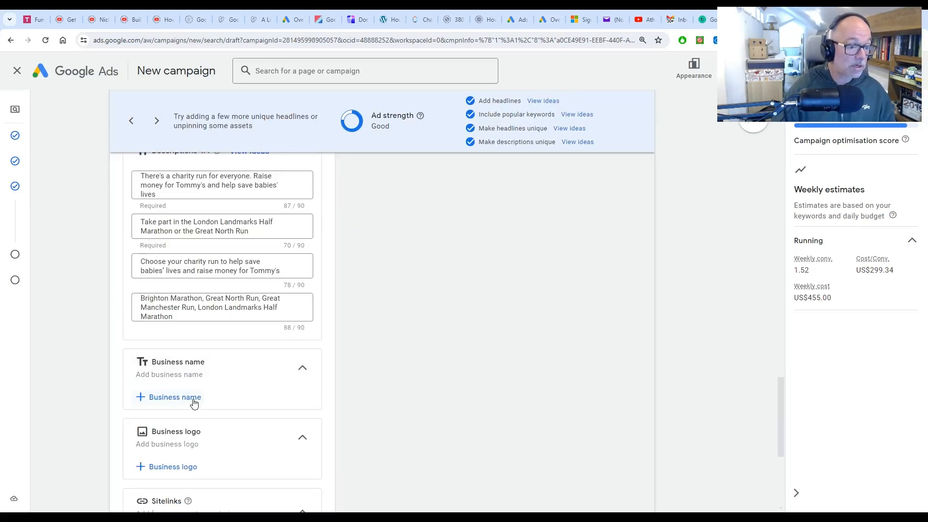
scroll(193, 402, "down", 4)
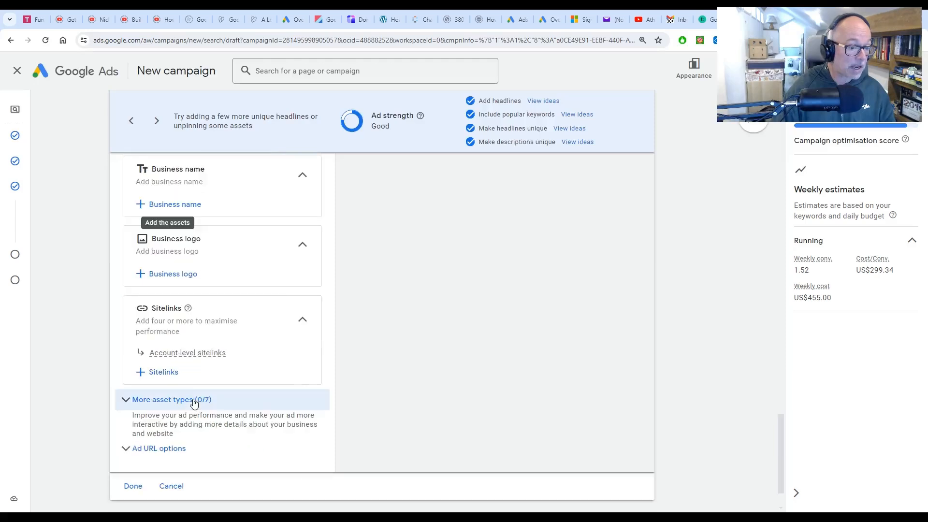
mouse_move(185, 355)
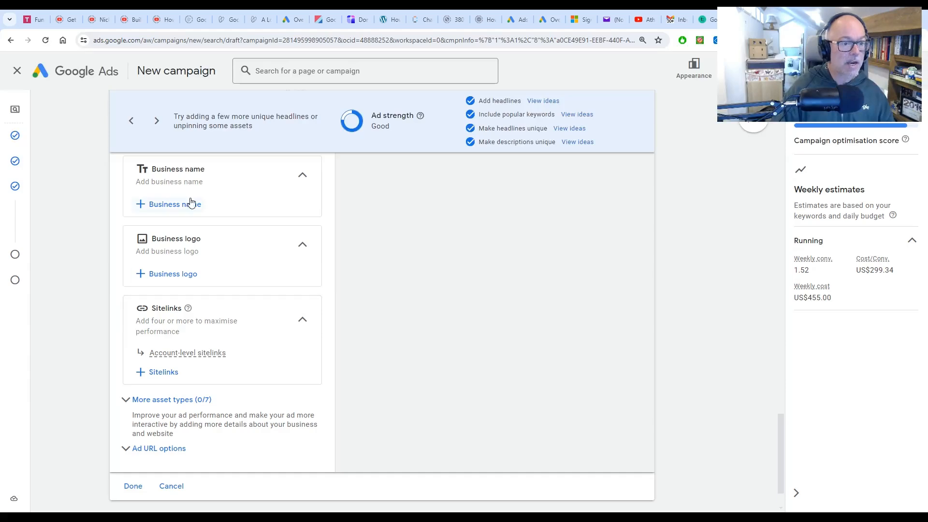
left_click(133, 486)
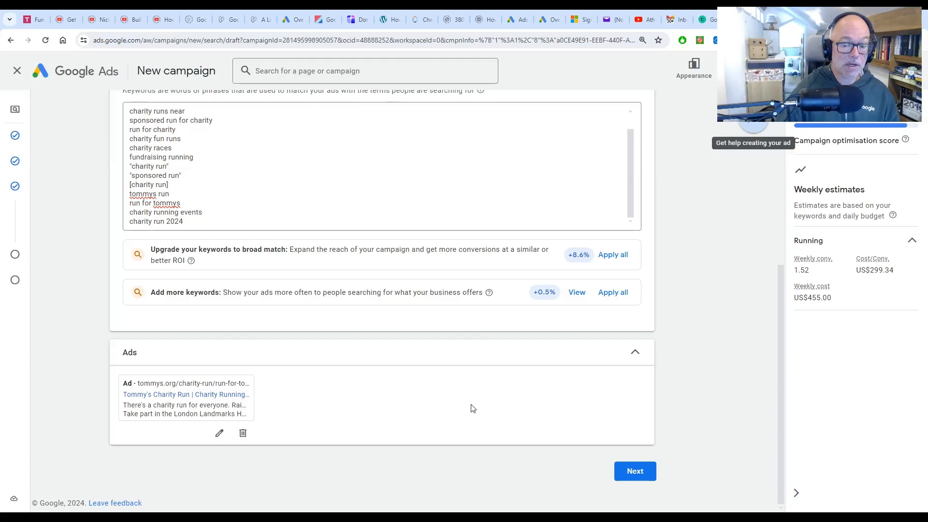
left_click(632, 475)
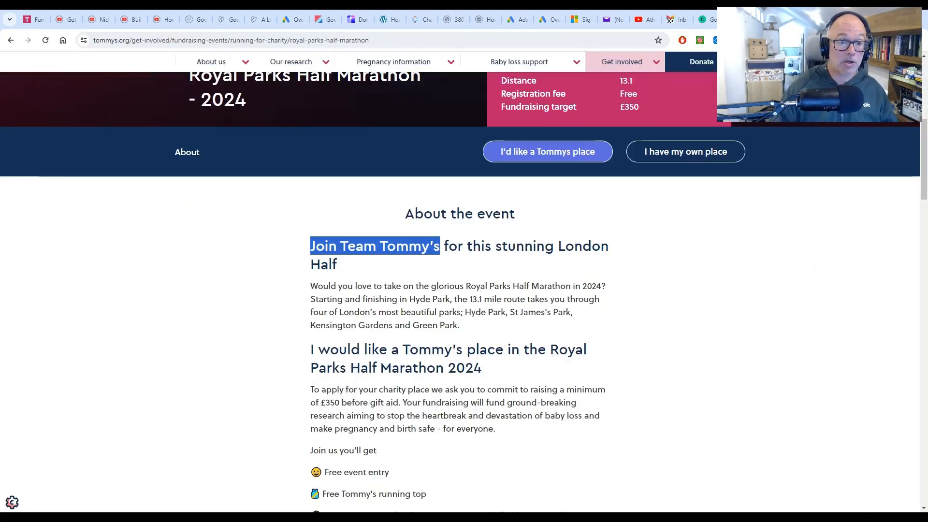
- Return from the Royal Parks Half Marathon page to the charity's event list and filter it to cycle, walk or swim events
left_click(323, 216)
scroll(324, 215, "up", 8)
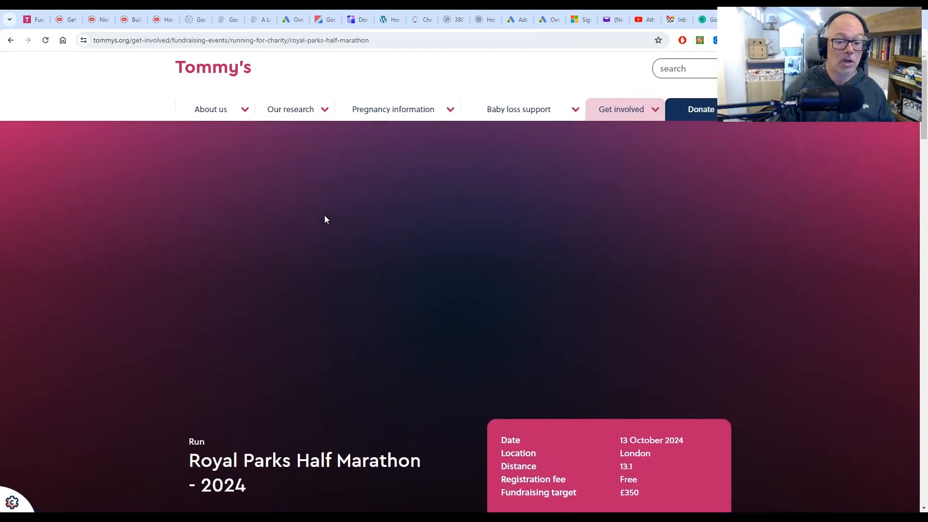
key("alt+Left")
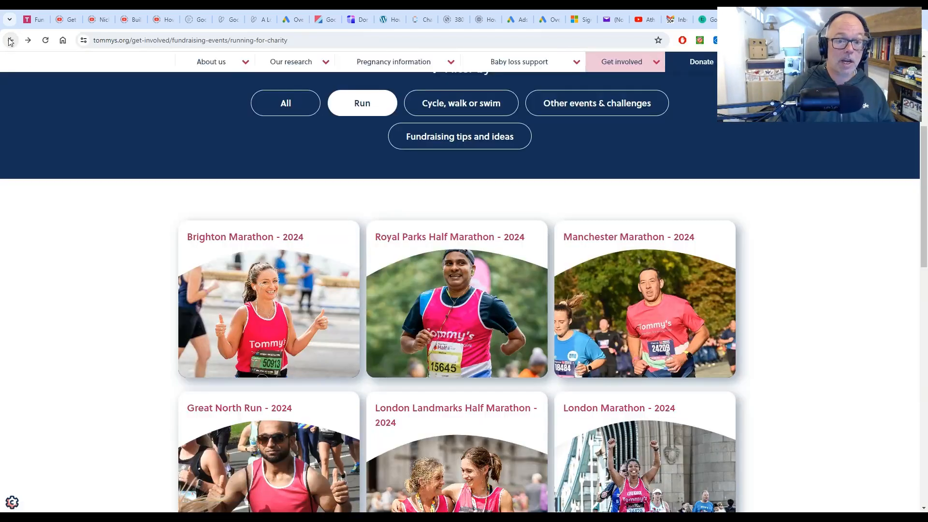
left_click(444, 110)
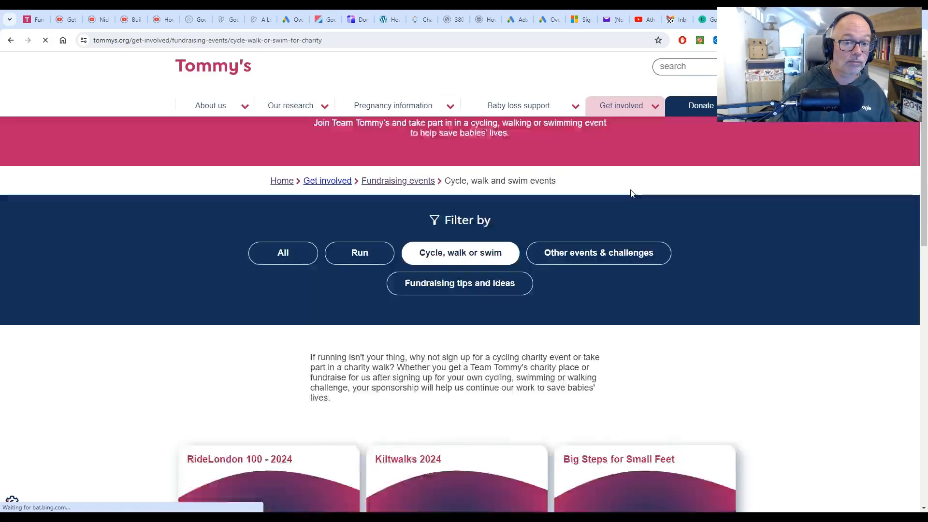
scroll(706, 236, "down", 8)
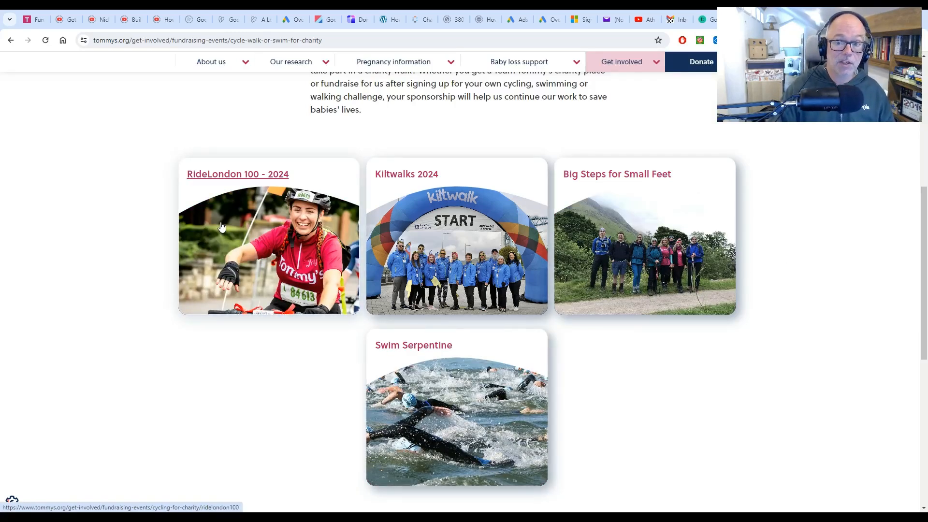
- Examine the RideLondon 100 – 2024 event page and return to the list of cycle, walk and swim events
left_click(270, 209)
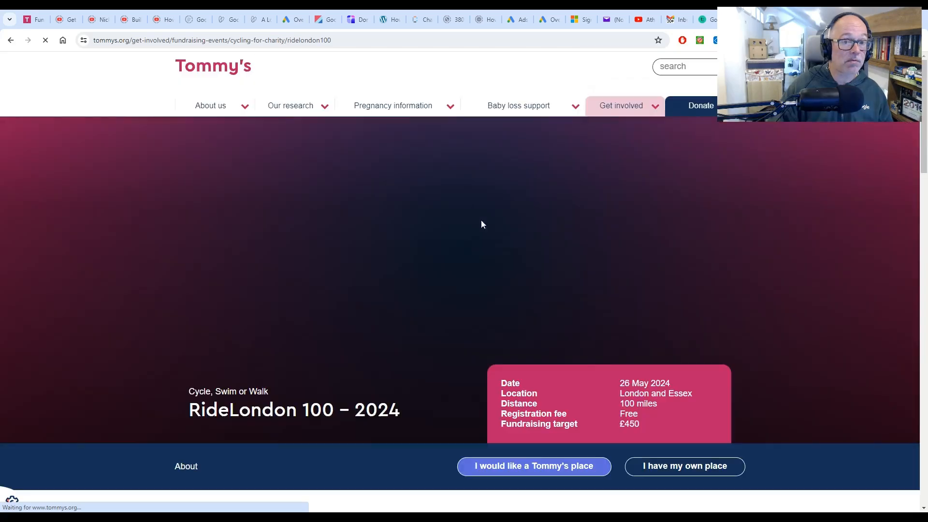
scroll(317, 259, "down", 3)
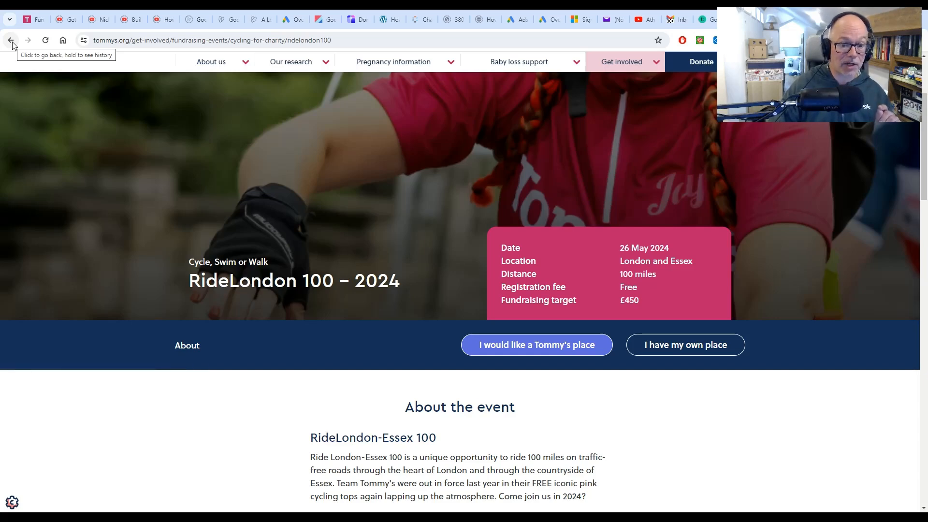
left_click(12, 41)
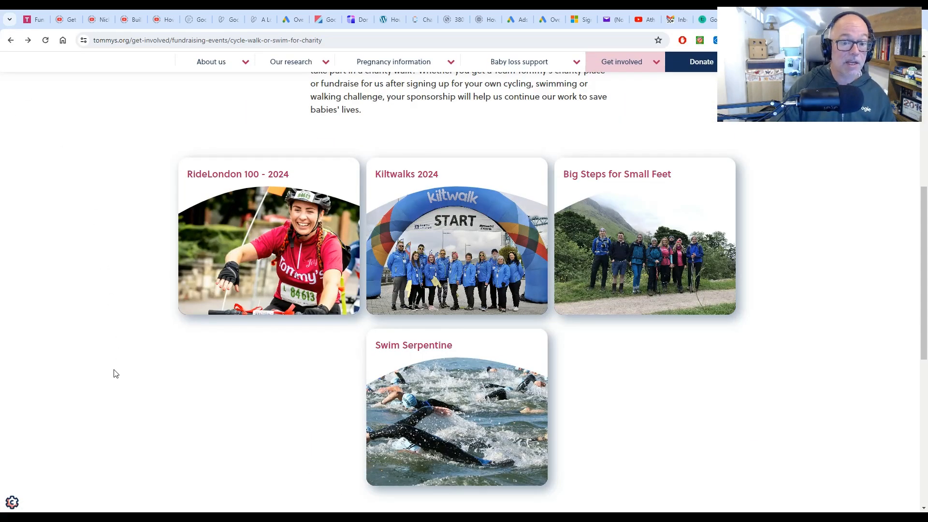
- Look over the cycle, walk and swim events and open the Swim Serpentine event page
scroll(116, 372, "down", 4)
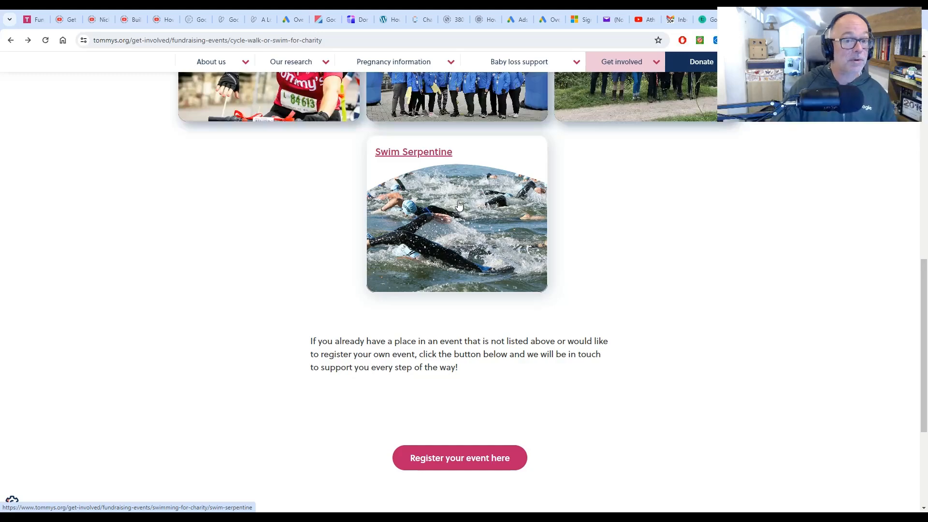
scroll(461, 215, "up", 8)
scroll(459, 261, "down", 8)
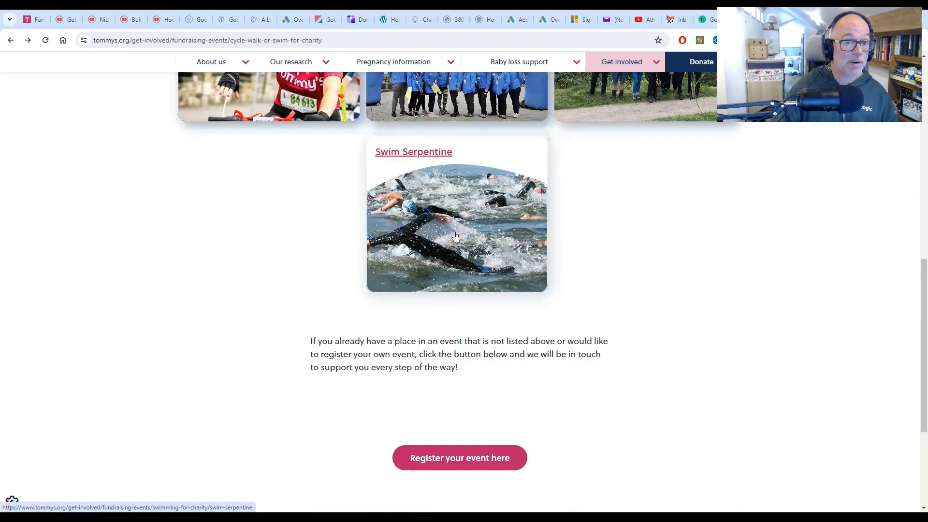
scroll(686, 319, "up", 4)
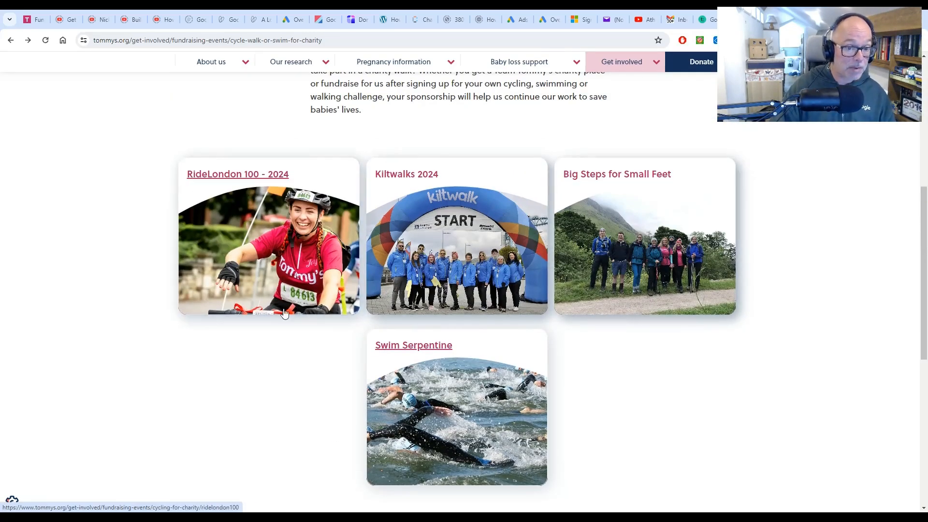
left_click(496, 394)
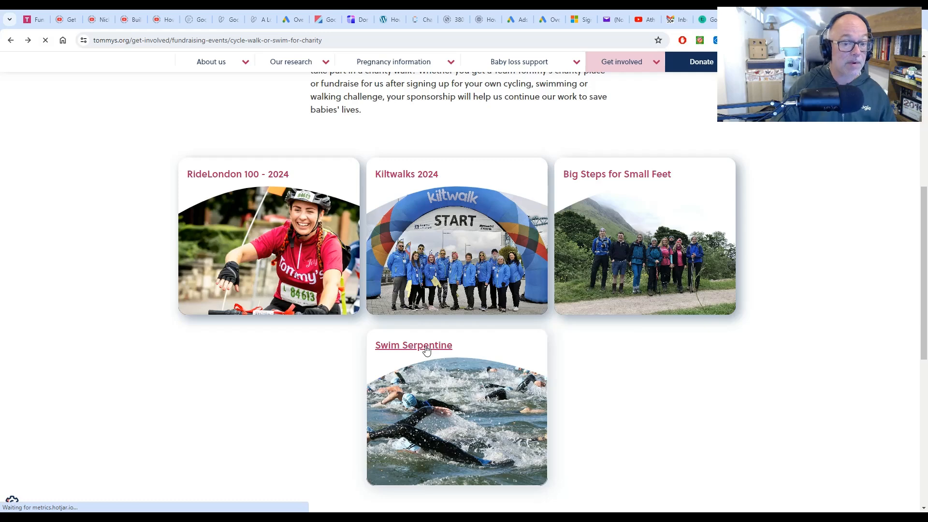
left_click(458, 377)
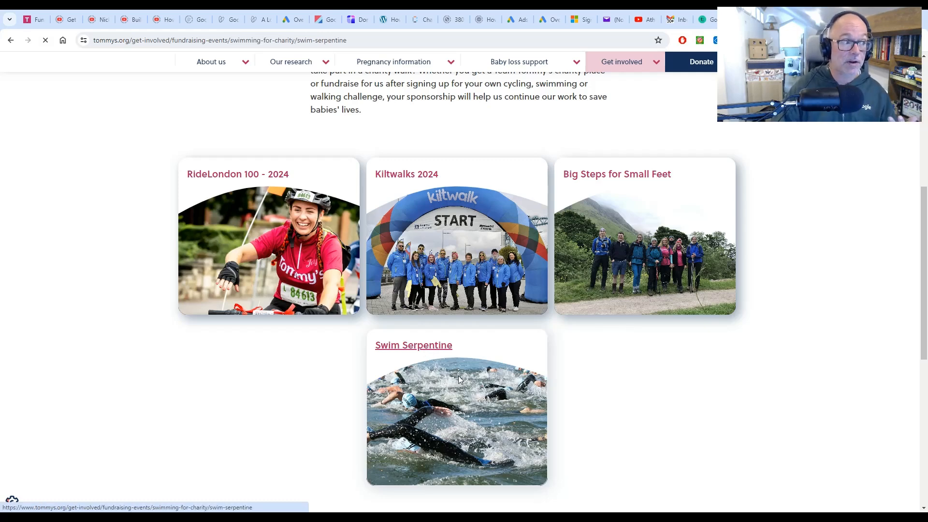
scroll(213, 309, "down", 7)
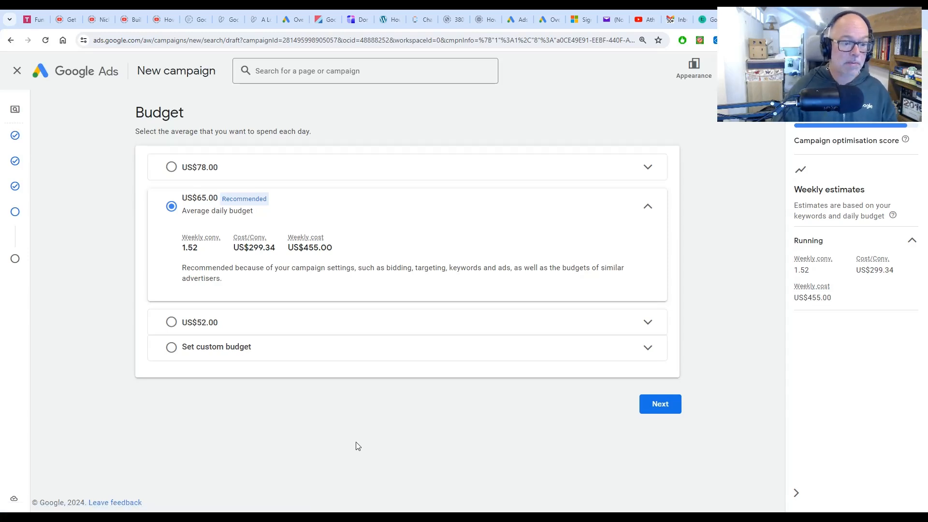
- Set a custom average daily budget of US$329 for the campaign and continue to the final review
left_click(172, 347)
double_click(209, 302)
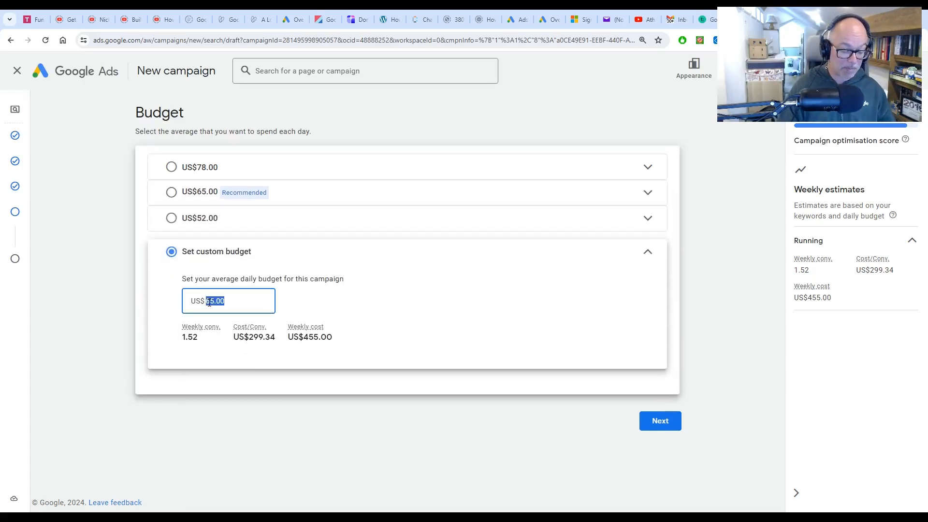
type("329")
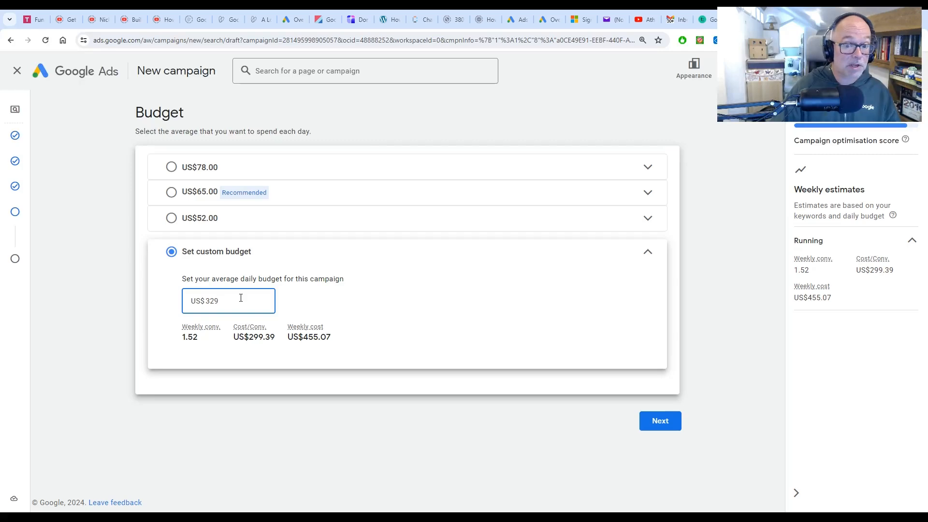
left_click(661, 422)
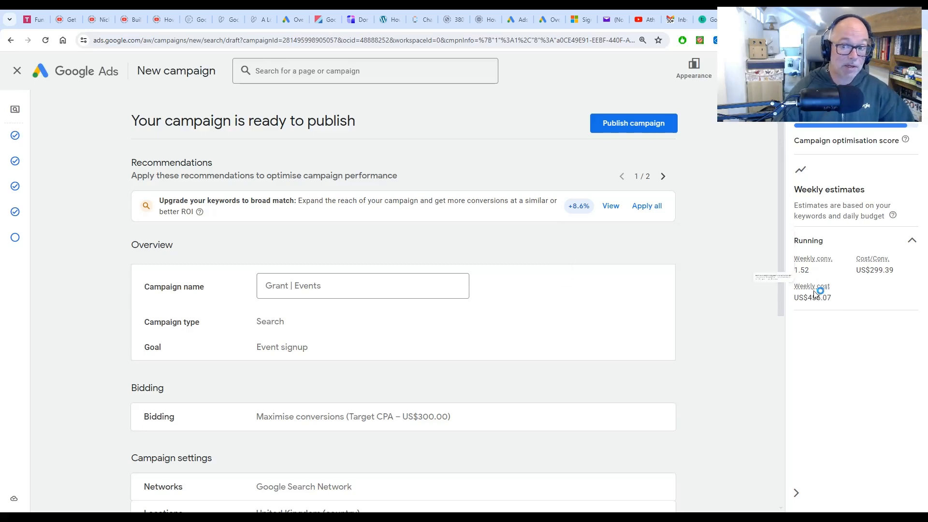
- Check the weekly estimates and the summary of settings, keywords, ads and budget, and publish the Grant | Events campaign
mouse_move(803, 261)
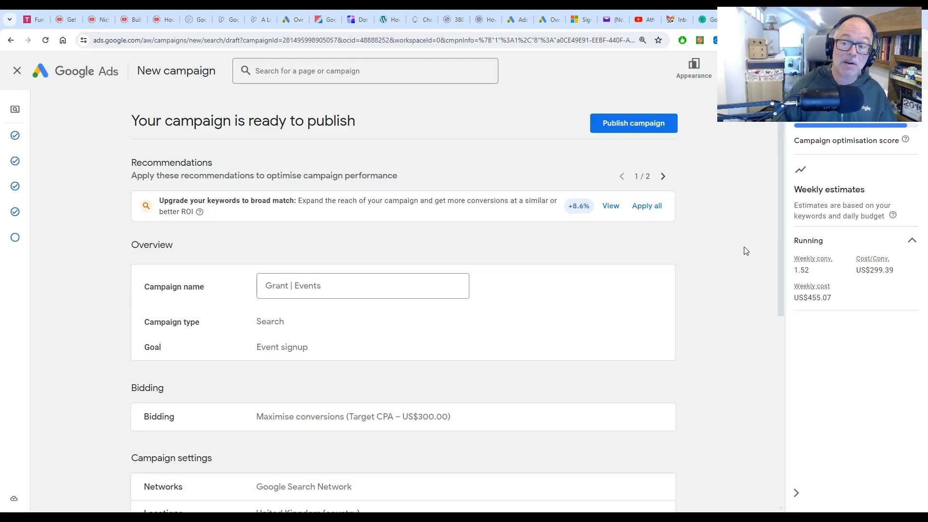
key("ctrl")
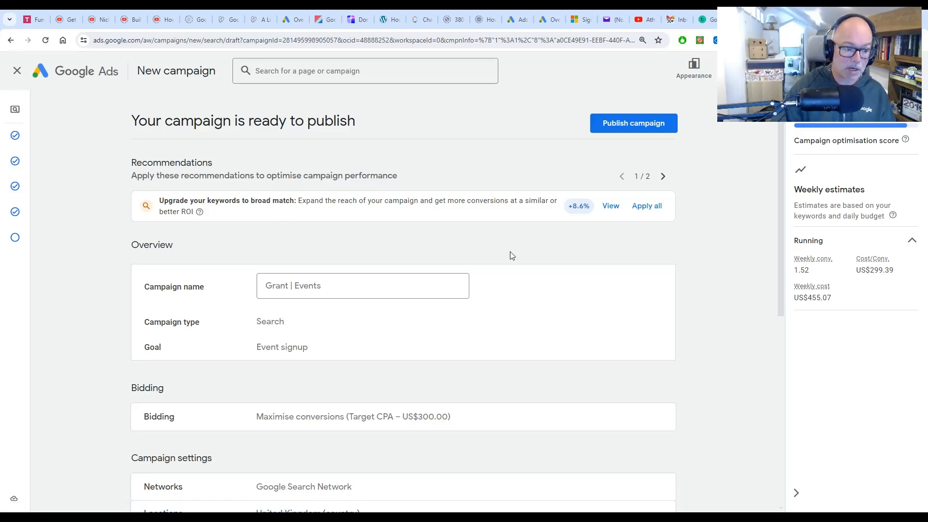
scroll(512, 255, "down", 7)
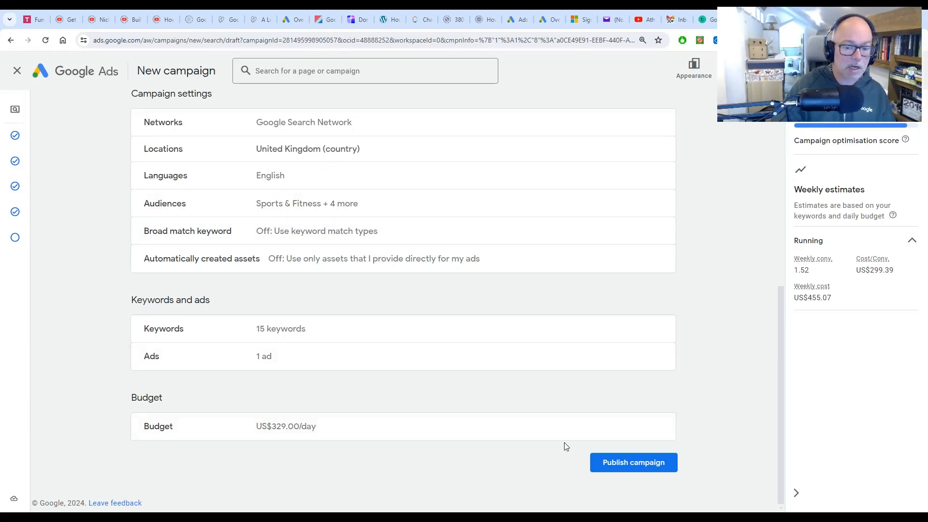
left_click(628, 464)
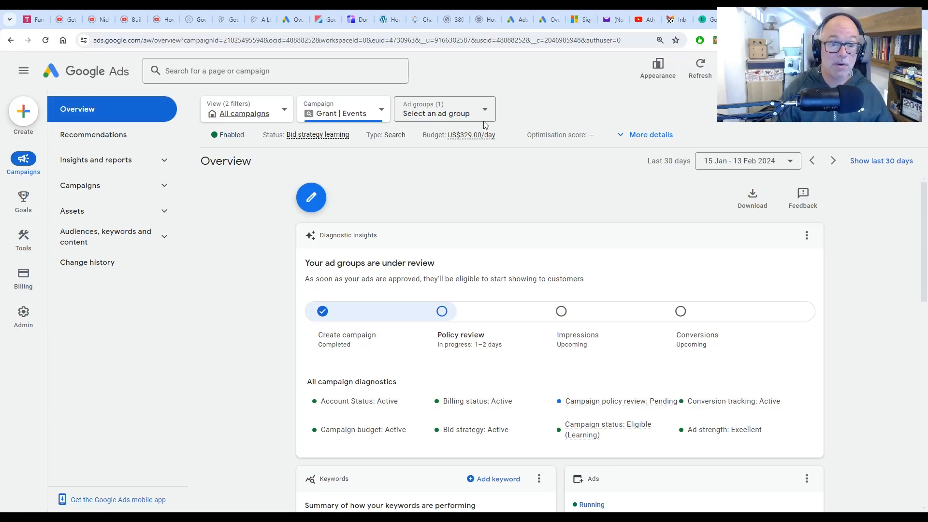
- Examine the published campaign's overview, including its keywords, locations and the diagnostic stages from creation to conversions
scroll(477, 178, "down", 10)
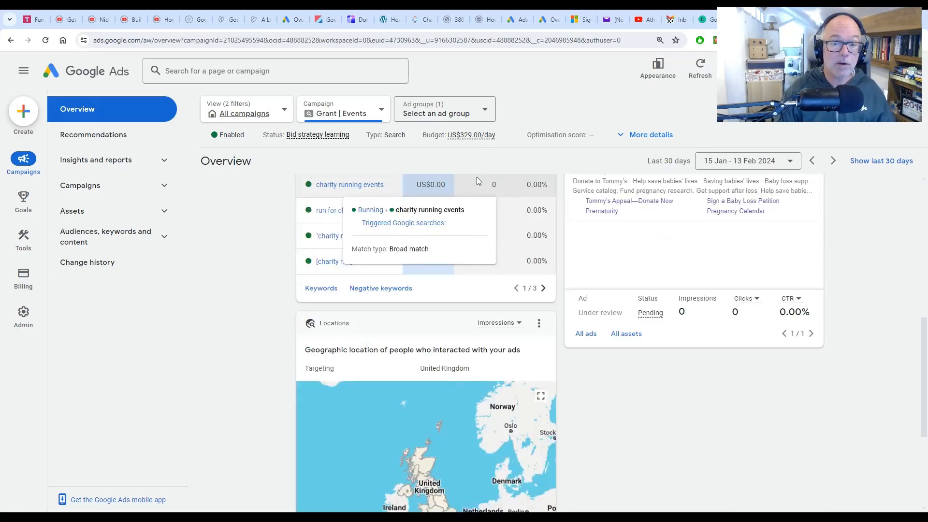
scroll(476, 178, "up", 10)
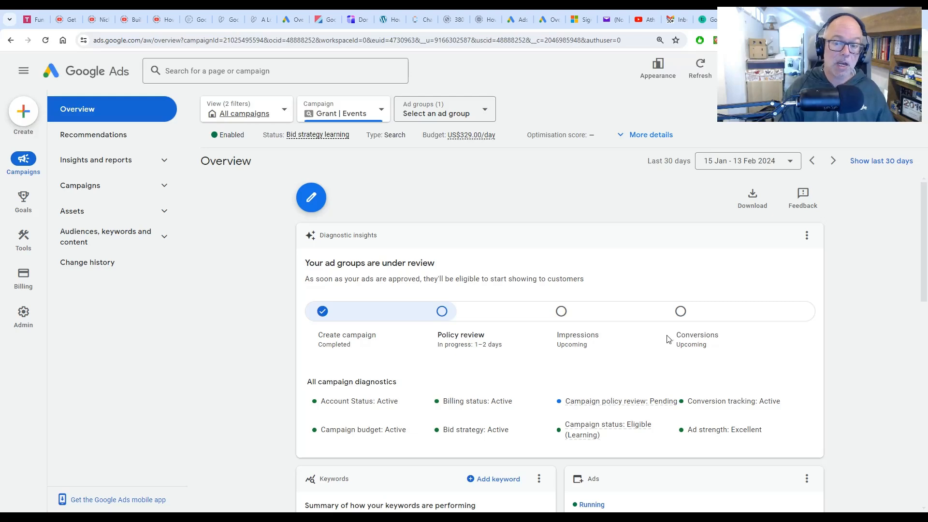
left_click(686, 310)
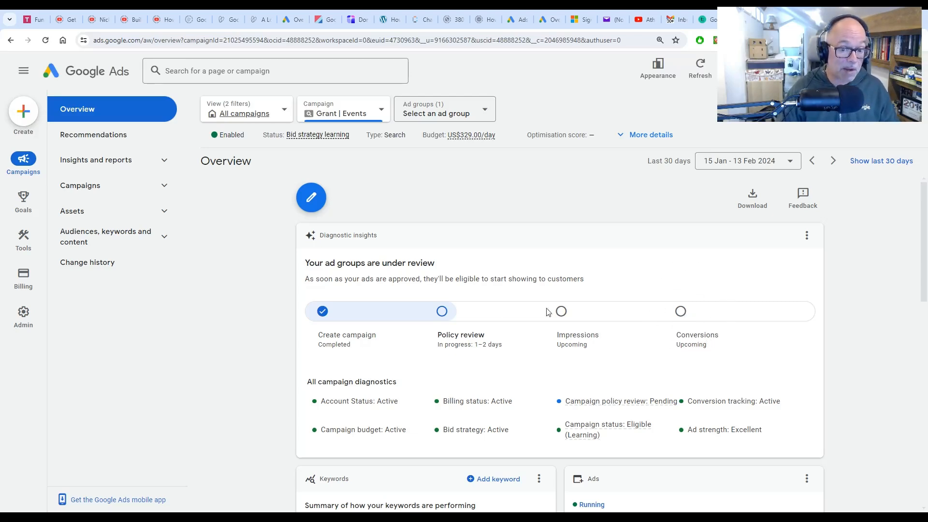
left_click(329, 315)
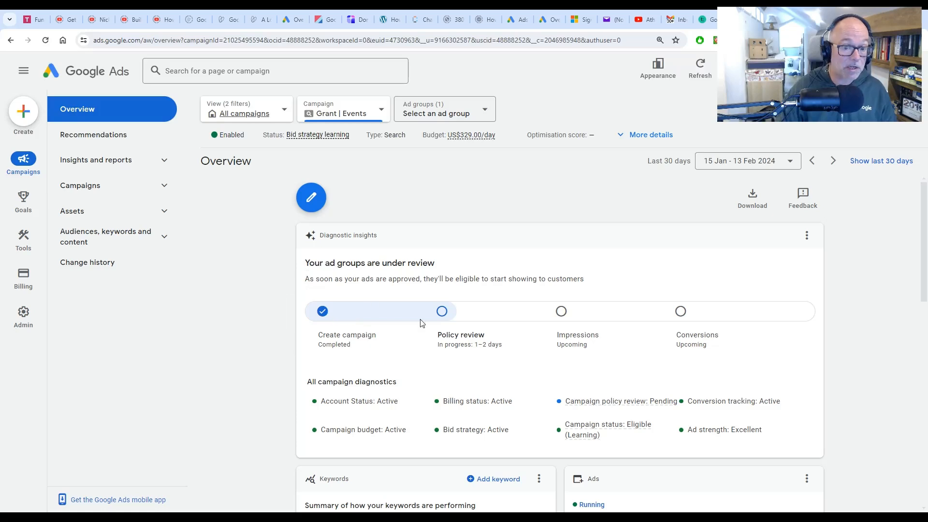
left_click(446, 315)
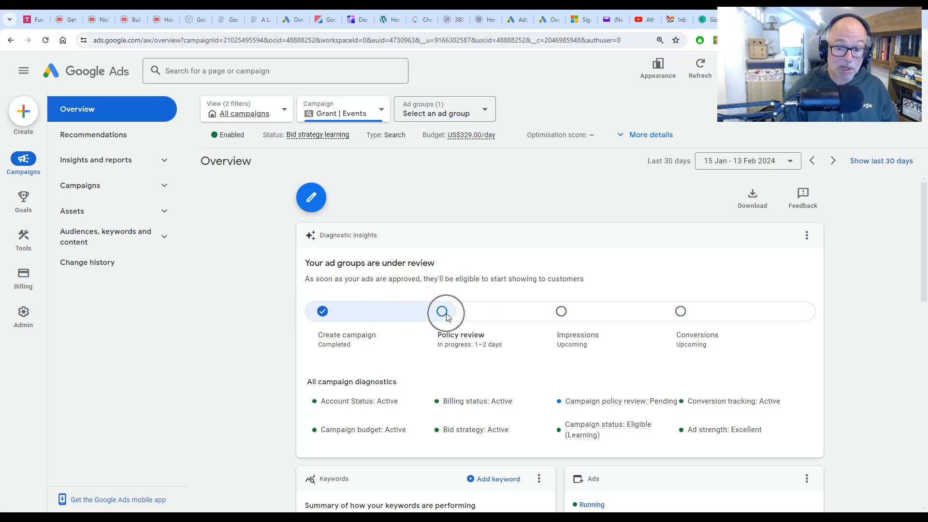
left_click(567, 320)
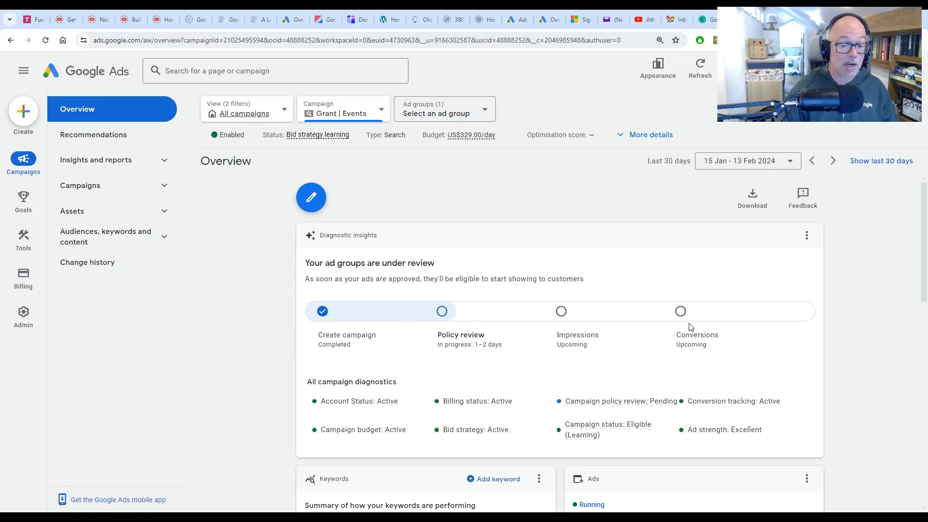
- Open the campaigns list from the Grant | Events overview and widen it to all campaigns in the account
left_click(723, 312)
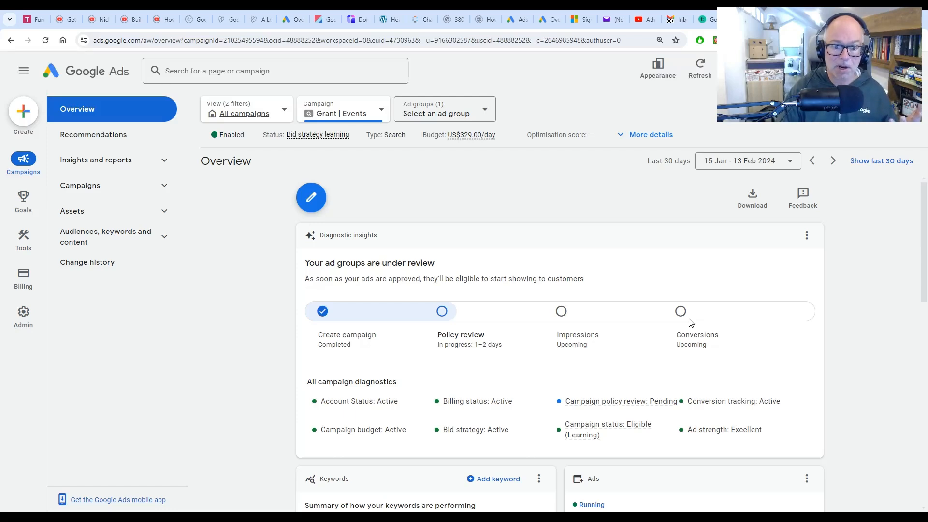
scroll(692, 323, "down", 4)
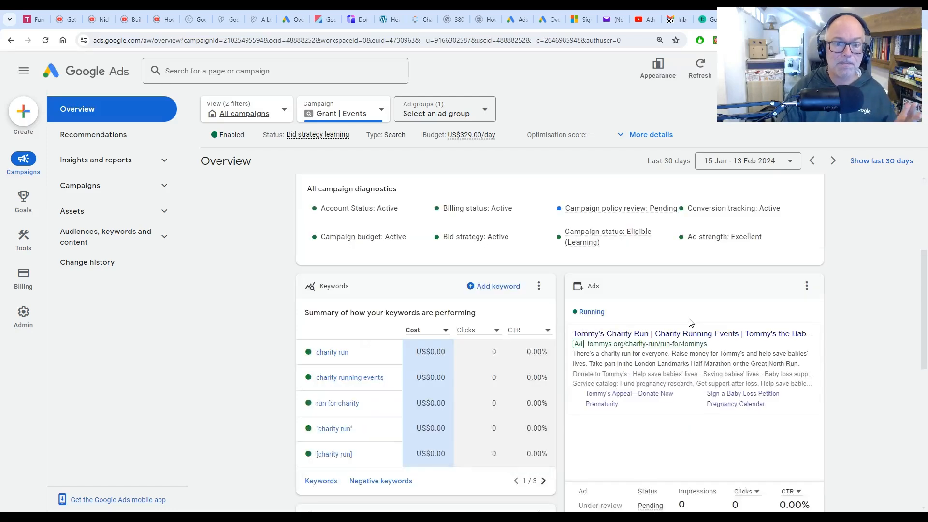
left_click(109, 194)
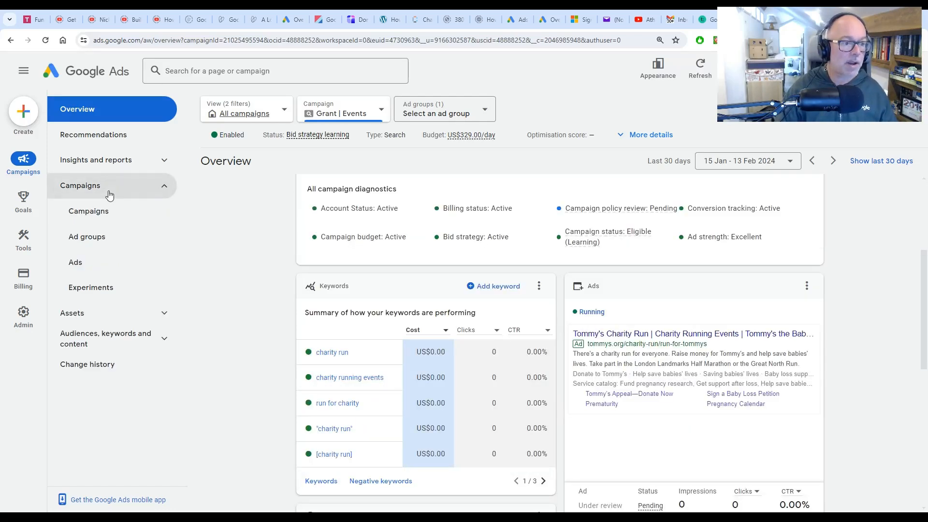
left_click(94, 213)
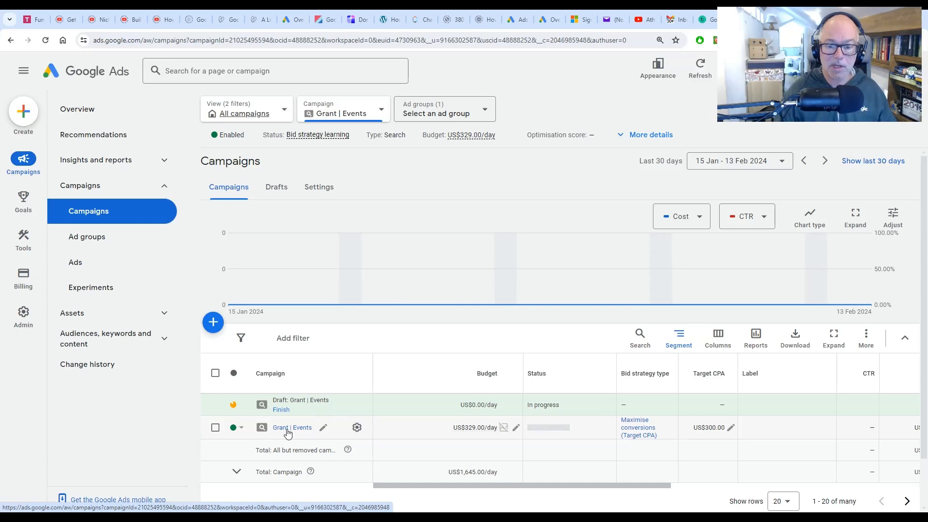
left_click(330, 108)
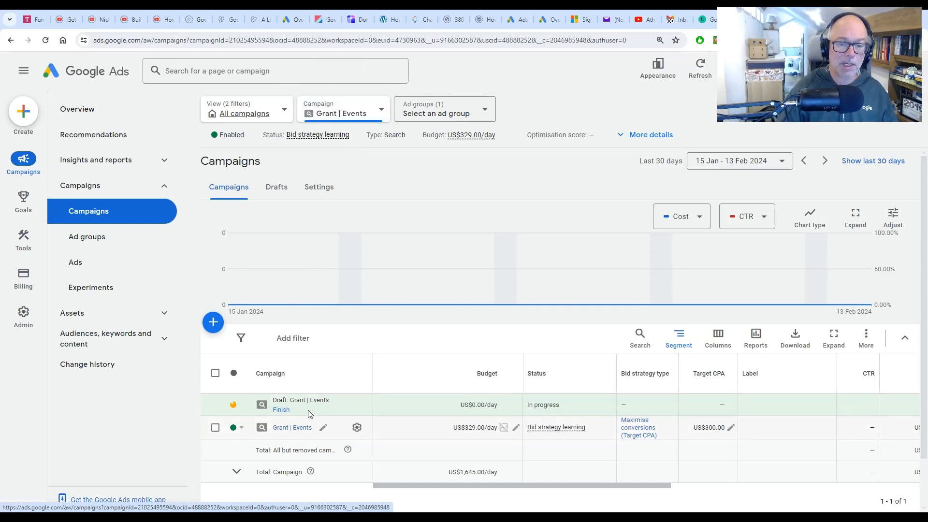
left_click(238, 117)
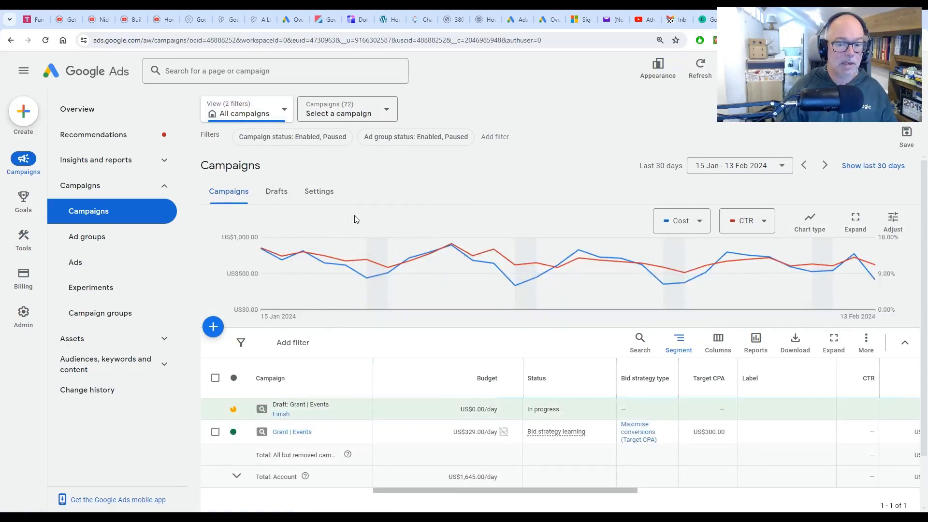
- Filter the campaigns list to campaigns with status Enabled and ad groups with status Enabled
scroll(334, 402, "down", 4)
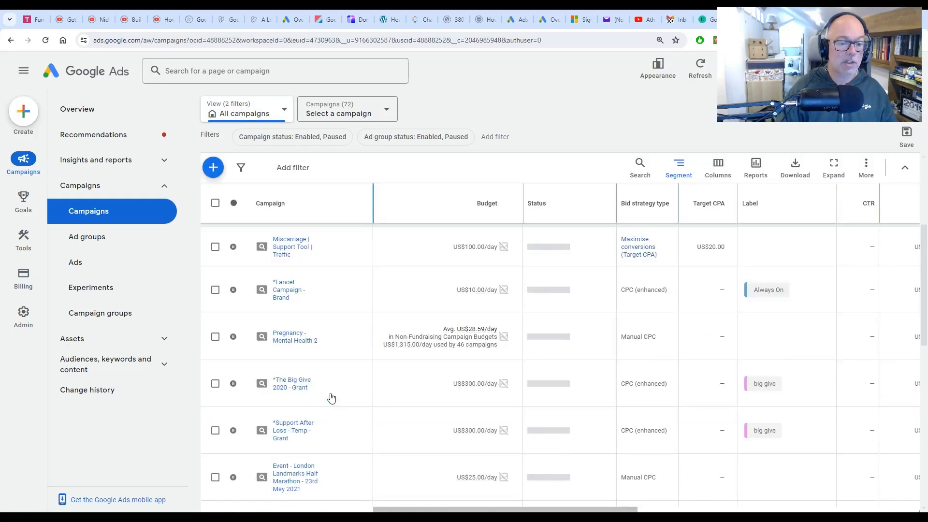
scroll(286, 315, "up", 4)
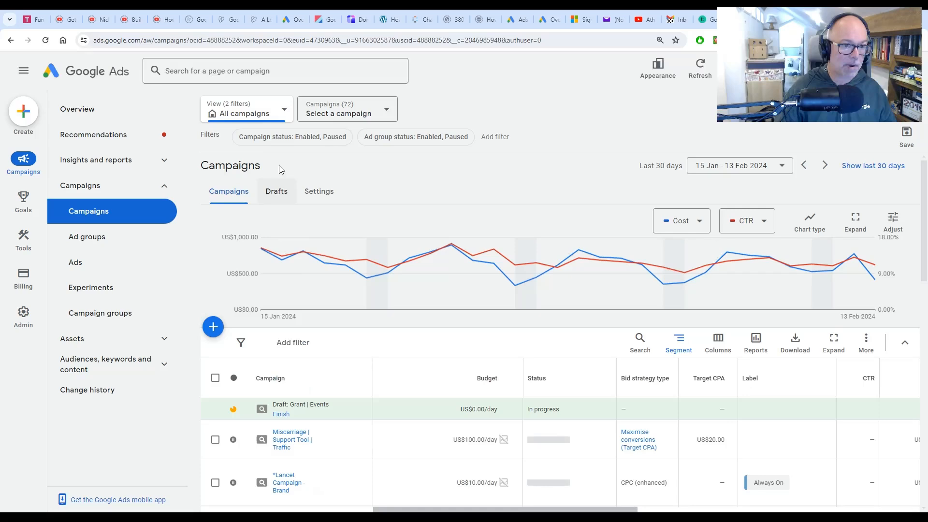
left_click(268, 139)
left_click(269, 221)
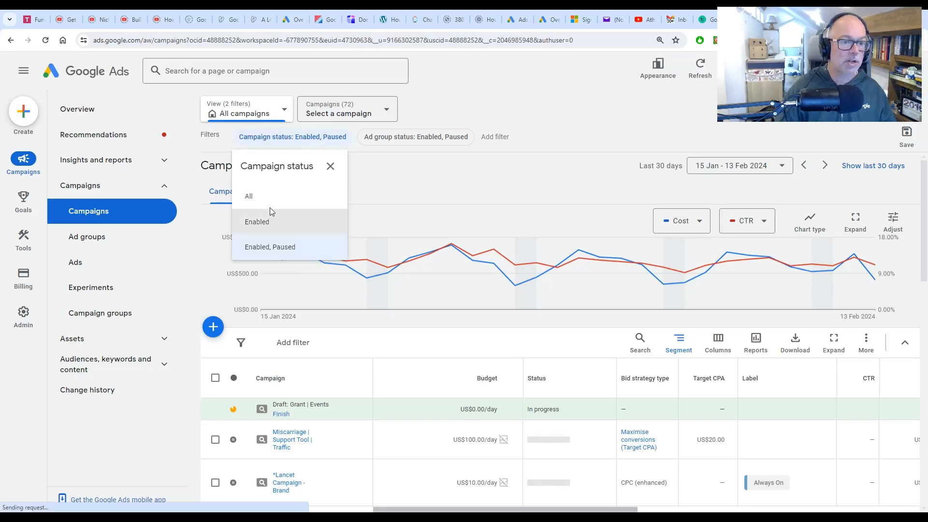
left_click(366, 138)
left_click(383, 226)
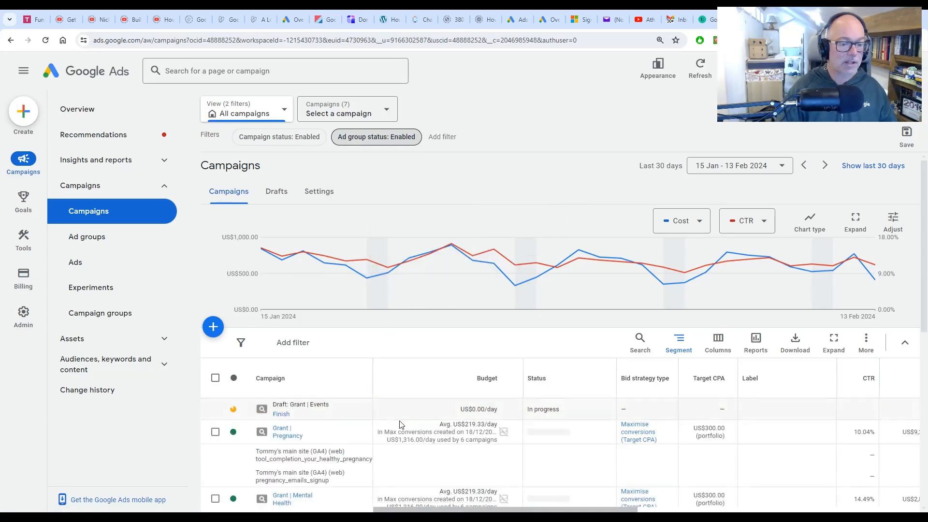
- Compare Grant | Events with the other enabled campaigns, checking its budget, bid strategy, cost and conversion goal columns
scroll(401, 415, "down", 5)
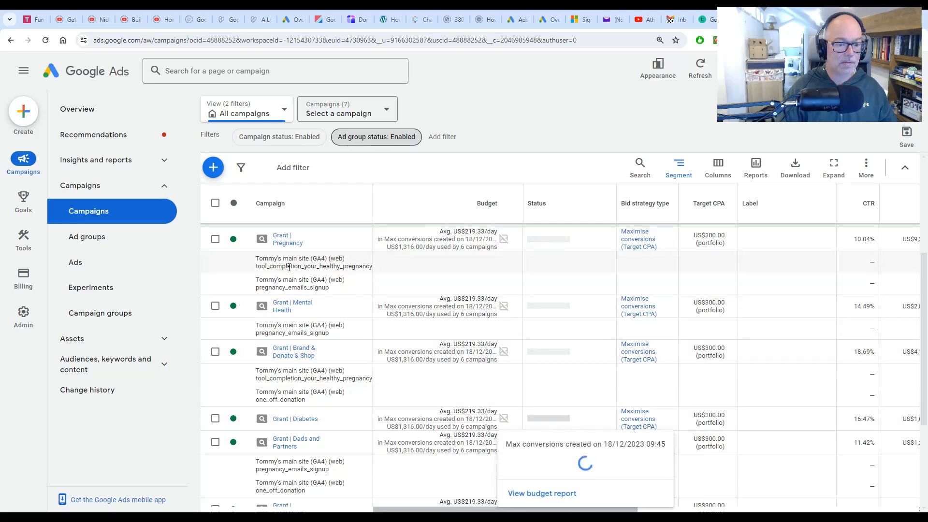
scroll(377, 421, "down", 3)
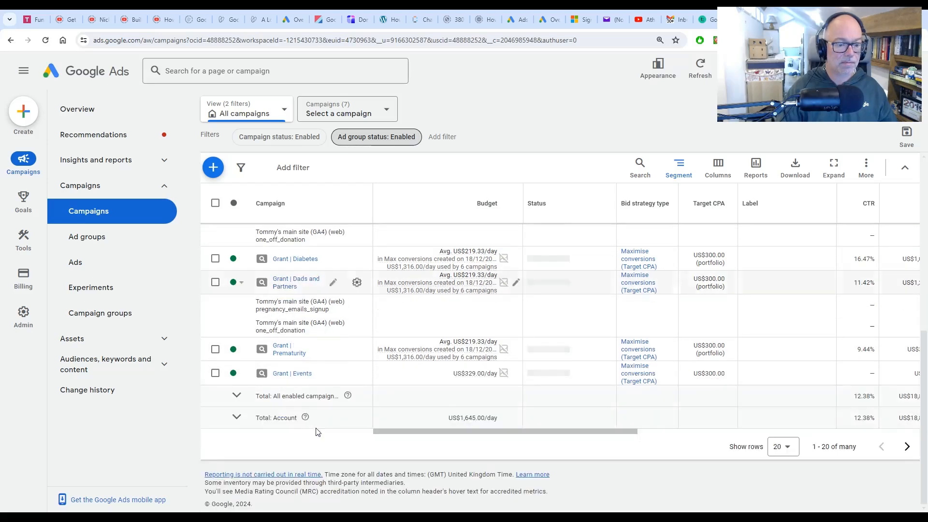
left_click(285, 373)
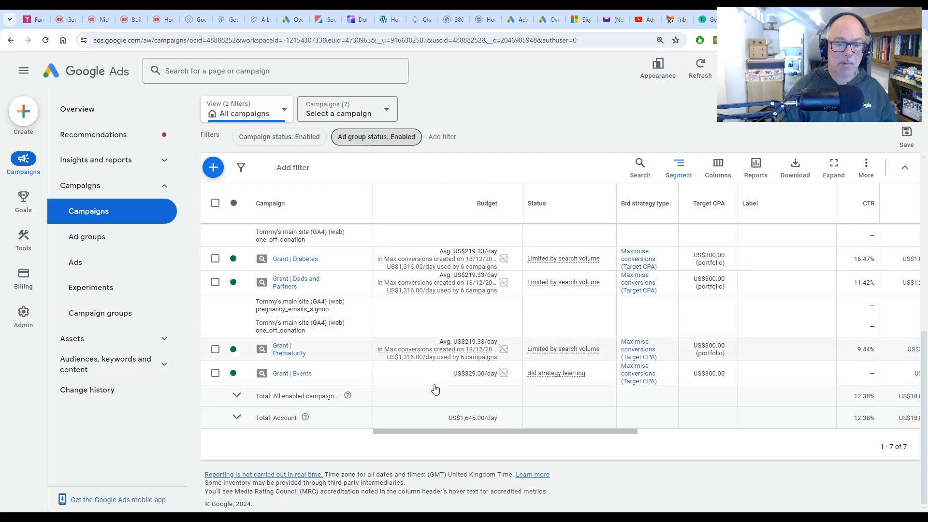
mouse_move(422, 432)
left_mouse_down()
mouse_move(466, 437)
mouse_move(424, 439)
left_mouse_up()
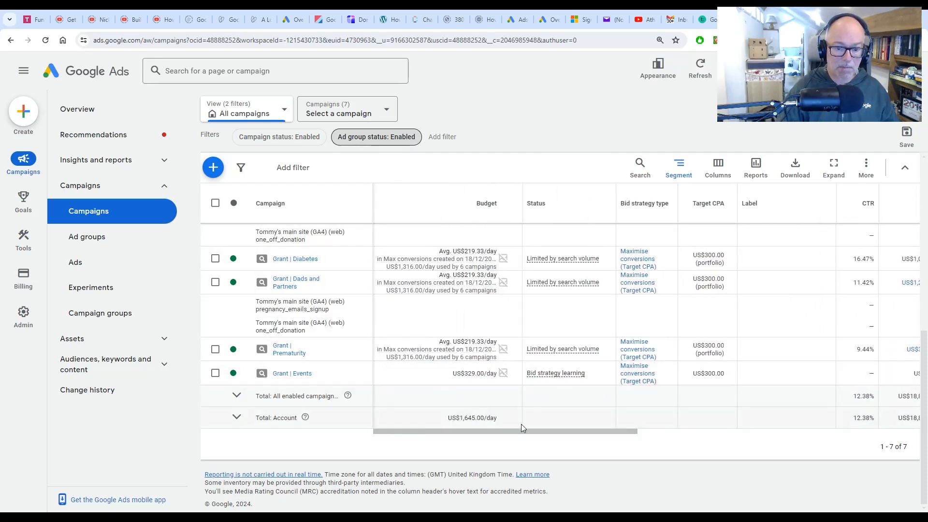
left_click_drag(521, 432, 595, 435)
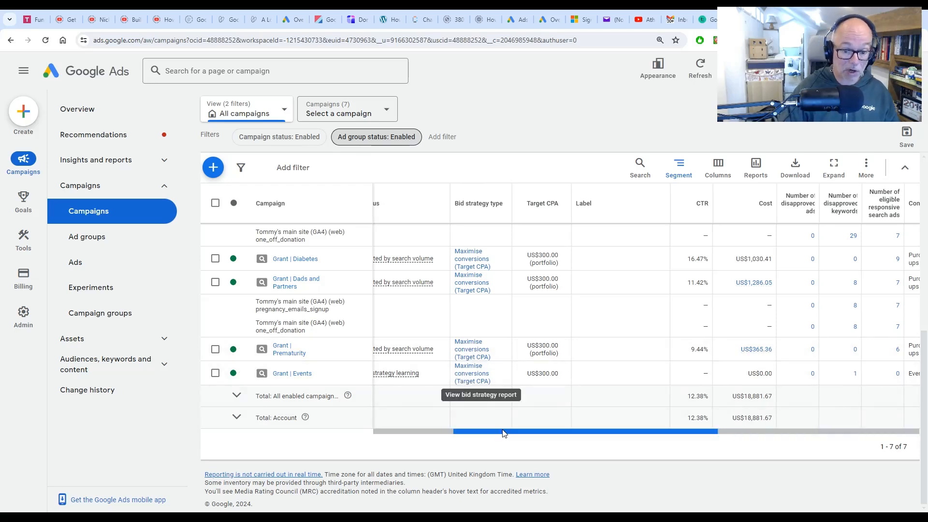
left_click_drag(537, 431, 709, 429)
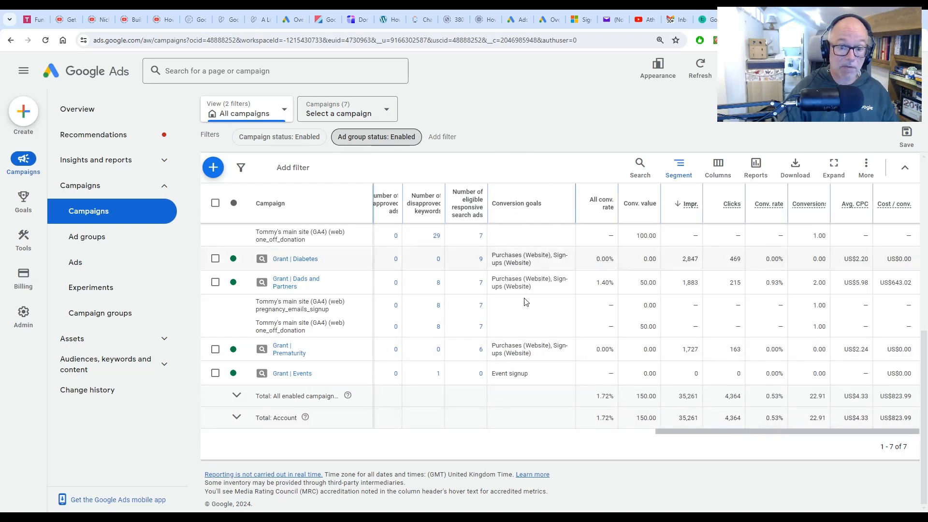
left_click_drag(532, 374, 496, 373)
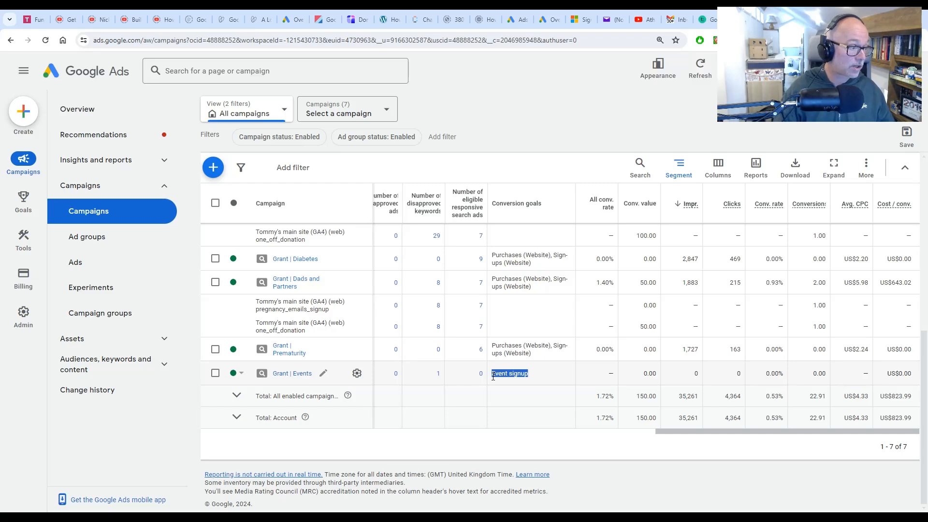
left_click(548, 375)
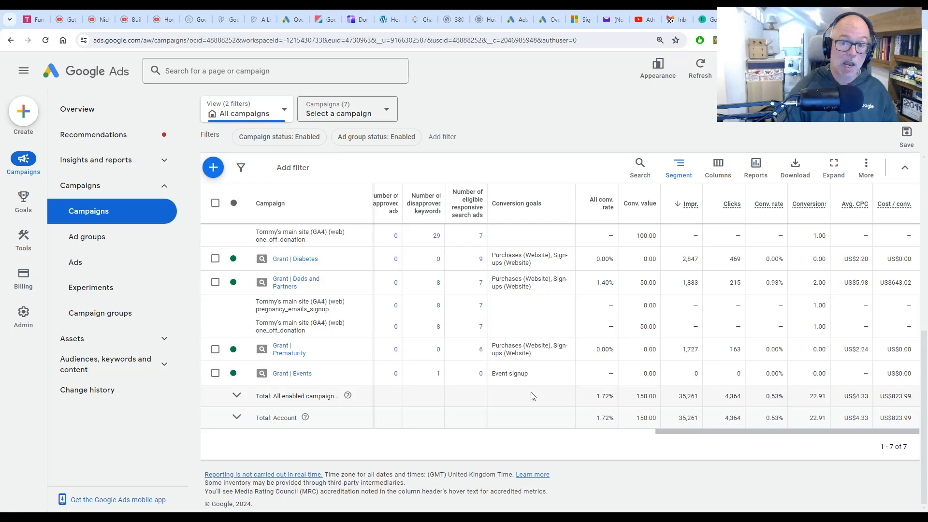
- Open the Grant | Events campaign and review its ad groups, search keywords and search terms report
left_click(296, 375)
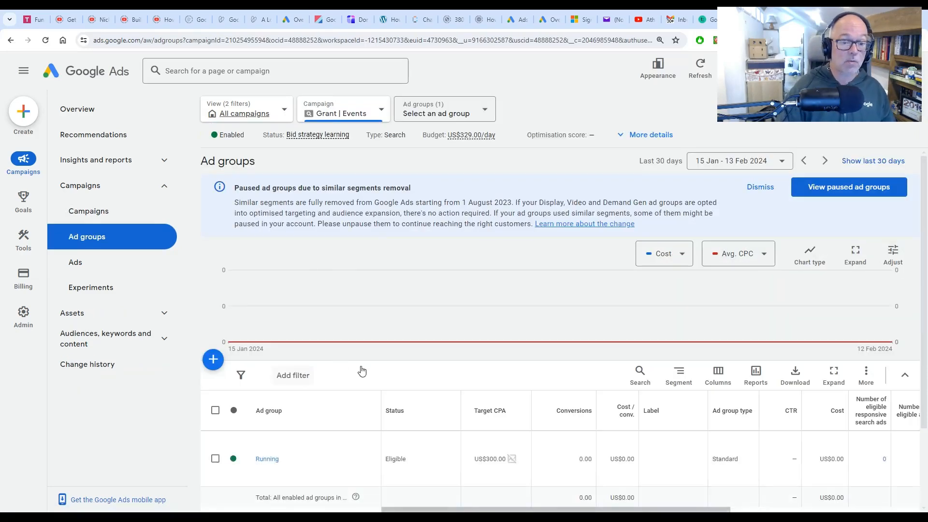
scroll(364, 370, "down", 3)
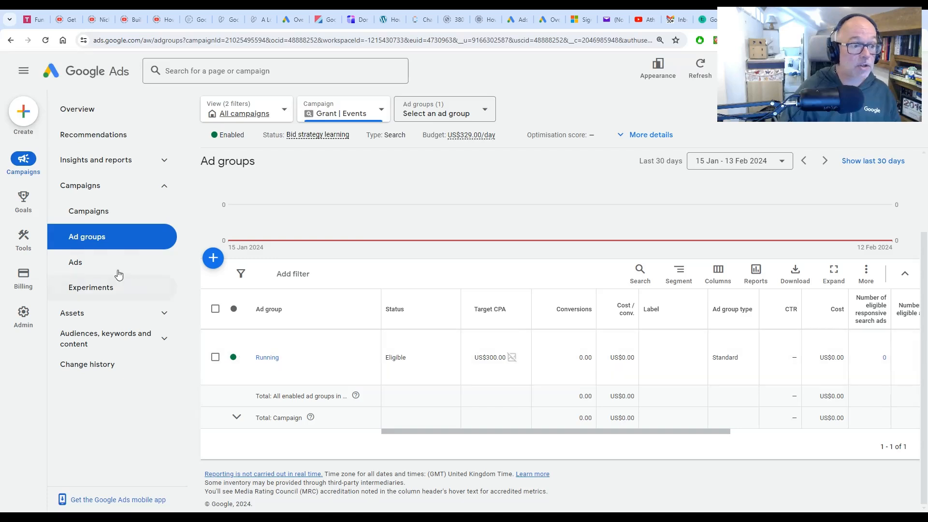
left_click(165, 315)
left_click(154, 362)
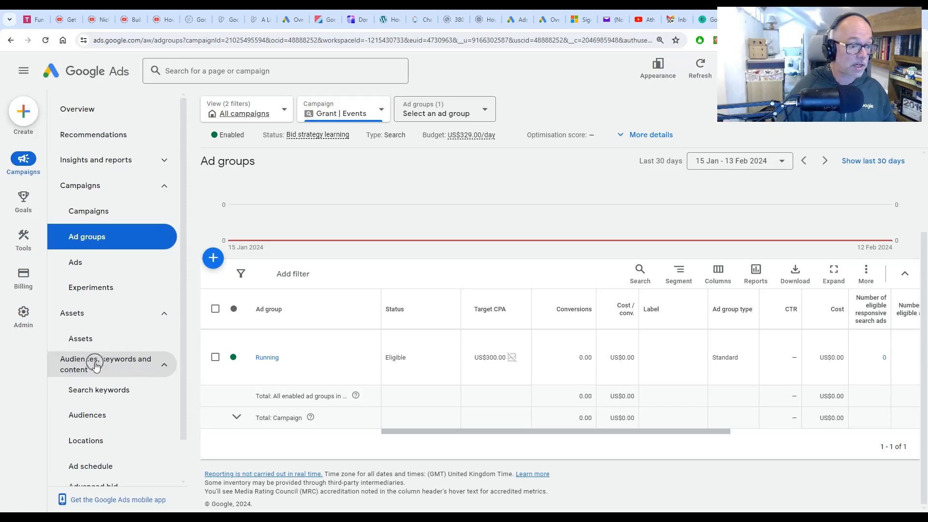
left_click(98, 391)
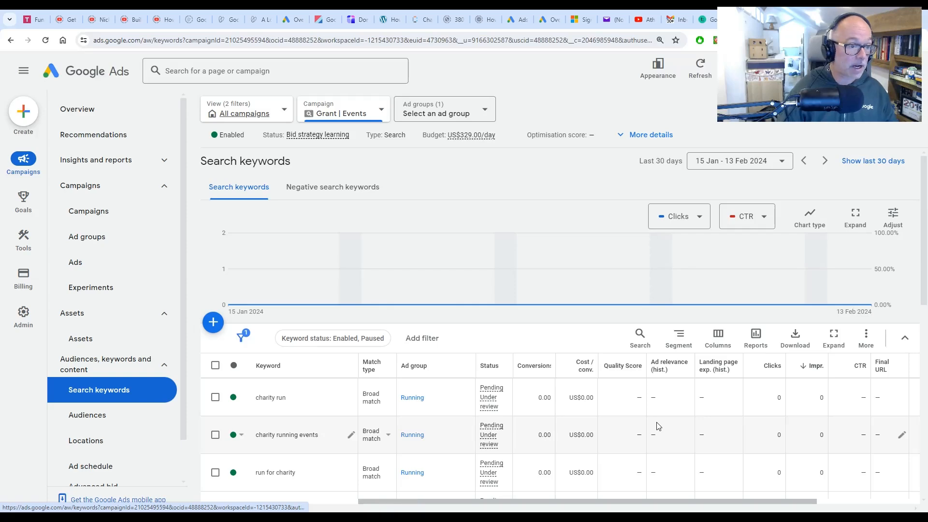
left_click(172, 166)
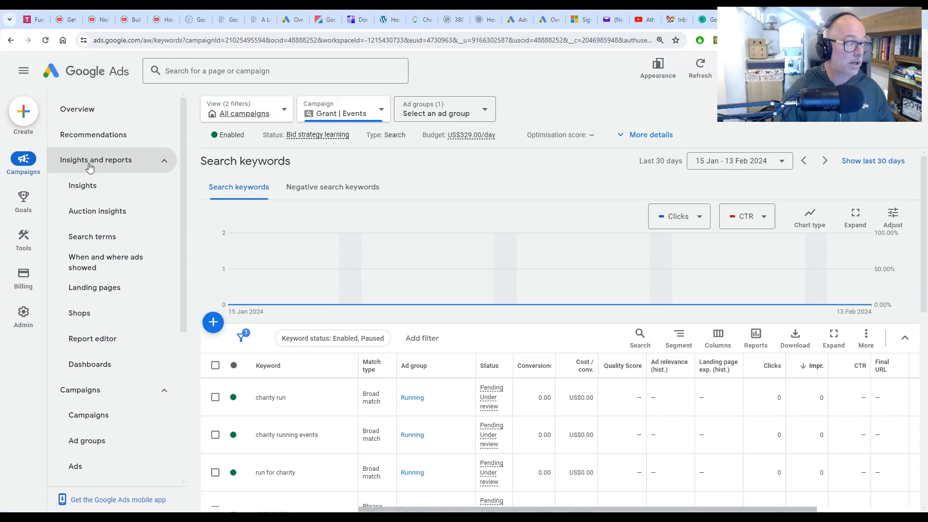
left_click(117, 244)
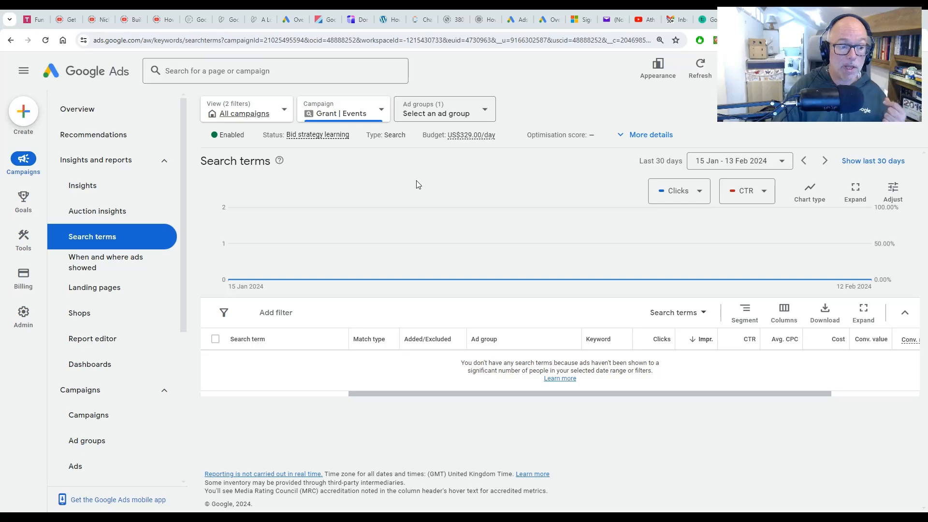
- Open the assets associated with the Grant | Events campaign and examine the account-level sitelinks, including Donate to Tommy's
scroll(157, 358, "down", 5)
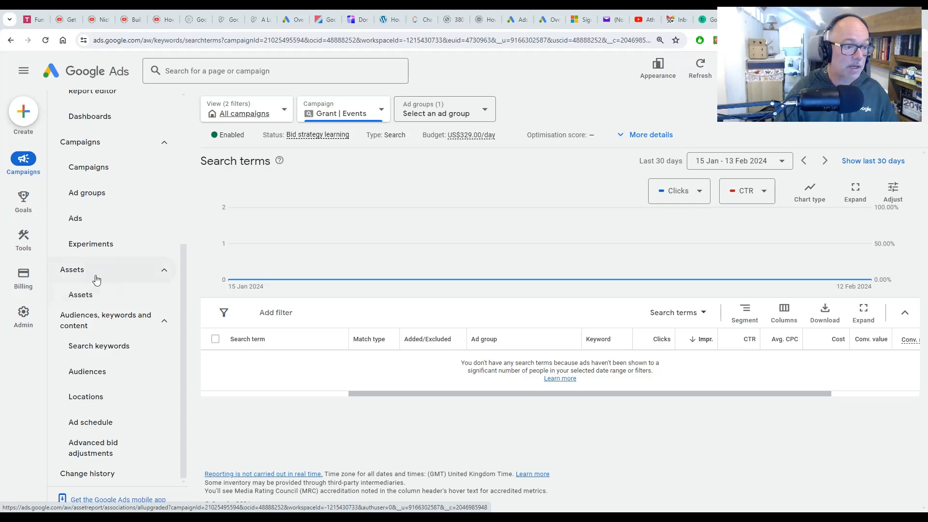
left_click(92, 299)
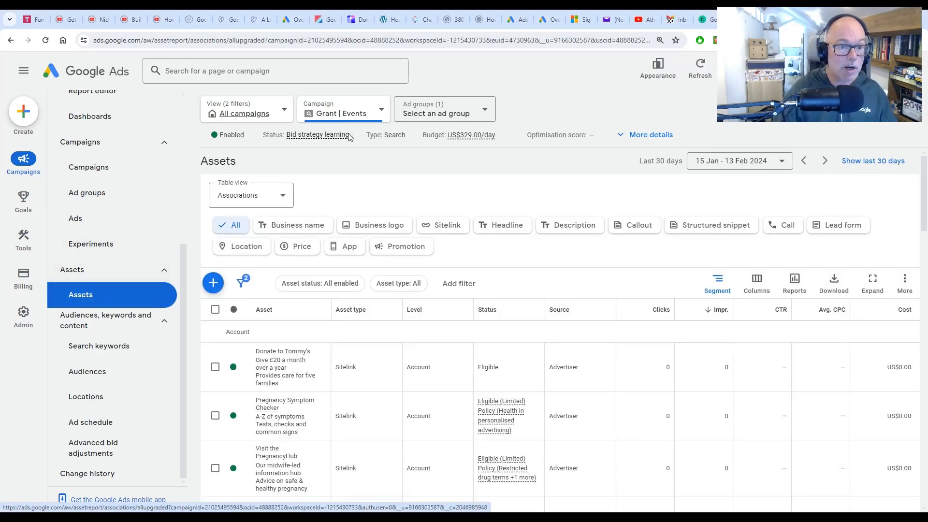
left_click(342, 114)
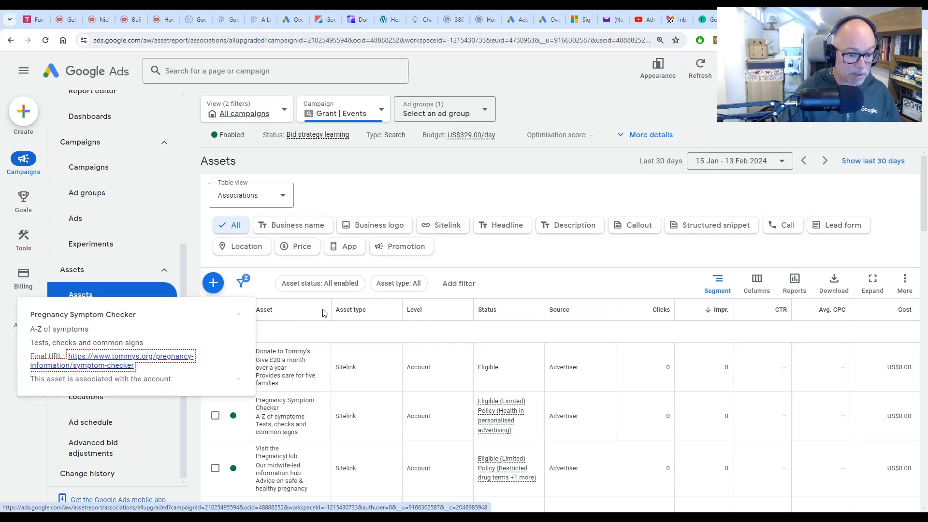
scroll(324, 313, "down", 4)
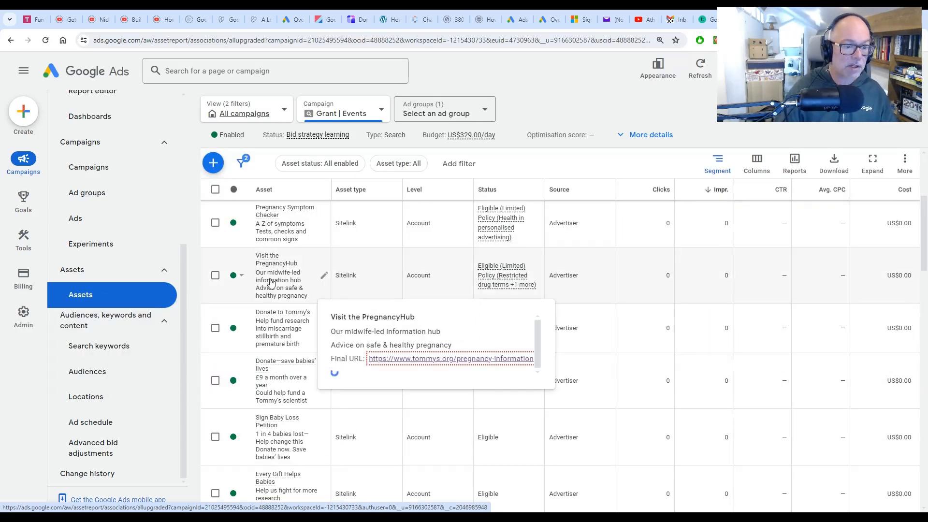
scroll(269, 316, "up", 4)
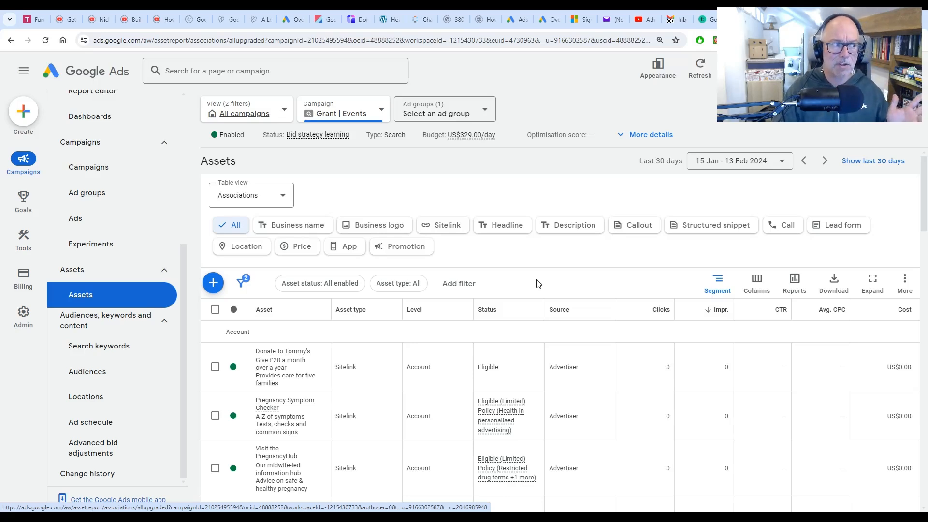
mouse_move(274, 361)
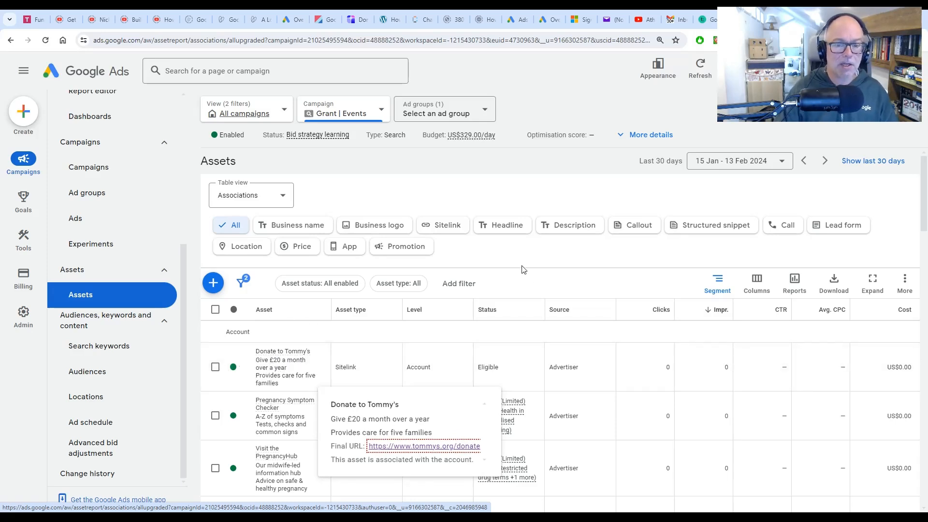
- Show only the sitelink assets and start adding new sitelinks at campaign level for Grant | Events
left_click(443, 226)
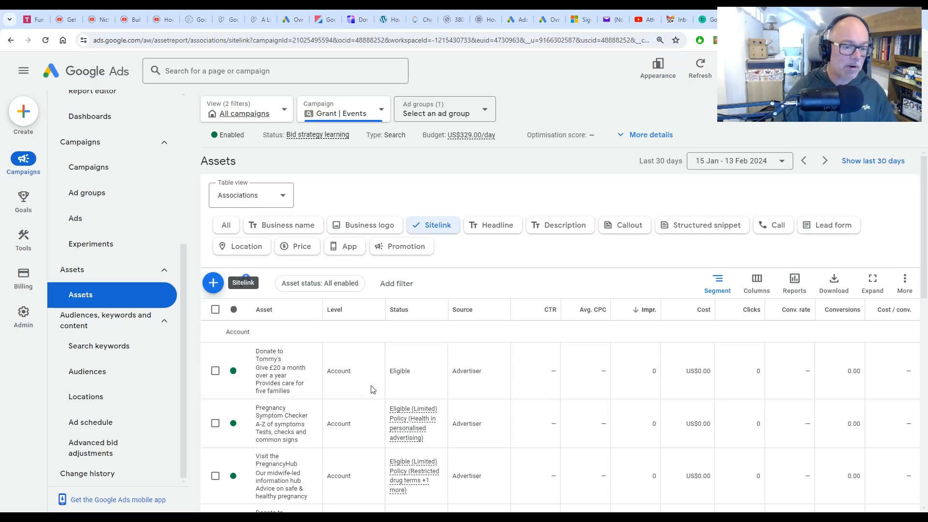
left_click(213, 283)
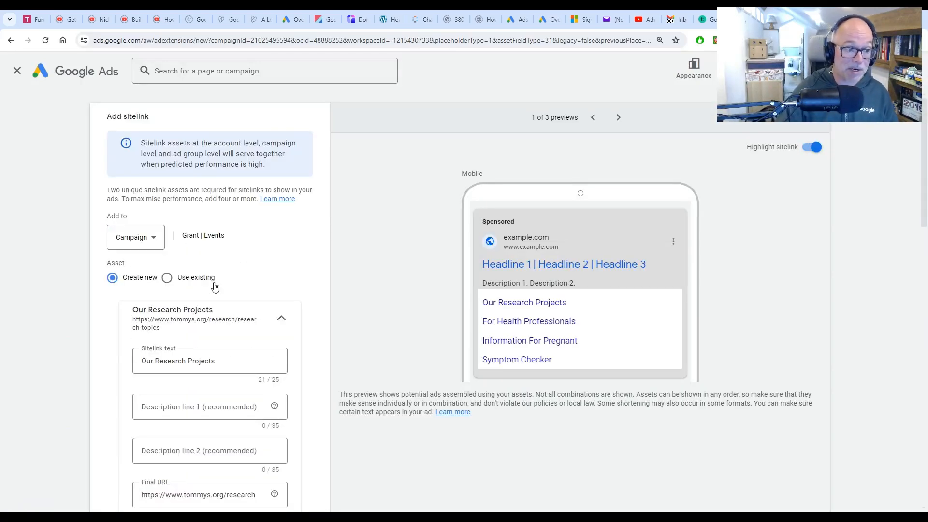
left_click(151, 242)
left_click(402, 238)
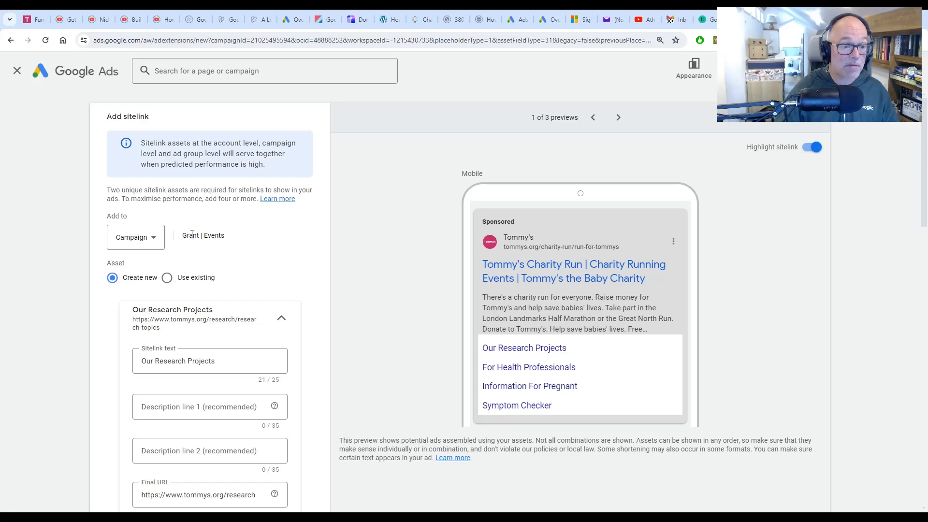
left_click_drag(183, 236, 224, 239)
left_click(381, 280)
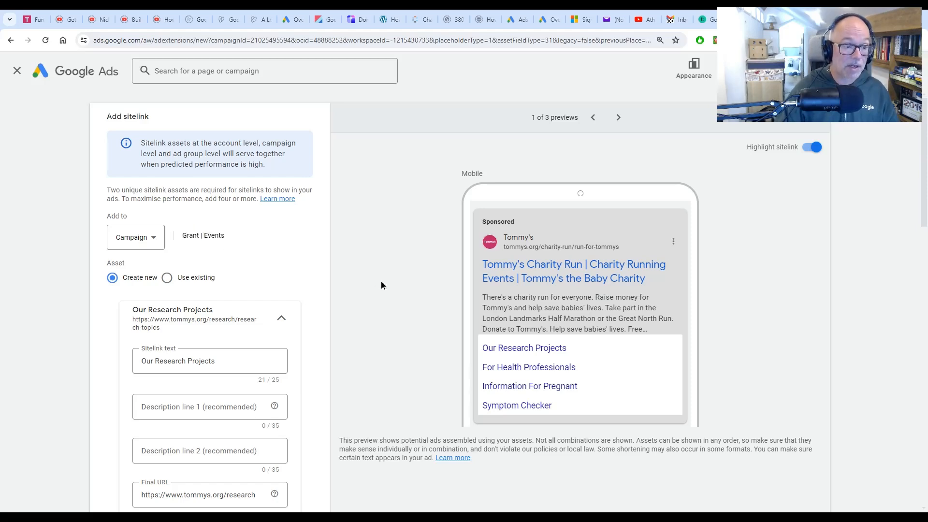
- Clear the sitelink text and final URL of the suggested Information For Pregnant sitelink
scroll(382, 285, "down", 4)
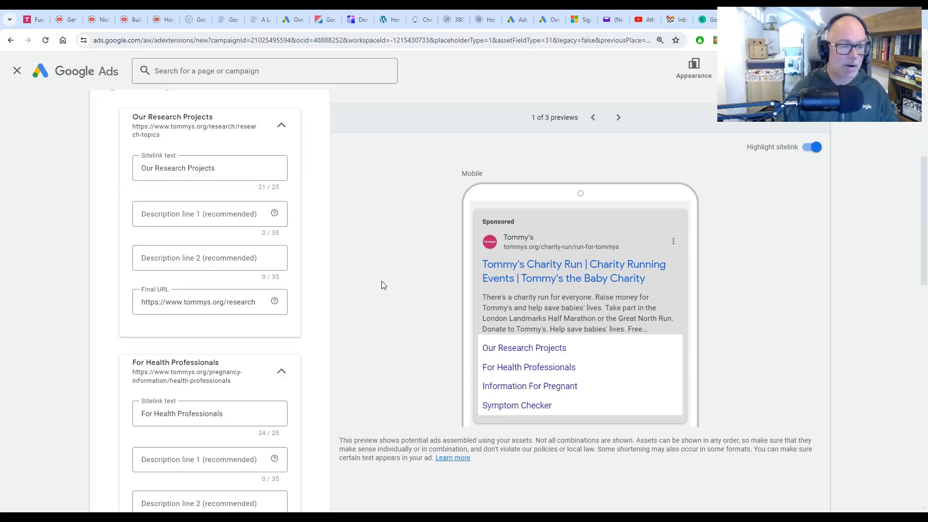
scroll(384, 290, "up", 4)
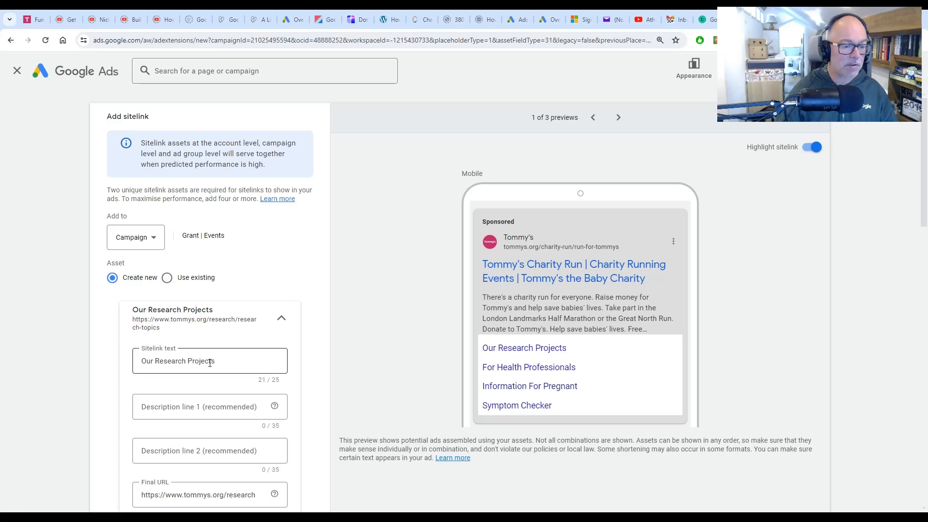
scroll(217, 411, "down", 8)
scroll(218, 416, "down", 4)
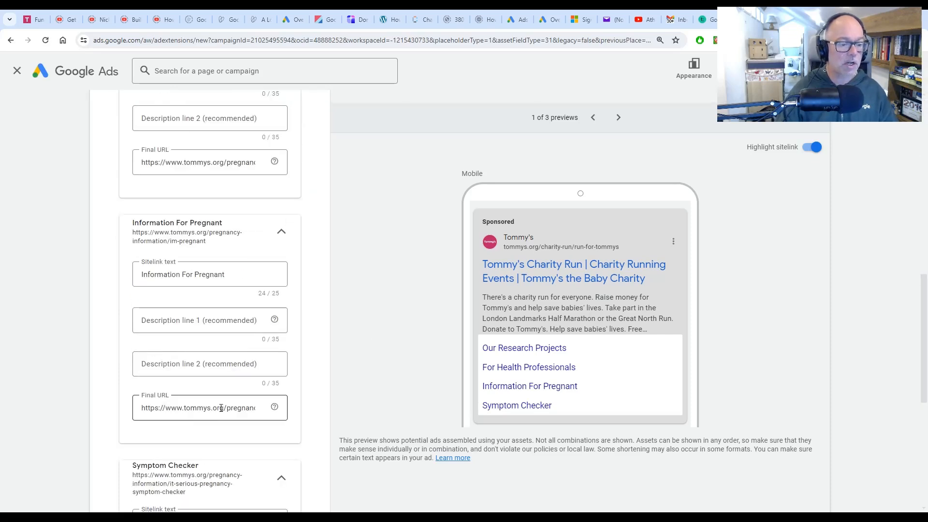
triple_click(216, 277)
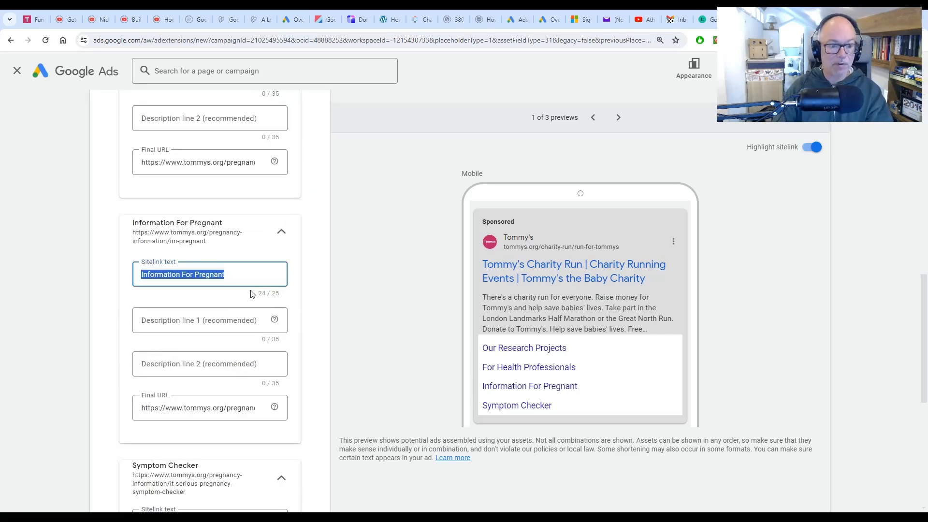
key("BackSpace")
left_click(211, 409)
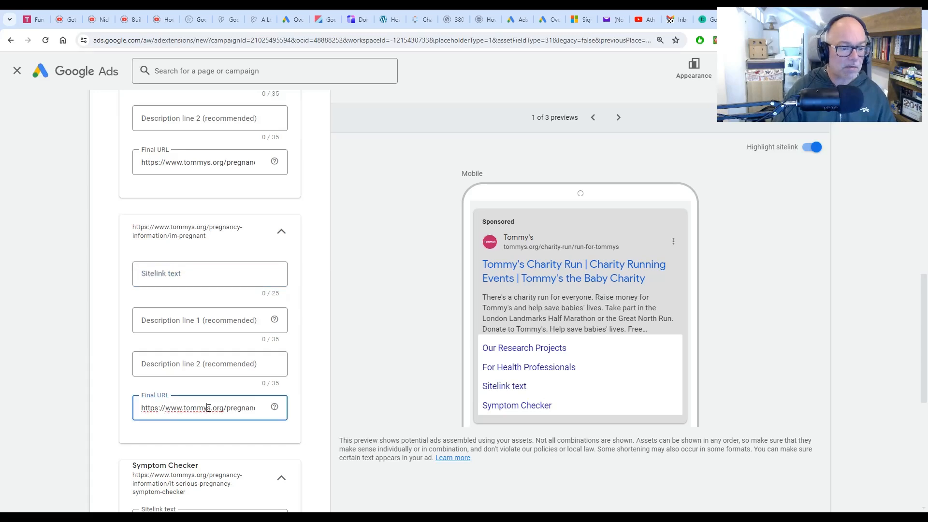
key("ctrl+a")
key("BackSpace")
- Clear the final URL and sitelink text of the suggested For Health Professionals sitelink
scroll(234, 383, "up", 4)
left_click(216, 355)
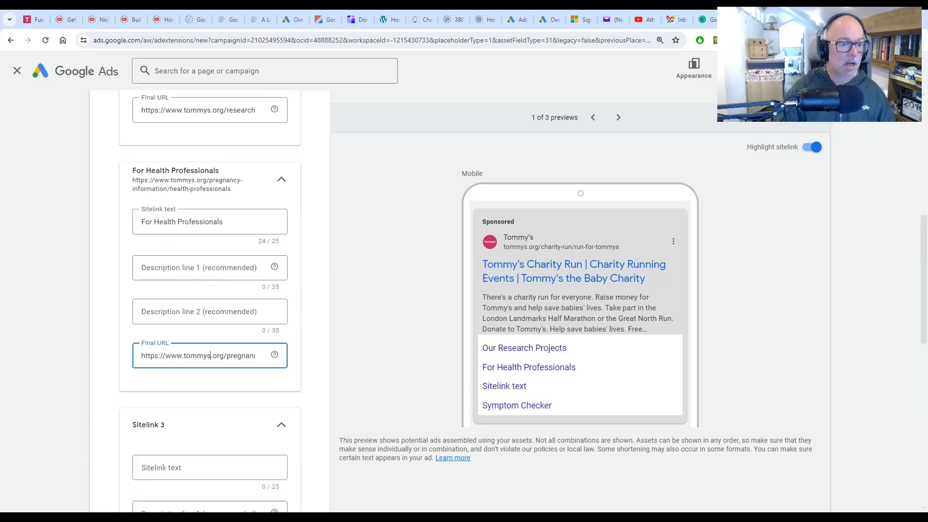
key("ctrl+a")
key("BackSpace")
left_click(230, 218)
key("ctrl+a")
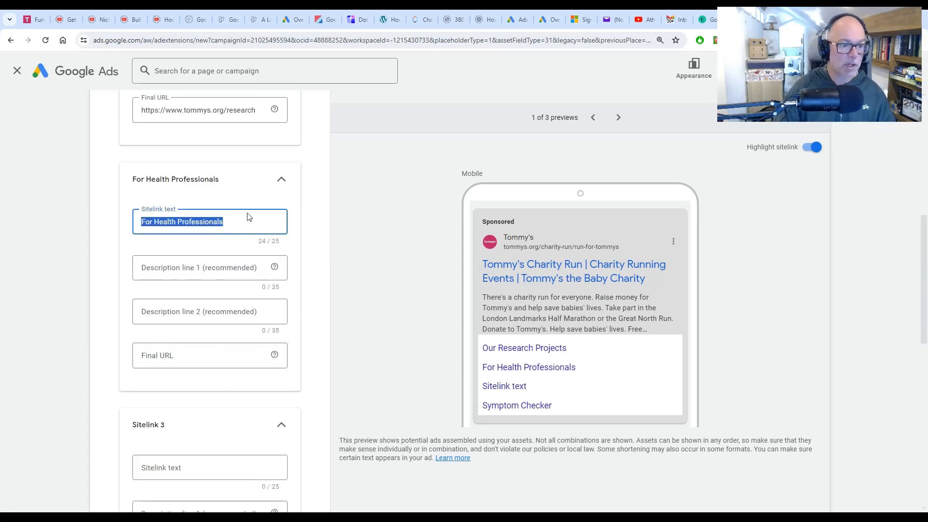
key("BackSpace")
- Clear the sitelink text and final URL of the suggested Our Research Projects sitelink
scroll(273, 223, "up", 4)
left_click(237, 167)
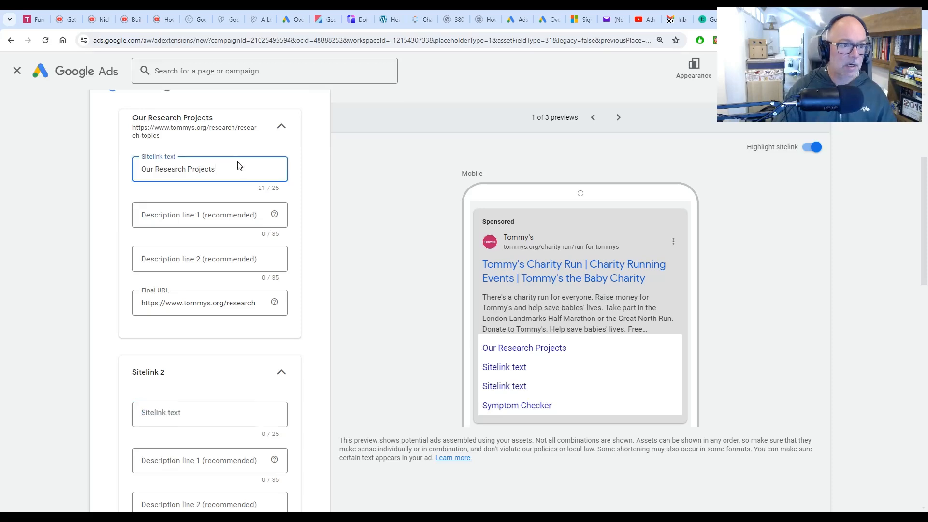
key("ctrl+a")
key("BackSpace")
left_click(283, 296)
key("ctrl+a")
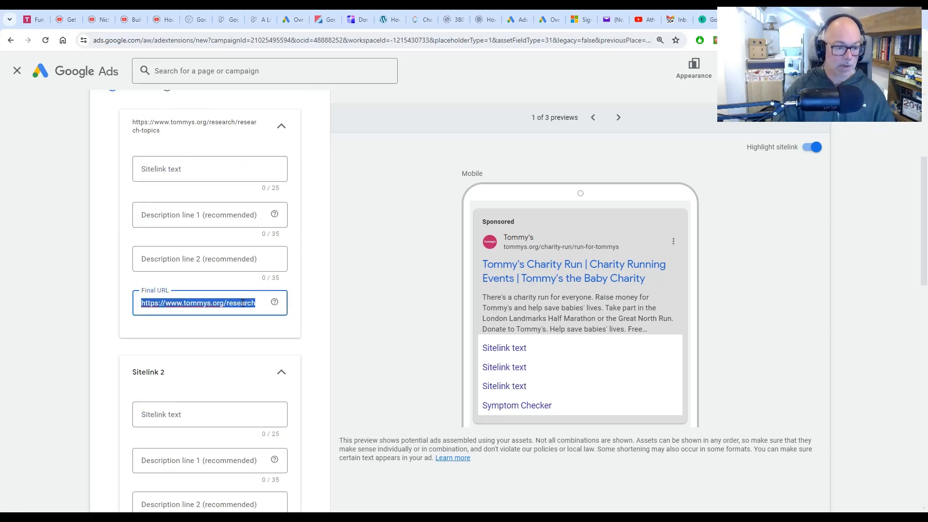
key("BackSpace")
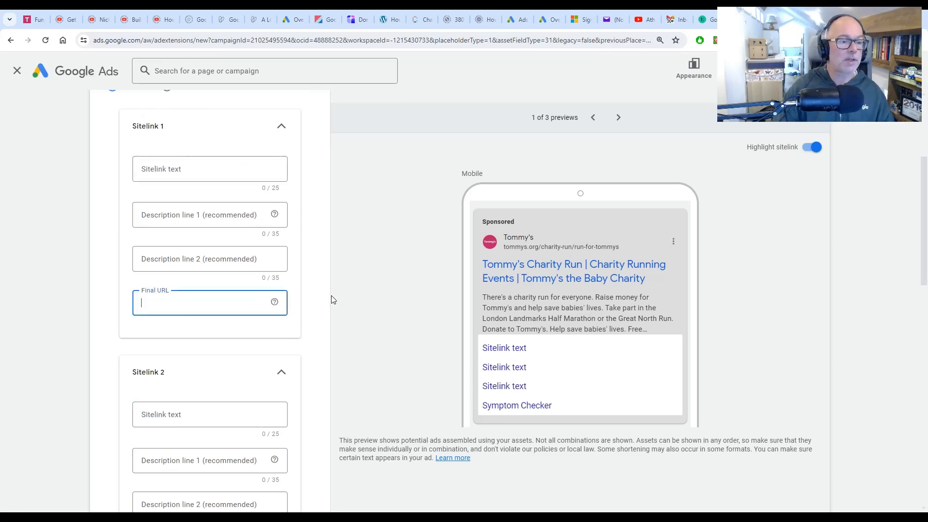
- Clear the sitelink text and final URL of the suggested Symptom Checker sitelink
scroll(332, 299, "down", 8)
scroll(332, 299, "down", 4)
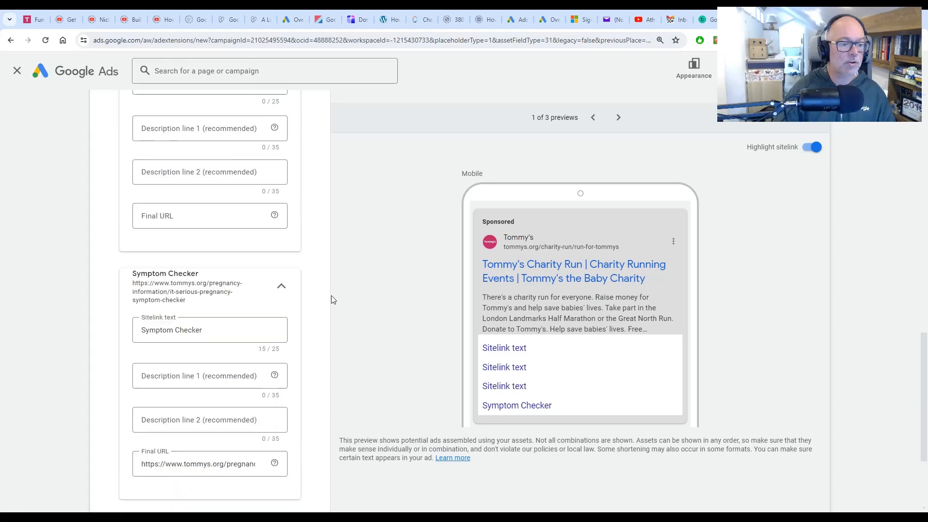
left_click(222, 338)
key("ctrl+a")
key("BackSpace")
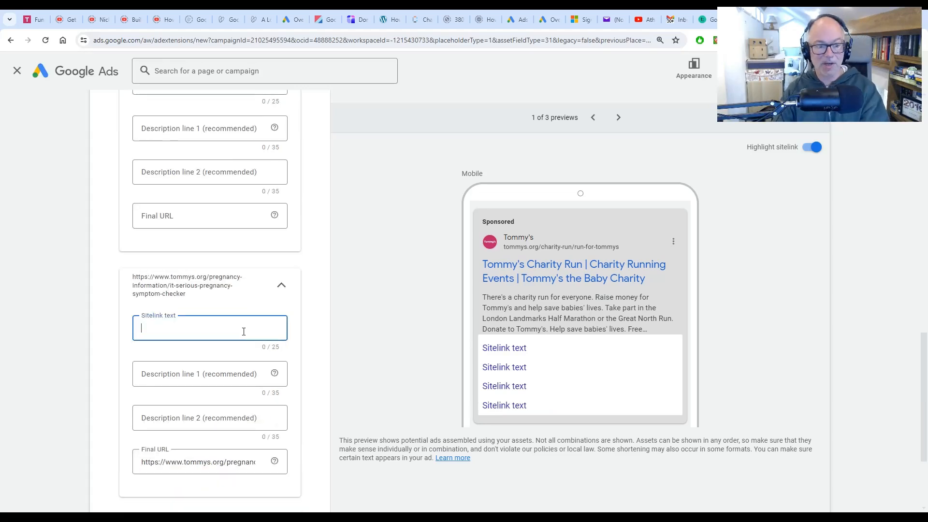
left_click(214, 459)
key("ctrl+a")
key("BackSpace")
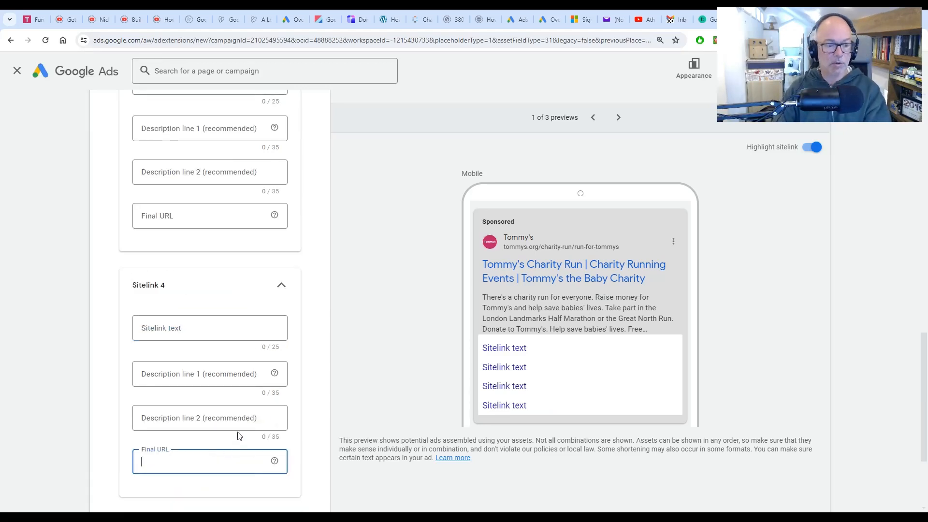
- Copy the Running events page address from the Tommy's website and paste it as the final URL of Sitelink 1
scroll(323, 326, "up", 4)
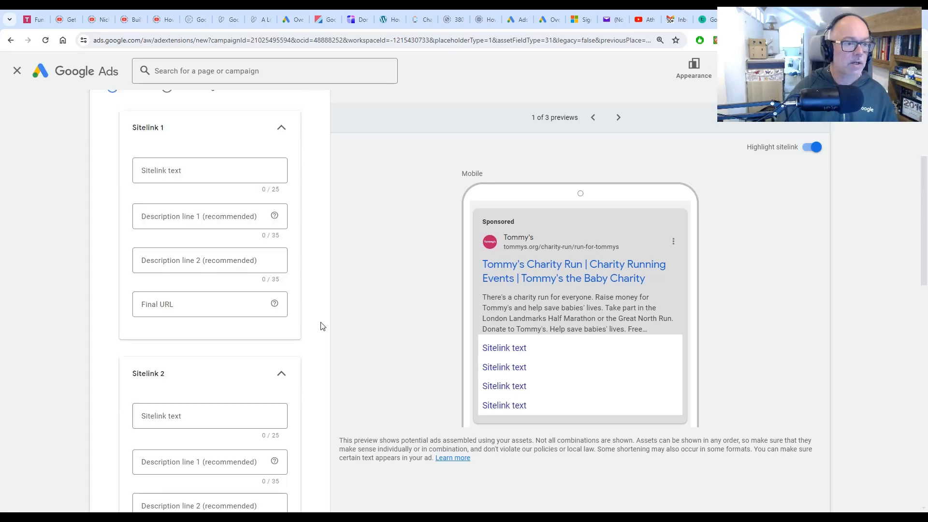
scroll(322, 327, "up", 4)
scroll(323, 326, "down", 4)
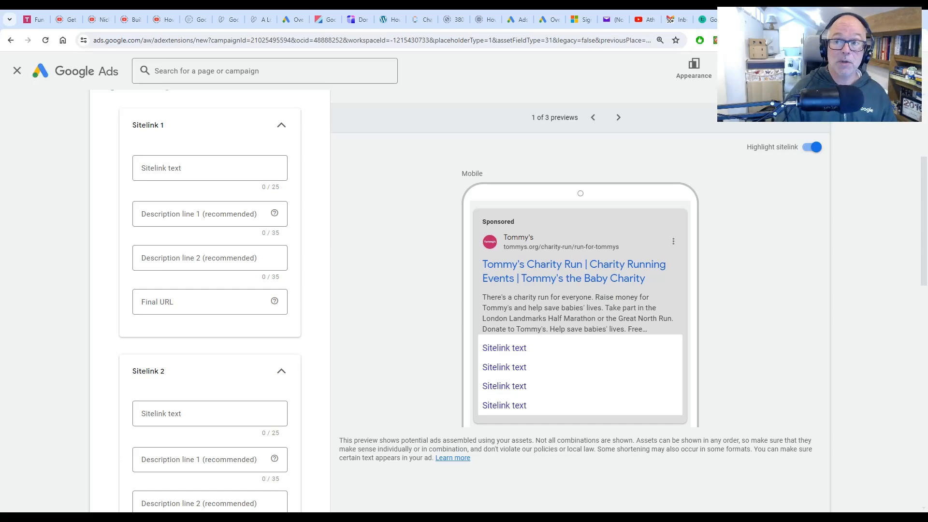
left_click(774, 20)
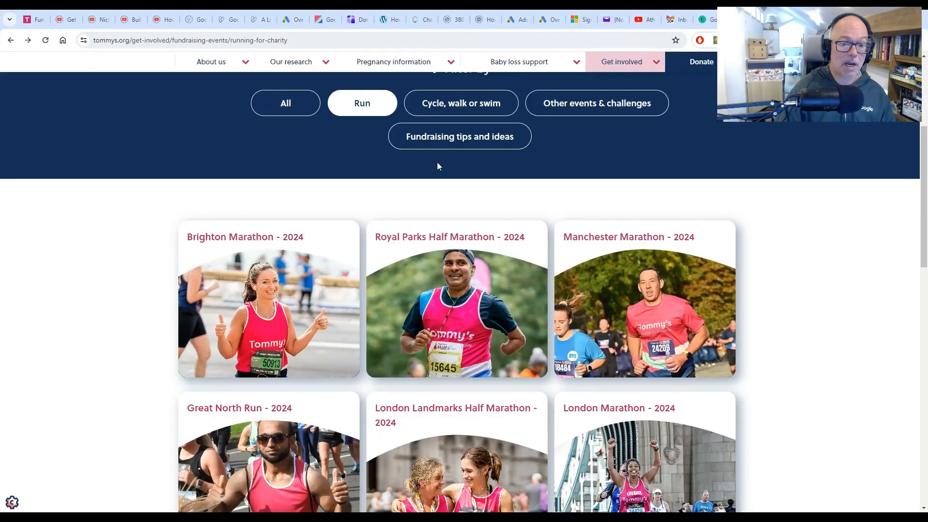
scroll(343, 193, "up", 4)
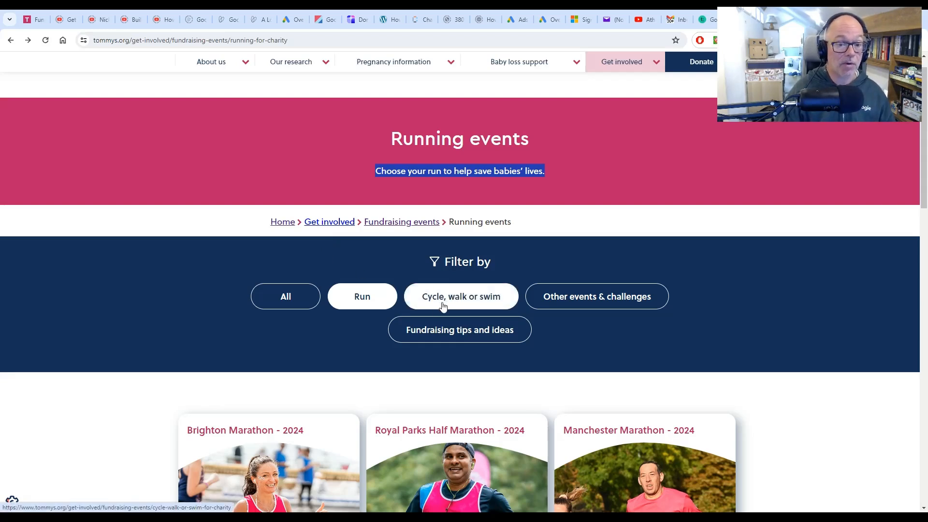
left_click(271, 40)
key("ctrl+c")
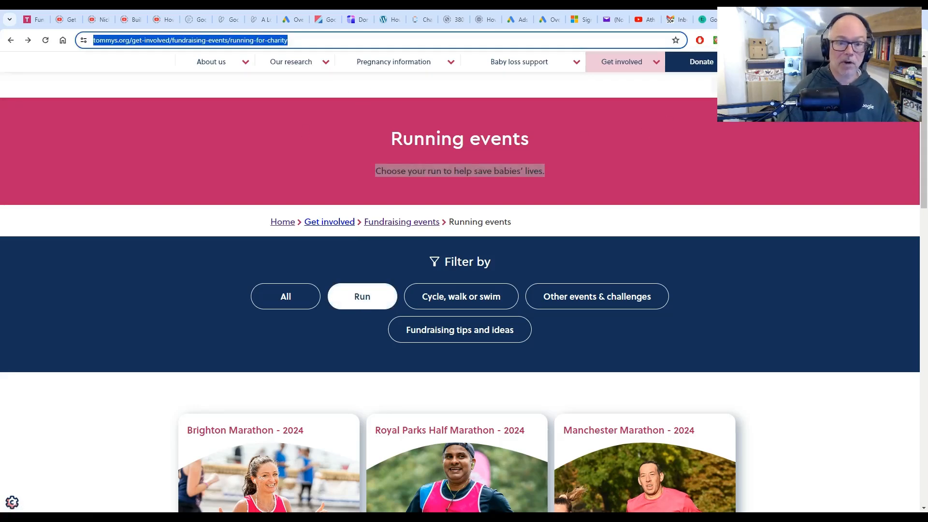
left_click(768, 20)
left_click(187, 167)
left_click(187, 302)
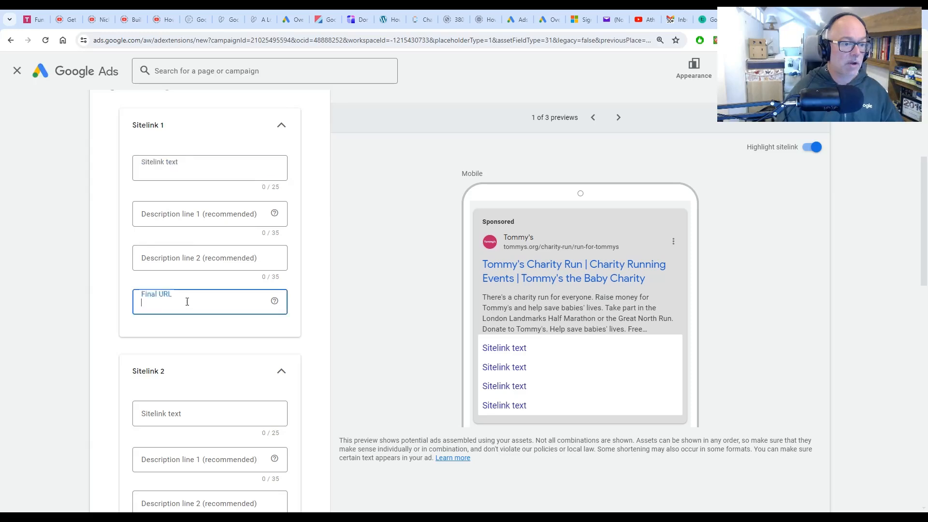
key("ctrl+v")
- Set the sitelink text of the first sitelink to "Run for Tommy's"
left_click(185, 168)
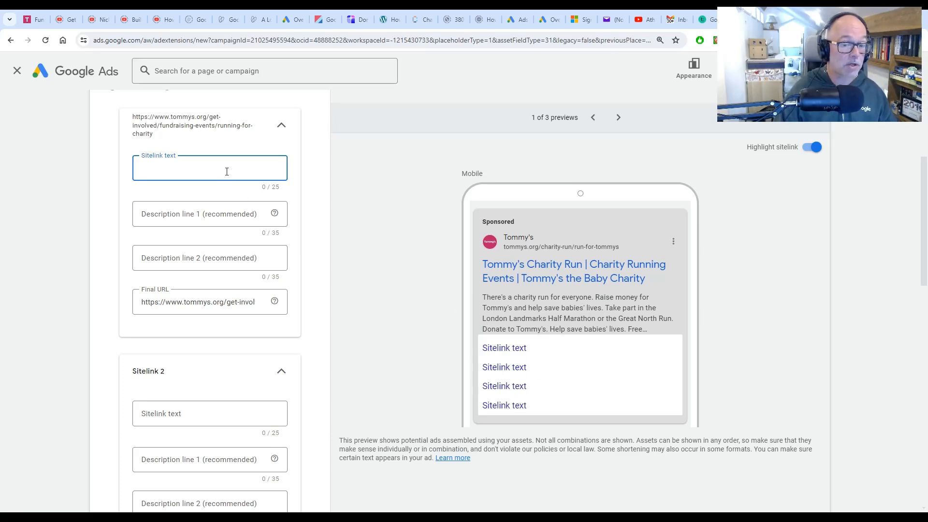
type("Ru")
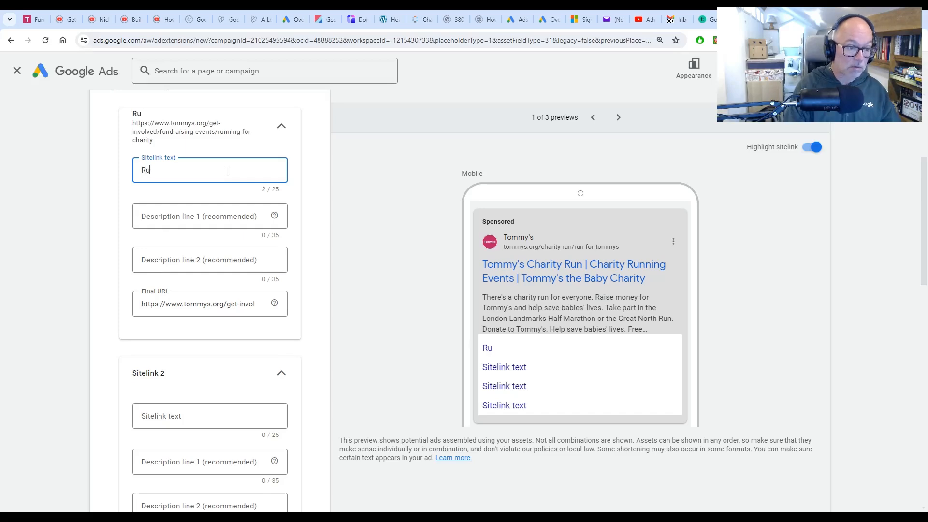
type("n for T")
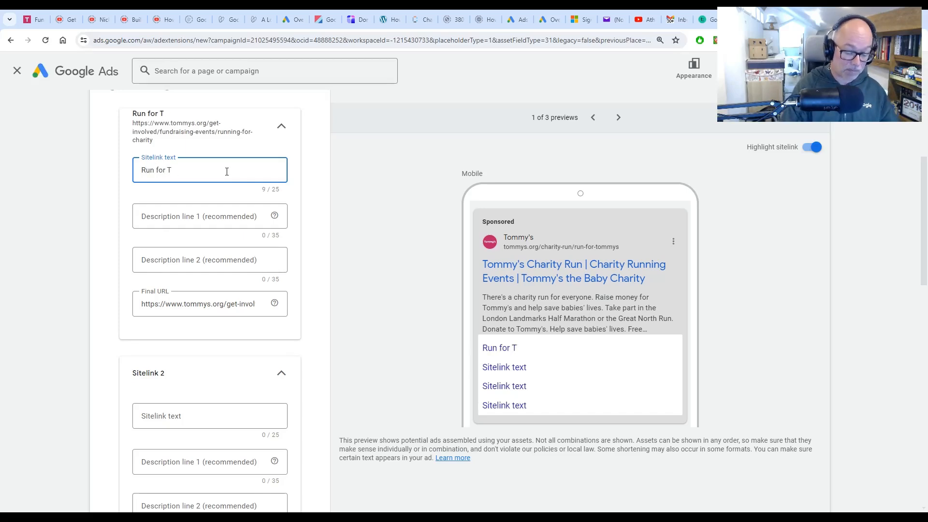
type("ioommy's")
key("Tab")
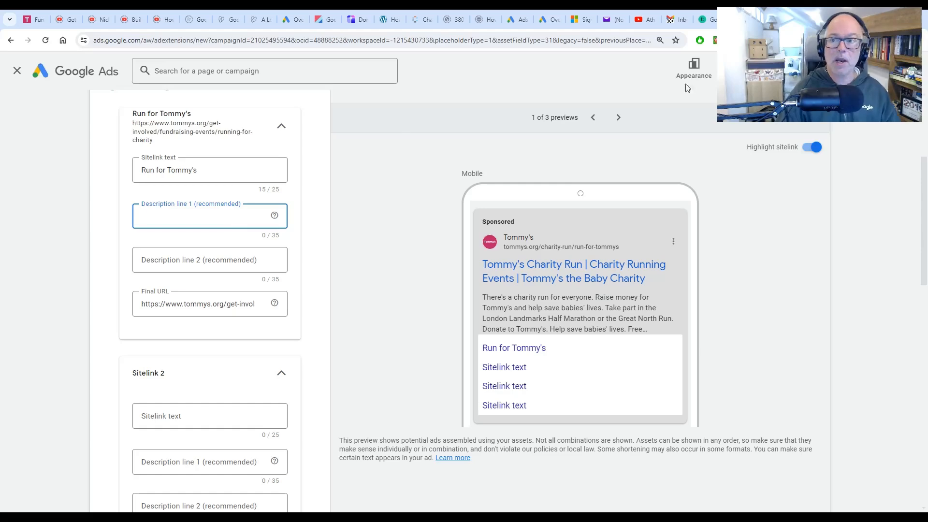
- Set description line 1 of the first sitelink to "Marathons and Half Marathons", consulting the running events page for wording
left_click(766, 20)
scroll(549, 236, "down", 4)
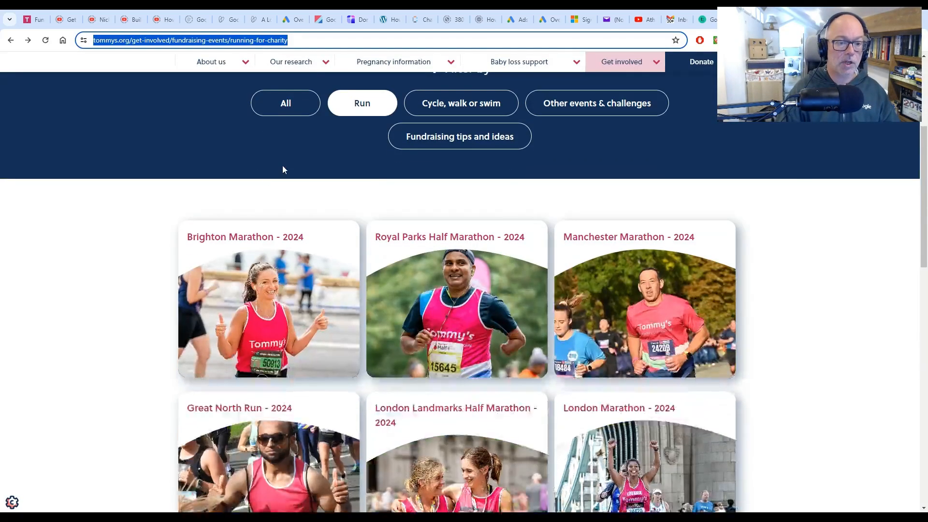
left_click(793, 20)
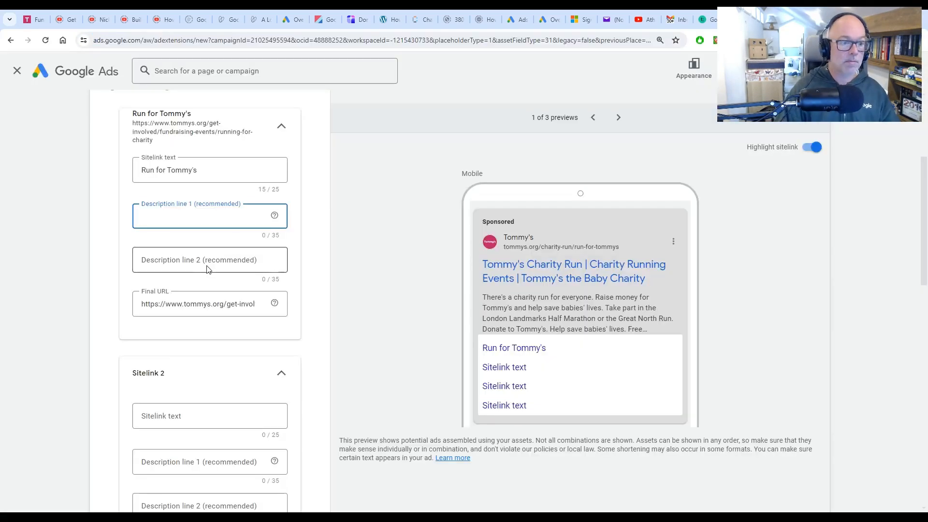
type("Half Mar")
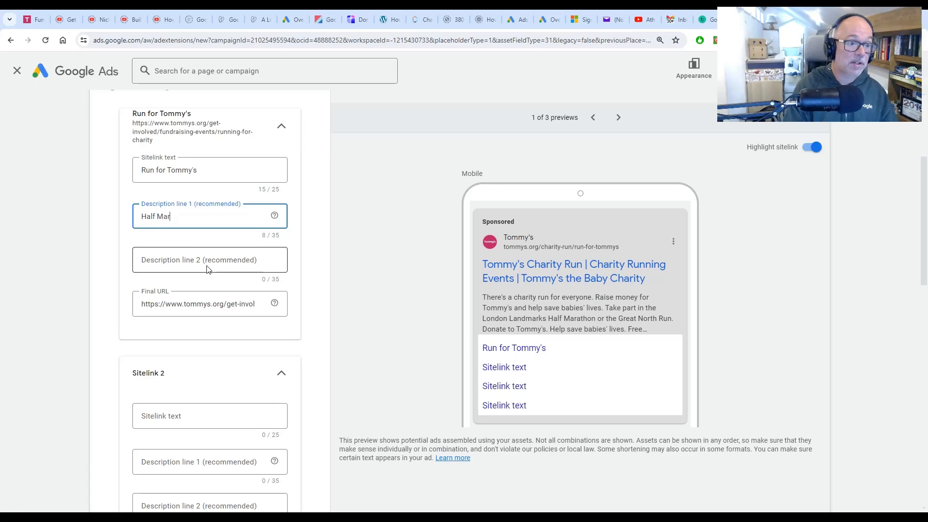
type("athon")
key("BackSpace")
key("BackSpace")
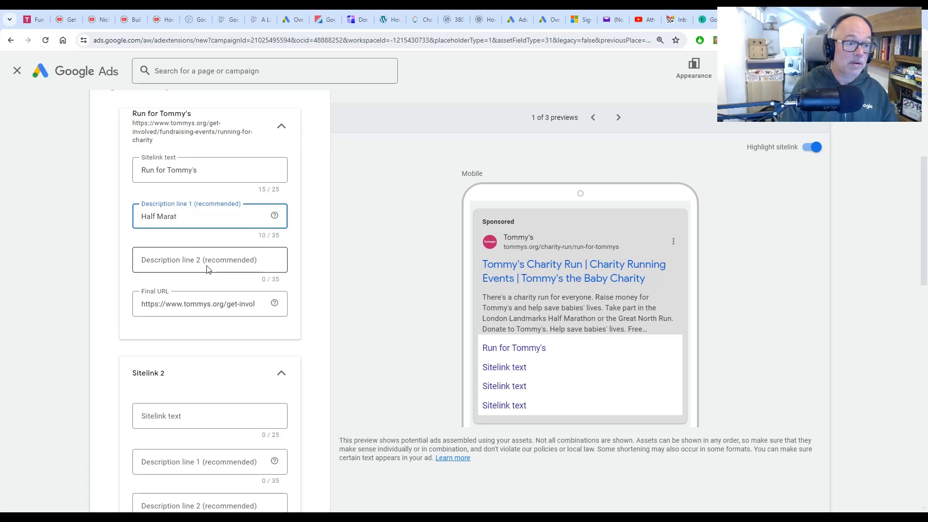
type("hons,")
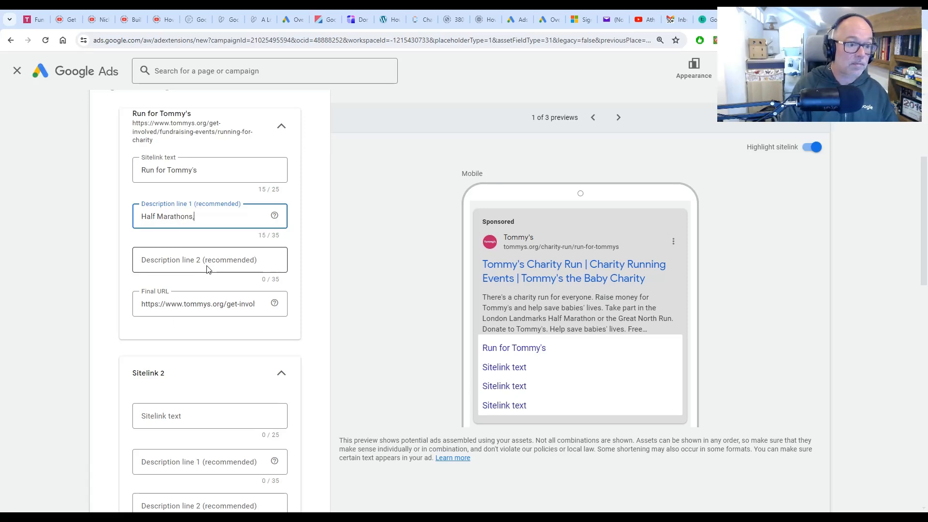
key("BackSpace")
type("Marathons")
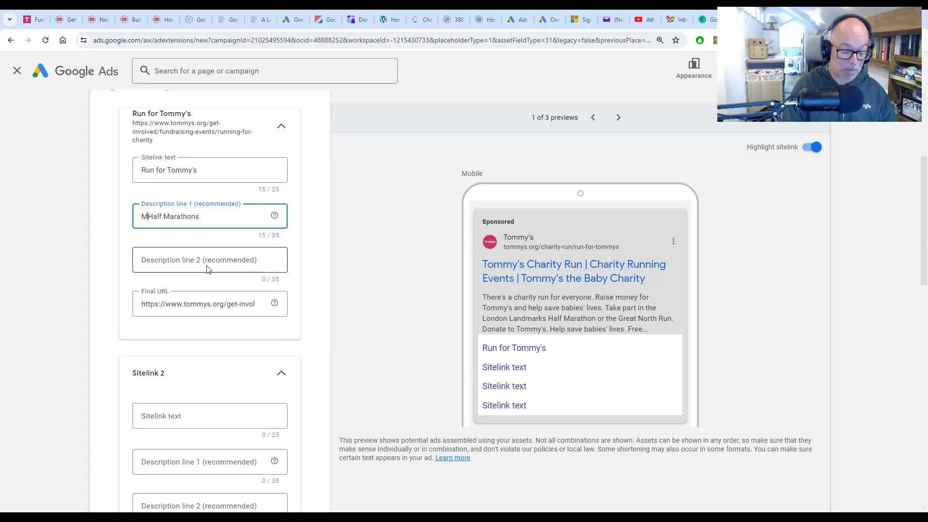
type(" and")
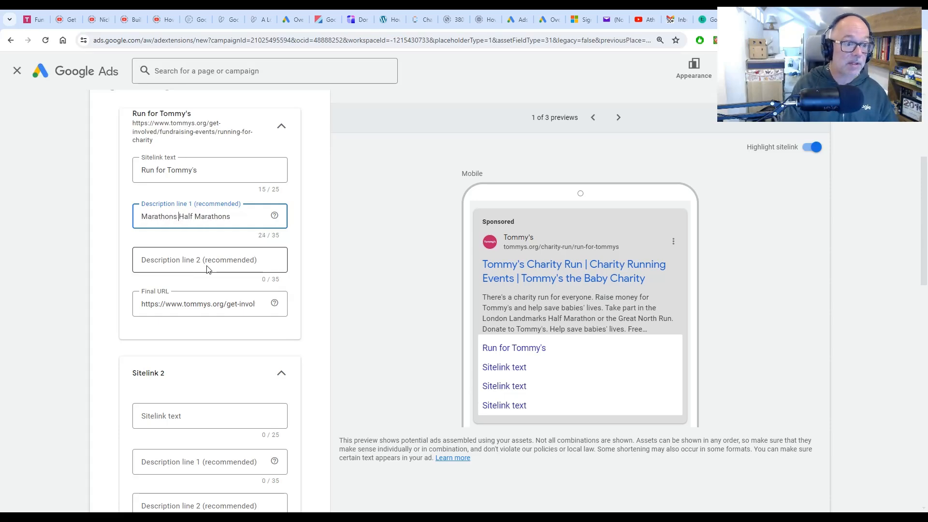
- Check the listed runs on the Tommy's running events page and set the first sitelink's description line 2 to "Find a charity run near you"
key("ctrl+Tab")
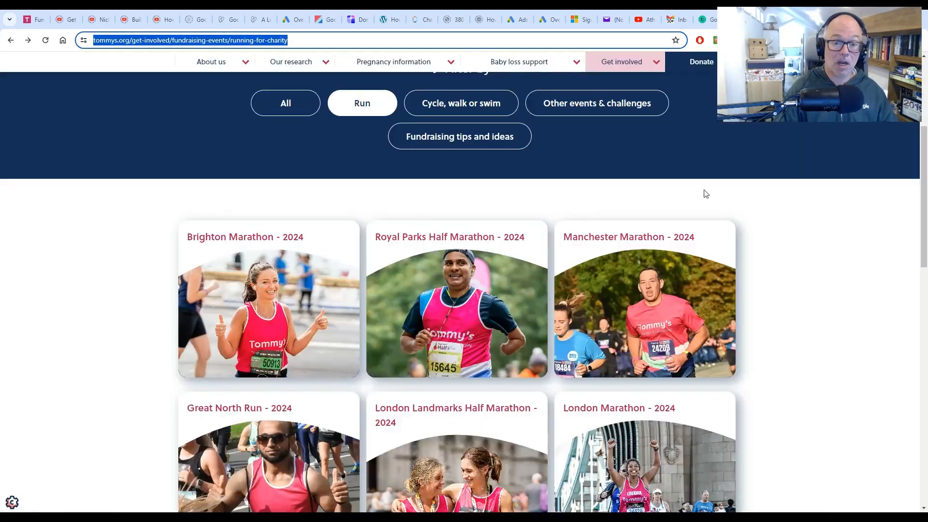
scroll(704, 193, "down", 12)
scroll(691, 221, "up", 4)
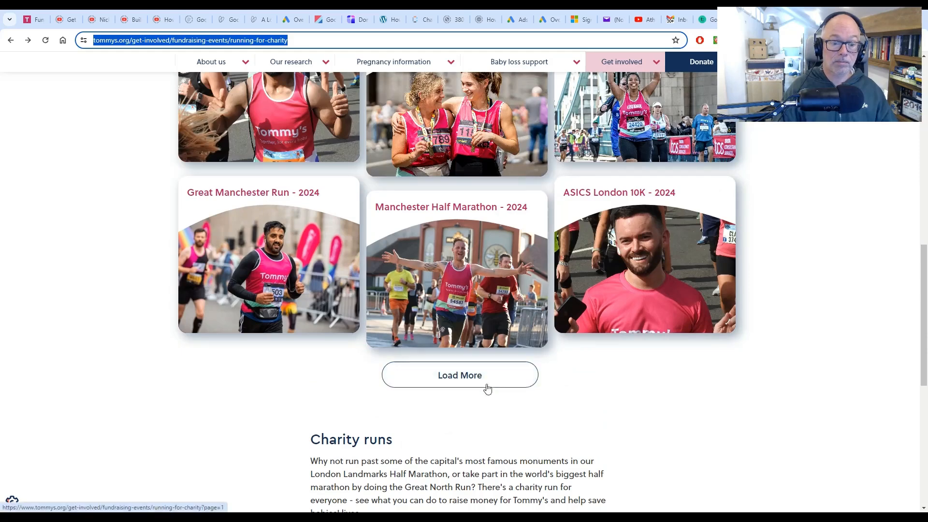
key("ctrl+shift+Tab")
left_click(216, 263)
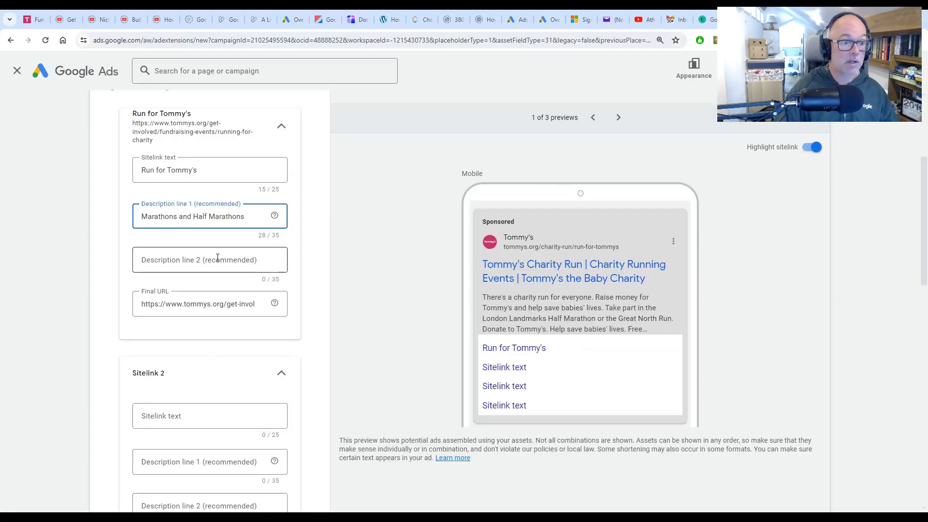
type("Find a")
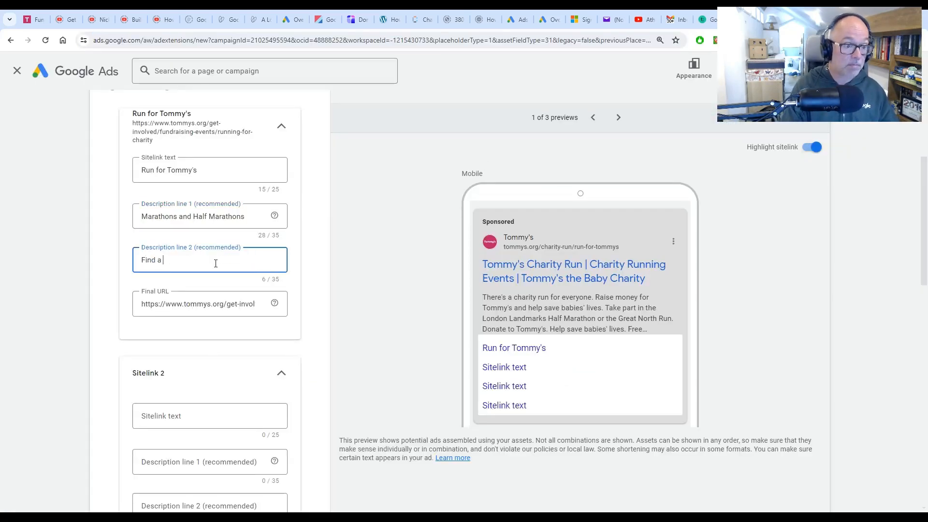
type(" charity ru")
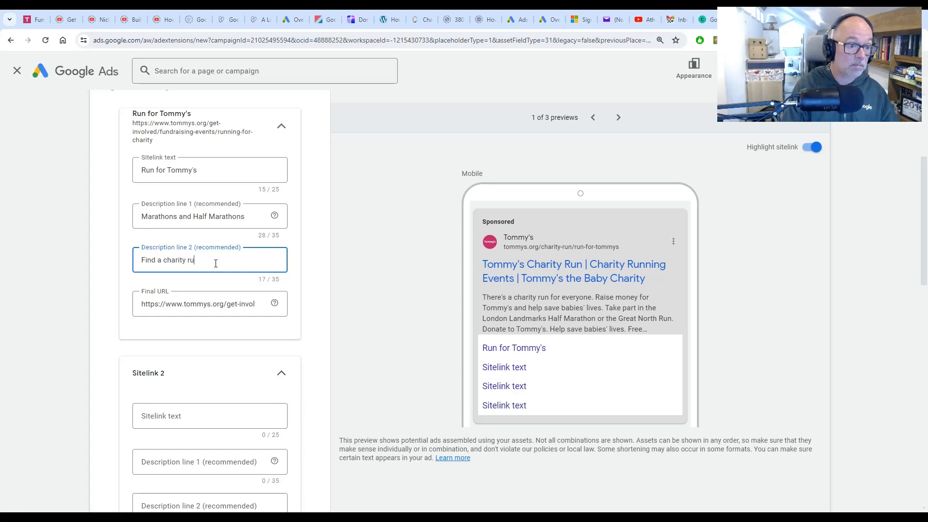
type("n near you")
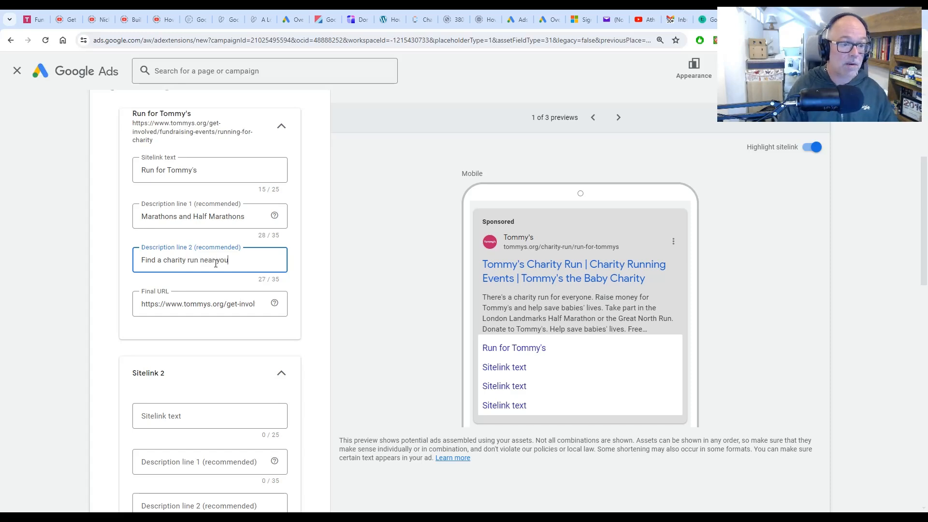
- Change description line 1 of the first sitelink to sentence case, reading "Marathons and half marathons"
key("shift+Tab")
key("Home")
key("shift+Right")
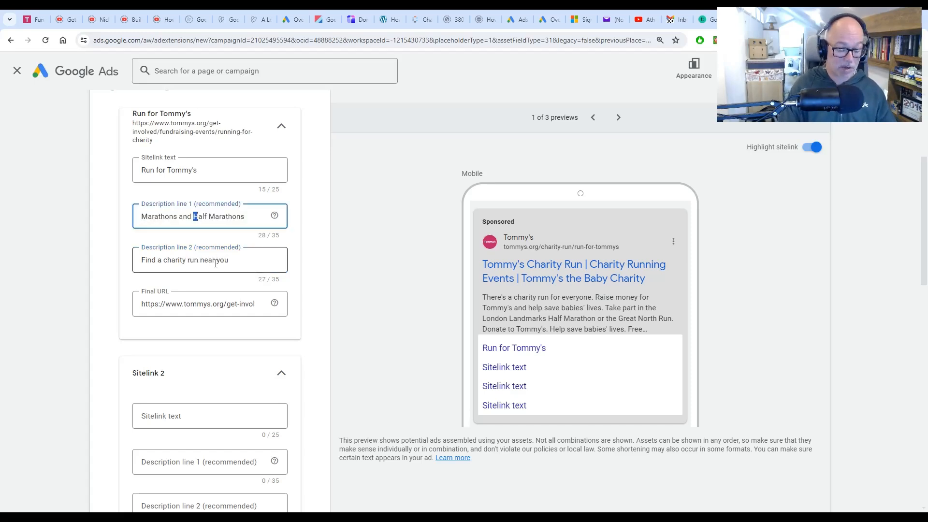
type("h")
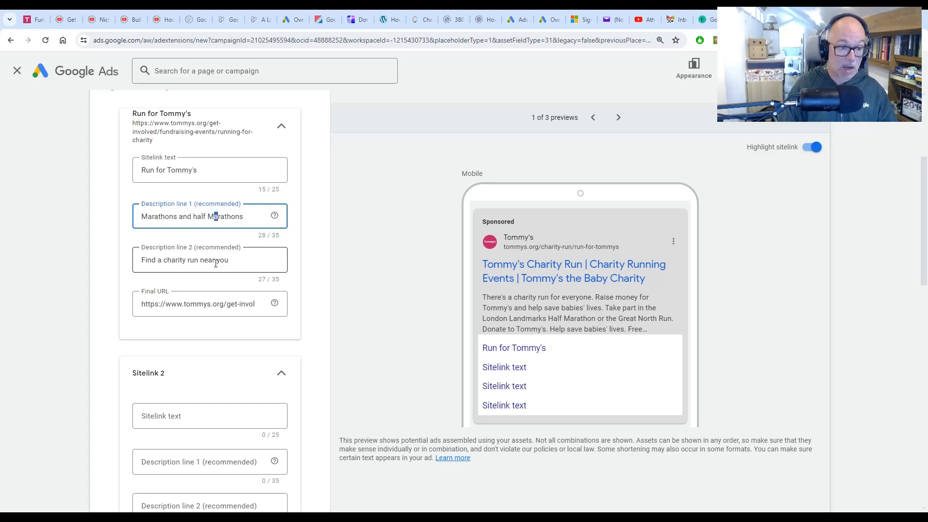
key("shift+Left")
type("m")
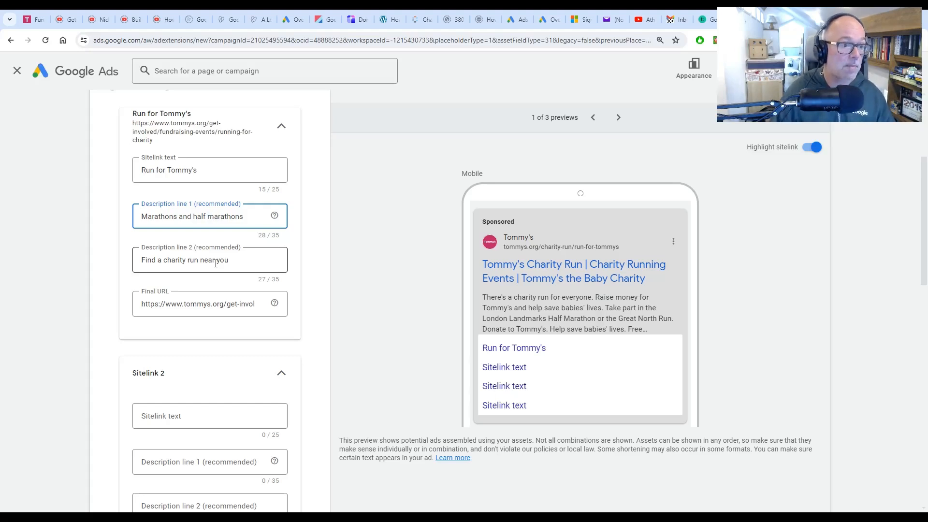
- Review the Run for Tommy's sitelink text and descriptions, and examine how the sitelinks appear in the desktop and YouTube mobile ad previews
left_click_drag(210, 177, 134, 170)
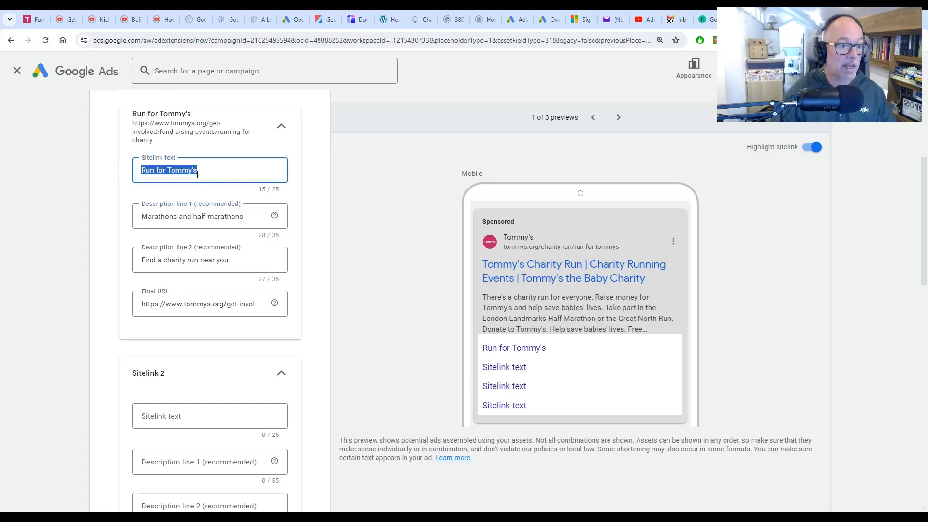
left_click(158, 171)
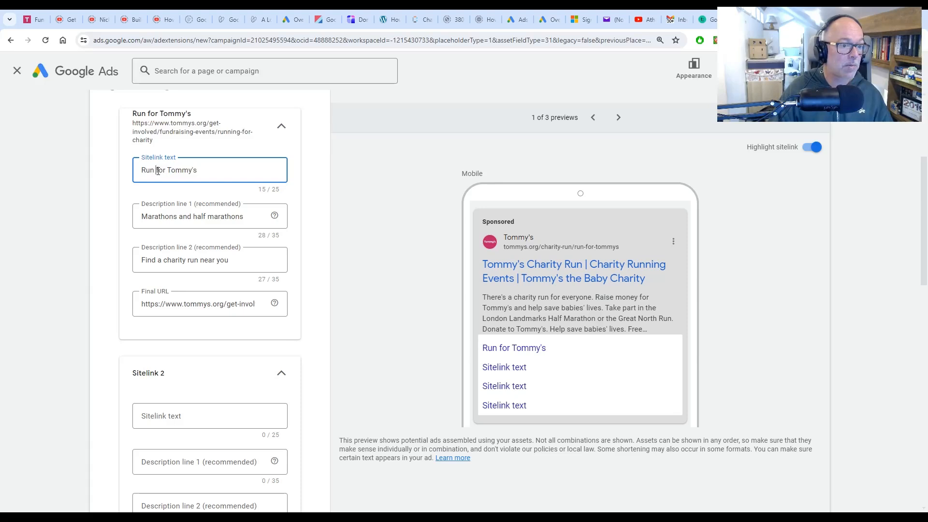
left_click_drag(248, 217, 141, 217)
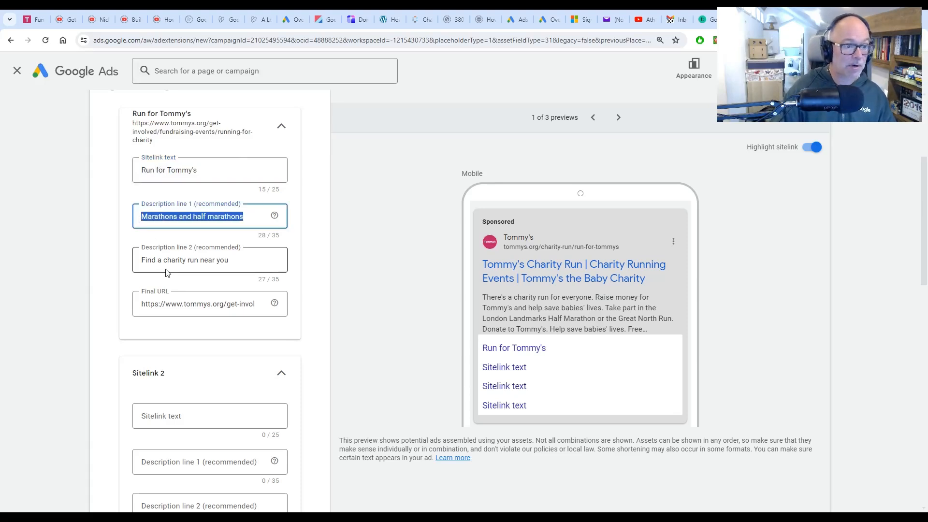
left_click_drag(238, 261, 112, 262)
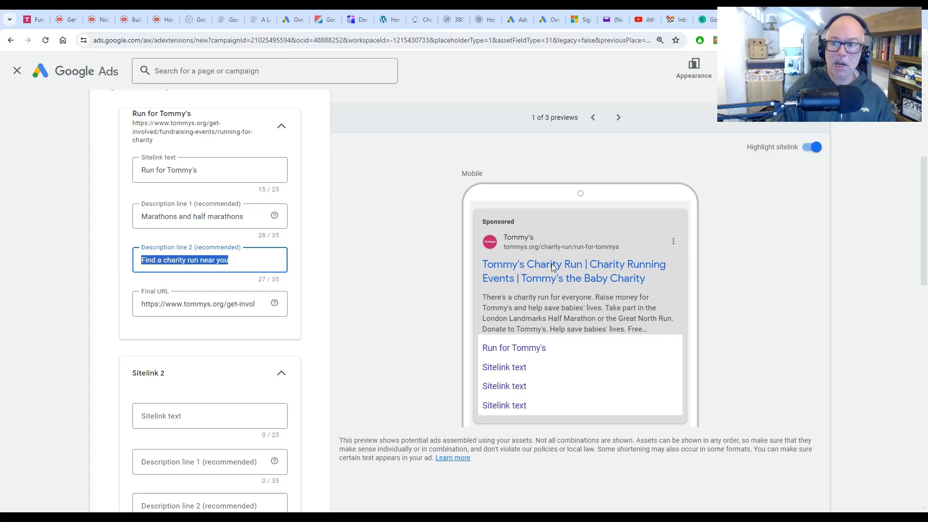
scroll(694, 266, "up", 4)
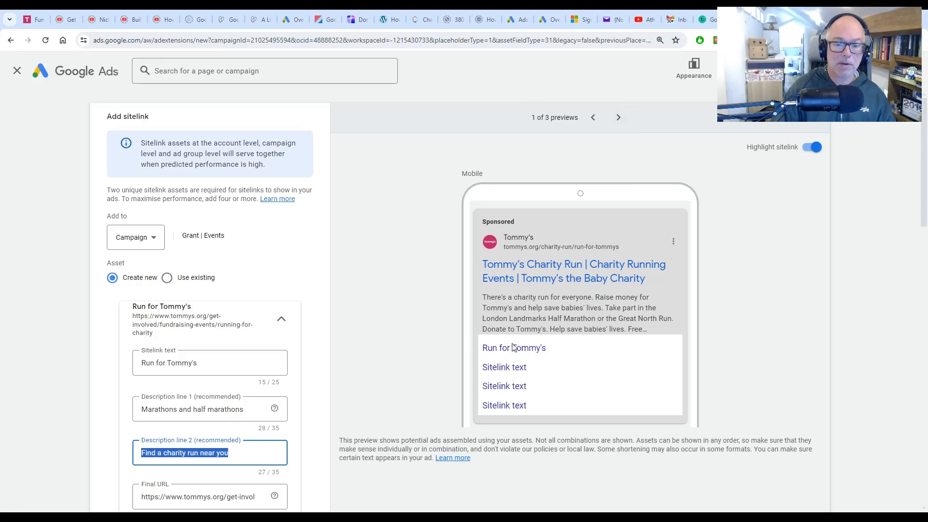
left_click(615, 126)
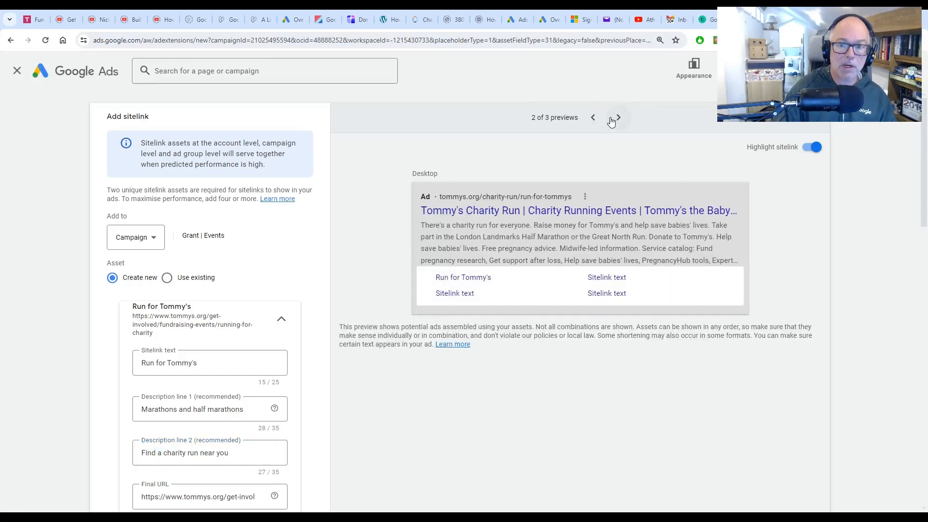
left_click(612, 121)
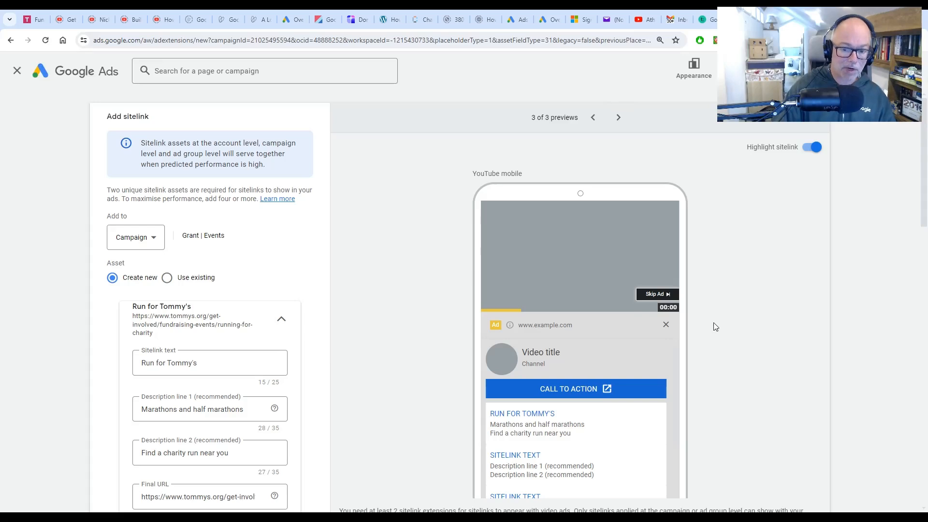
scroll(714, 323, "down", 4)
scroll(539, 411, "down", 2)
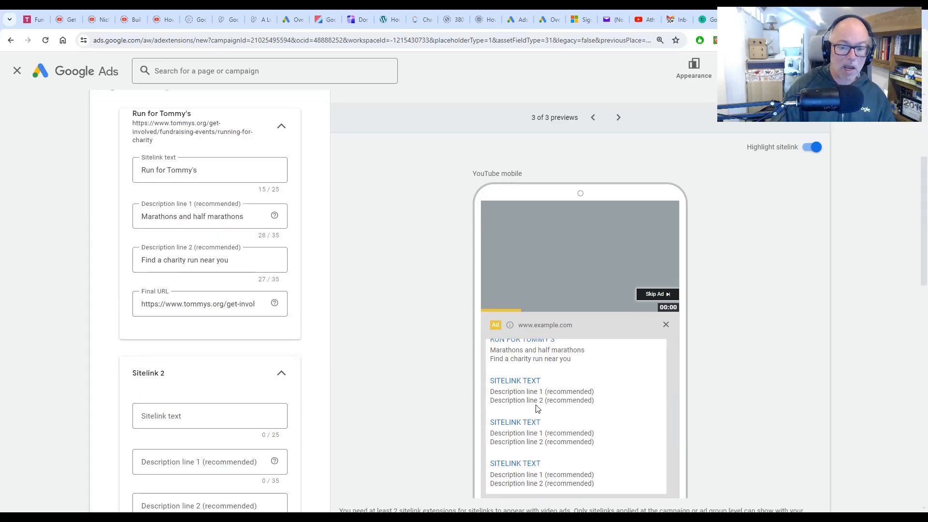
scroll(536, 389, "up", 2)
key("ctrl")
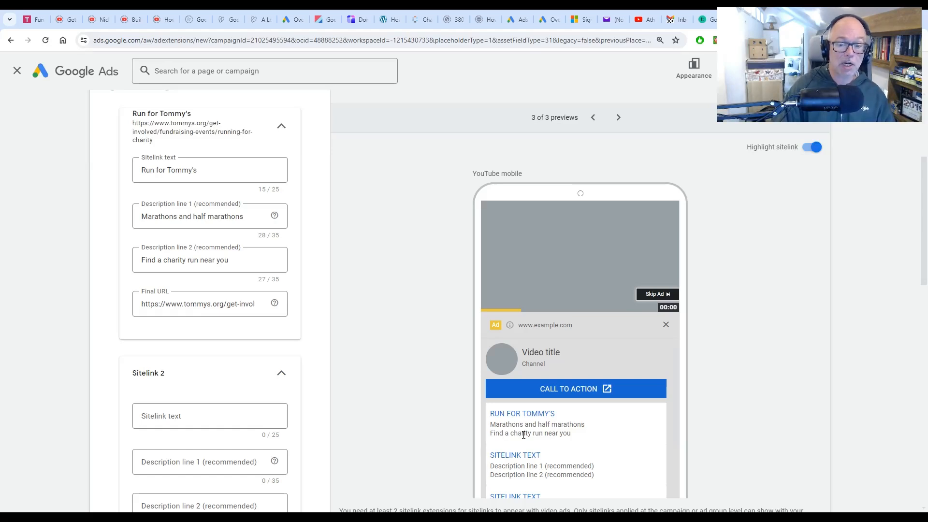
scroll(247, 395, "down", 4)
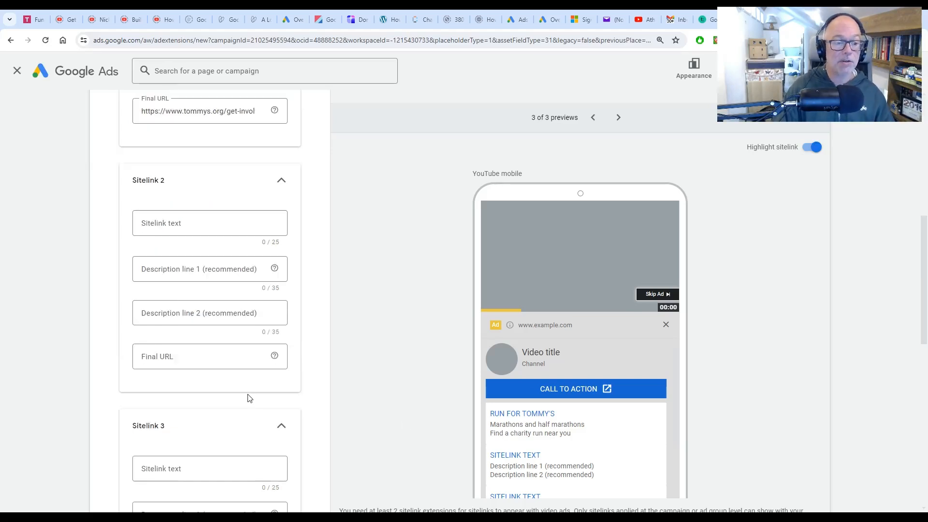
scroll(578, 442, "down", 2)
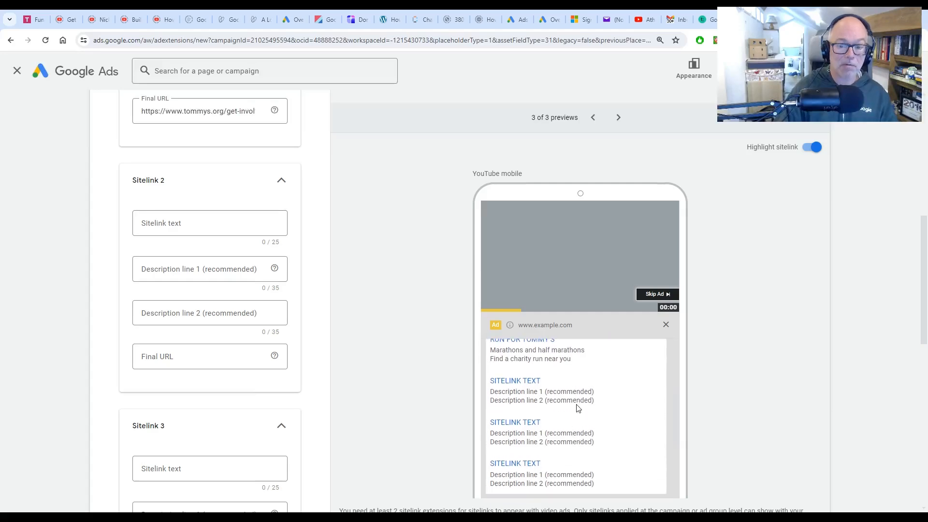
scroll(365, 327, "up", 8)
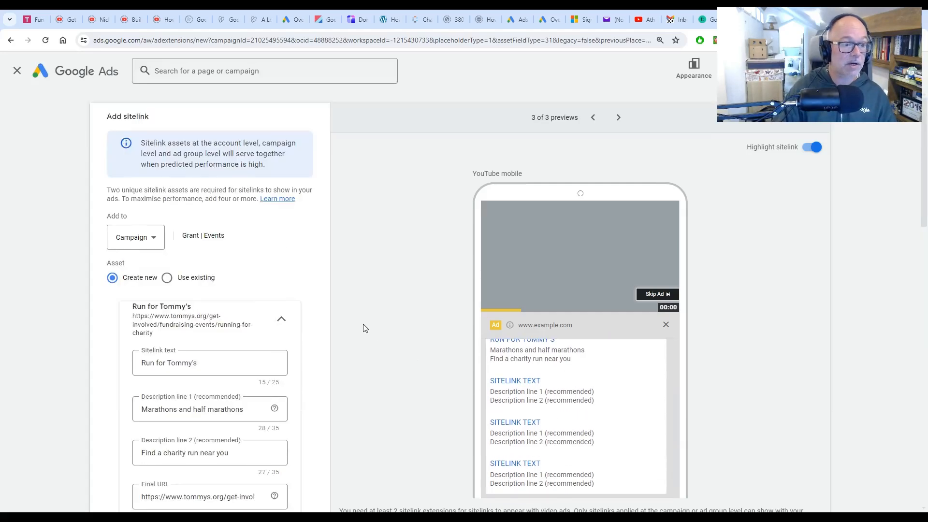
- Copy the heading "Cycle, walk and swim events" from that page of the Tommy's website and paste it as the text of Sitelink 2
scroll(361, 319, "down", 4)
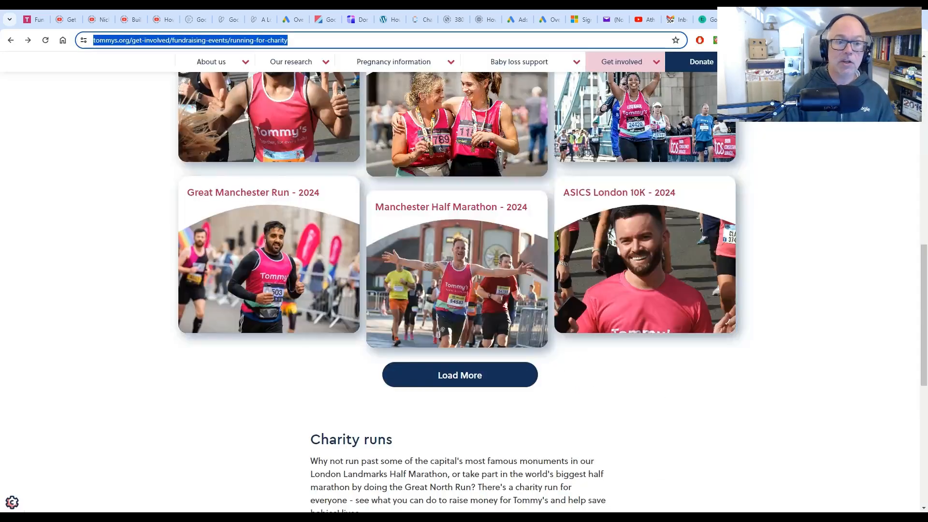
scroll(435, 242, "up", 10)
left_click(423, 307)
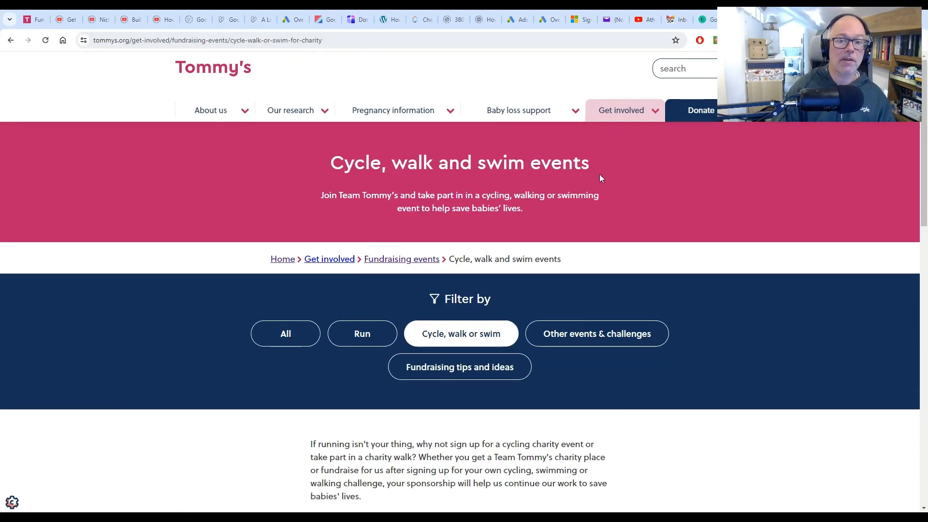
left_click_drag(599, 174, 302, 159)
key("ctrl+c")
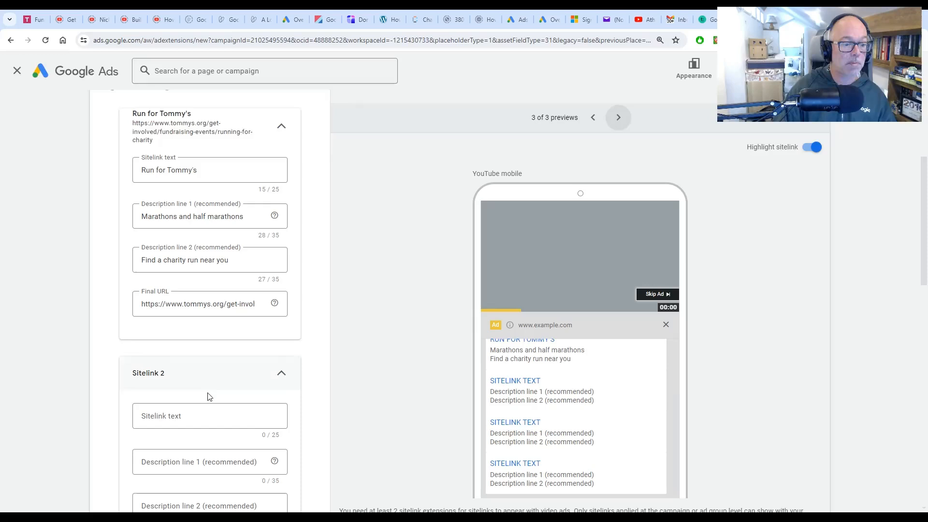
left_click(207, 414)
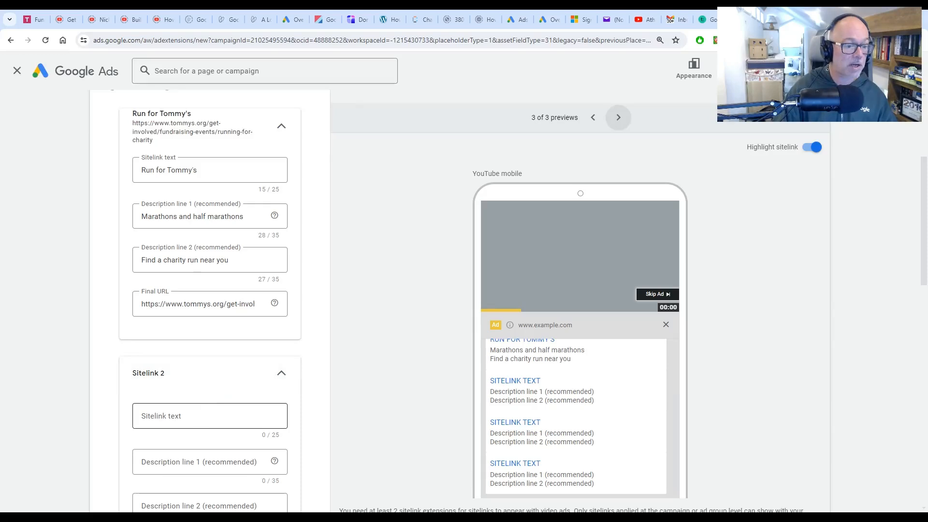
key("ctrl+v")
- Shorten and recapitalise the second sitelink's text so it reads "Cycle, Walk or Swim"
key("ctrl+shift+Left")
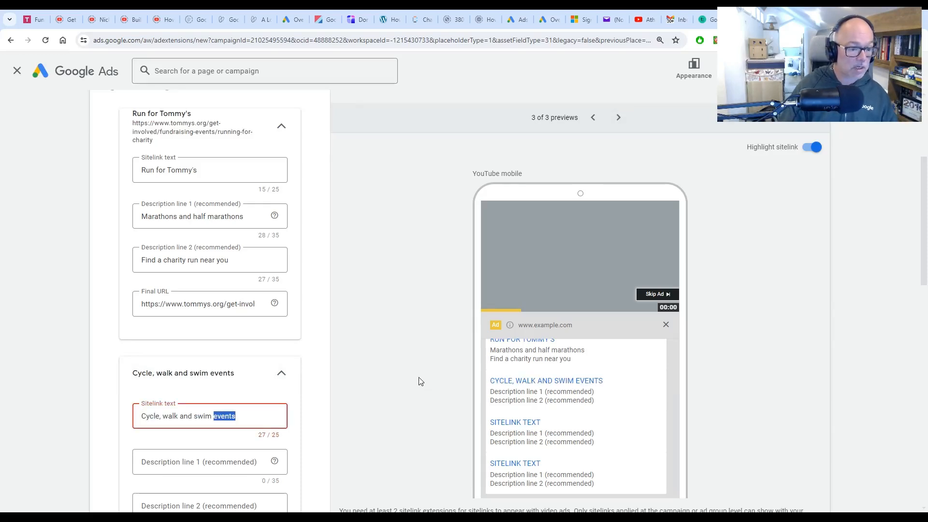
key("BackSpace")
key("ctrl+shift+Left")
key("BackSpace")
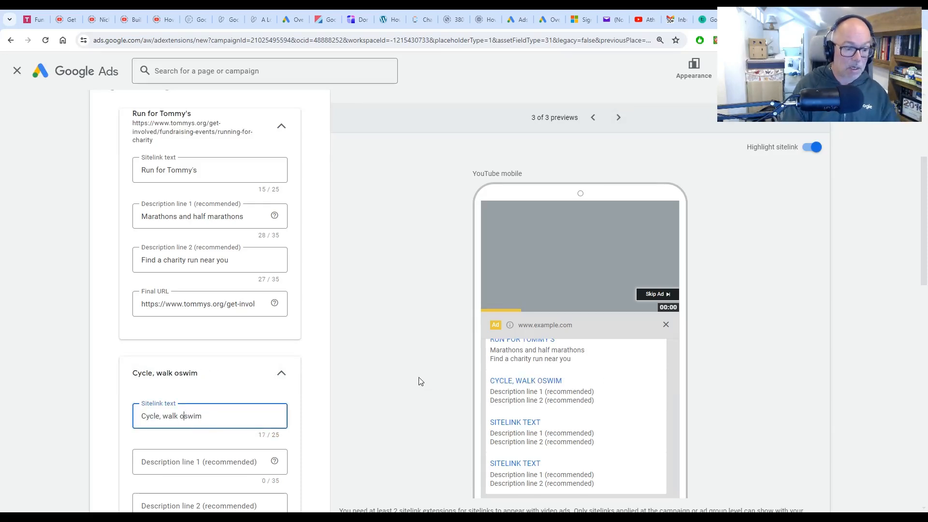
type("or")
key("Delete")
type("W")
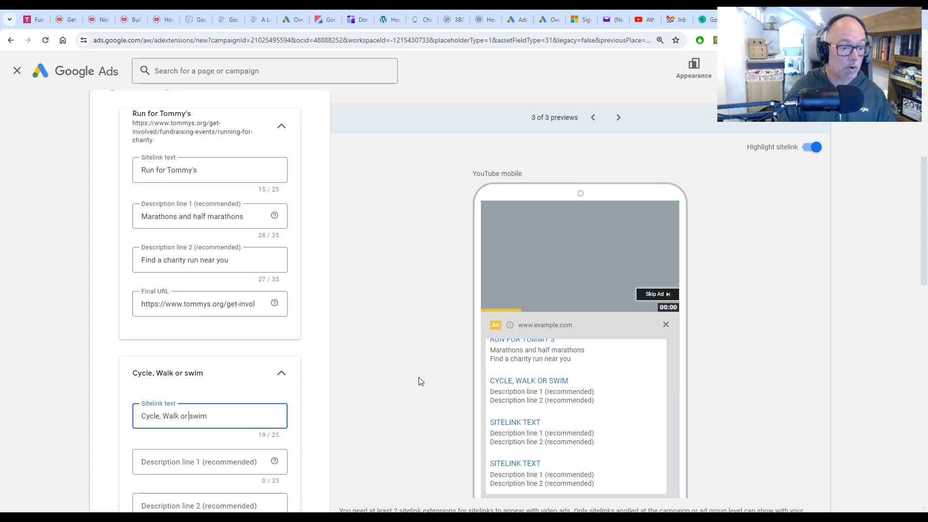
key("Delete")
type("S")
- Copy the web address of the Tommy's cycle, walk and swim events page and paste it as the second sitelink's final URL
left_click(774, 20)
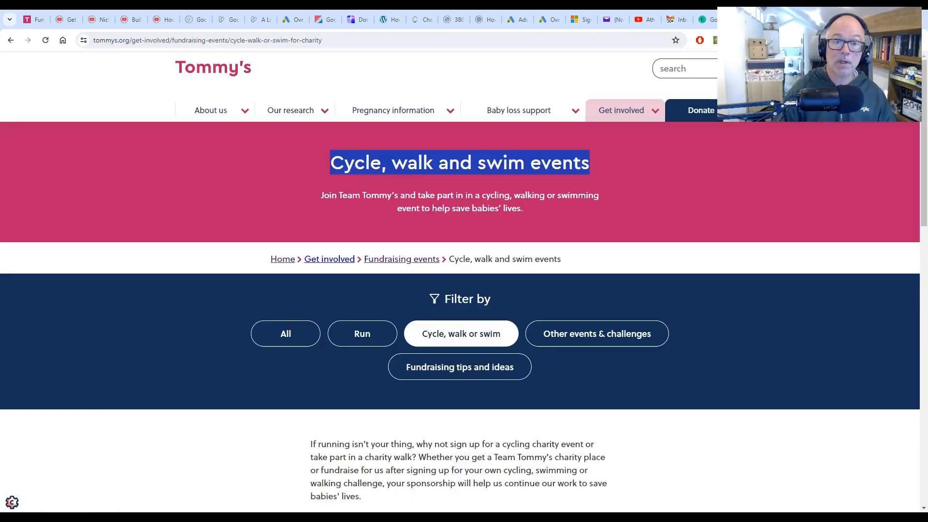
left_click(342, 40)
key("ctrl+c")
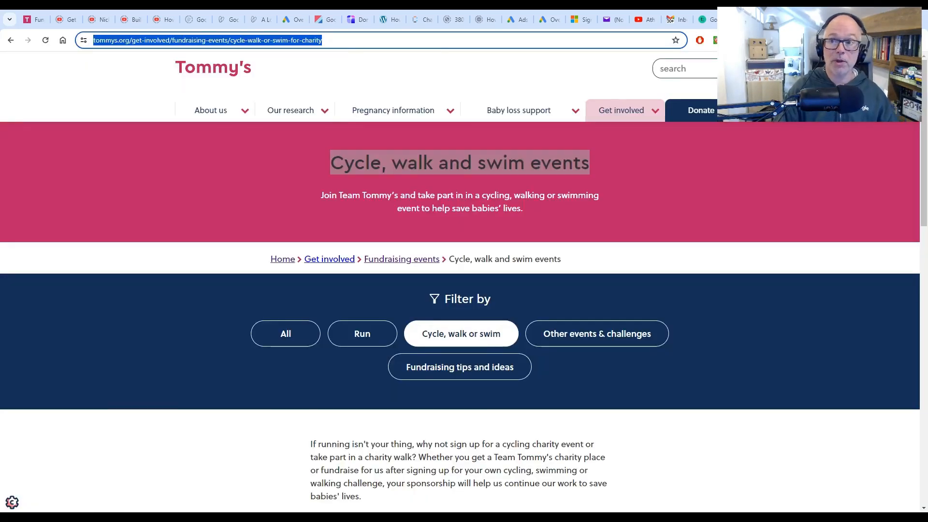
left_click(754, 19)
scroll(299, 308, "down", 4)
left_click(197, 360)
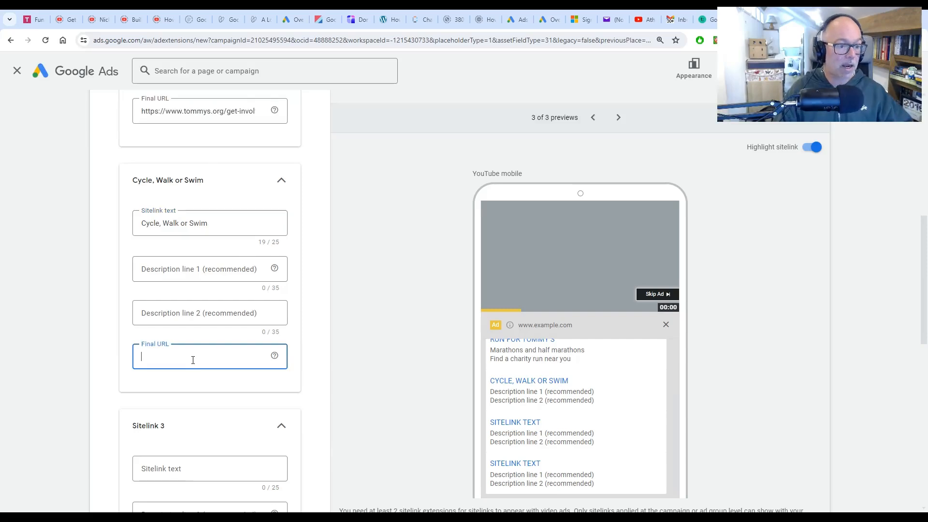
key("ctrl+v")
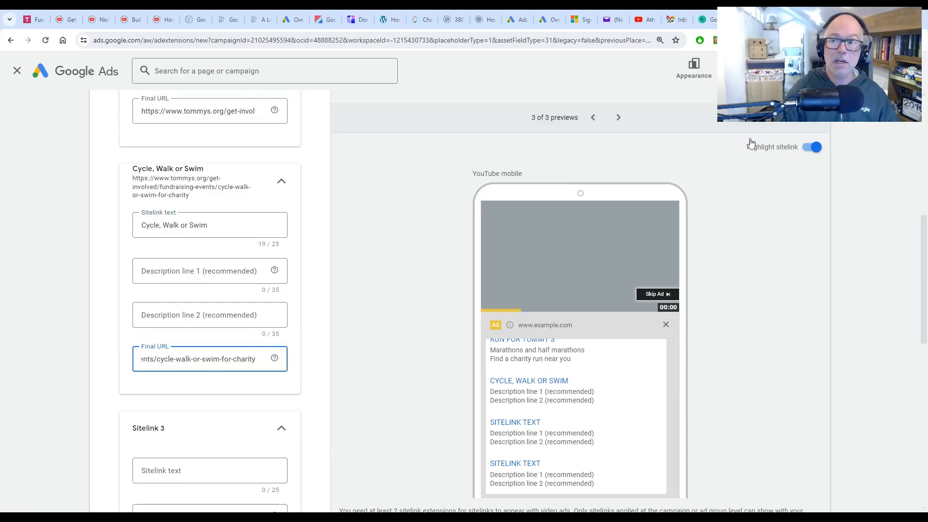
- Copy "cycling charity event or take part in a charity walk" from the Tommy's events page into the second sitelink's description line 1
left_click(774, 20)
left_click_drag(502, 251, 412, 264)
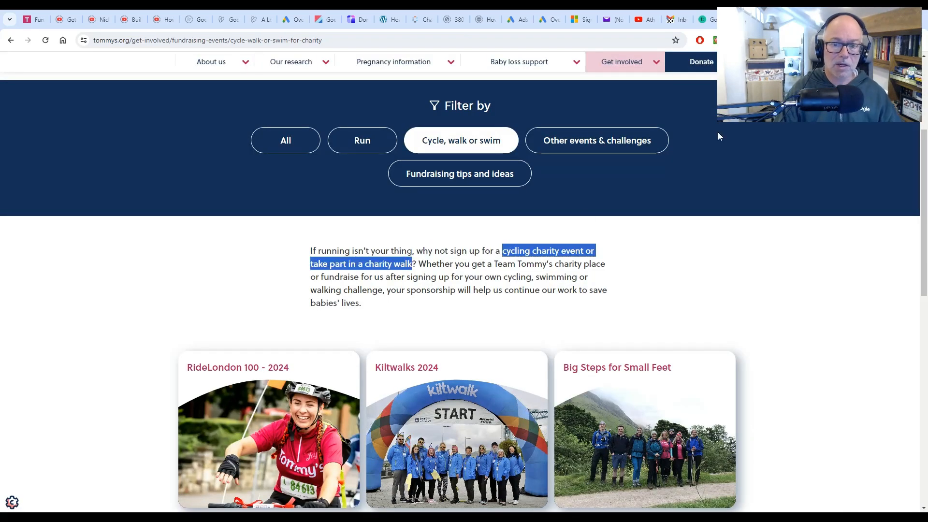
key("ctrl+c")
key("ctrl+shift+Tab")
left_click(169, 273)
key("ctrl+v")
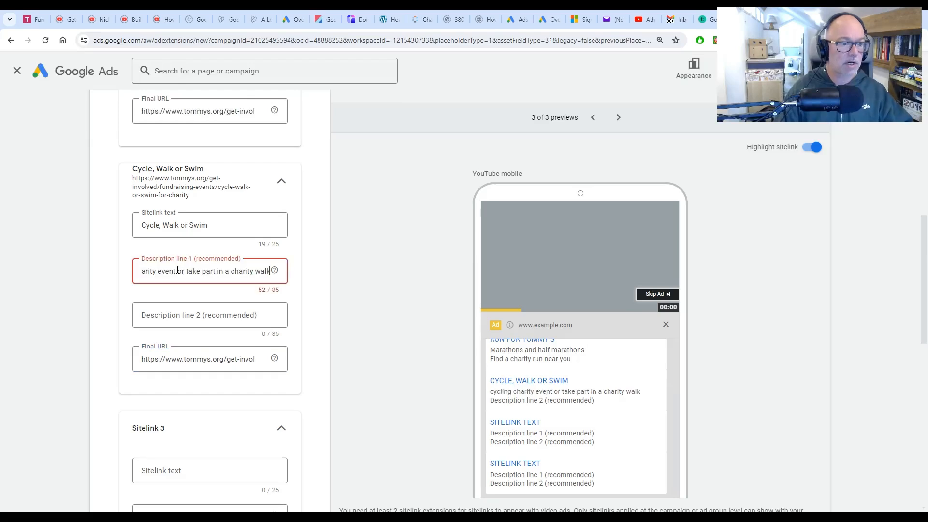
- In description line 1, change the opening to "Cycling charity events" and delete the words "or take part in a"
key("Home")
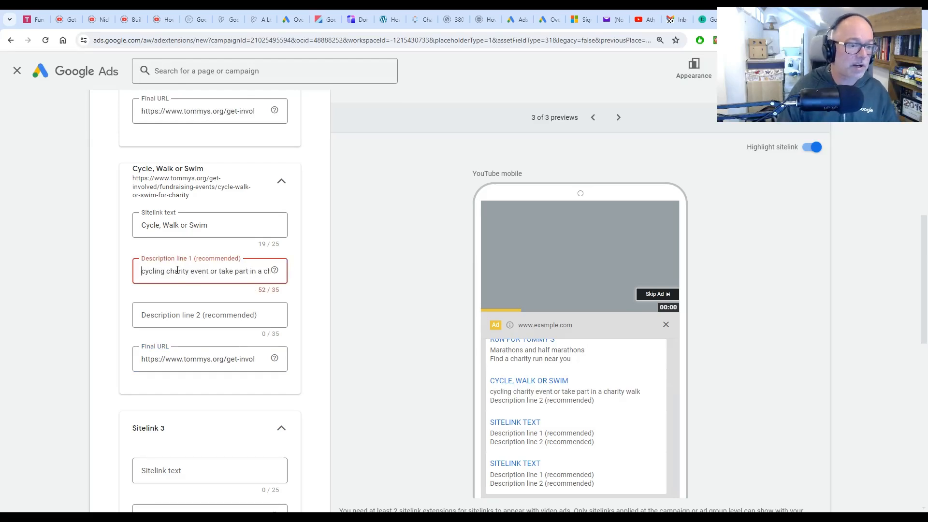
type("C")
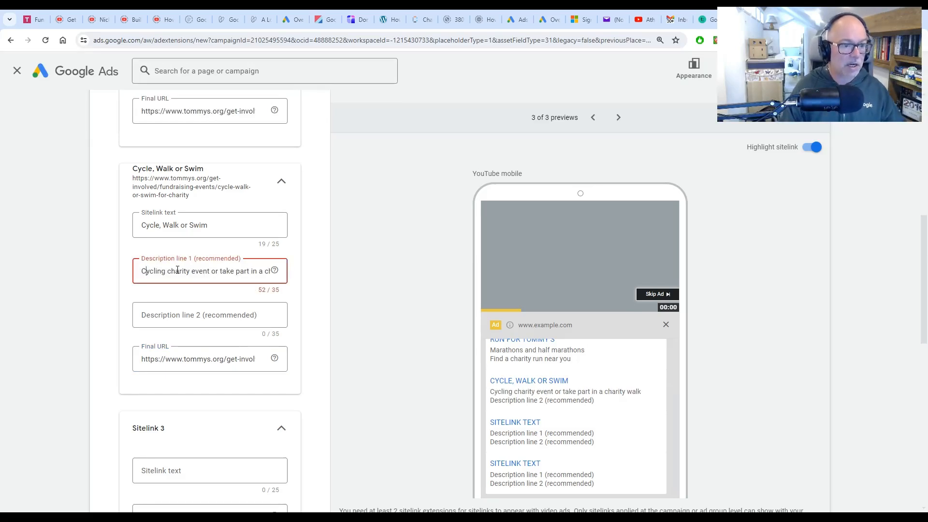
type("s")
key("ctrl+shift+Right")
key("ctrl+shift+Right")
key("ctrl+shift+Right")
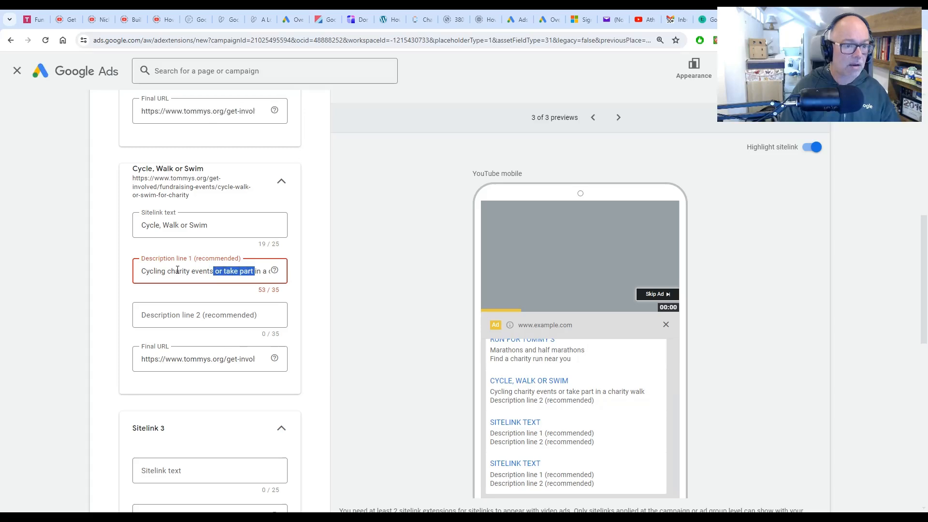
key("Delete")
key("ctrl+shift+Right")
key("ctrl+shift+Right")
key("Delete")
- Move "charity walk" from description line 1 to line 2 of the second sitelink and reword it as "Charity walks and swims"
key("ctrl+shift+Right")
key("ctrl+shift+Right")
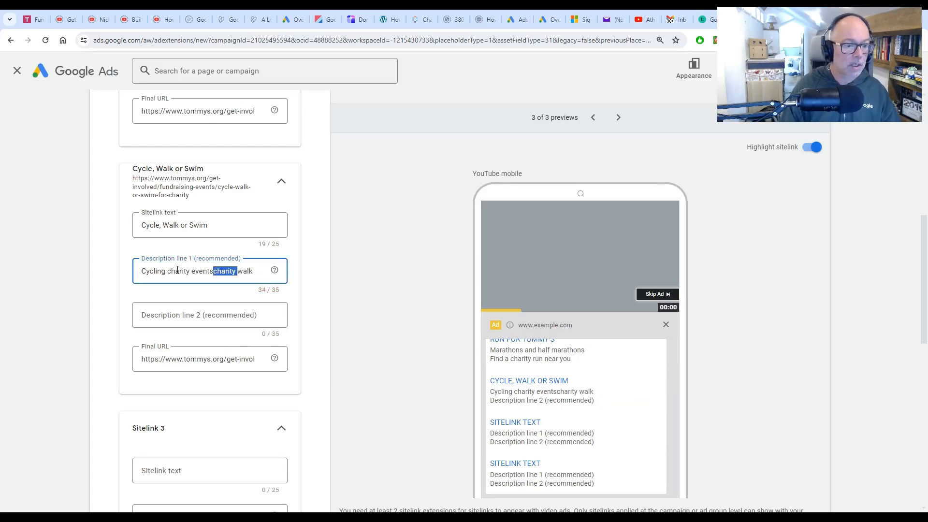
key("ctrl+x")
key("Tab")
key("ctrl+v")
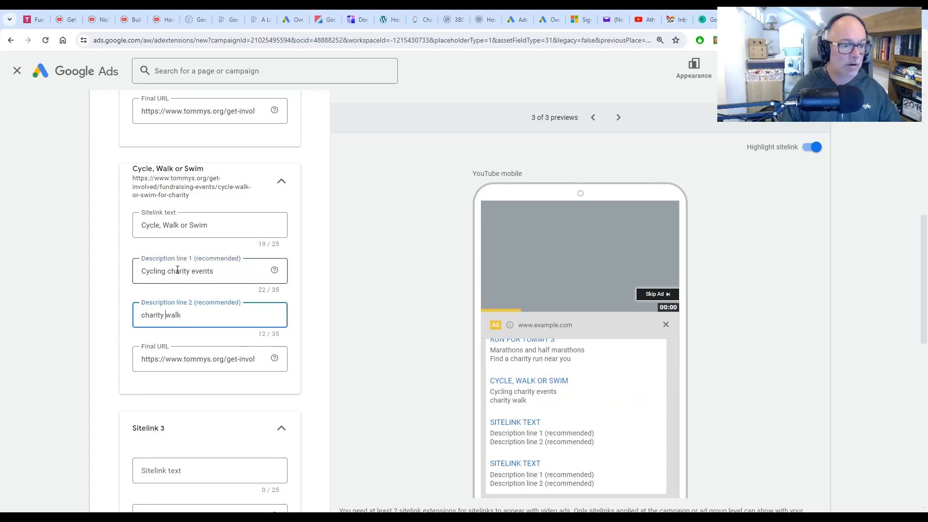
key("shift+Right")
type("C")
type("s and")
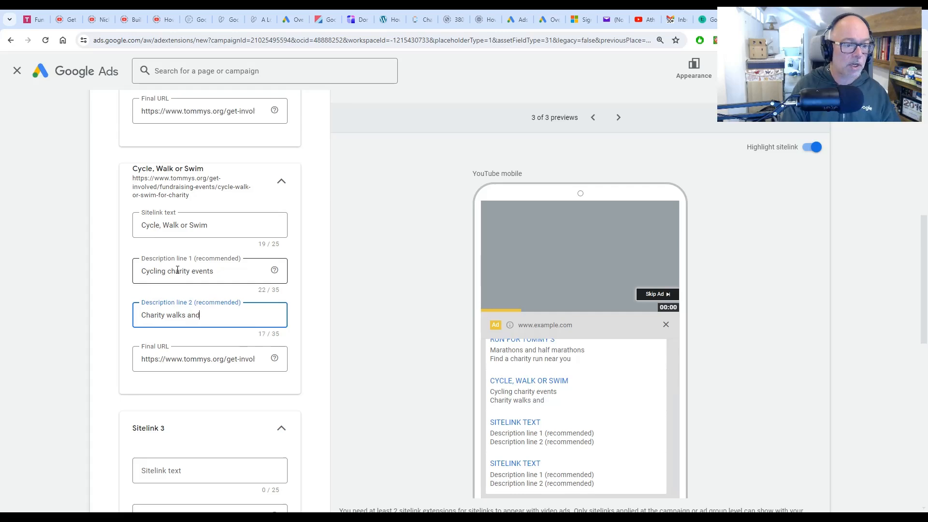
type(" w")
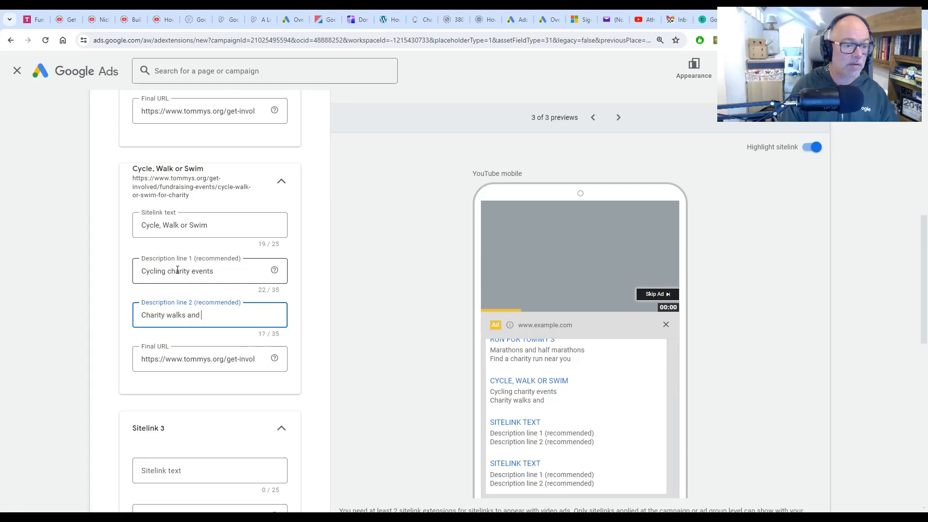
type("swom,")
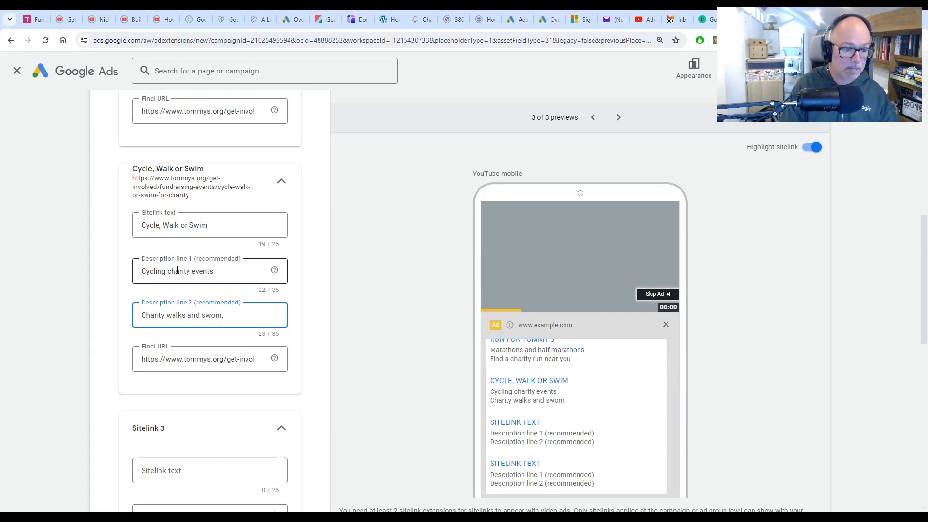
key("BackSpace")
key("BackSpace")
key("BackSpace")
type("ims")
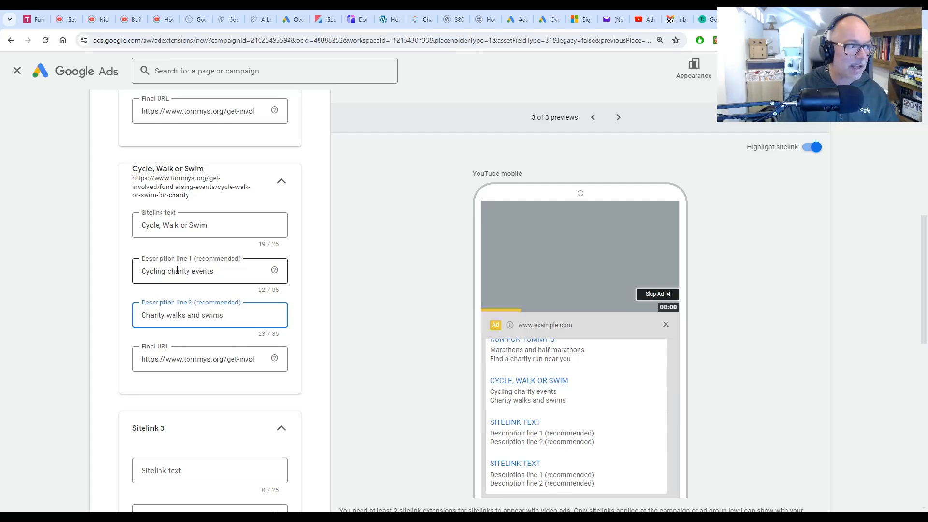
- Examine the Other events & challenges page on the Tommy's website for further sitelink ideas
scroll(360, 293, "down", 4)
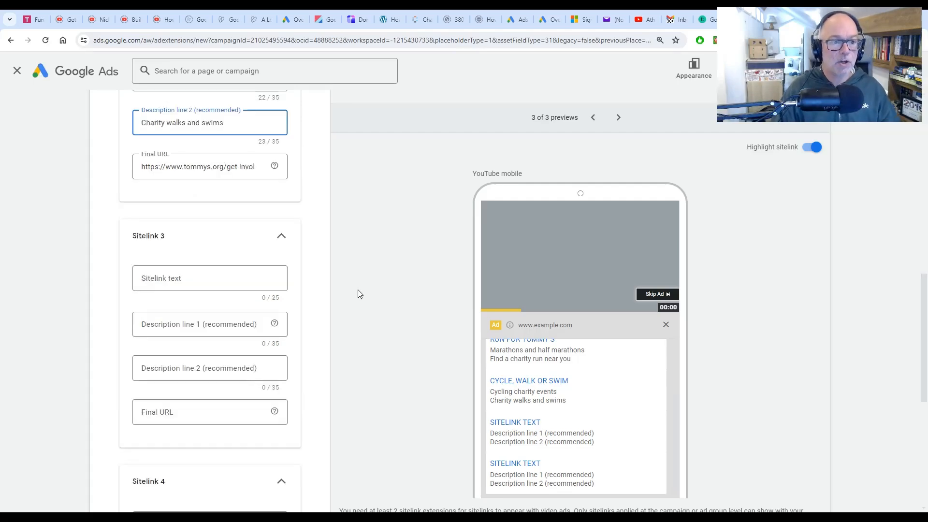
left_click(776, 20)
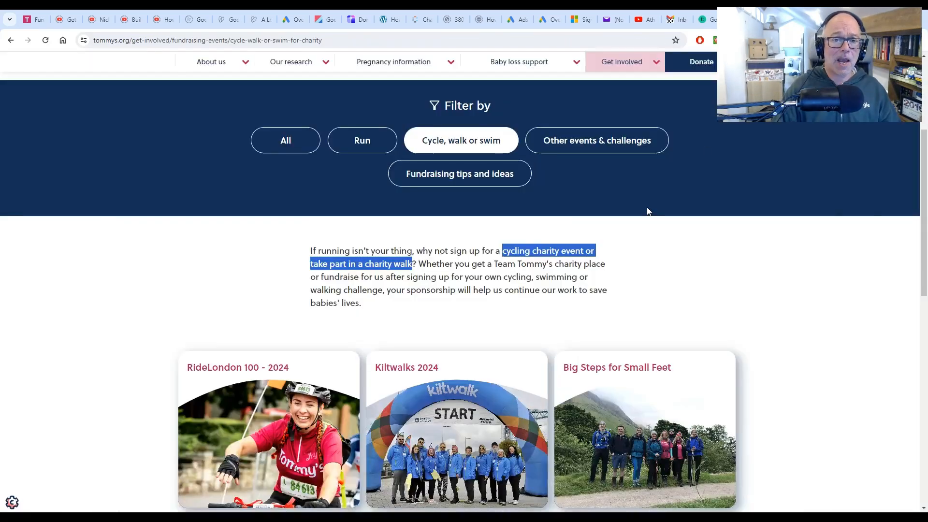
left_click(606, 141)
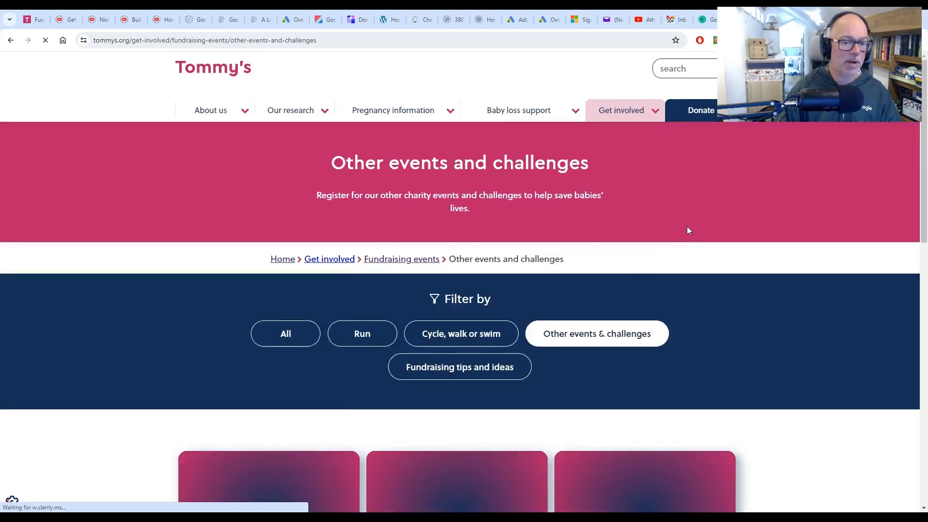
scroll(689, 229, "down", 10)
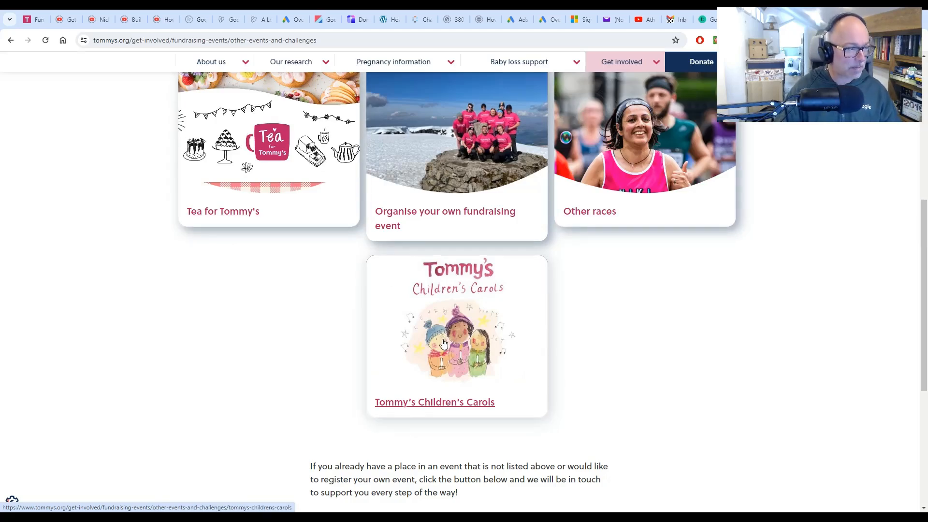
scroll(443, 343, "up", 4)
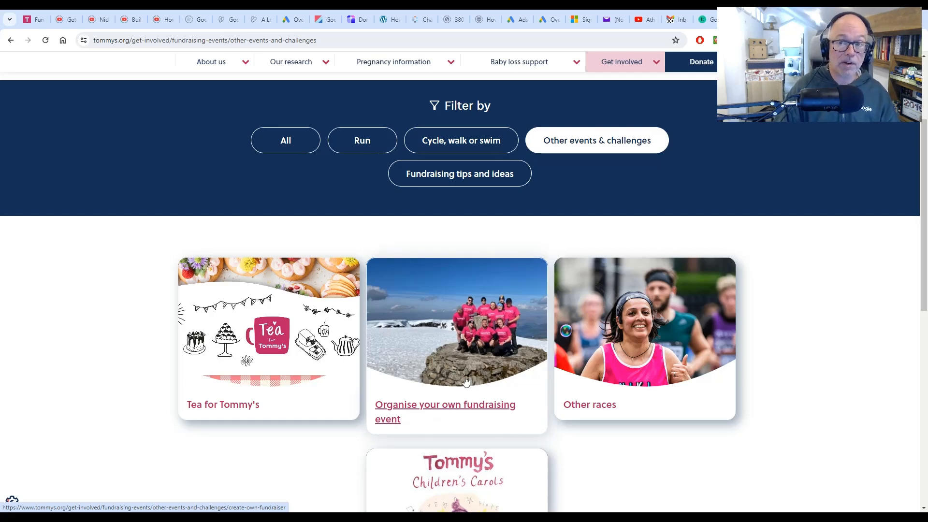
- Return to the Google Ads sitelink form and save the two completed sitelinks, leaving Sitelink 3 and Sitelink 4 blank
left_click(776, 20)
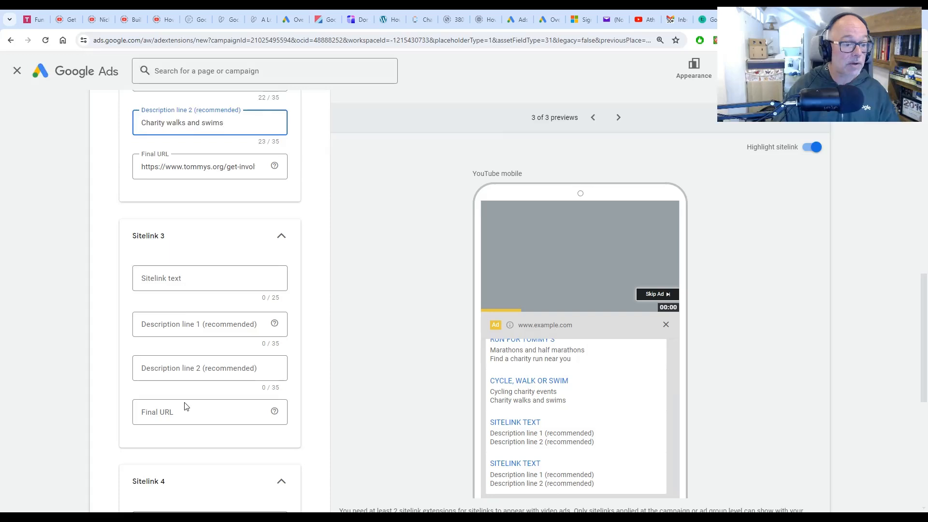
scroll(188, 421, "down", 7)
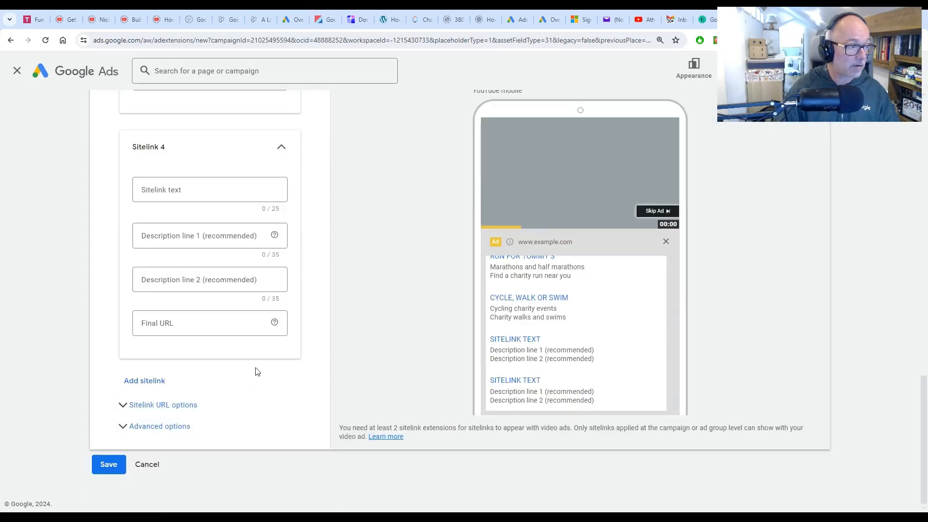
left_click(107, 465)
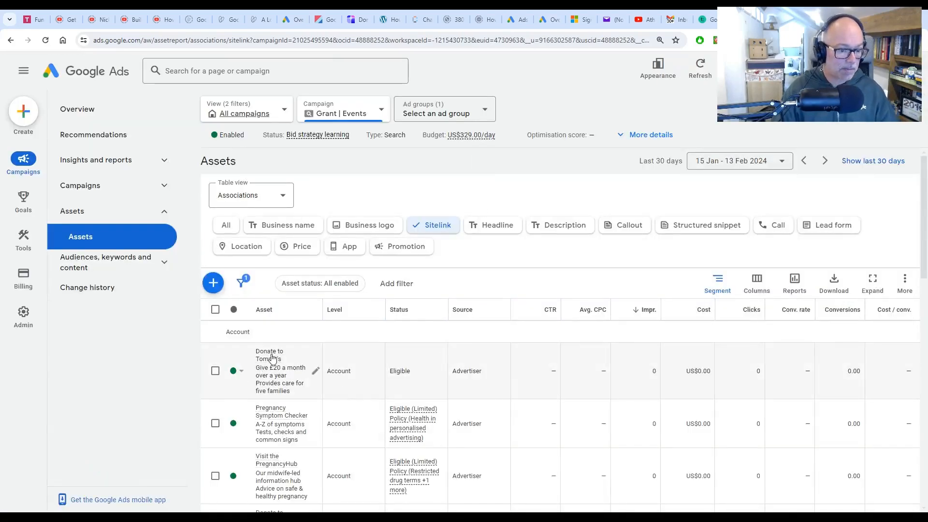
- Add the account-level "Donate to Tommy's" sitelink about giving £20 a month to the Grant | Events campaign
mouse_move(272, 358)
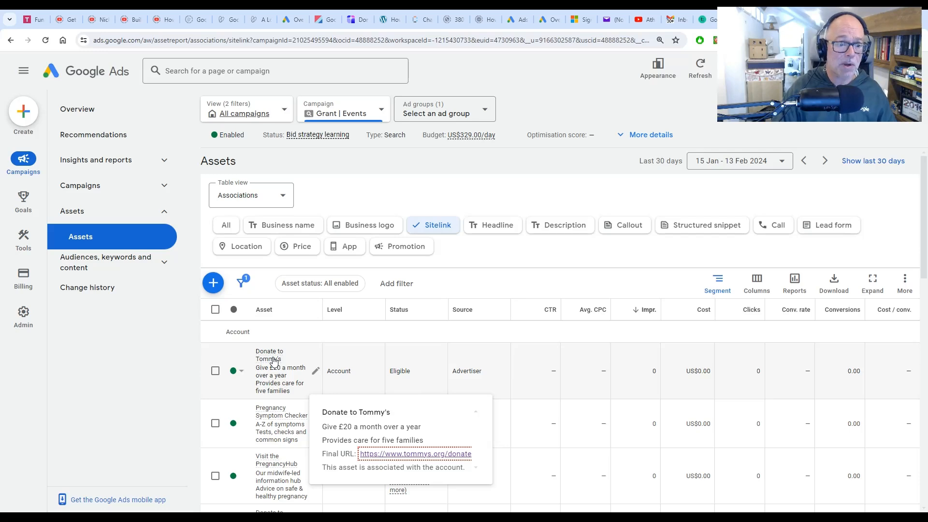
left_click(215, 372)
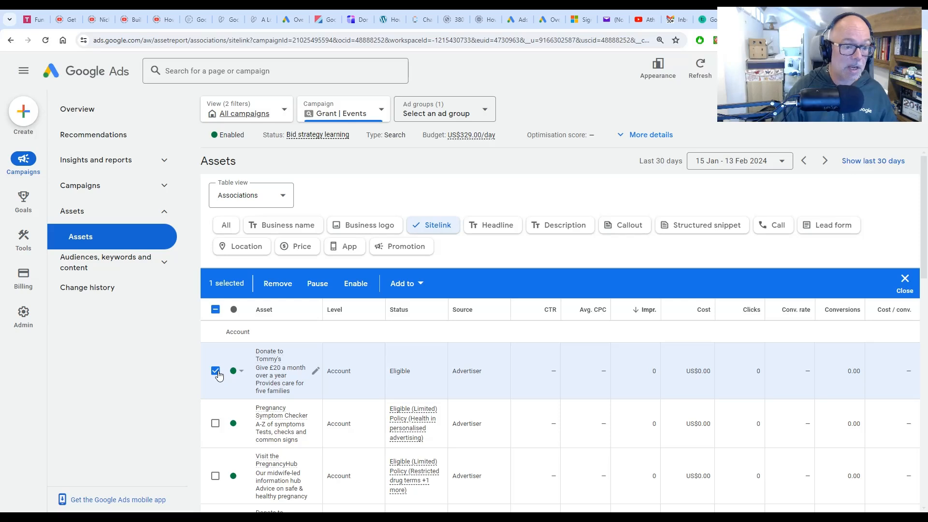
left_click(414, 285)
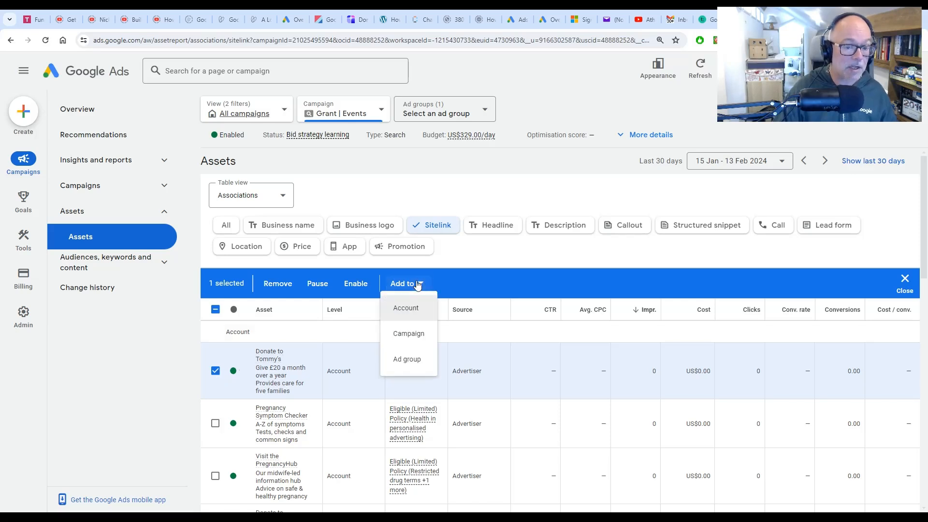
left_click(414, 341)
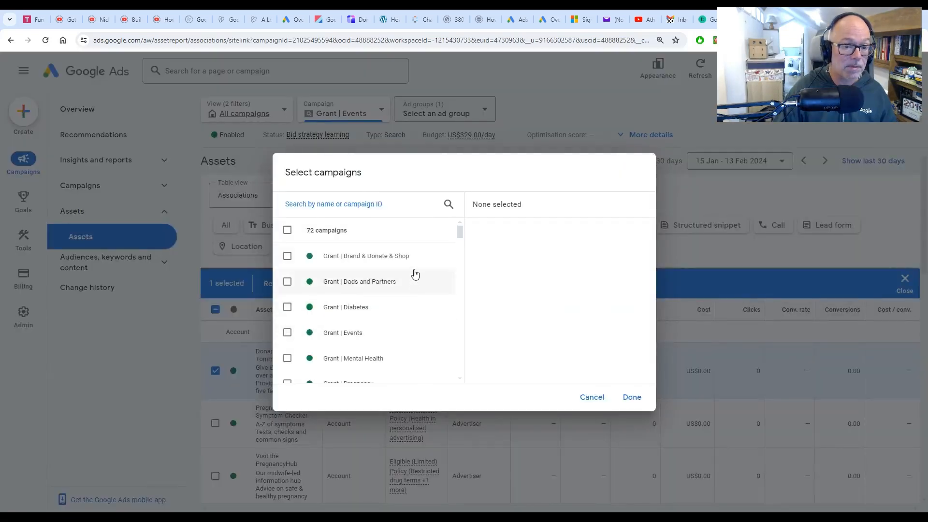
left_click(288, 333)
left_click(631, 398)
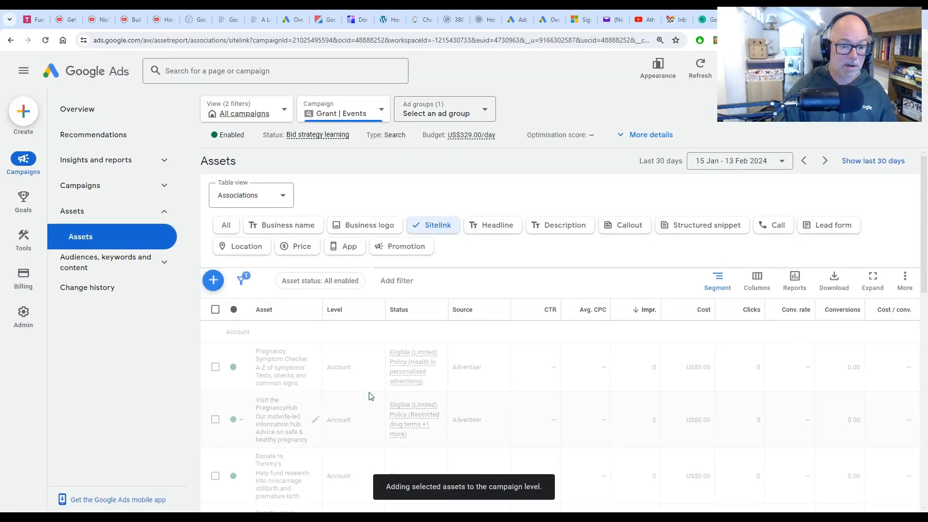
- Review the campaign-level sitelinks grouped under Grant | Events in the assets table
scroll(370, 395, "down", 5)
scroll(372, 397, "down", 4)
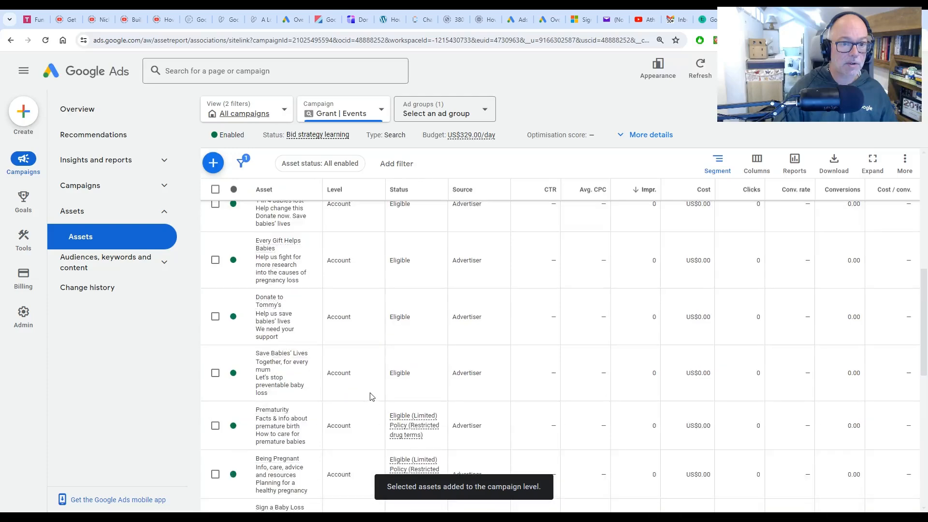
scroll(372, 396, "up", 8)
scroll(348, 369, "down", 12)
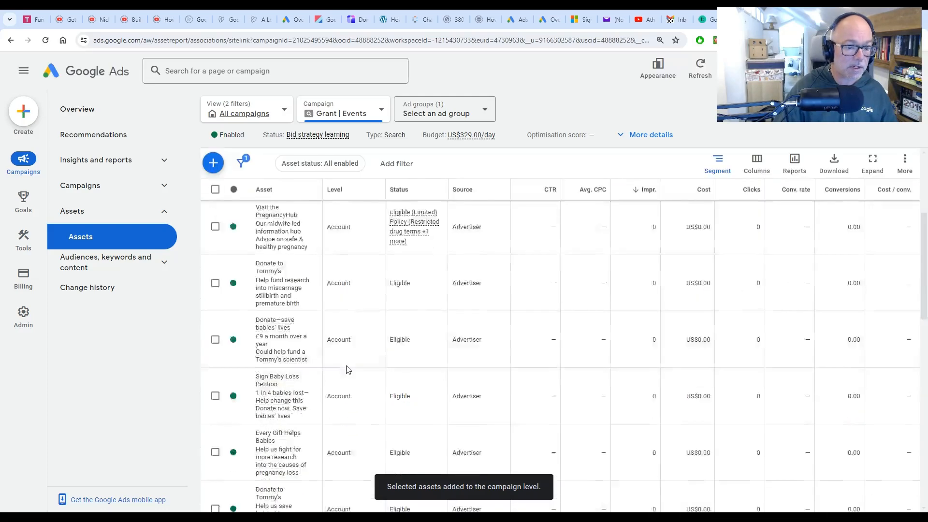
scroll(348, 370, "down", 4)
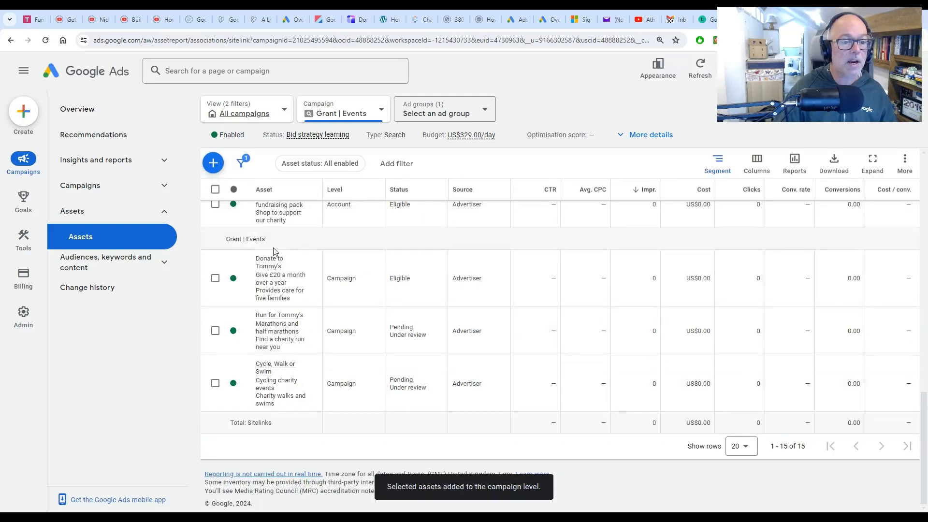
left_click_drag(225, 238, 272, 242)
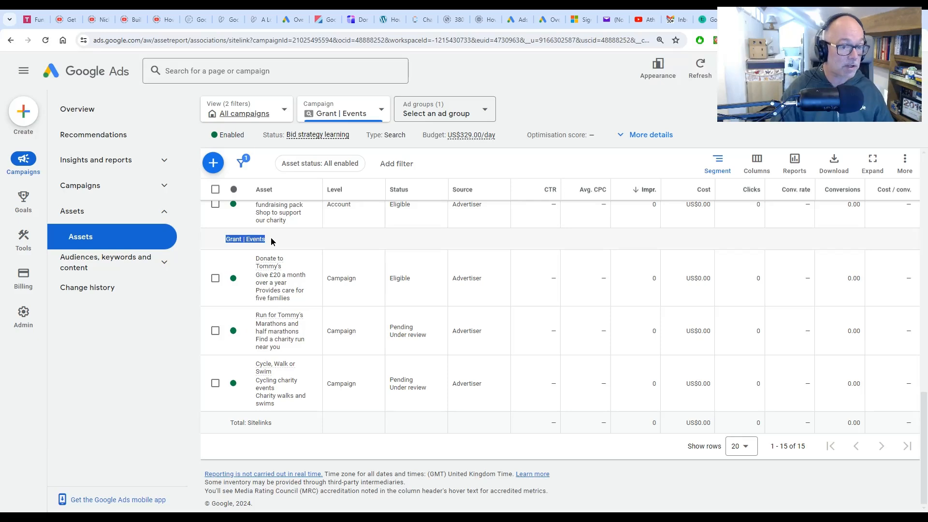
- Inspect the details of the "Run for Tommy's" and "Cycle, Walk or Swim" sitelinks under Grant | Events
left_click(292, 242)
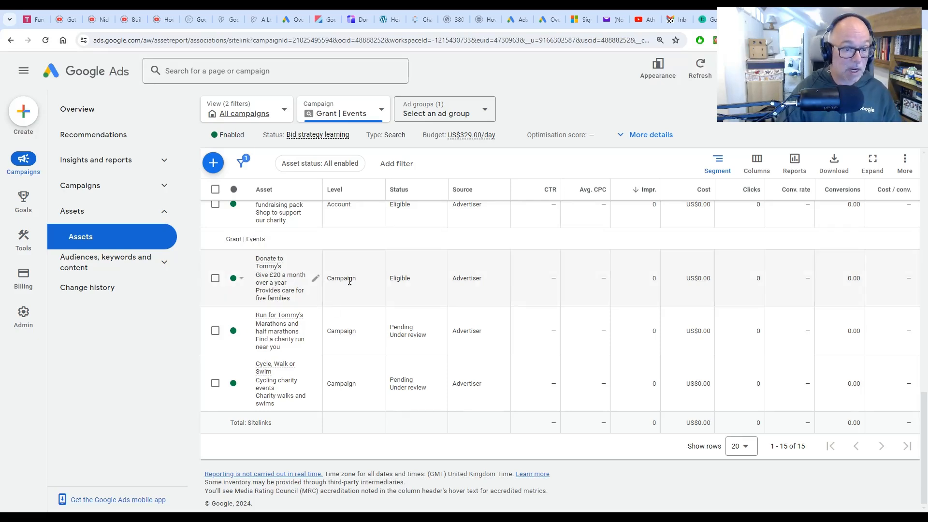
mouse_move(279, 268)
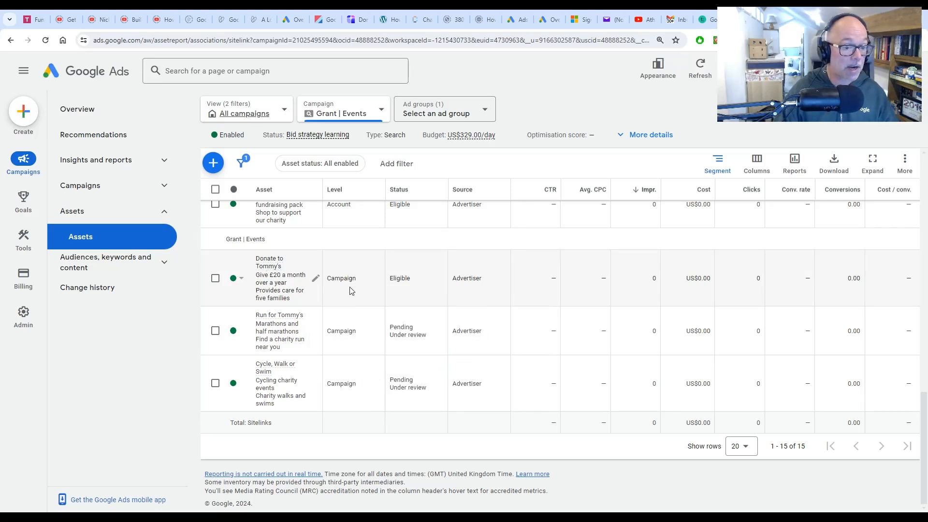
mouse_move(287, 335)
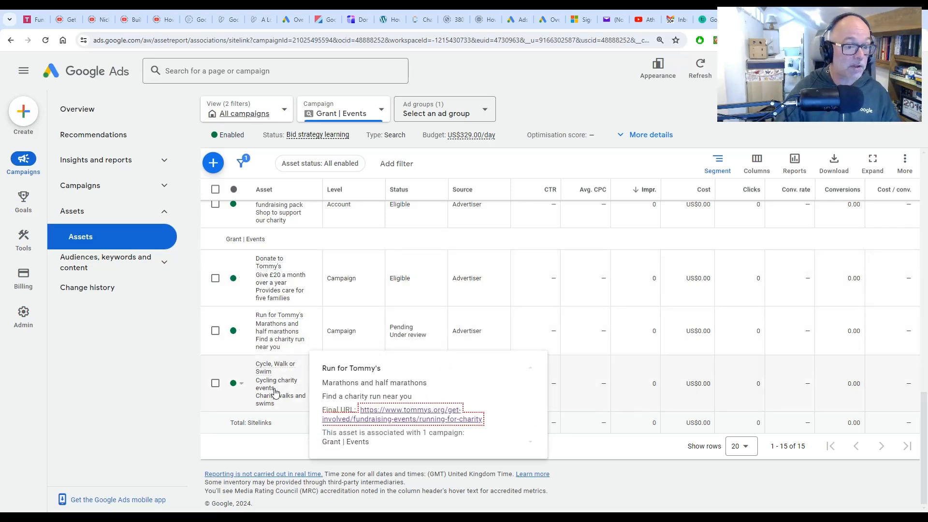
mouse_move(275, 392)
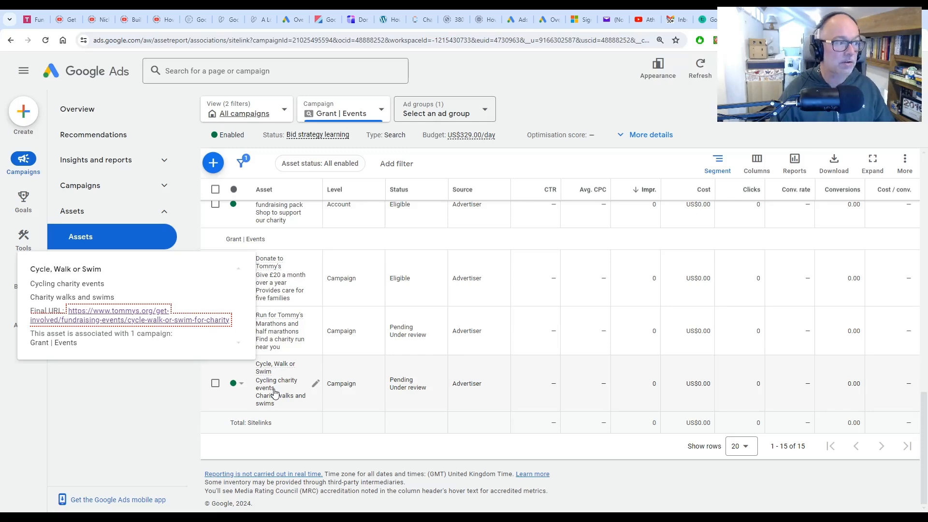
scroll(316, 408, "up", 10)
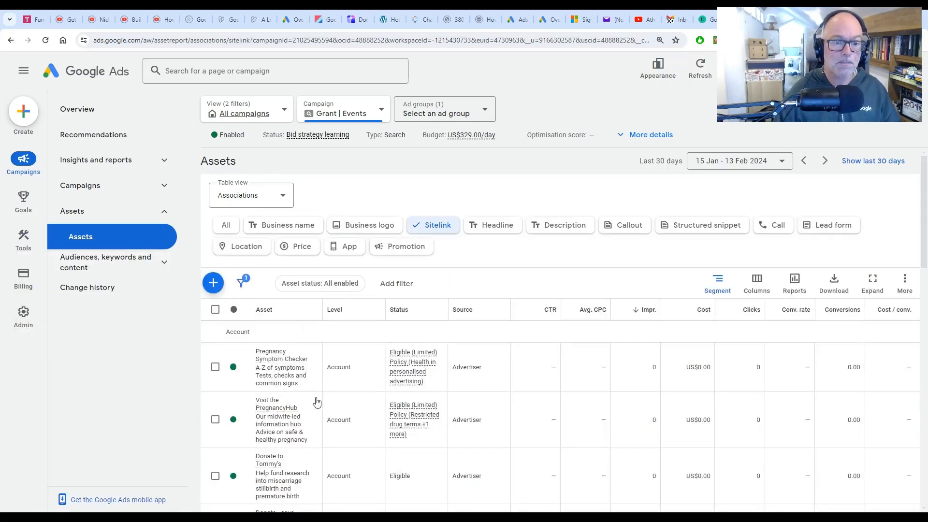
- Check at which level the Tommy's business name asset is applied
left_click(280, 234)
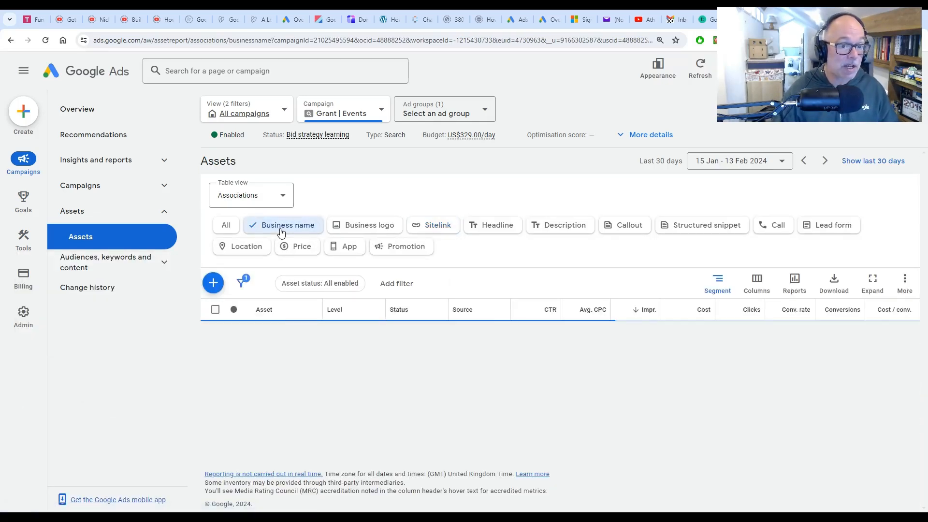
left_click_drag(358, 350, 320, 357)
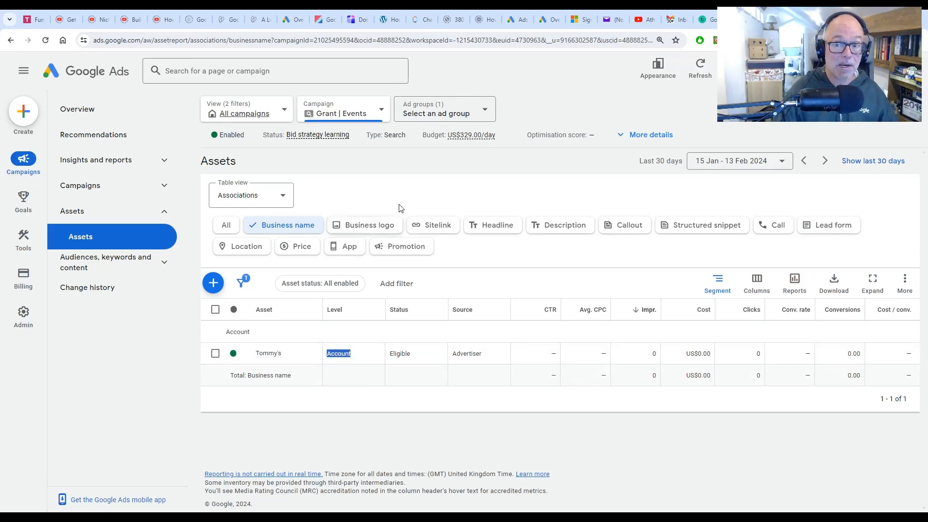
left_click(462, 182)
- Review the existing account-level callouts, including the free pregnancy advice and midwife-led information ones
left_click(633, 233)
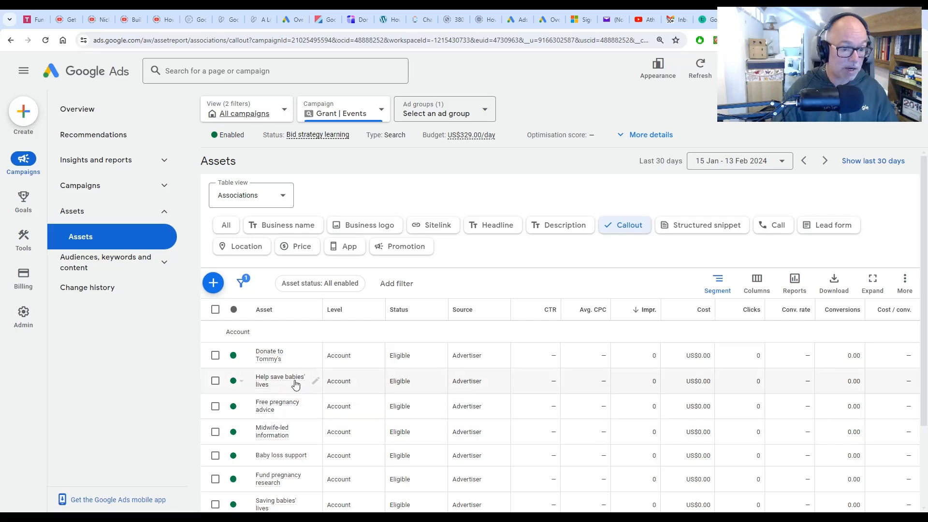
mouse_move(294, 383)
mouse_move(279, 406)
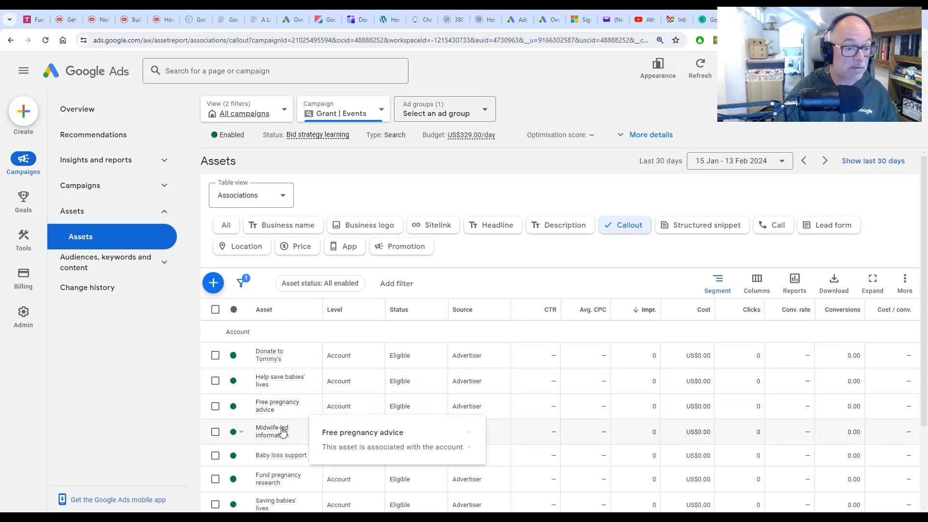
mouse_move(274, 437)
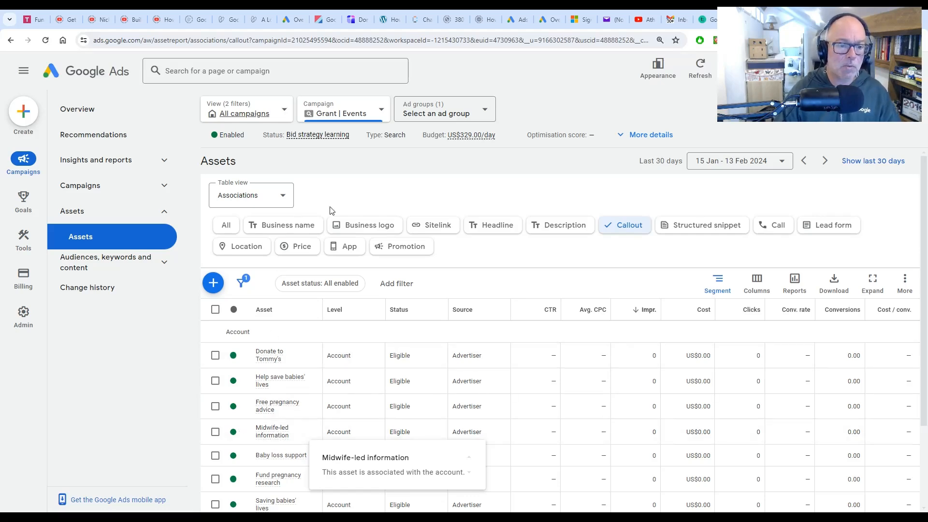
- Start new campaign-level callouts for Grant | Events, entering "Run, swim or walk" and "Join Team Tommy's" as the first two texts
left_click(223, 285)
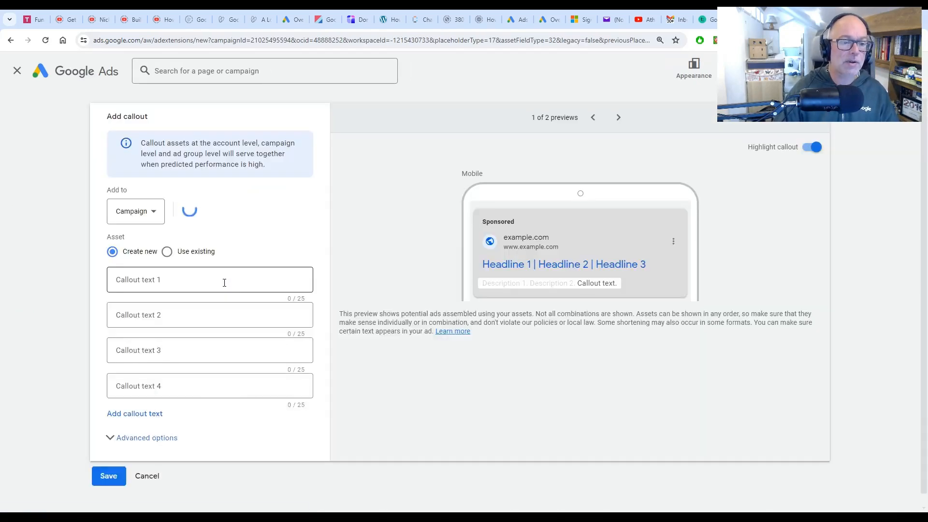
left_click(224, 283)
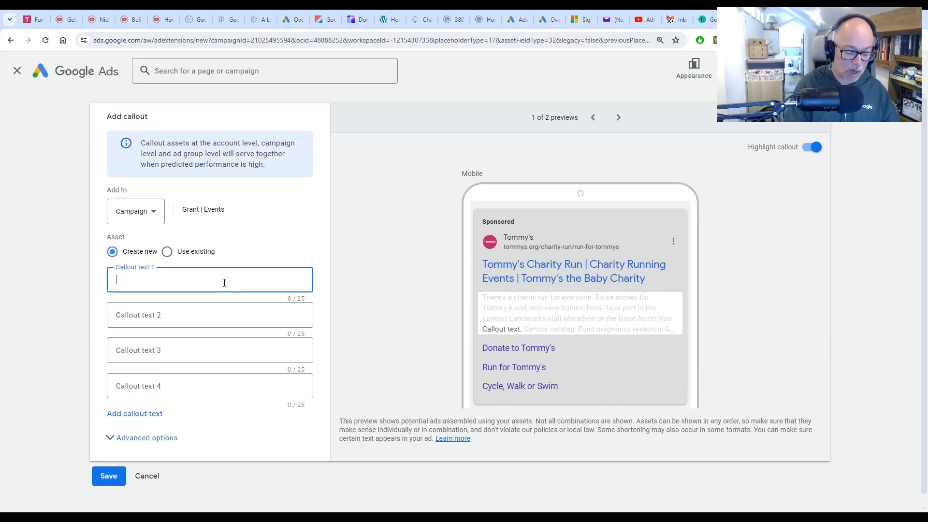
type("Run")
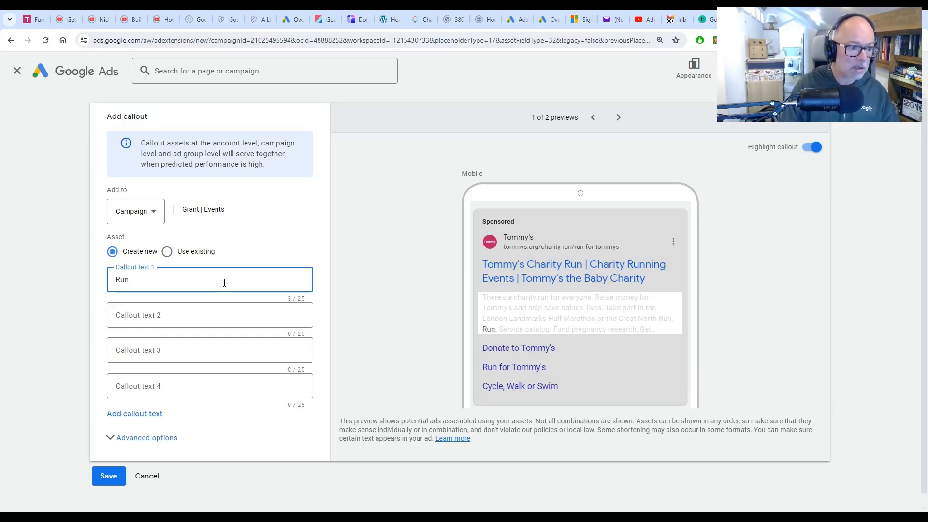
type(", swi")
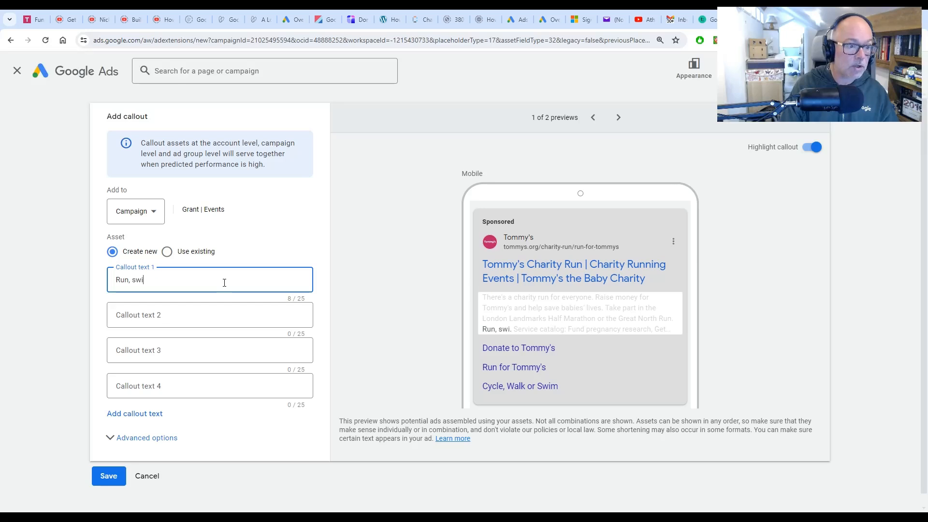
type("m or walk")
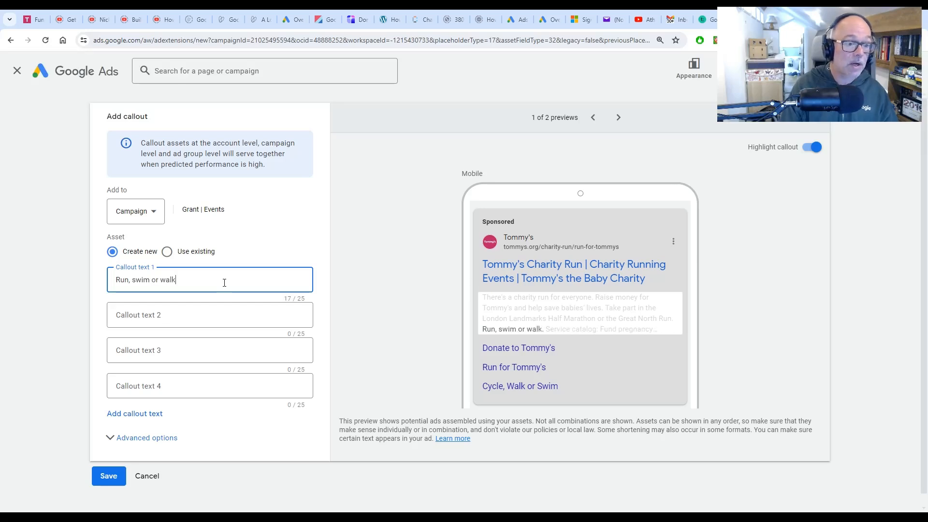
key("Tab")
type("Jiin")
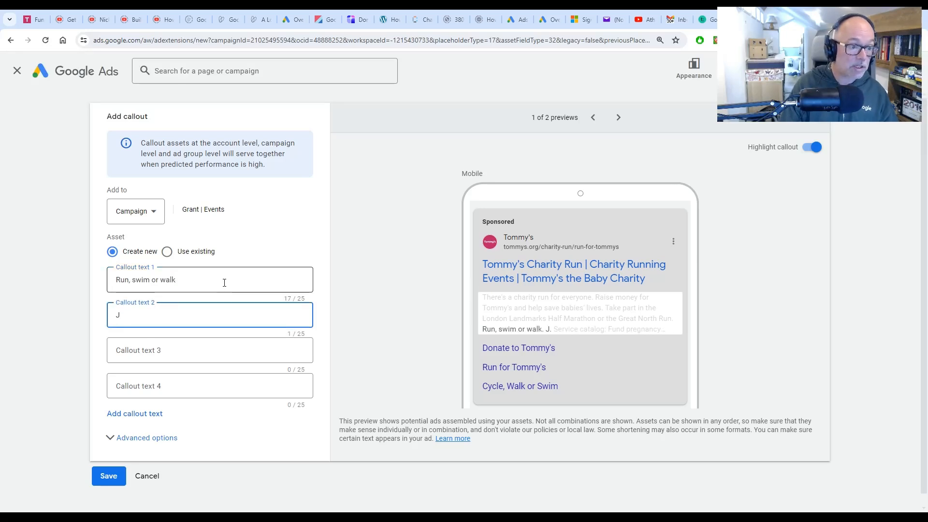
type(" Team ")
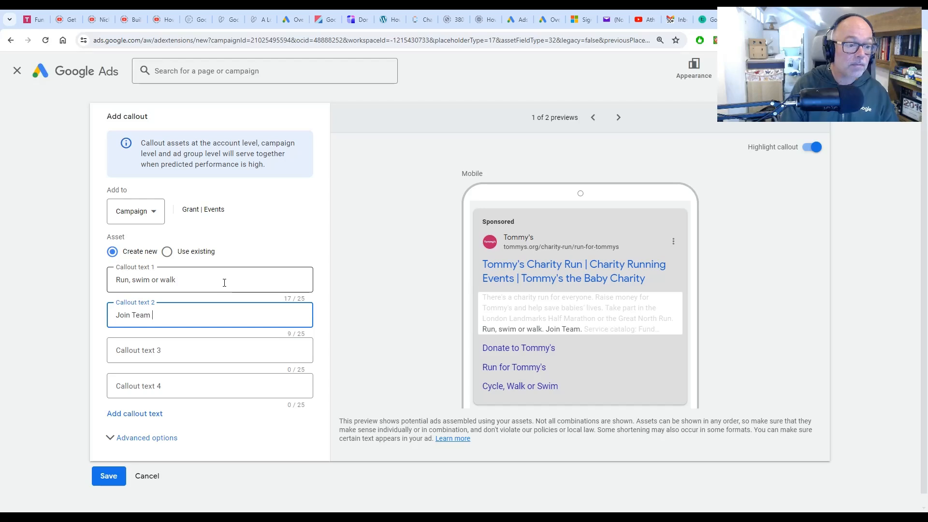
type("Tommy's")
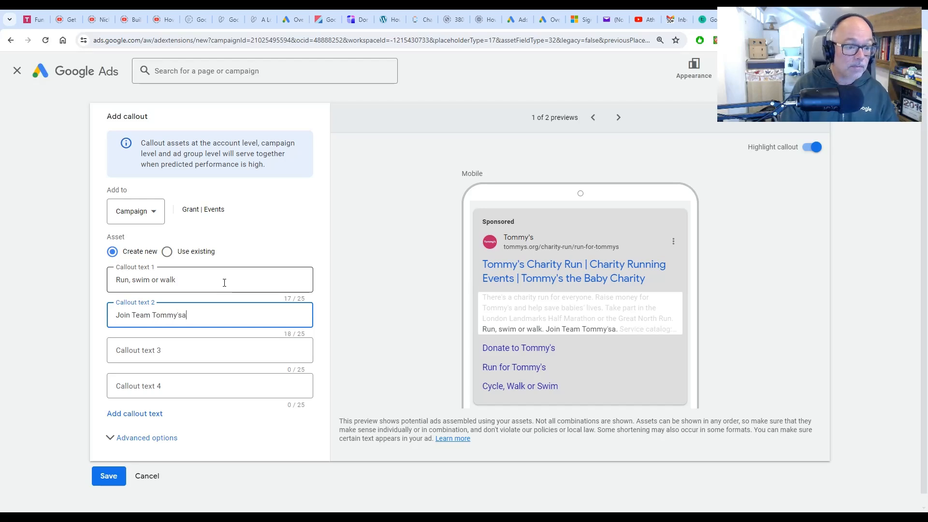
- Enter "Fundraise for Tommy's" and "Run for charity" as the third and fourth callout texts and save the callouts
key("Tab")
type("Fu")
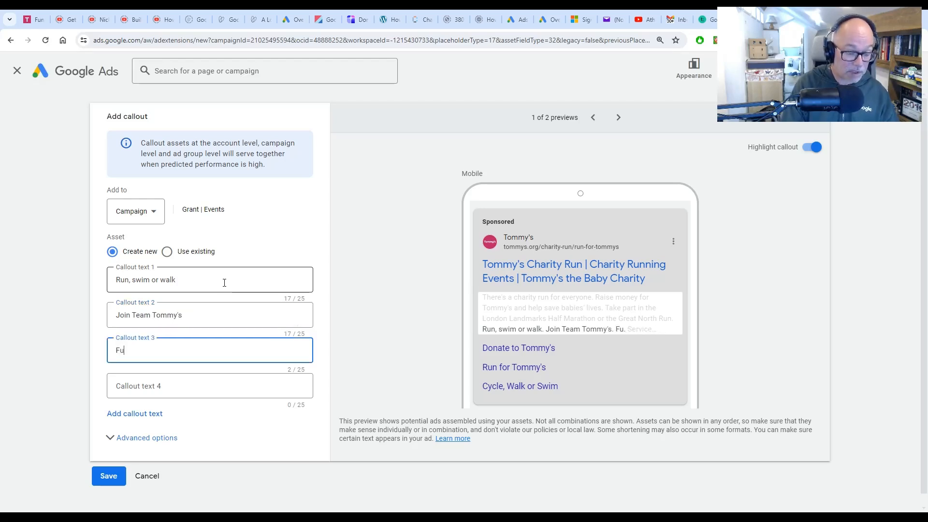
type("ndraise for Tommy")
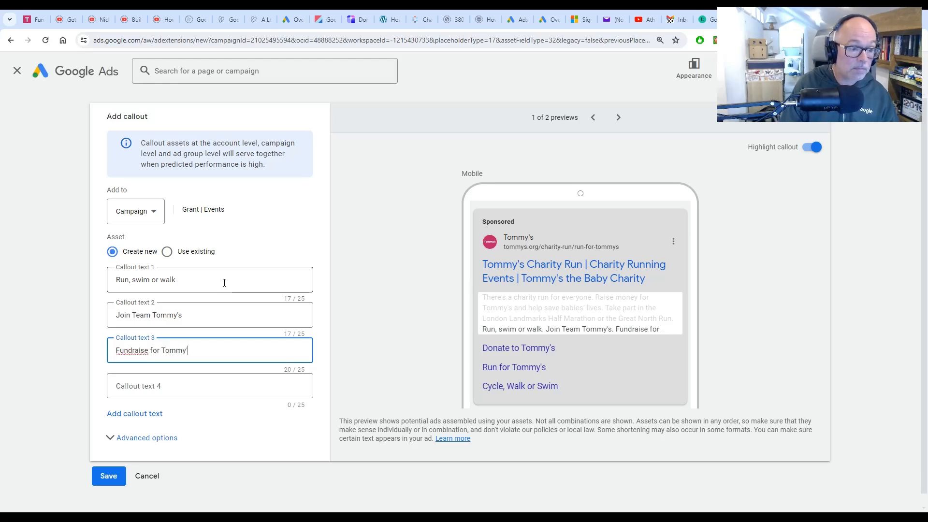
type("'s")
key("Tab")
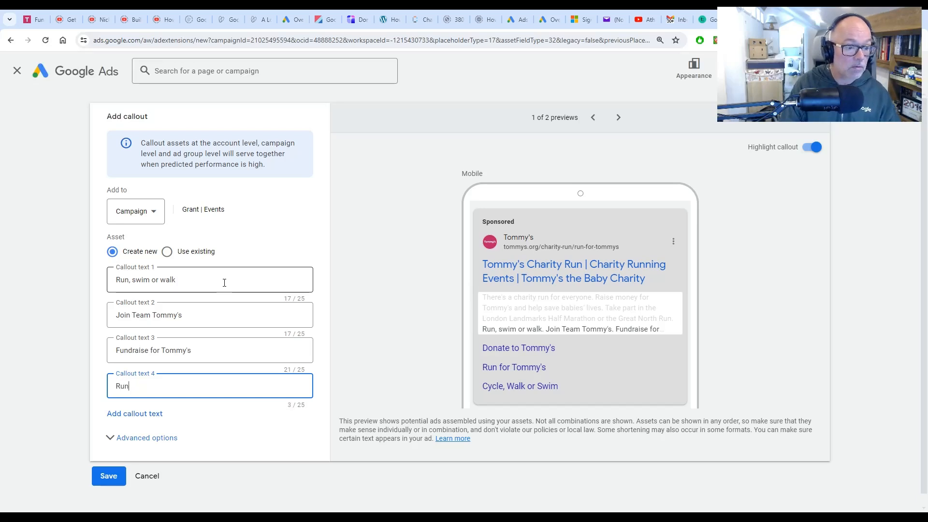
type("Run for charty")
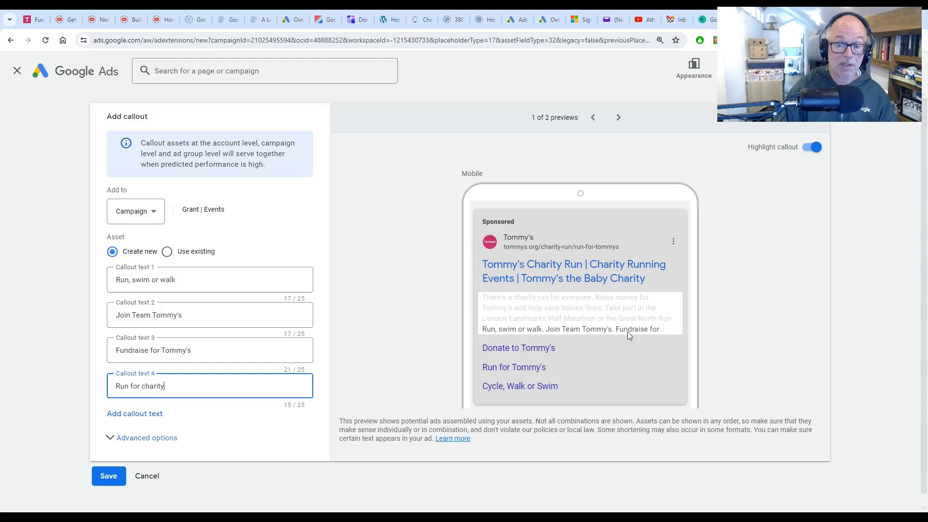
left_click(115, 476)
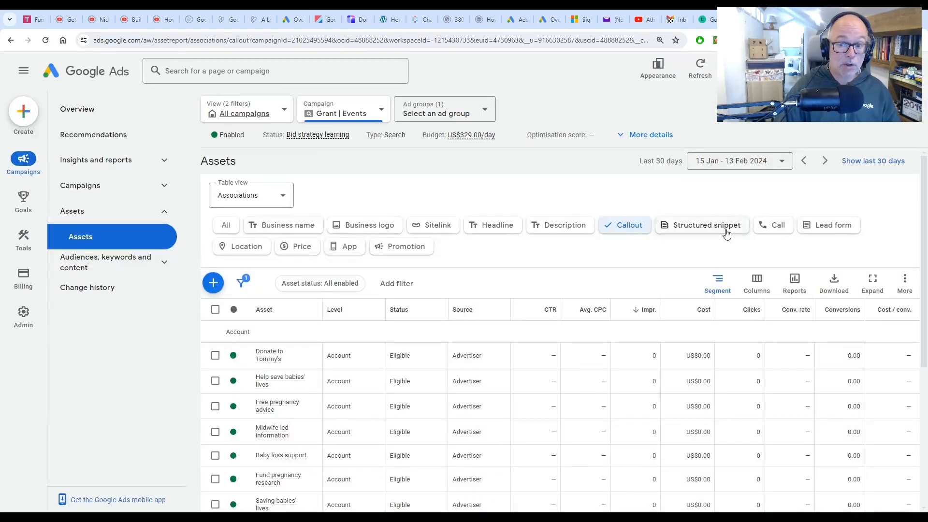
- Check the existing structured snippet and start a new one for the Grant | Events campaign with the English header "Types"
left_click(725, 233)
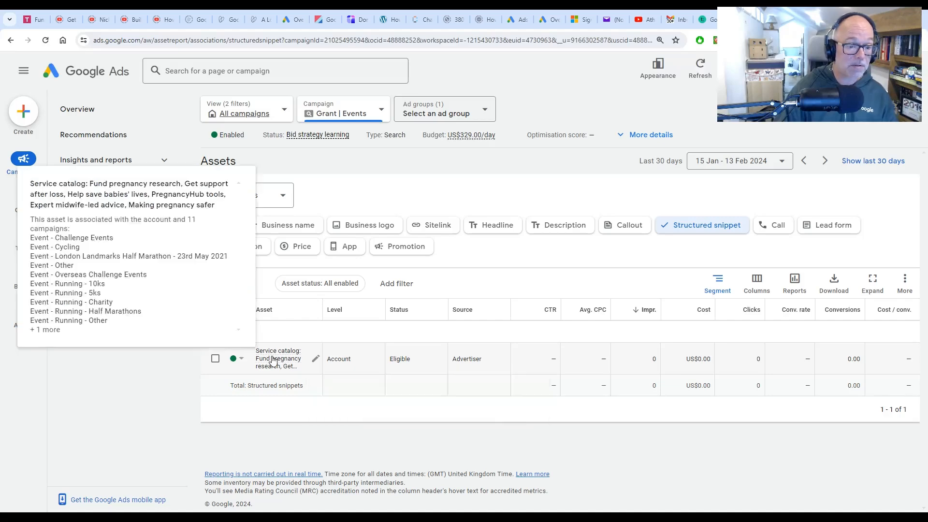
mouse_move(288, 362)
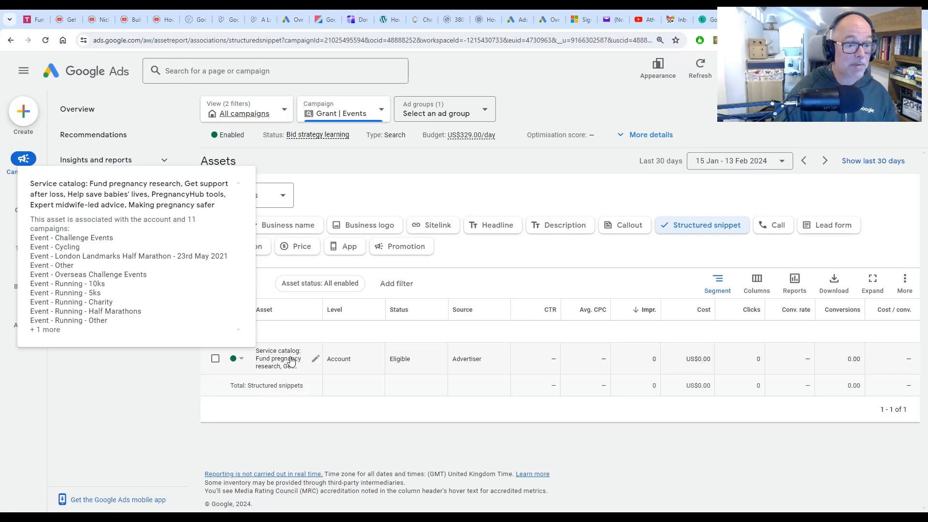
left_click(212, 292)
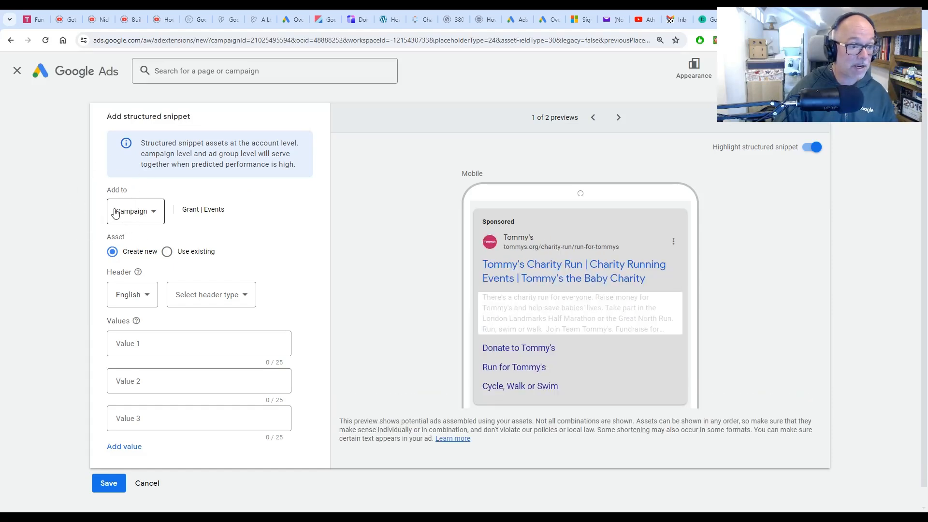
left_click(217, 295)
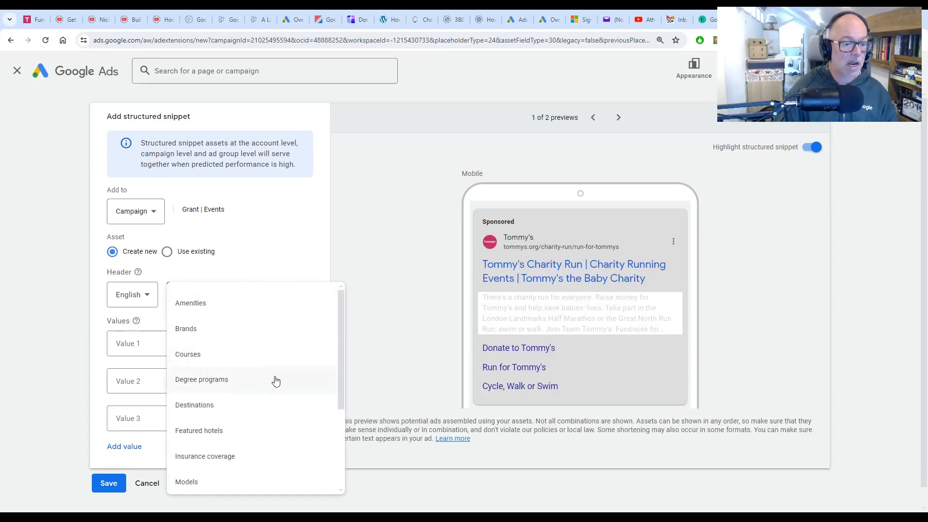
scroll(270, 442, "down", 3)
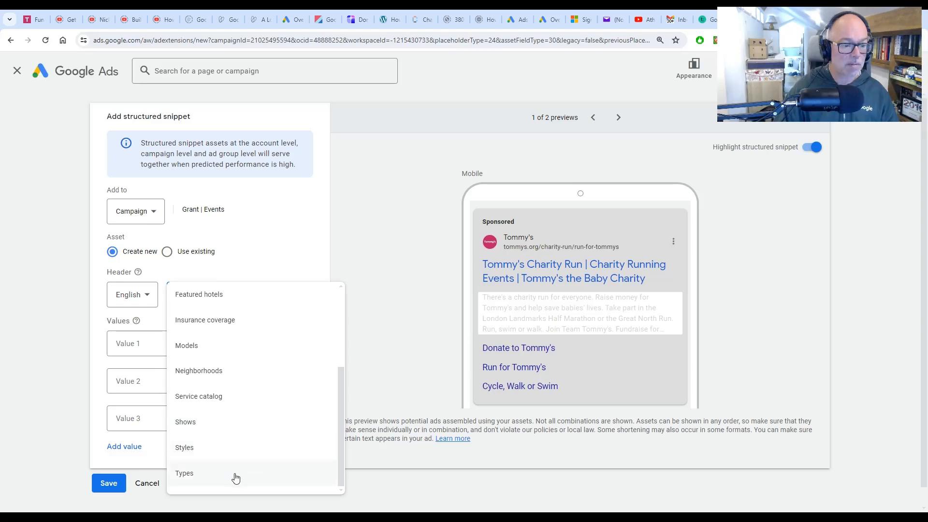
scroll(238, 435, "up", 4)
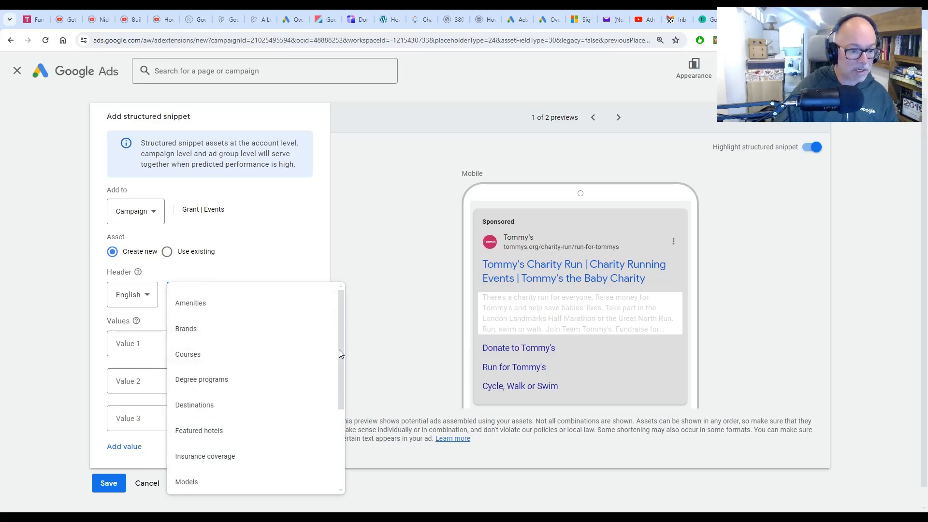
left_click_drag(338, 350, 336, 460)
left_click(191, 475)
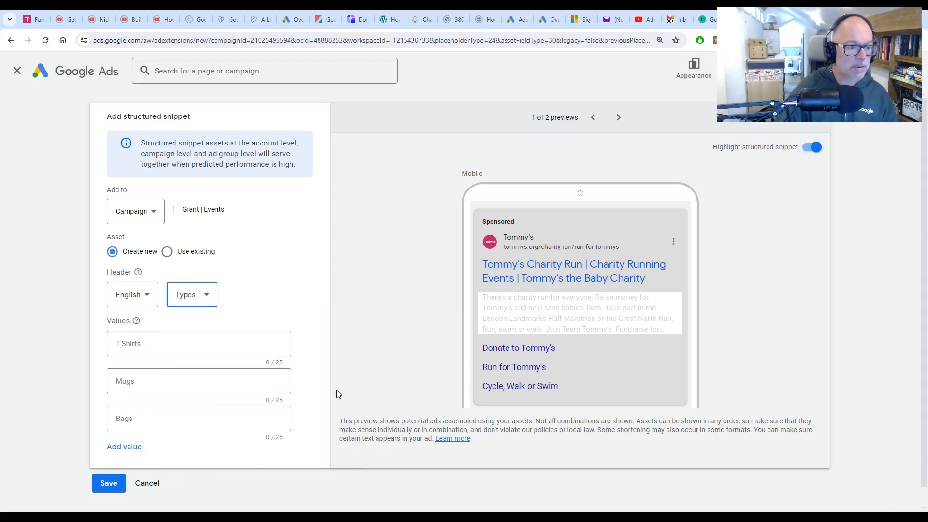
- Enter "Charity swim", "Charity run" and "Host your own event" as the first three values of the Types structured snippet
left_click(181, 334)
type("Charity")
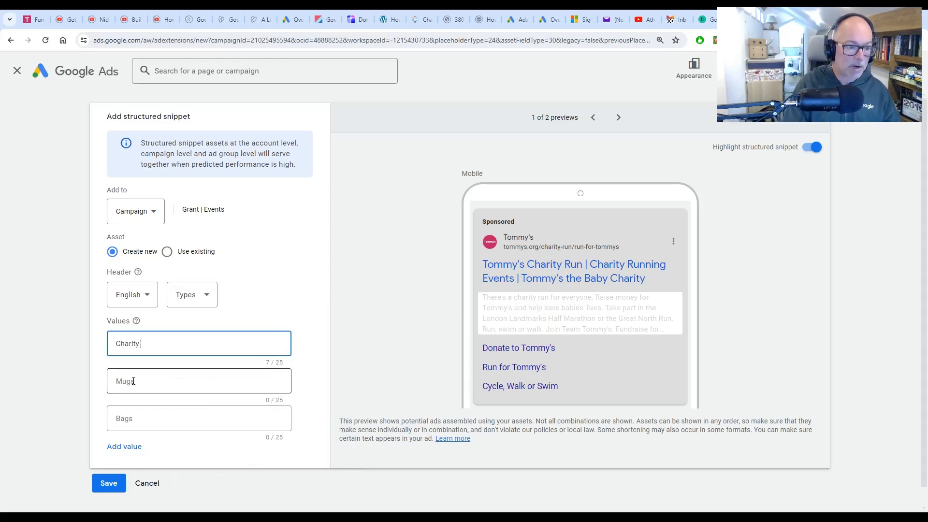
type(" swim")
key("Tab")
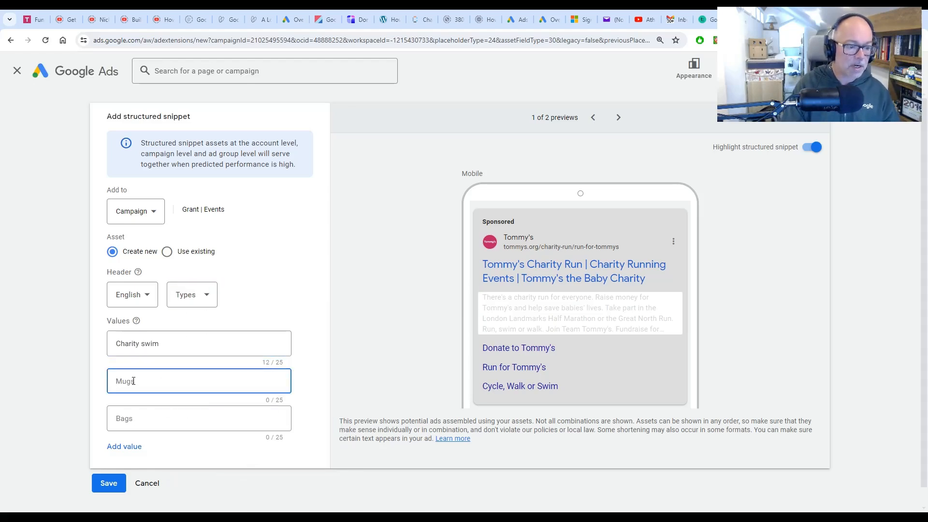
type("Charity run")
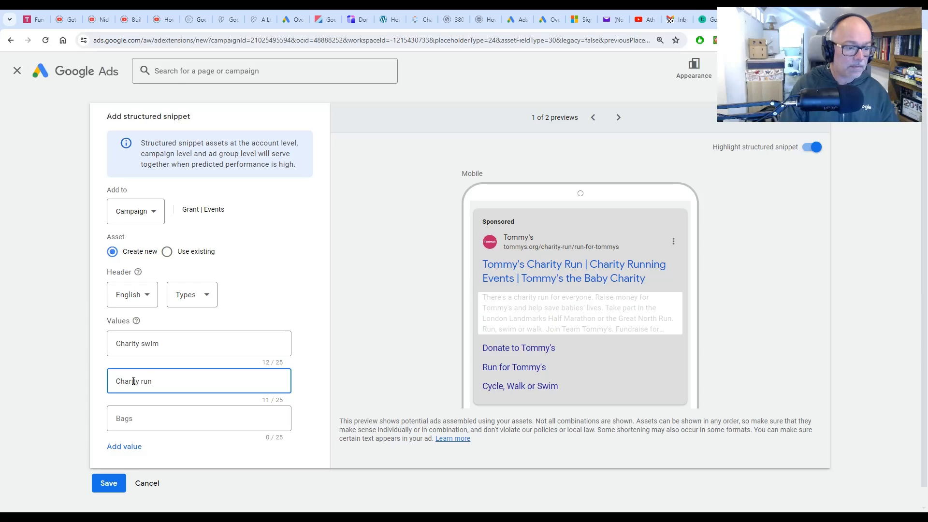
key("Tab")
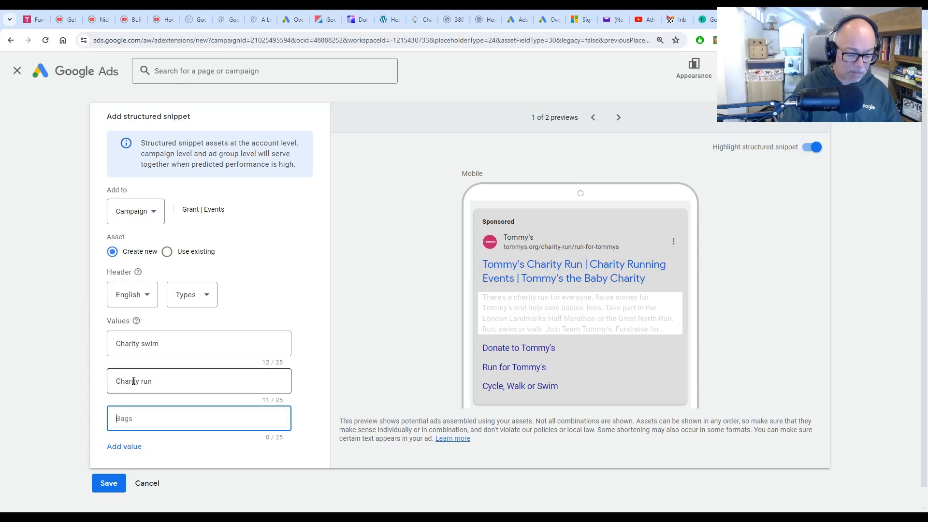
type("Host y")
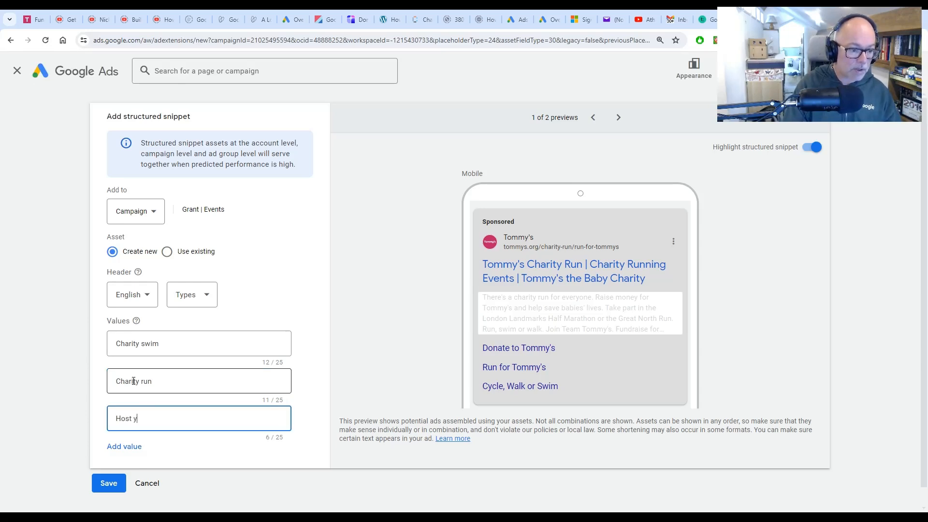
type("our own event")
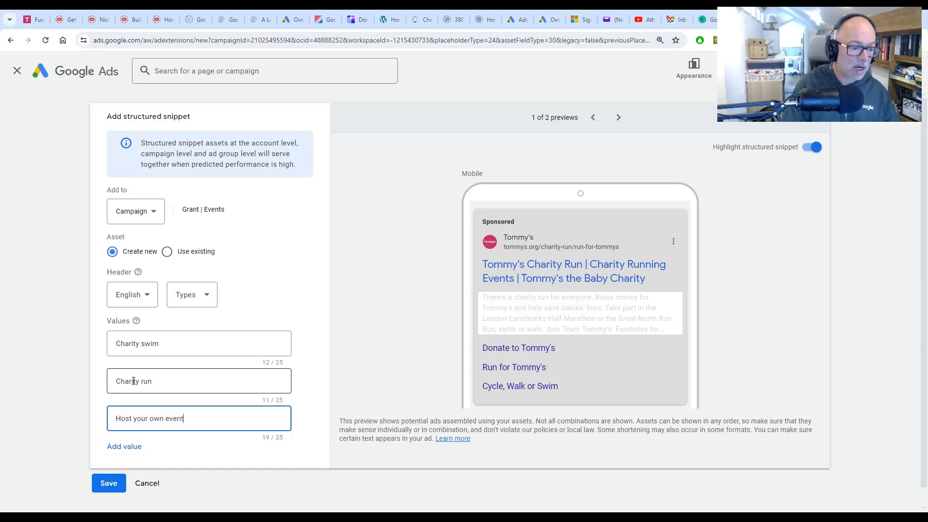
- Add "Charity marathon" and "Charity walk" as the fourth and fifth values and save the structured snippet
left_click(124, 447)
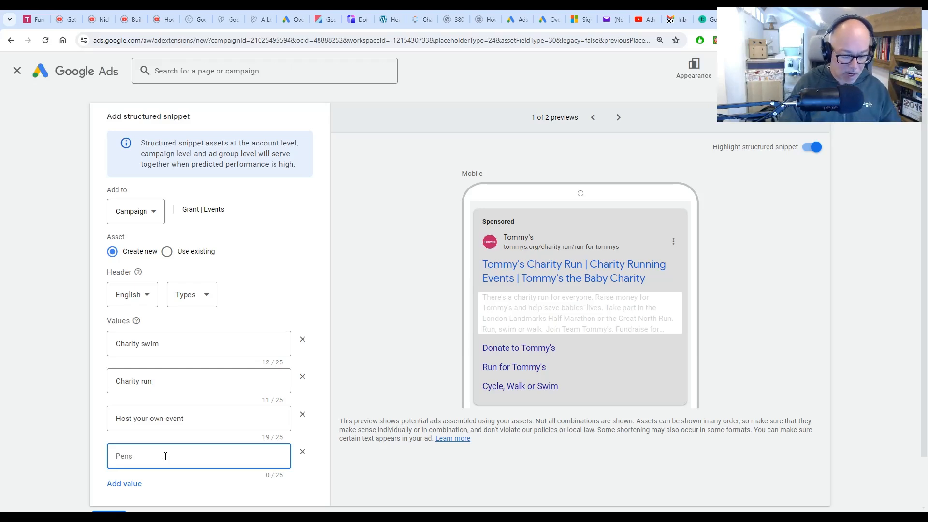
type("Charit")
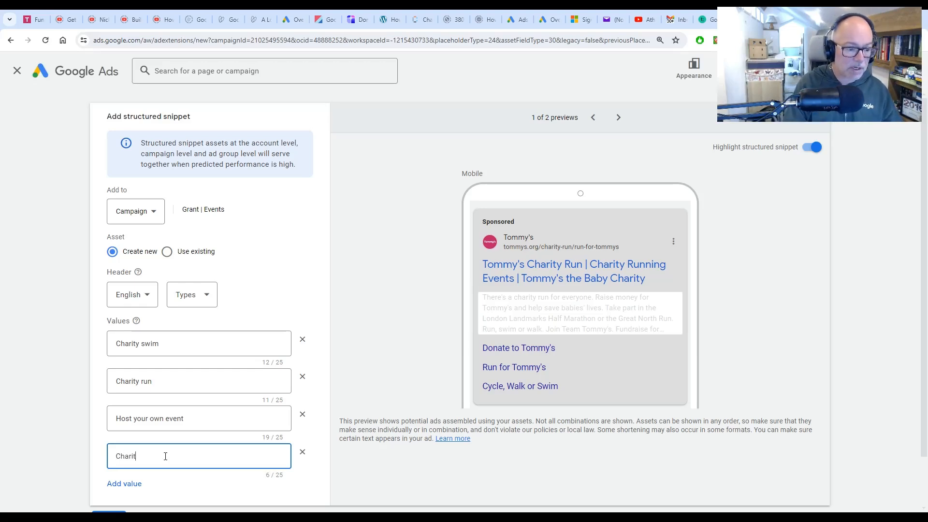
type("y marath")
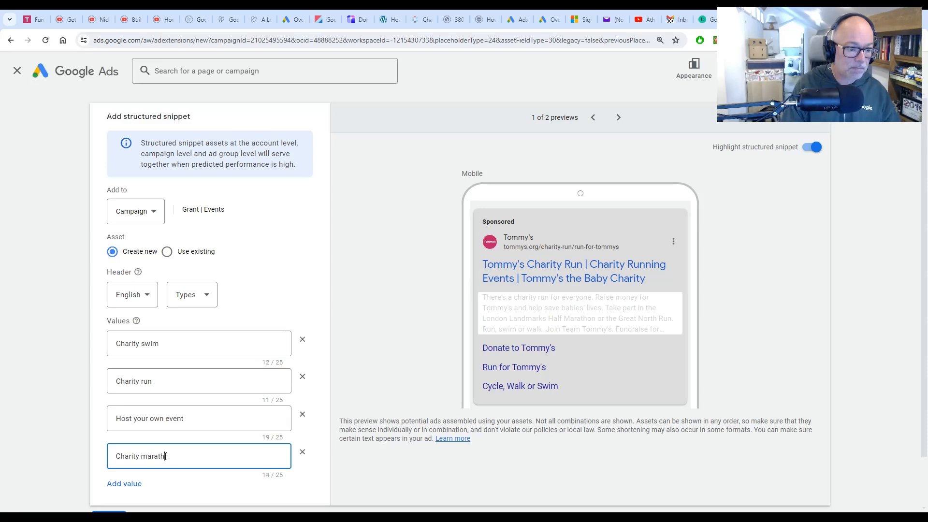
type("on")
left_click(128, 490)
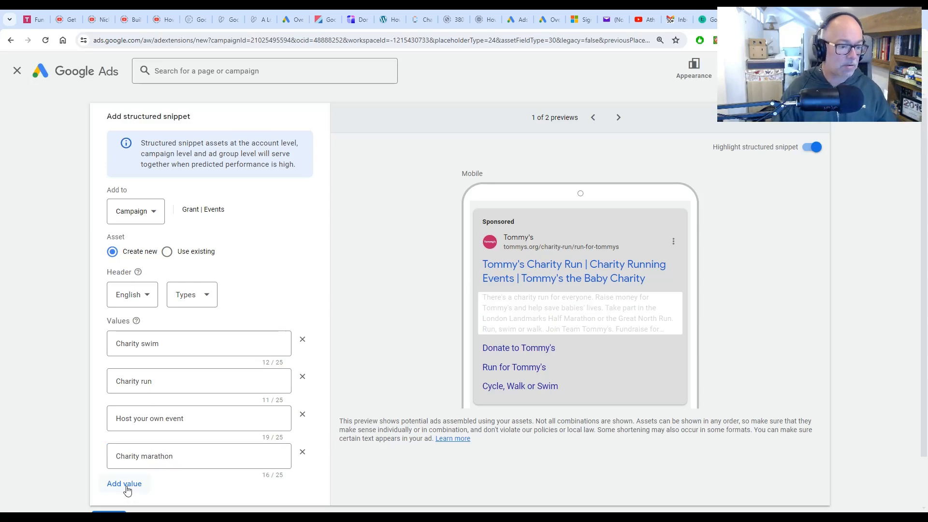
type("Cha")
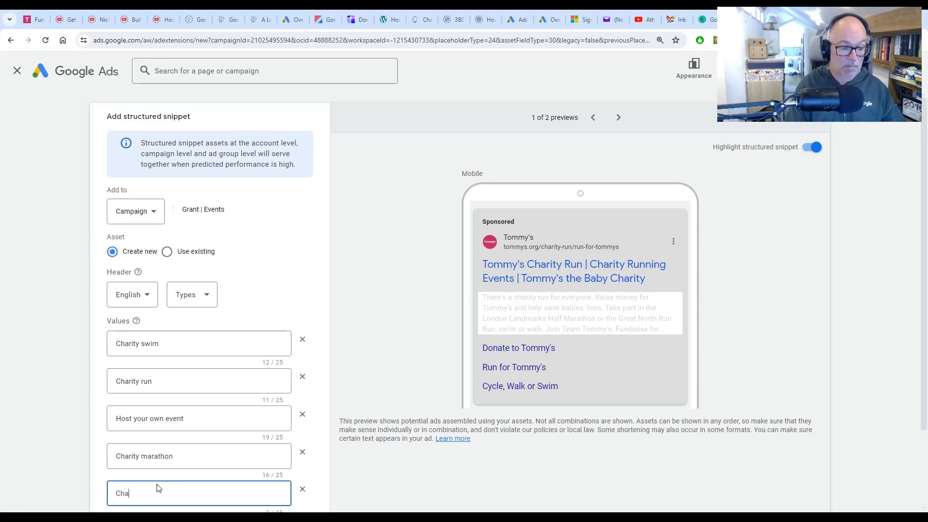
type("rity wal")
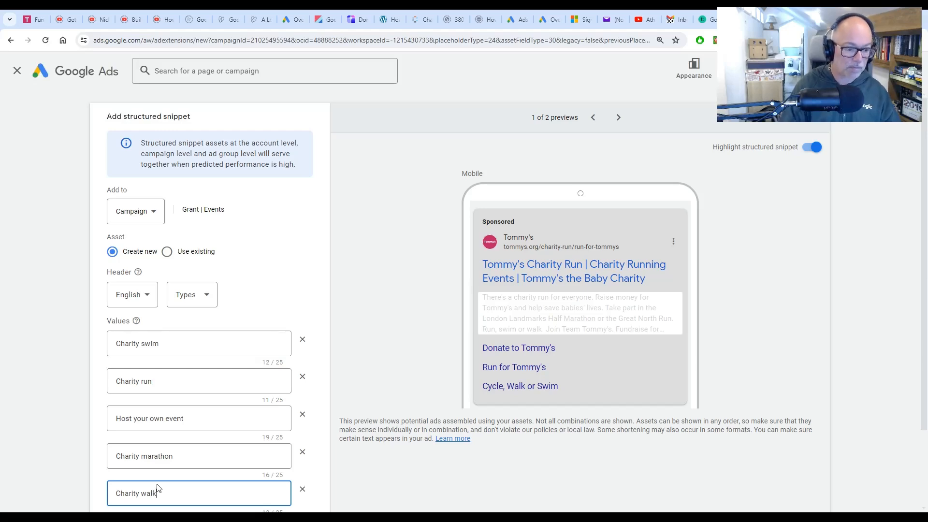
type("k")
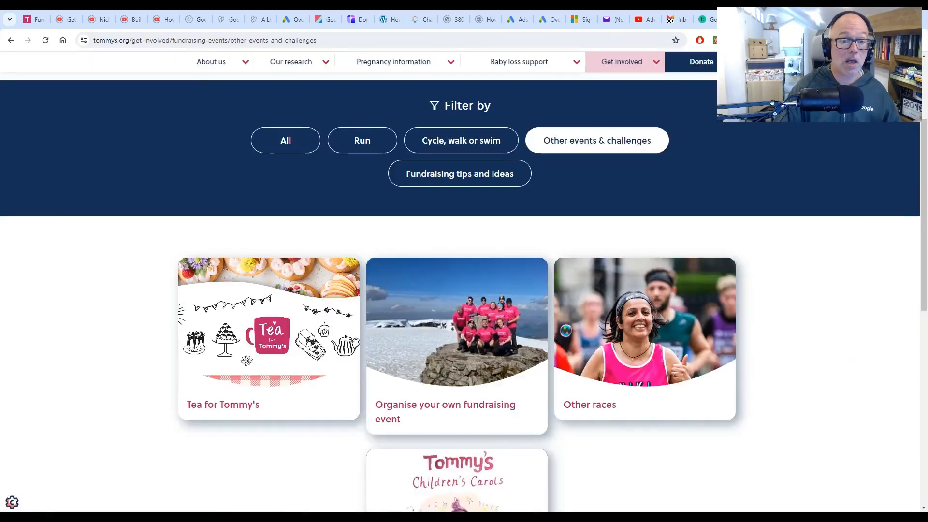
- Look through the cycling, walking, swimming and running event pages on Tommy's website and return to the Grant | Events assets in Google Ads
key("alt+Left")
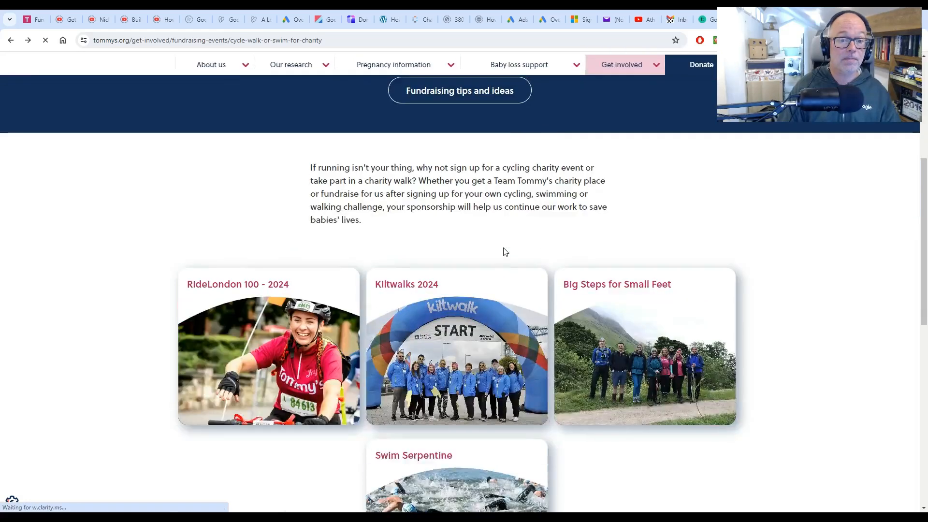
key("alt+Left")
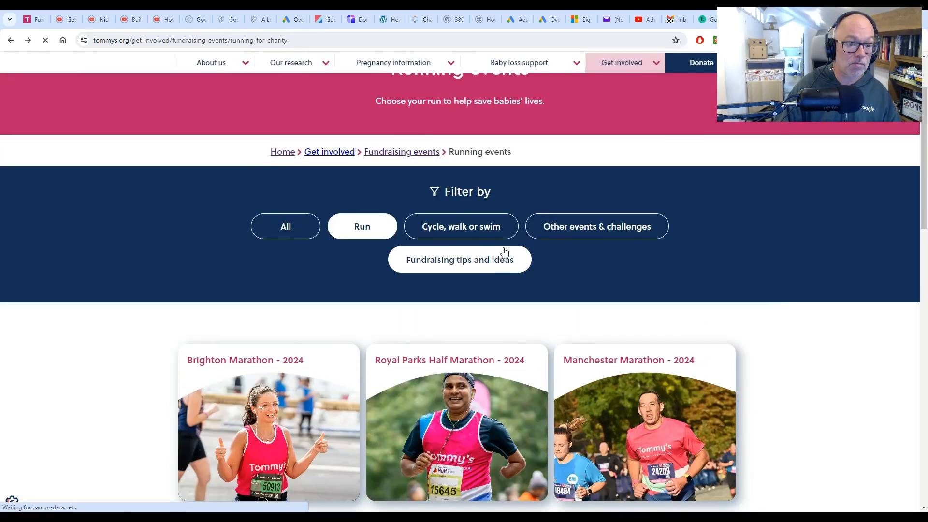
scroll(536, 318, "down", 4)
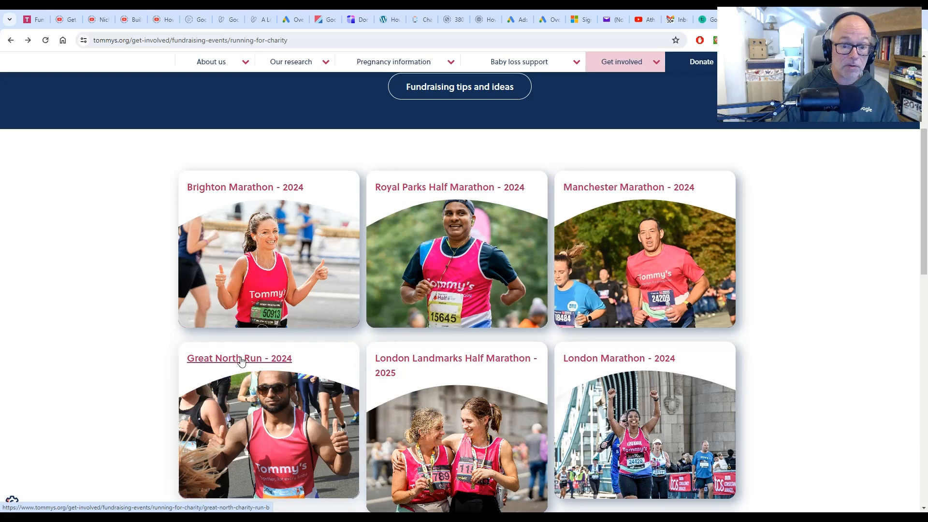
left_click(803, 20)
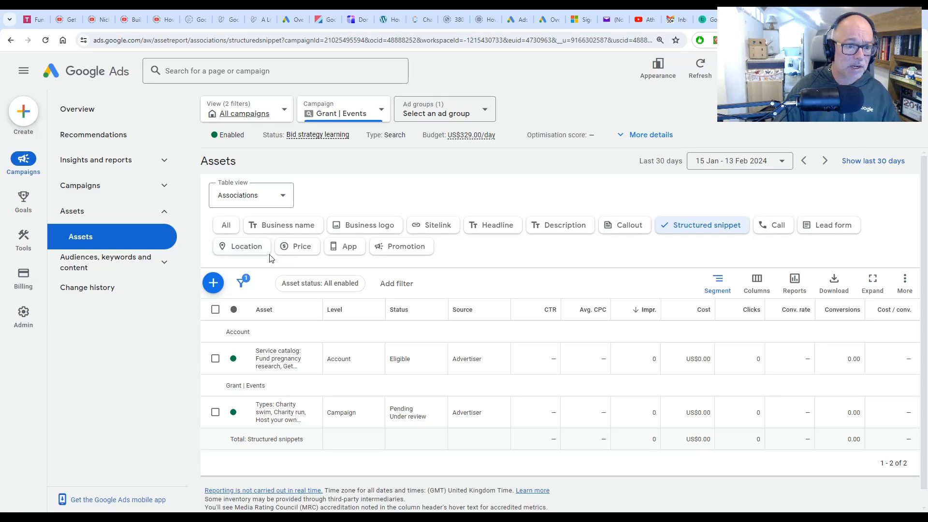
left_click(305, 249)
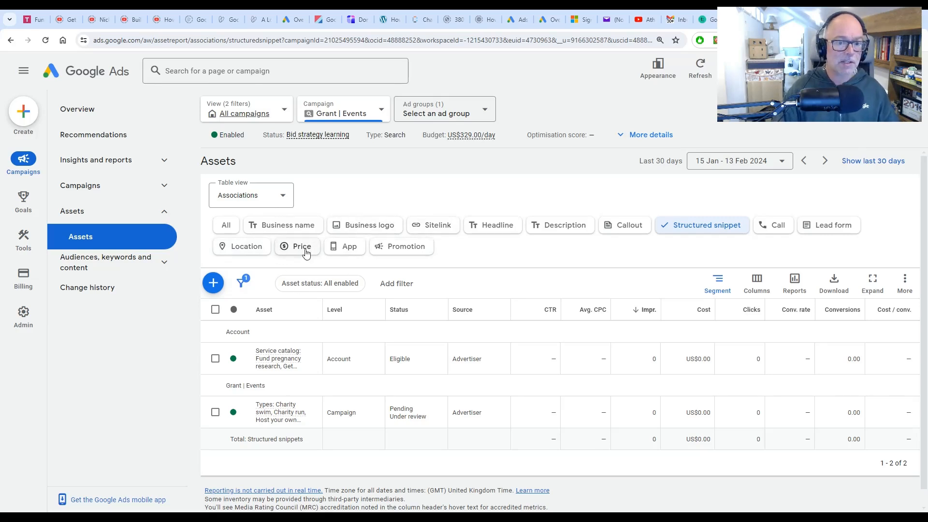